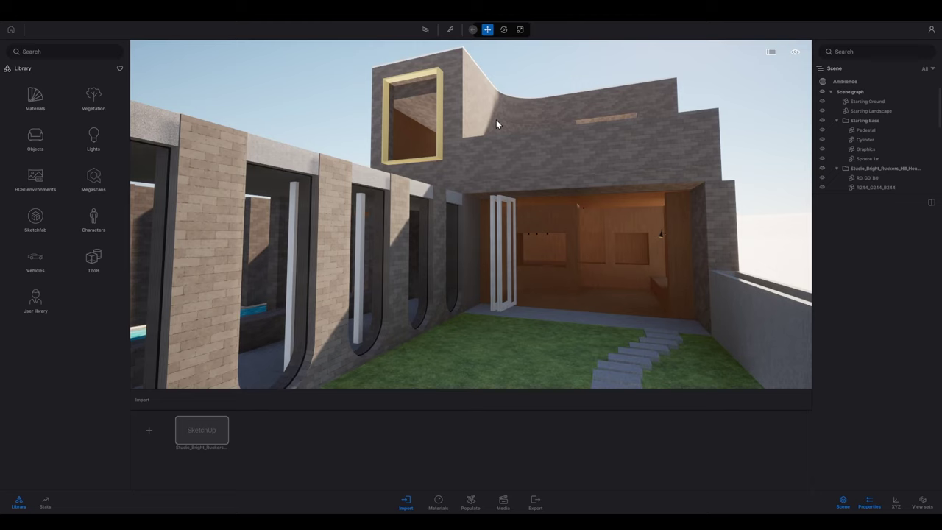
Frame the courtyard so the row of arched windows, the lawn and the open kitchen are all in view
{"action": "right_click_drag", "start_coordinate": [496, 120], "coordinate": [514, 139]}
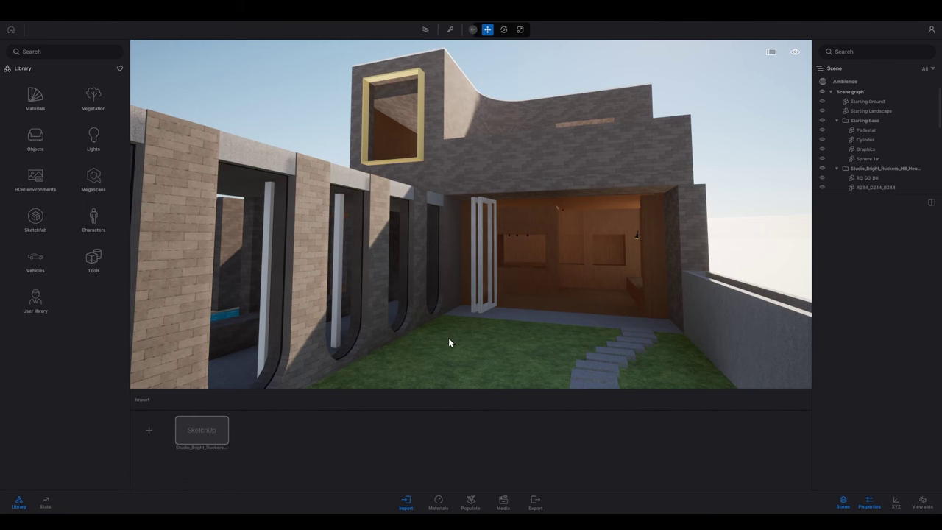
{"action": "right_click_drag", "start_coordinate": [390, 168], "coordinate": [375, 194]}
{"action": "key", "text": "s"}
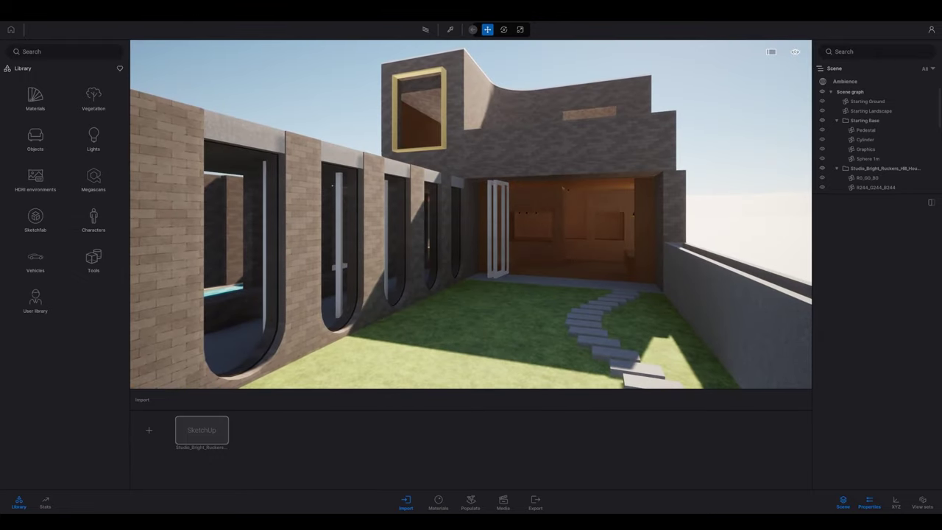
Switch to SketchUp, examine the house's courtyard facade and kitchen opening up close, and return to Twinmotion
{"action": "key", "text": "alt+Tab"}
{"action": "left_click_drag", "start_coordinate": [654, 89], "coordinate": [495, 100]}
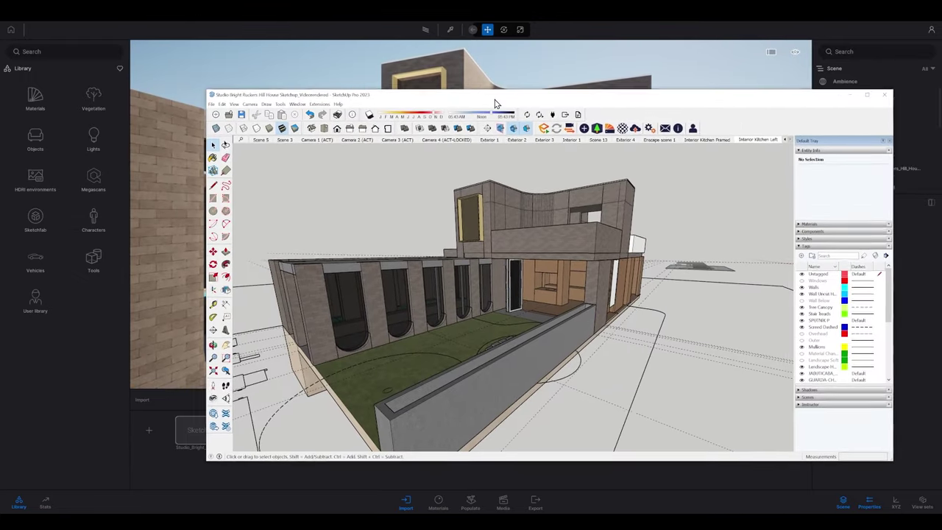
{"action": "right_click", "coordinate": [565, 300]}
{"action": "left_click", "coordinate": [675, 217]}
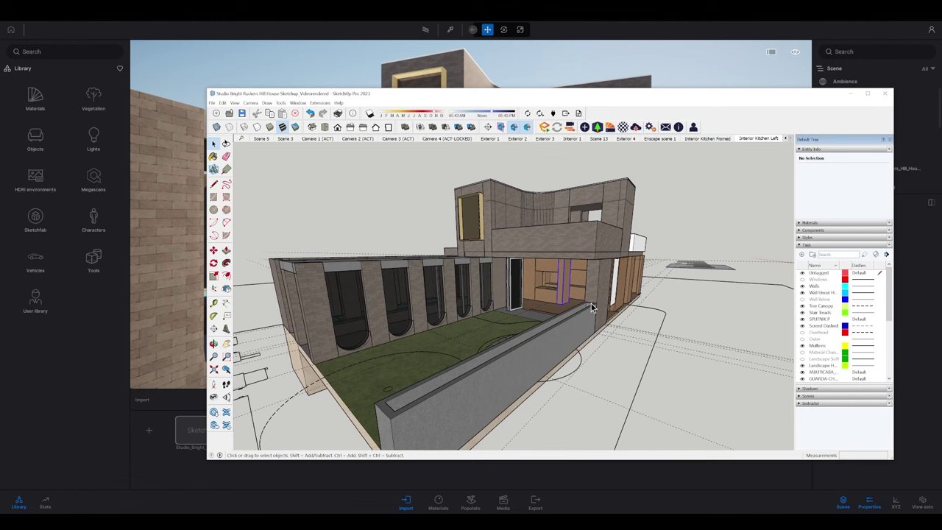
{"action": "left_click", "coordinate": [675, 217]}
{"action": "middle_click_drag", "start_coordinate": [574, 303], "coordinate": [590, 321]}
{"action": "scroll", "coordinate": [471, 316], "scroll_direction": "up", "scroll_amount": 10}
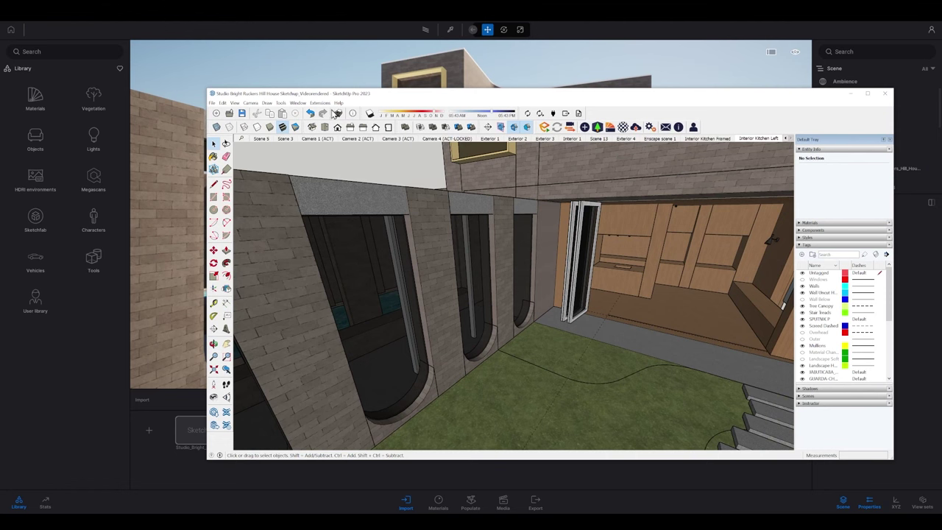
{"action": "left_click", "coordinate": [338, 66]}
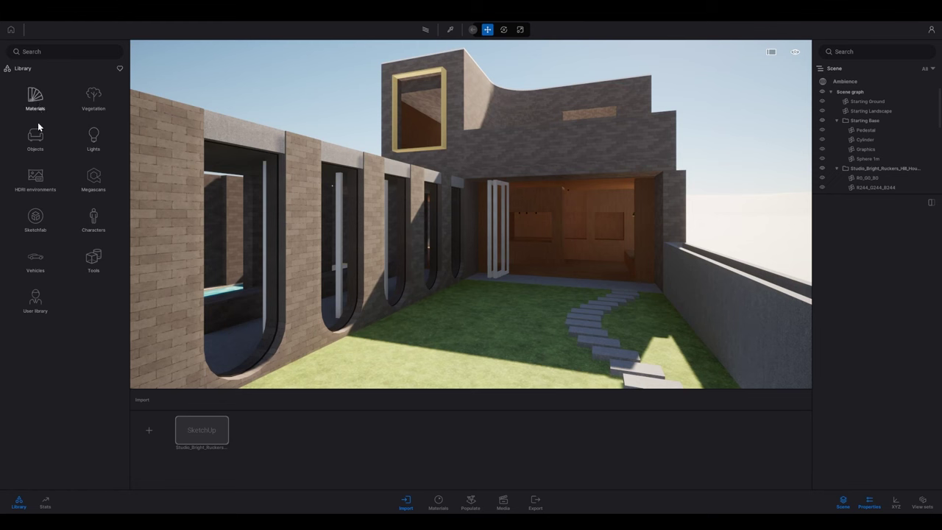
Apply the library's Cinderblock 02 brick material to the brick pier between the two nearest arched windows
{"action": "left_click", "coordinate": [18, 501]}
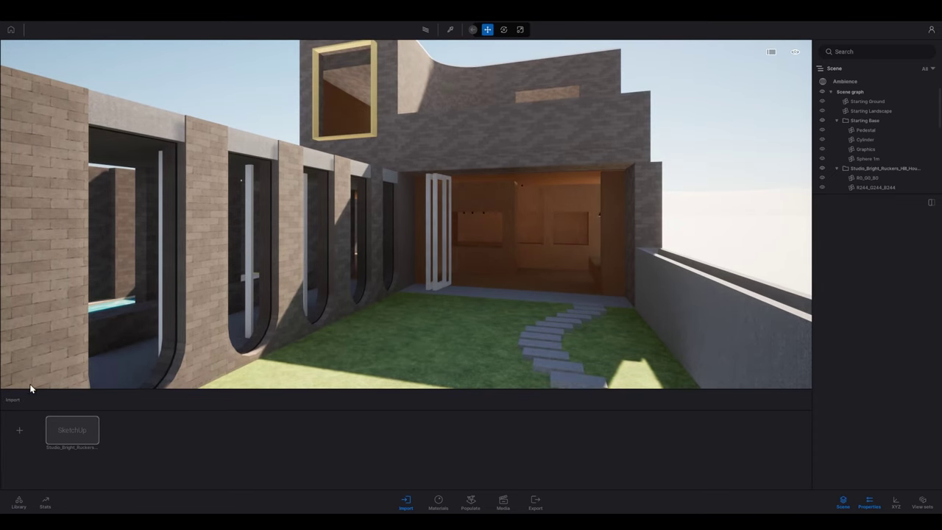
{"action": "left_click", "coordinate": [19, 504]}
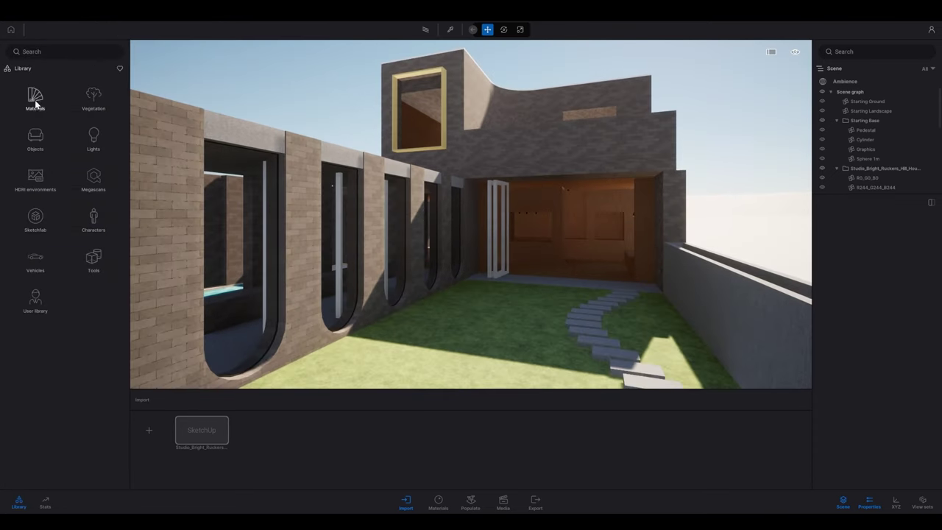
{"action": "left_click", "coordinate": [34, 94]}
{"action": "left_click", "coordinate": [93, 176]}
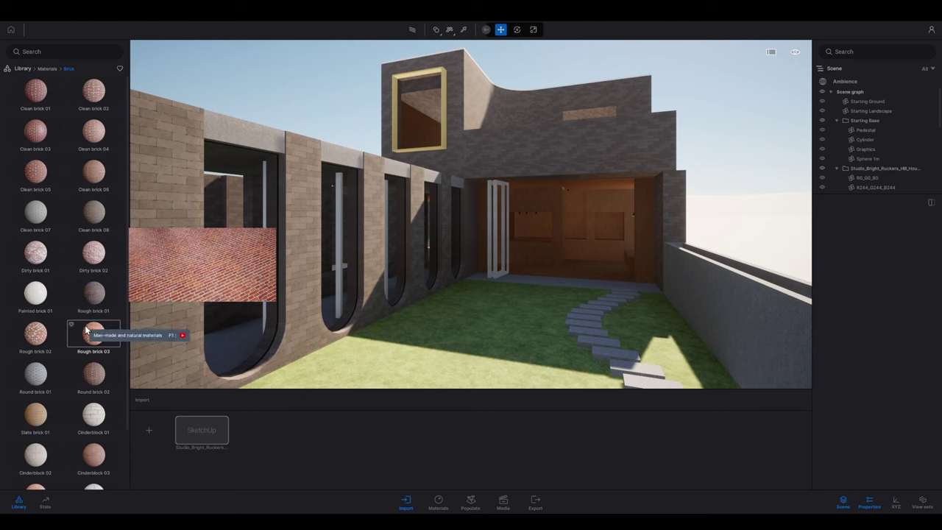
{"action": "scroll", "coordinate": [85, 331], "scroll_direction": "down", "scroll_amount": 1}
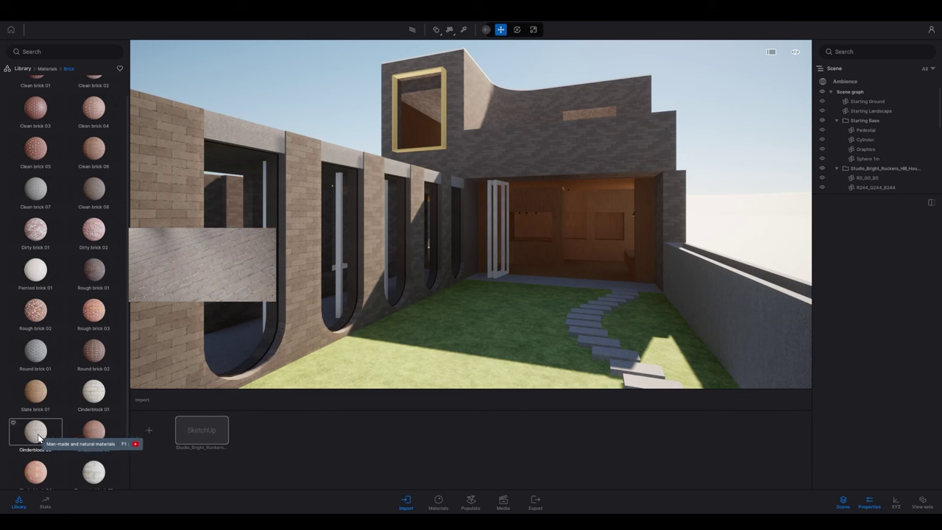
{"action": "left_click_drag", "start_coordinate": [35, 431], "coordinate": [343, 290]}
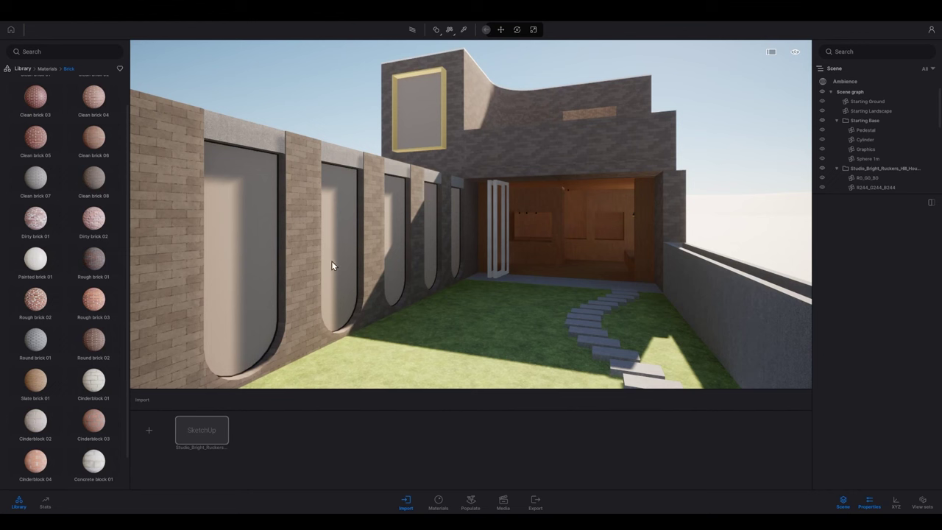
{"action": "left_click_drag", "start_coordinate": [331, 261], "coordinate": [594, 244]}
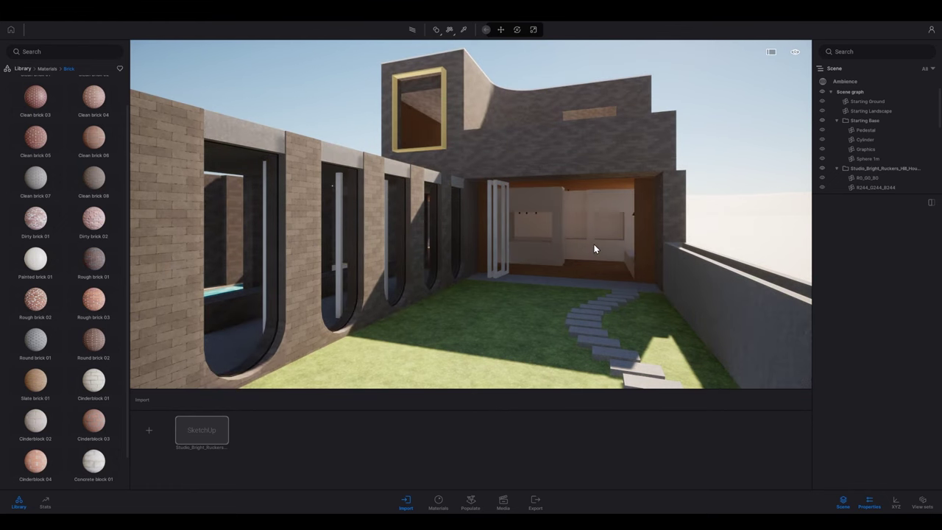
{"action": "key", "text": "ctrl+z"}
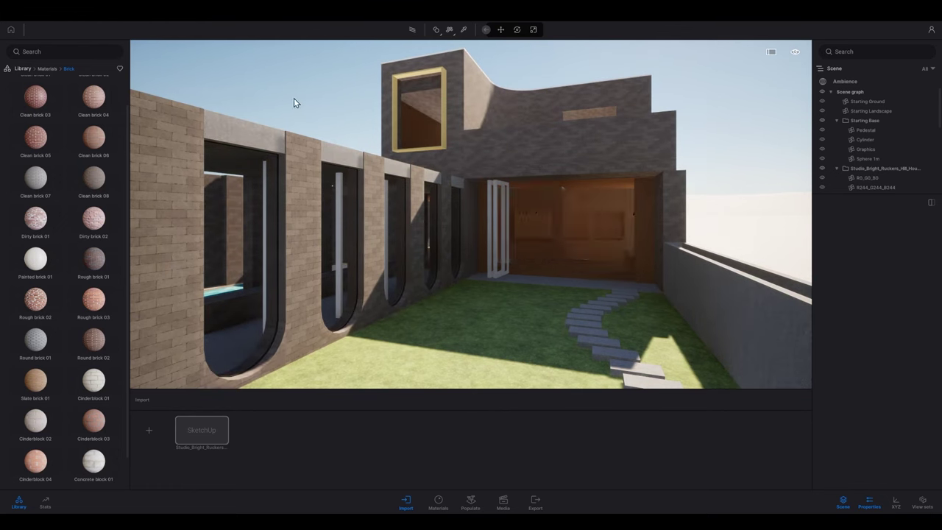
{"action": "left_click_drag", "start_coordinate": [294, 98], "coordinate": [308, 230]}
Switch to SketchUp to view the whole courtyard side of the house from several angles, and return to Twinmotion
{"action": "key", "text": "alt+Tab"}
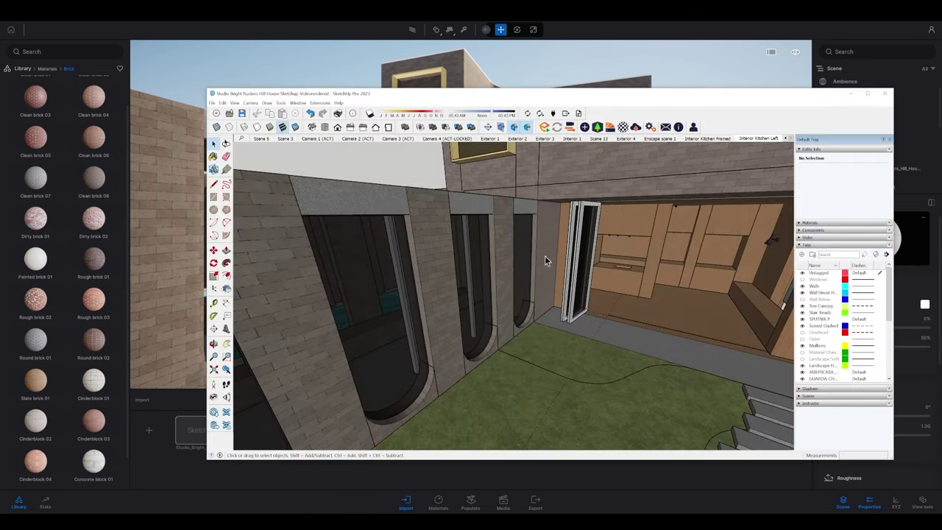
{"action": "scroll", "coordinate": [451, 333], "scroll_direction": "down", "scroll_amount": 8}
{"action": "middle_click_drag", "start_coordinate": [456, 348], "coordinate": [500, 372]}
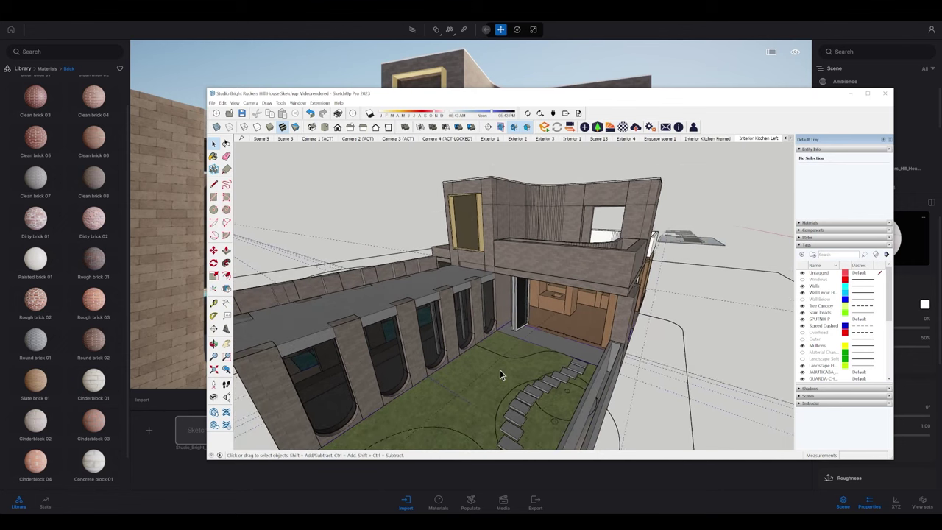
{"action": "right_click", "coordinate": [498, 364]}
{"action": "left_click", "coordinate": [739, 314]}
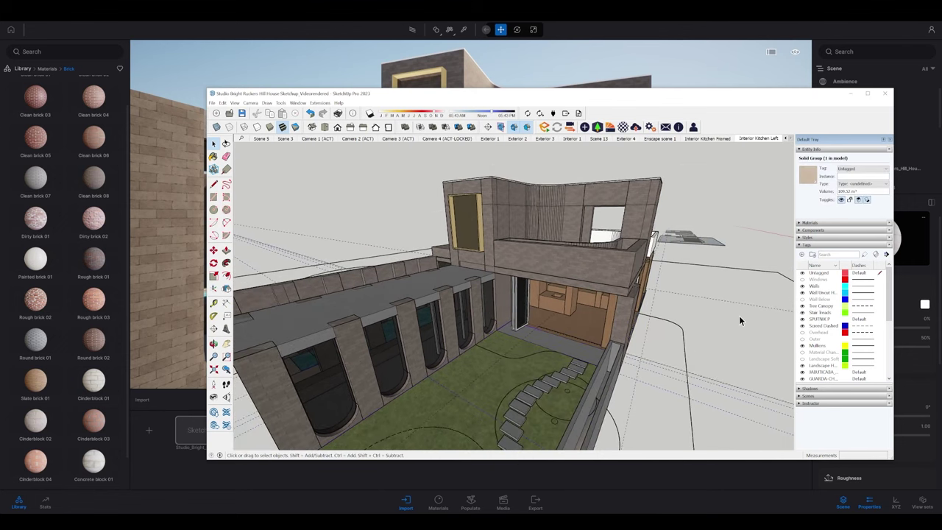
{"action": "middle_click_drag", "start_coordinate": [709, 333], "coordinate": [495, 278]}
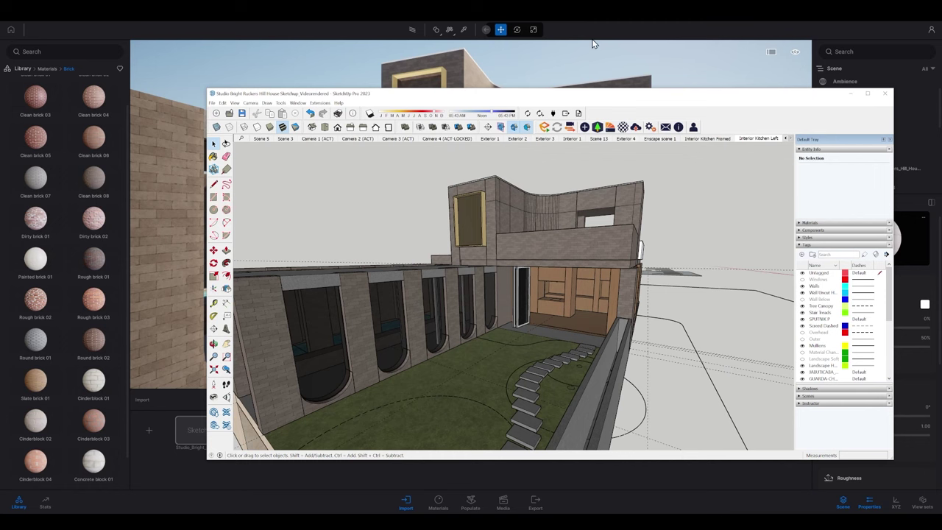
{"action": "left_click", "coordinate": [594, 42]}
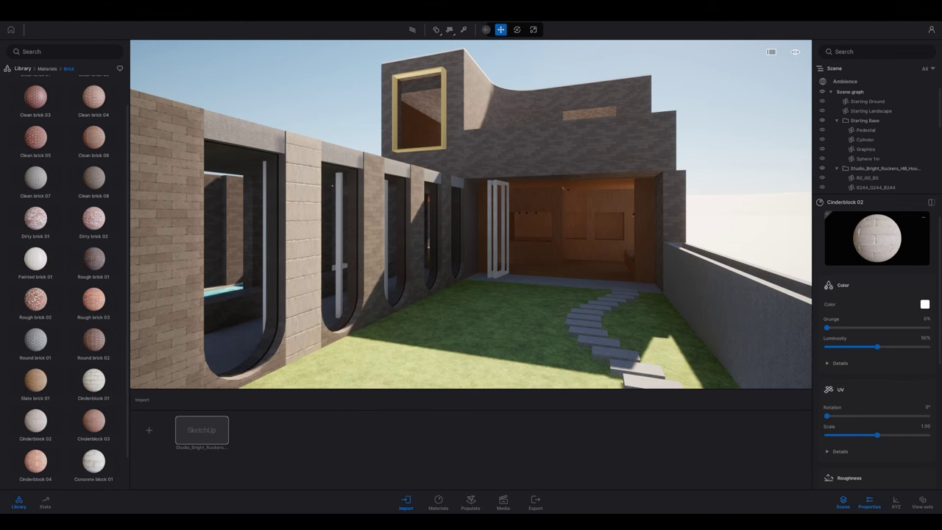
Switch to SketchUp and examine the balcony wall group, the roof, the arched window piers and the kitchen entrance
{"action": "key", "text": "alt+Tab"}
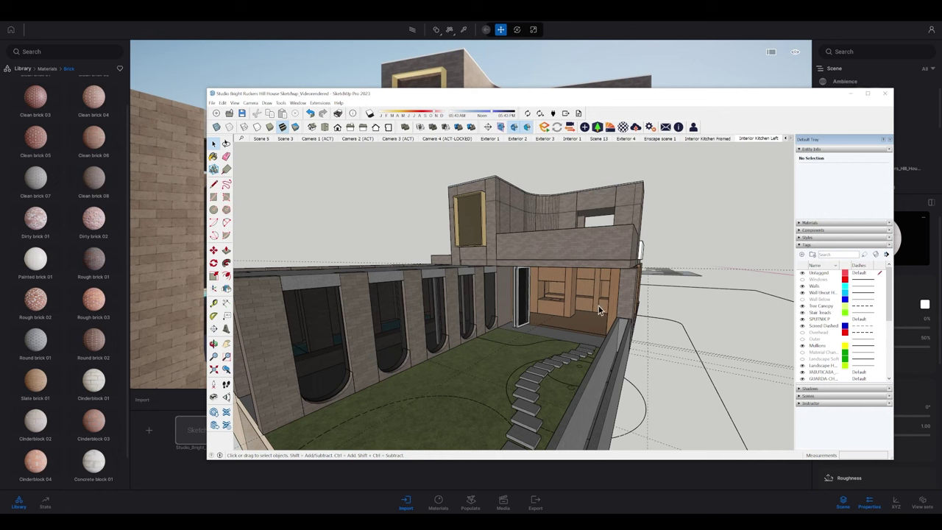
{"action": "left_click", "coordinate": [591, 240]}
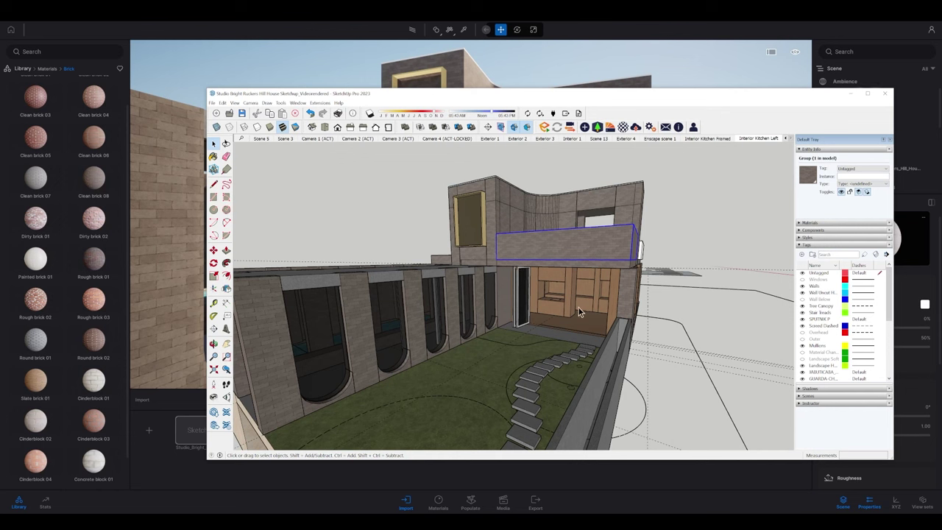
{"action": "left_click", "coordinate": [670, 213]}
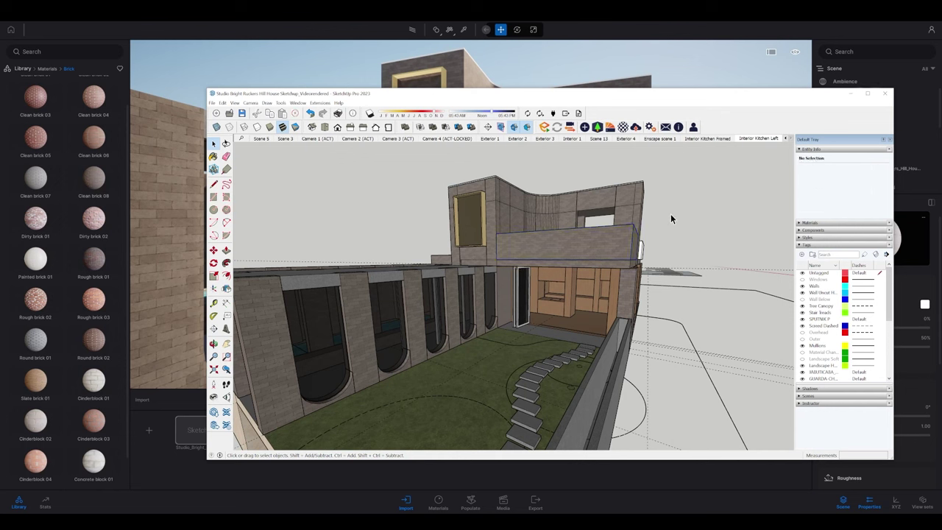
{"action": "mouse_move", "coordinate": [670, 218]}
{"action": "middle_mouse_down"}
{"action": "mouse_move", "coordinate": [706, 273]}
{"action": "mouse_move", "coordinate": [684, 259]}
{"action": "middle_mouse_up"}
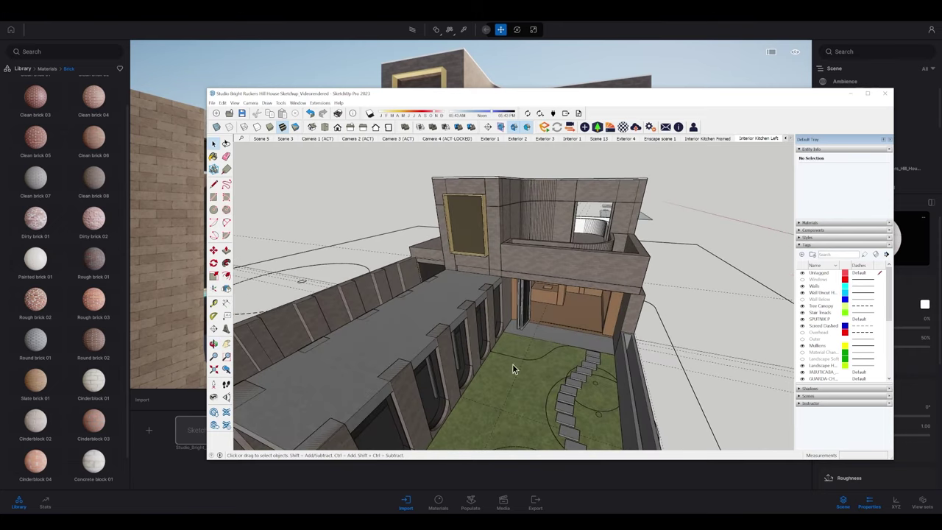
{"action": "mouse_move", "coordinate": [680, 354]}
{"action": "middle_mouse_down"}
{"action": "mouse_move", "coordinate": [672, 316]}
{"action": "mouse_move", "coordinate": [654, 307]}
{"action": "middle_mouse_up"}
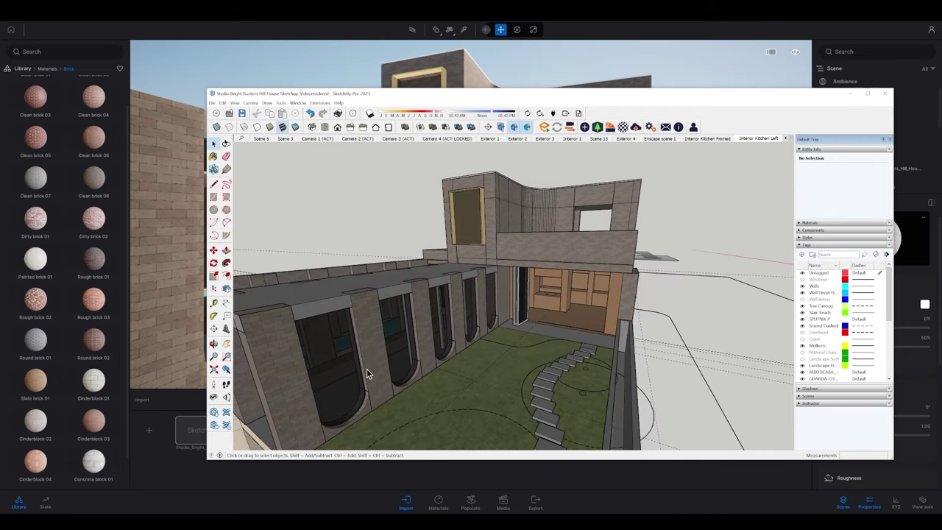
{"action": "scroll", "coordinate": [366, 369], "scroll_direction": "up", "scroll_amount": 6}
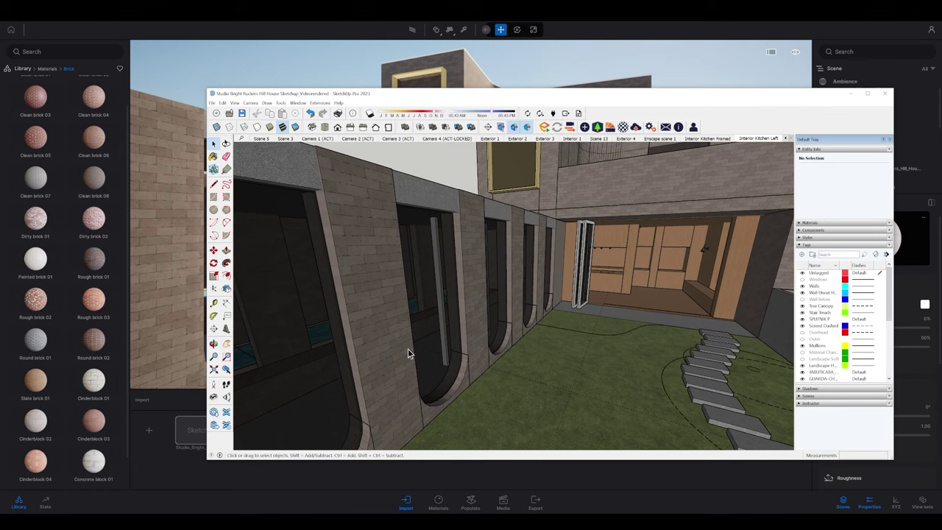
{"action": "mouse_move", "coordinate": [536, 262]}
{"action": "middle_mouse_down"}
{"action": "mouse_move", "coordinate": [498, 318]}
{"action": "mouse_move", "coordinate": [742, 247]}
{"action": "mouse_move", "coordinate": [672, 269]}
{"action": "mouse_move", "coordinate": [662, 193]}
{"action": "mouse_move", "coordinate": [667, 249]}
{"action": "middle_mouse_up"}
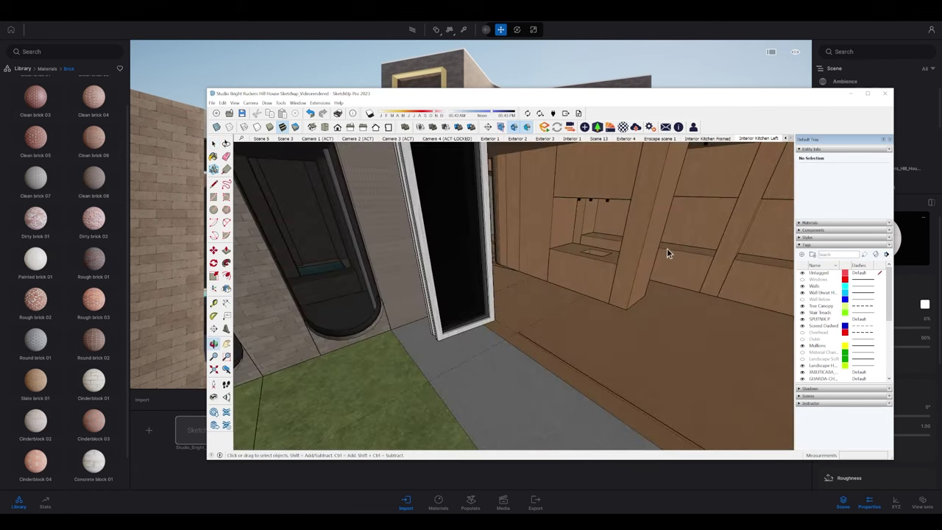
{"action": "scroll", "coordinate": [666, 271], "scroll_direction": "down", "scroll_amount": 5}
{"action": "scroll", "coordinate": [518, 317], "scroll_direction": "down", "scroll_amount": 2}
{"action": "scroll", "coordinate": [518, 320], "scroll_direction": "down", "scroll_amount": 4}
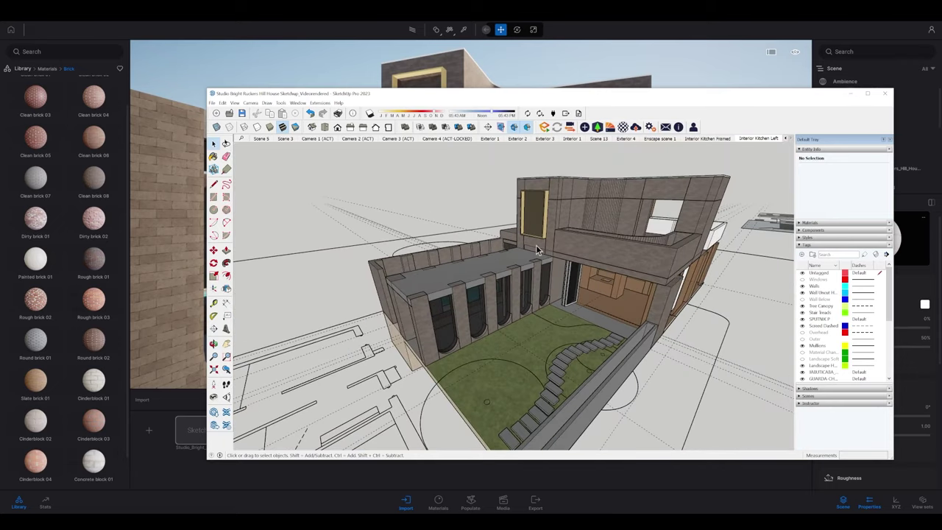
Synchronize the SketchUp model through Direct Link and switch back to Twinmotion
{"action": "left_click", "coordinate": [212, 103]}
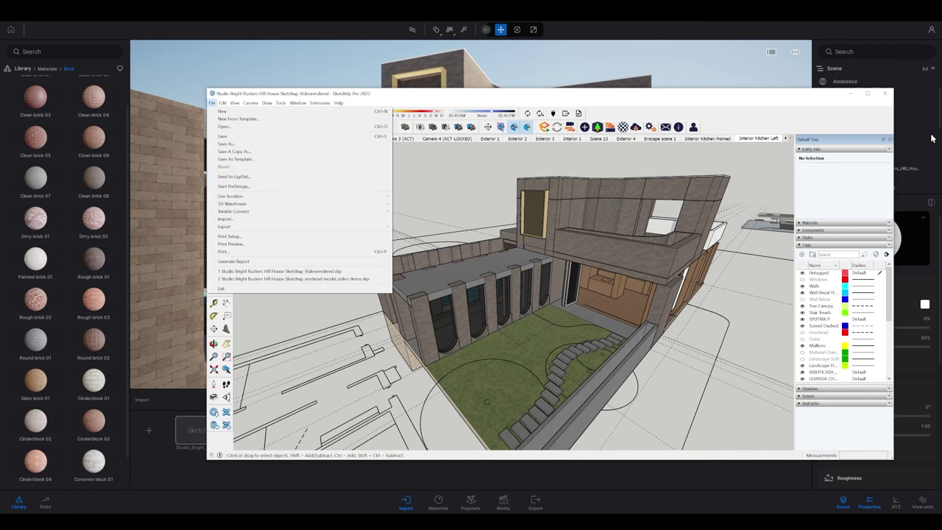
{"action": "left_click", "coordinate": [665, 117]}
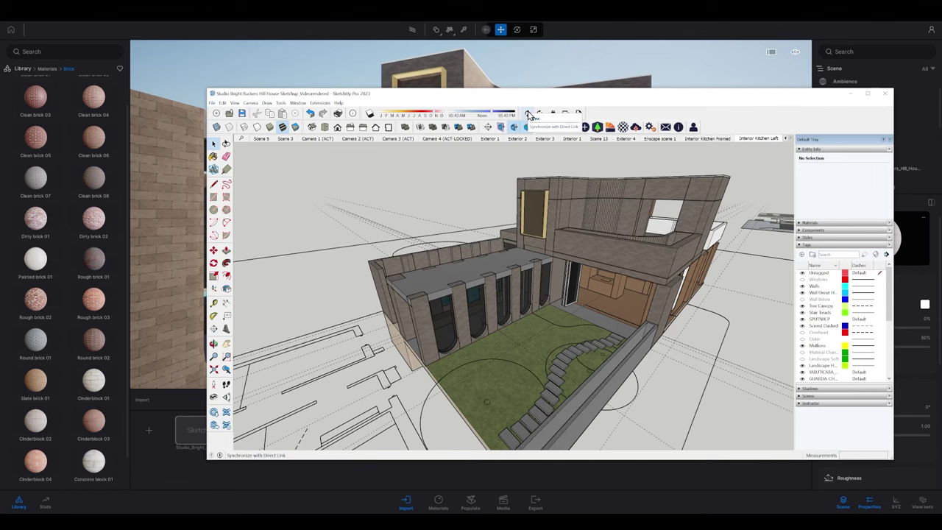
{"action": "left_click", "coordinate": [528, 114]}
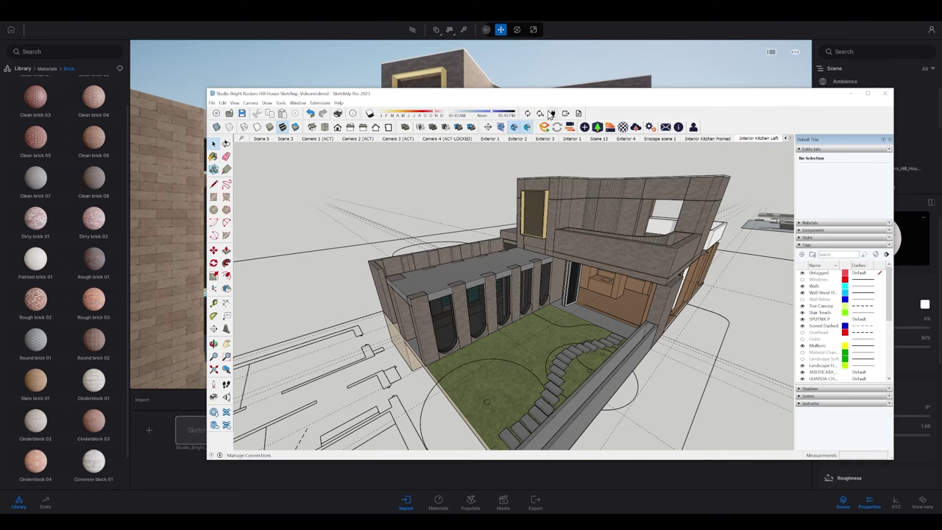
{"action": "left_click", "coordinate": [852, 93]}
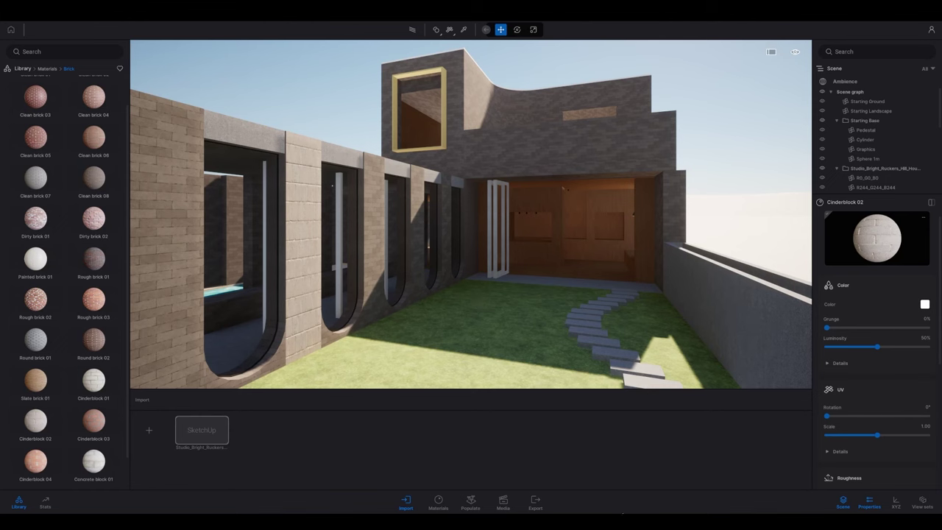
Switch to SketchUp and move one brick pier from between the arched windows out onto the courtyard lawn
{"action": "left_click", "coordinate": [641, 518]}
{"action": "scroll", "coordinate": [541, 354], "scroll_direction": "up", "scroll_amount": 10}
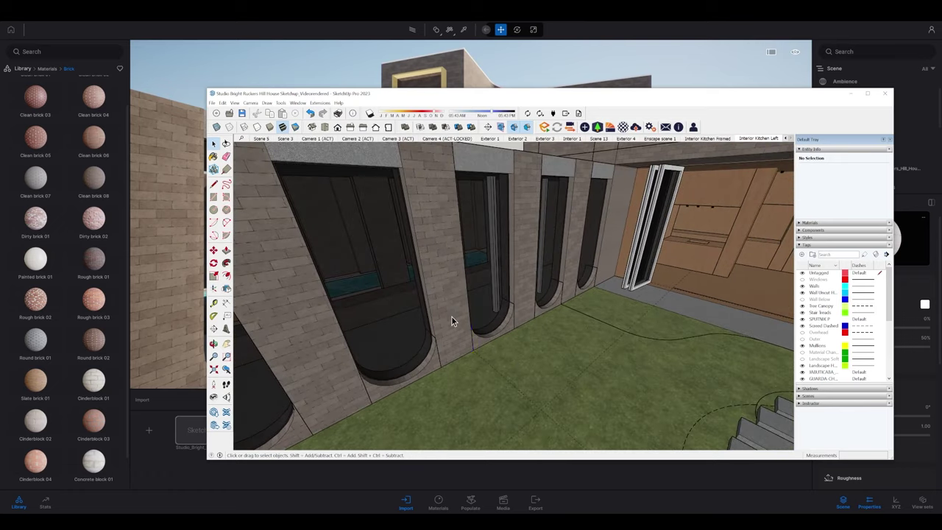
{"action": "left_click", "coordinate": [451, 316]}
{"action": "scroll", "coordinate": [508, 327], "scroll_direction": "down", "scroll_amount": 1}
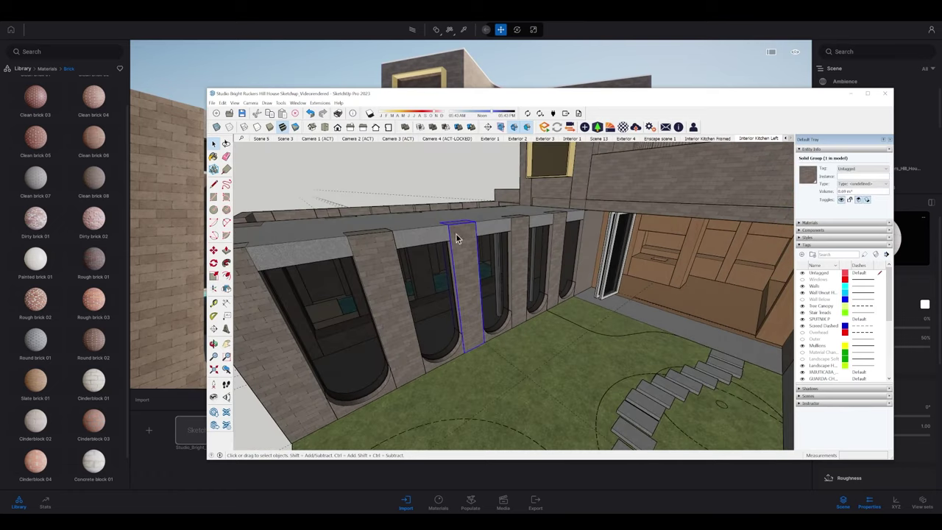
{"action": "key", "text": "m"}
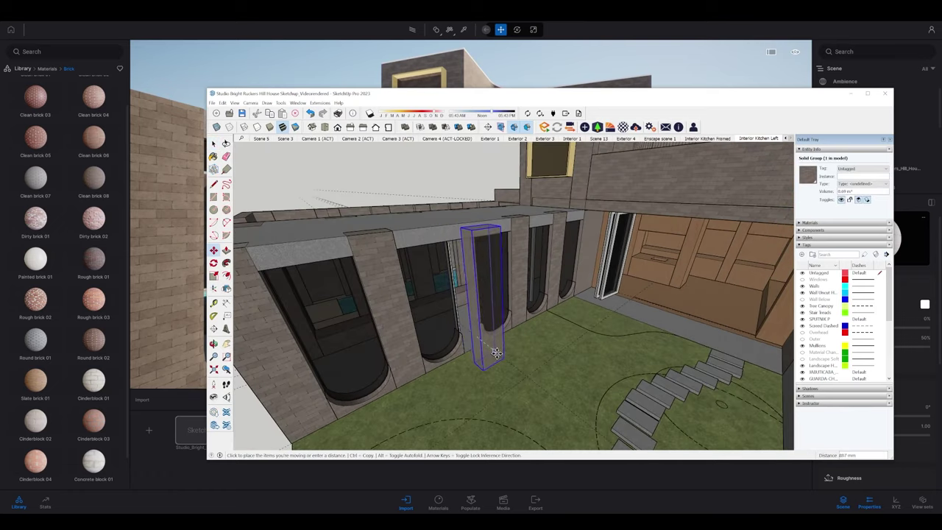
{"action": "left_click", "coordinate": [504, 361]}
{"action": "key", "text": "space"}
{"action": "left_click", "coordinate": [471, 167]}
Synchronize the moved pier through Direct Link and switch back to the Twinmotion scene
{"action": "middle_click_drag", "start_coordinate": [513, 352], "coordinate": [556, 313]}
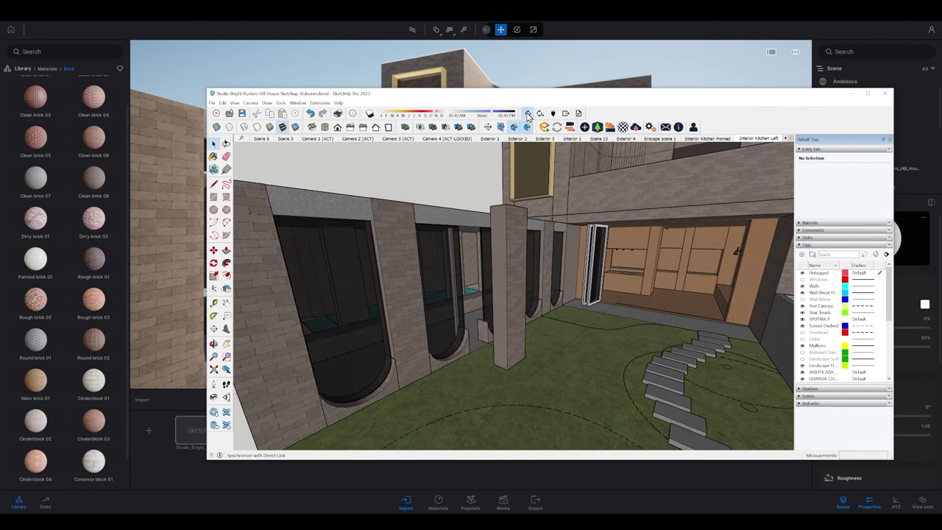
{"action": "left_click", "coordinate": [538, 68]}
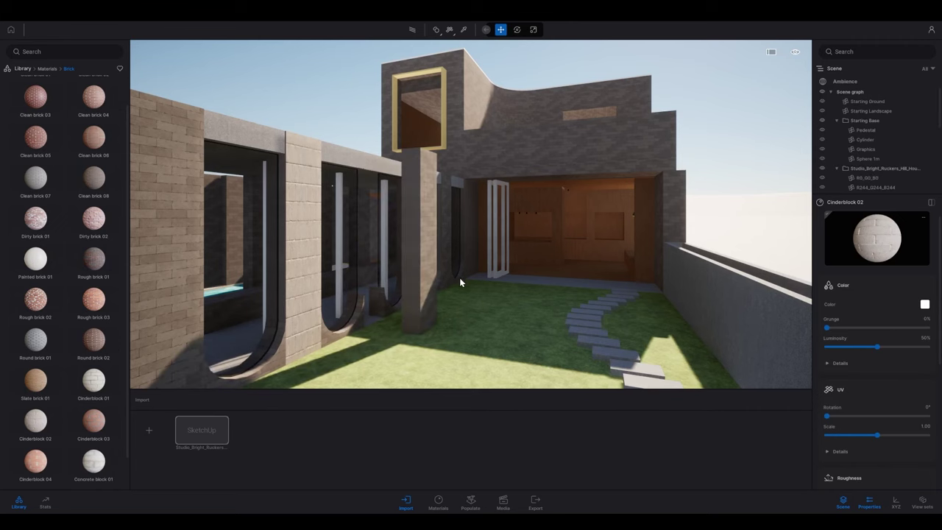
Switch to SketchUp and undo the move of the brick pier out onto the courtyard lawn
{"action": "key", "text": "d"}
{"action": "right_click_drag", "start_coordinate": [471, 220], "coordinate": [421, 221]}
{"action": "key", "text": "s"}
{"action": "key", "text": "w"}
{"action": "key", "text": "w"}
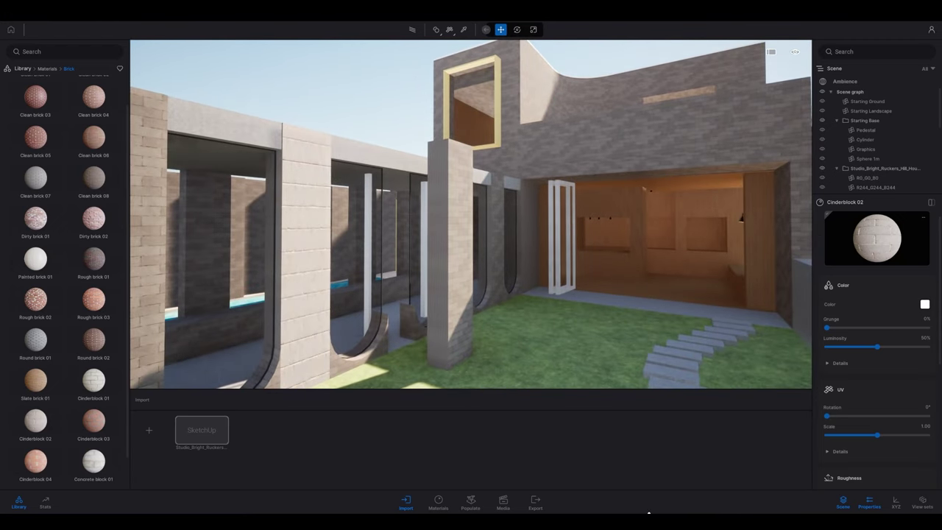
{"action": "mouse_move", "coordinate": [648, 513]}
{"action": "left_click", "coordinate": [653, 495]}
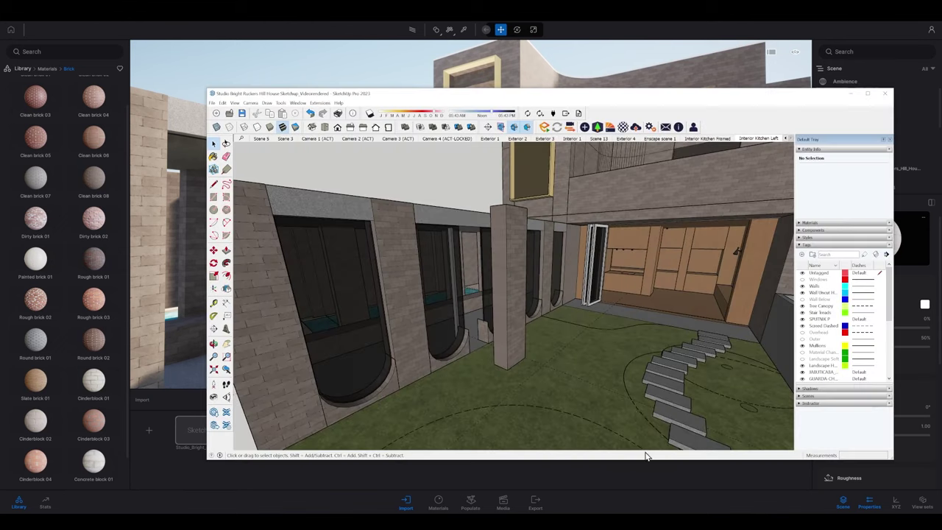
{"action": "key", "text": "ctrl+z"}
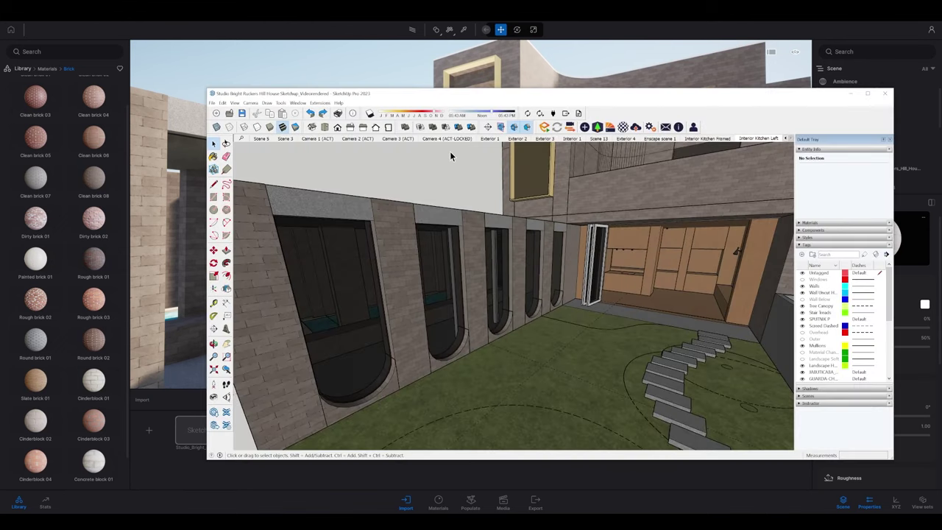
Synchronize the restored pier through Direct Link and switch back to Twinmotion
{"action": "left_click", "coordinate": [528, 115]}
{"action": "left_click", "coordinate": [528, 114]}
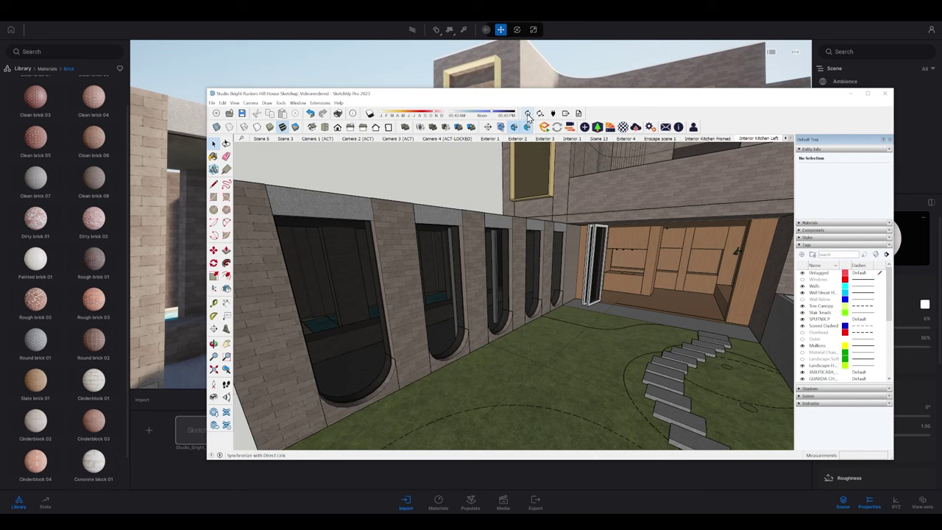
{"action": "left_click", "coordinate": [611, 27]}
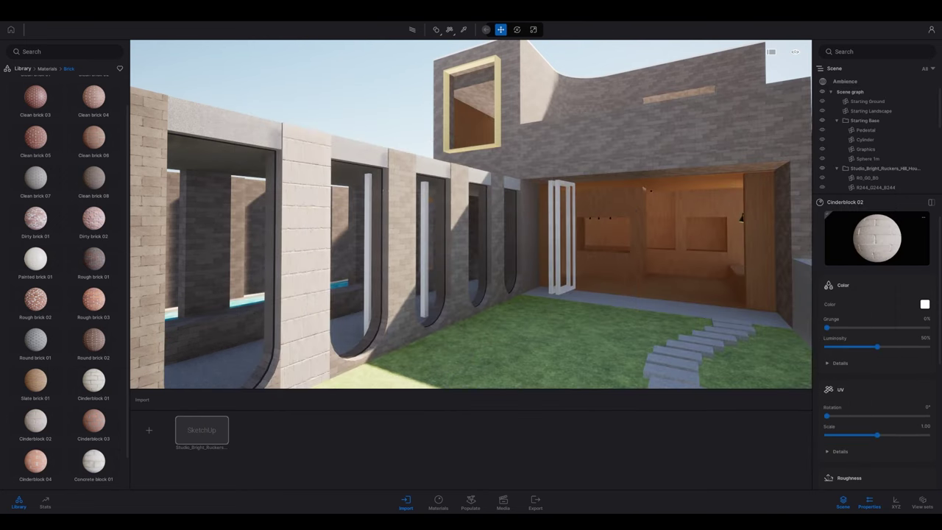
{"action": "mouse_move", "coordinate": [649, 521]}
{"action": "left_click", "coordinate": [649, 491]}
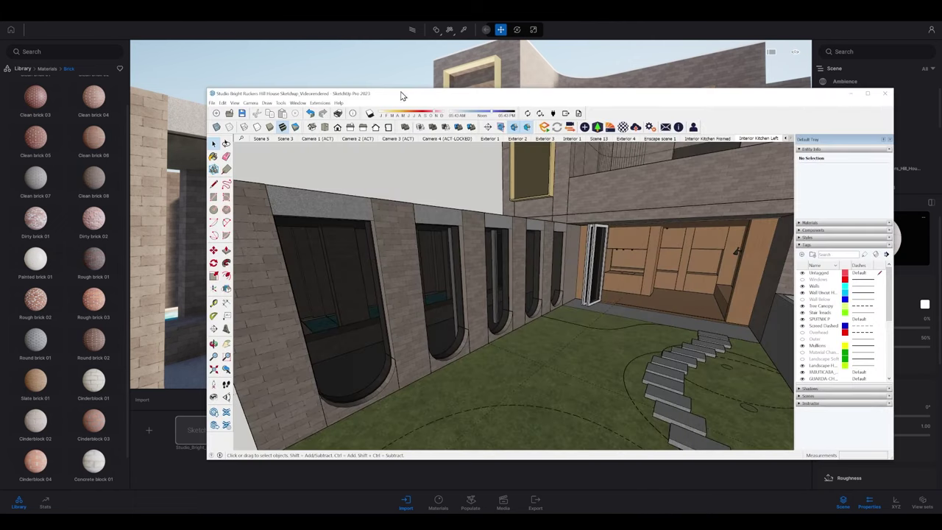
{"action": "left_click", "coordinate": [396, 64]}
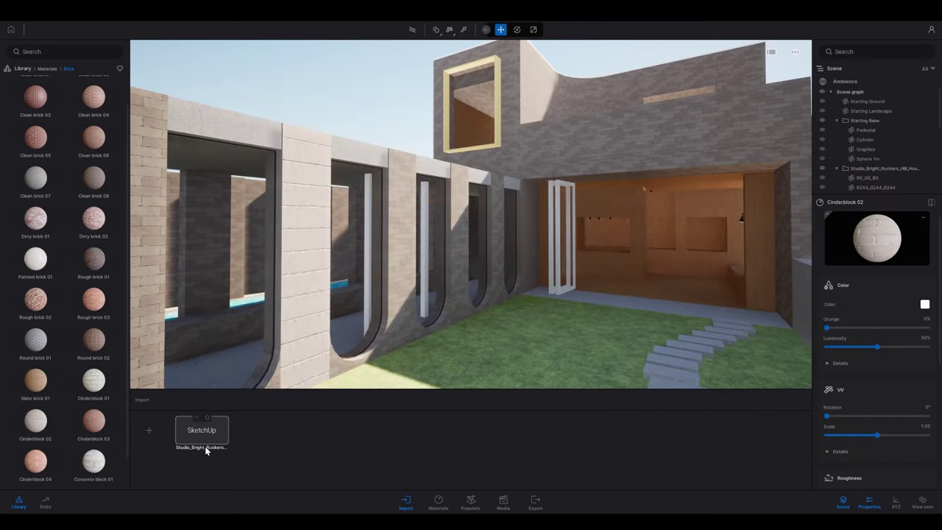
{"action": "left_click", "coordinate": [207, 420]}
Apply the scene's Cinderblock 02 material to the nearest brick pier beside the first arched window
{"action": "right_click_drag", "start_coordinate": [438, 256], "coordinate": [402, 126]}
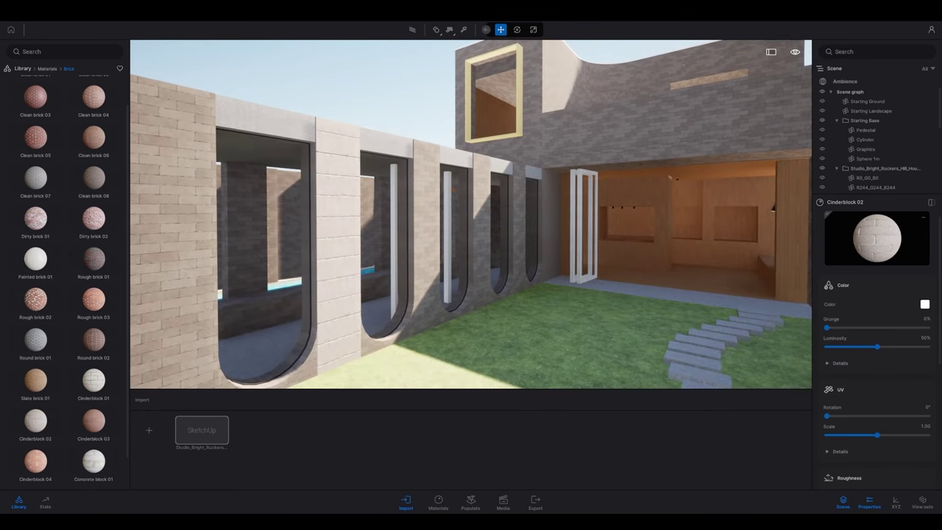
{"action": "right_click_drag", "start_coordinate": [418, 309], "coordinate": [466, 289]}
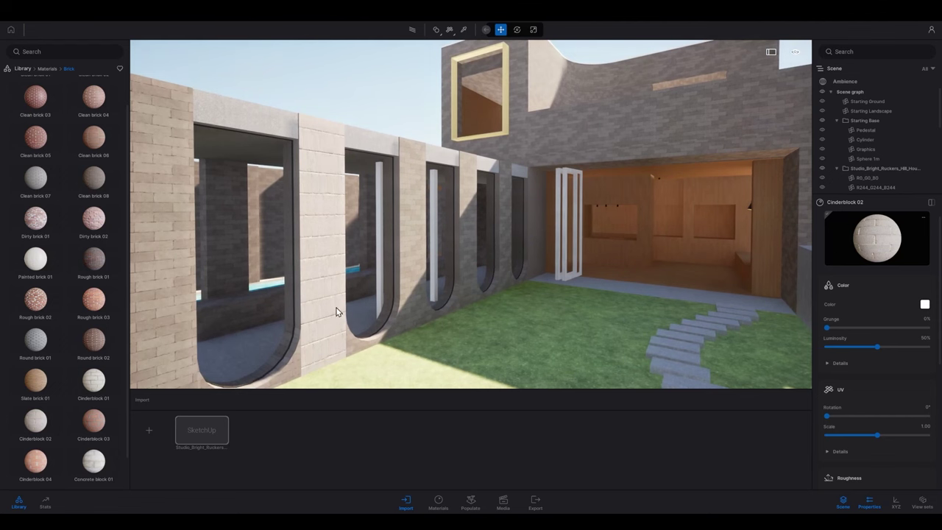
{"action": "key", "text": "t"}
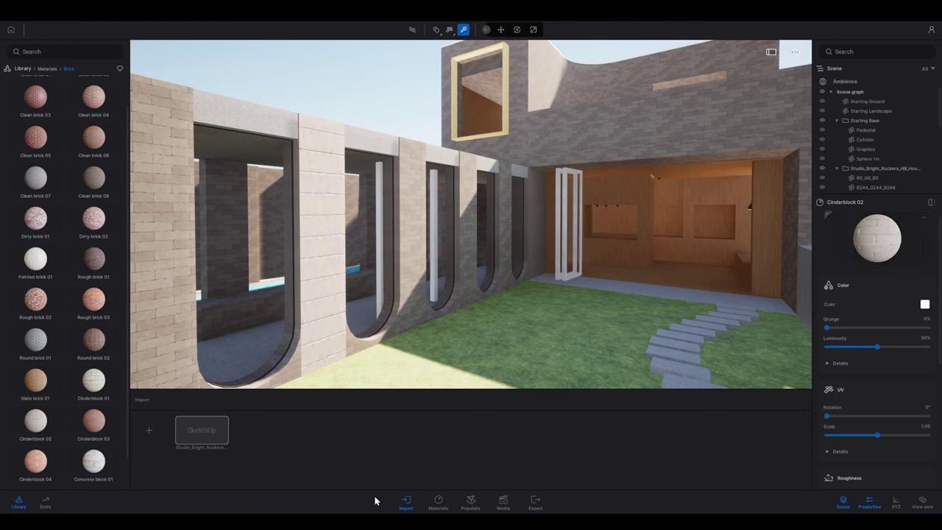
{"action": "left_click", "coordinate": [438, 504]}
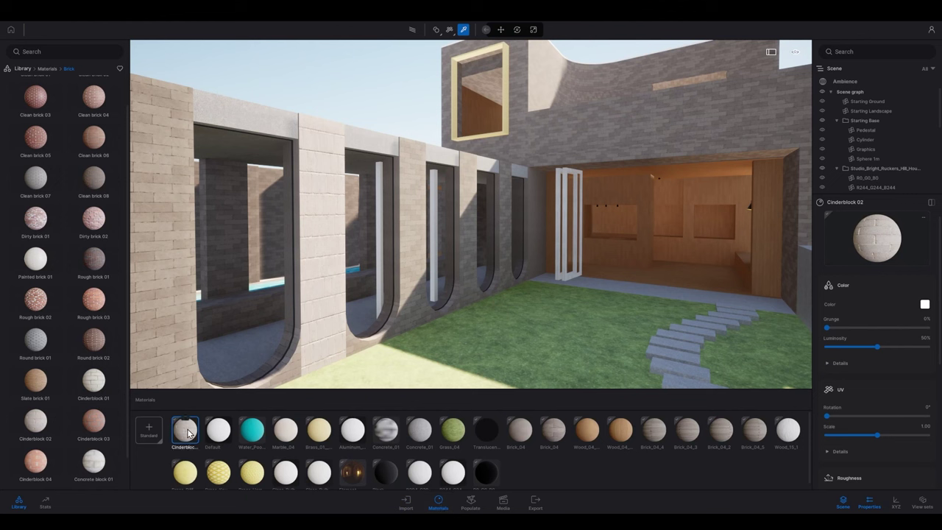
{"action": "left_click_drag", "start_coordinate": [188, 434], "coordinate": [180, 334]}
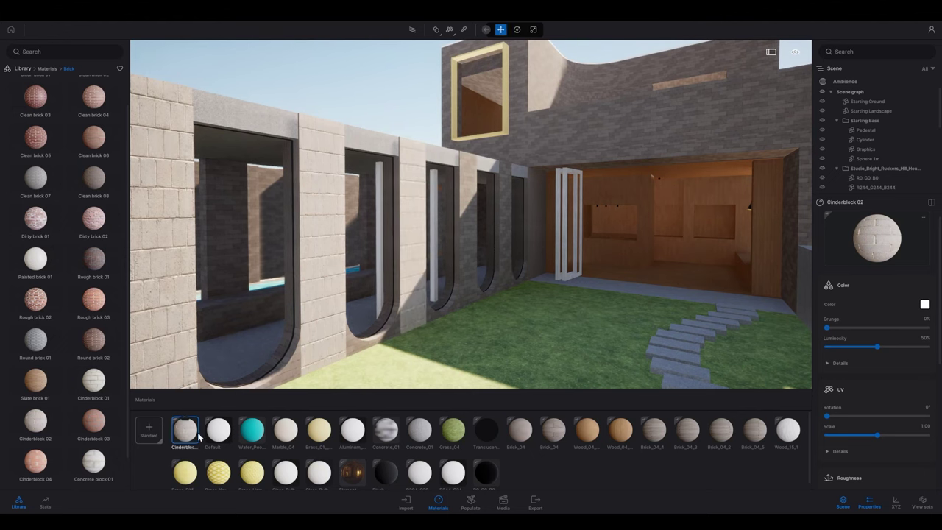
Try to apply the scene's Cinderblock 02 material to the main house walls, the two far piers and the lintel above the kitchen opening
{"action": "left_click_drag", "start_coordinate": [197, 432], "coordinate": [353, 360]}
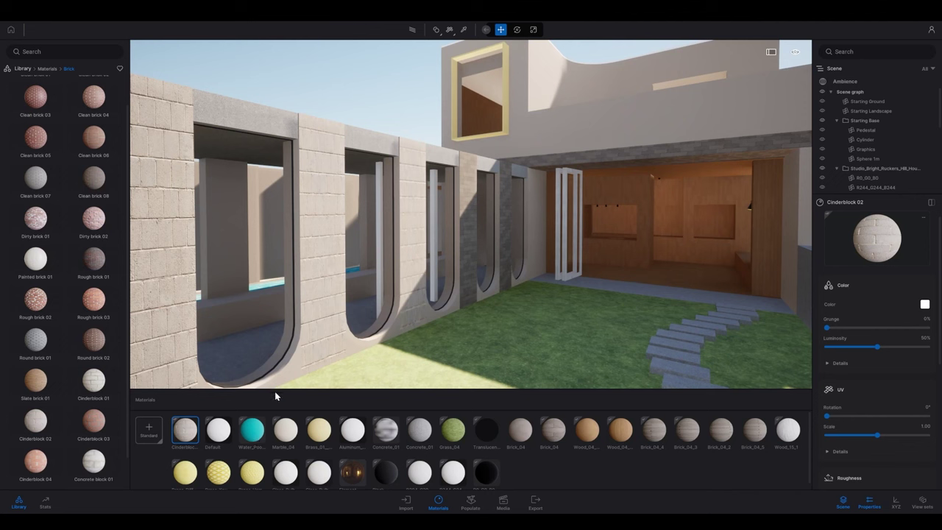
{"action": "left_click_drag", "start_coordinate": [188, 436], "coordinate": [470, 289]}
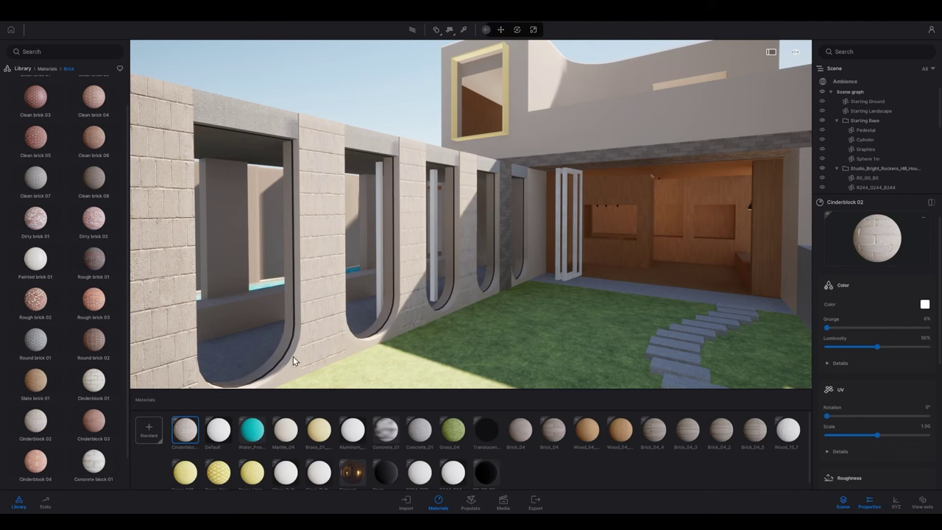
{"action": "left_click_drag", "start_coordinate": [189, 433], "coordinate": [509, 273]}
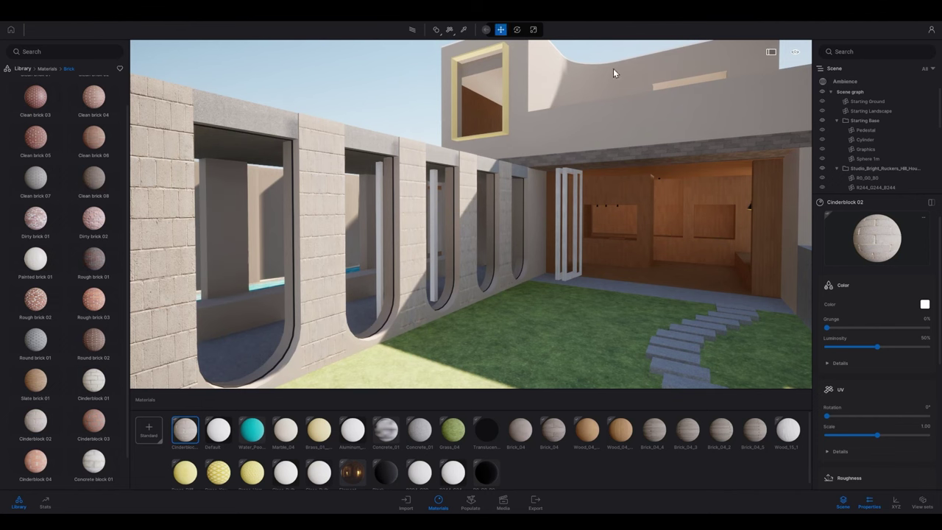
{"action": "left_click_drag", "start_coordinate": [185, 430], "coordinate": [591, 157]}
{"action": "right_click_drag", "start_coordinate": [615, 175], "coordinate": [677, 179]}
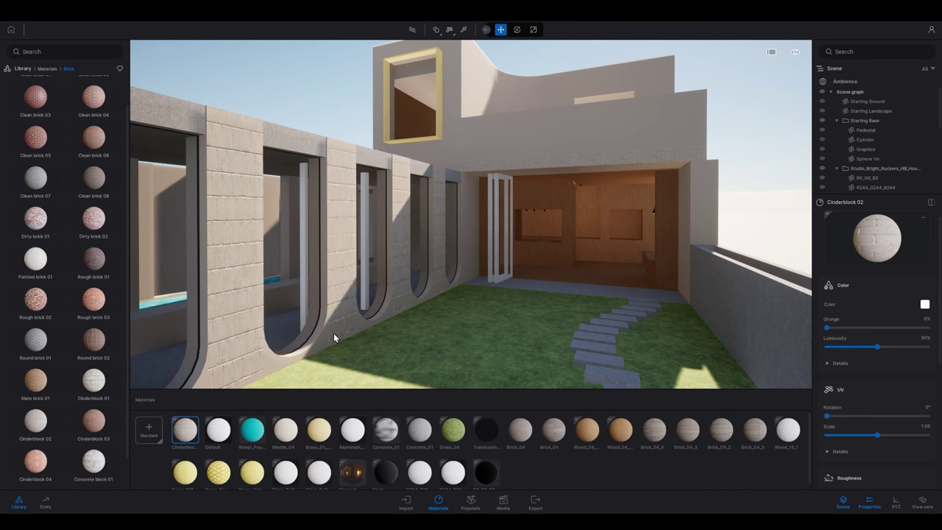
{"action": "left_click", "coordinate": [507, 128]}
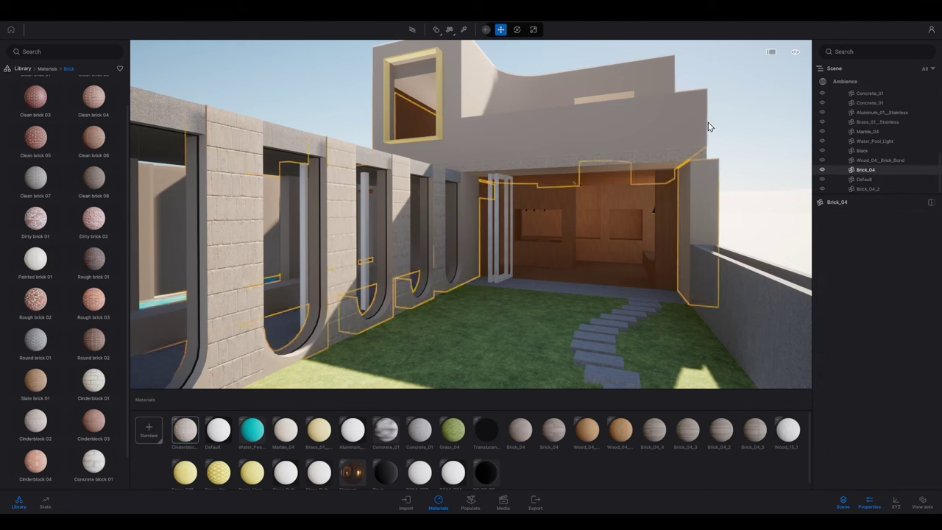
{"action": "key", "text": "Escape"}
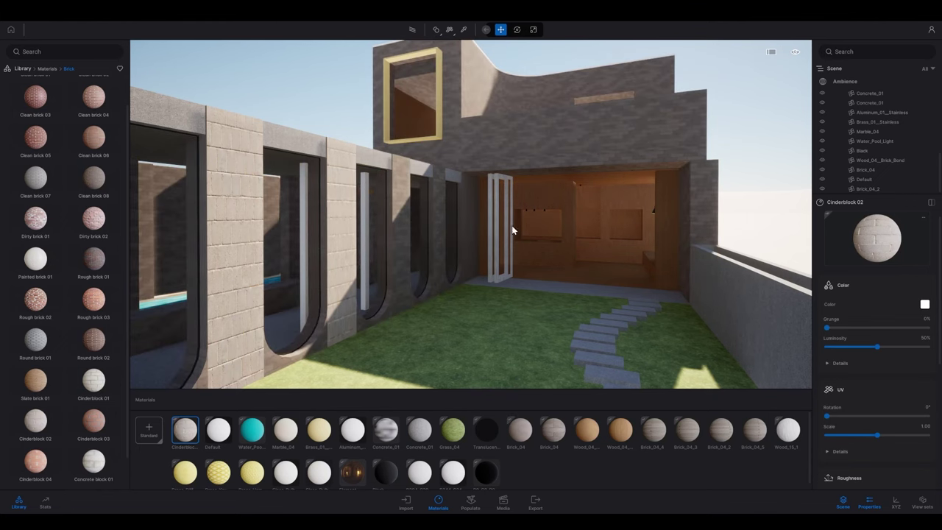
Apply a fresh copy of Cinderblock 02 from the brick library to the main house walls
{"action": "right_click_drag", "start_coordinate": [371, 293], "coordinate": [365, 294]}
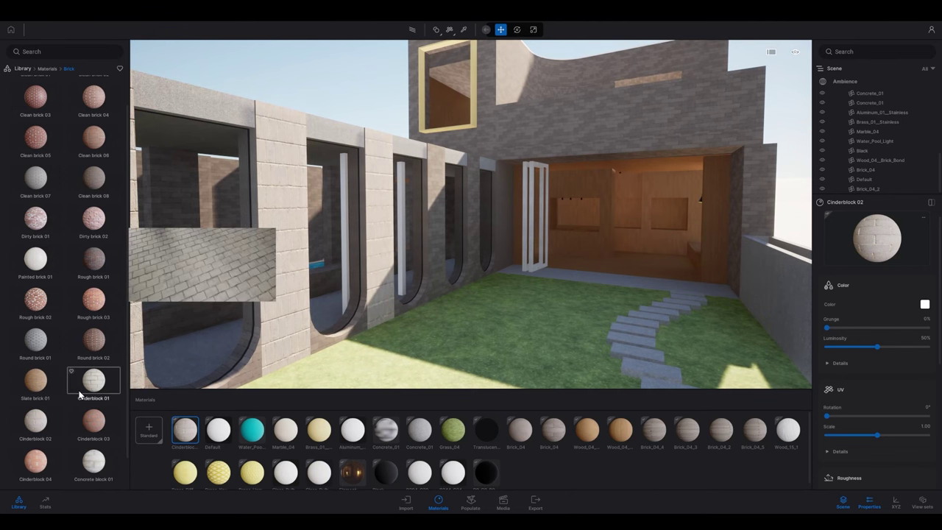
{"action": "mouse_move", "coordinate": [24, 428]}
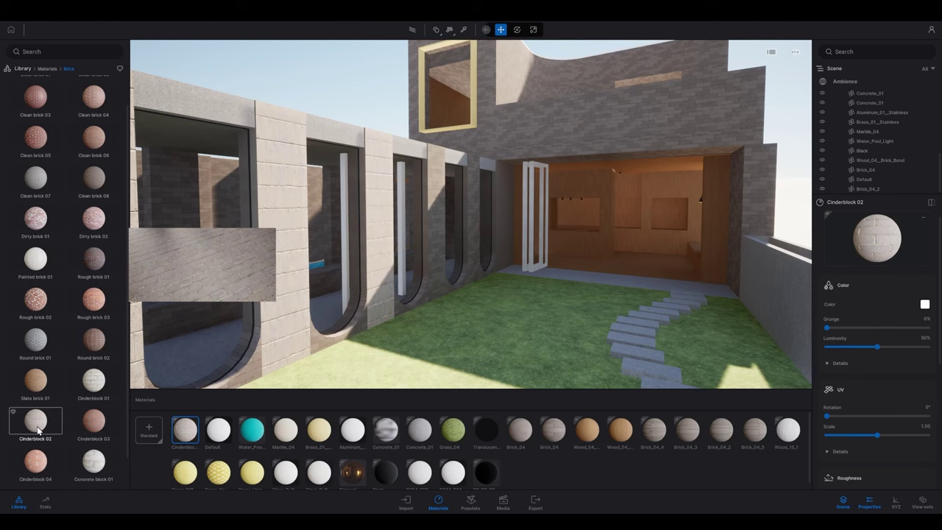
{"action": "left_click_drag", "start_coordinate": [38, 430], "coordinate": [528, 131]}
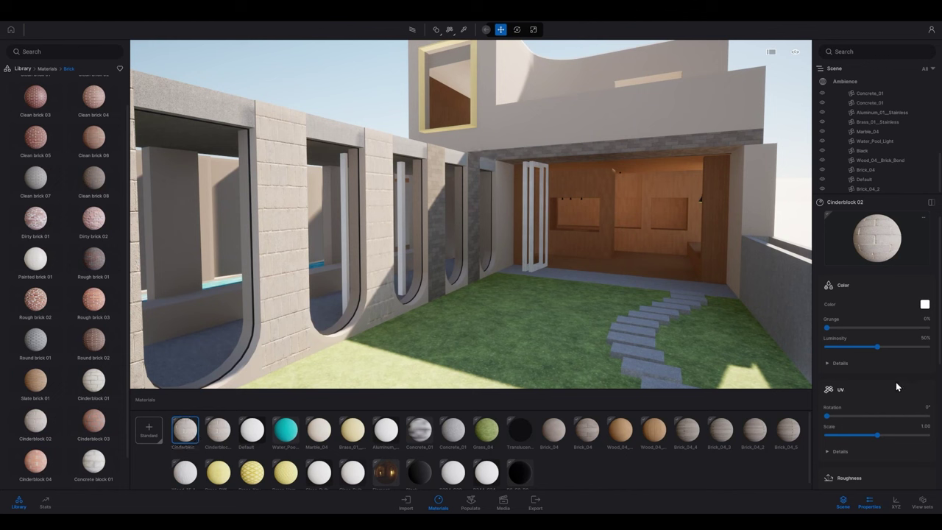
Test a UV scale of 100 on the house walls' Cinderblock 02 material and settle on a scale of 60
{"action": "left_click", "coordinate": [926, 425]}
{"action": "key", "text": "BackSpace"}
{"action": "type", "text": "100"}
{"action": "key", "text": "Return"}
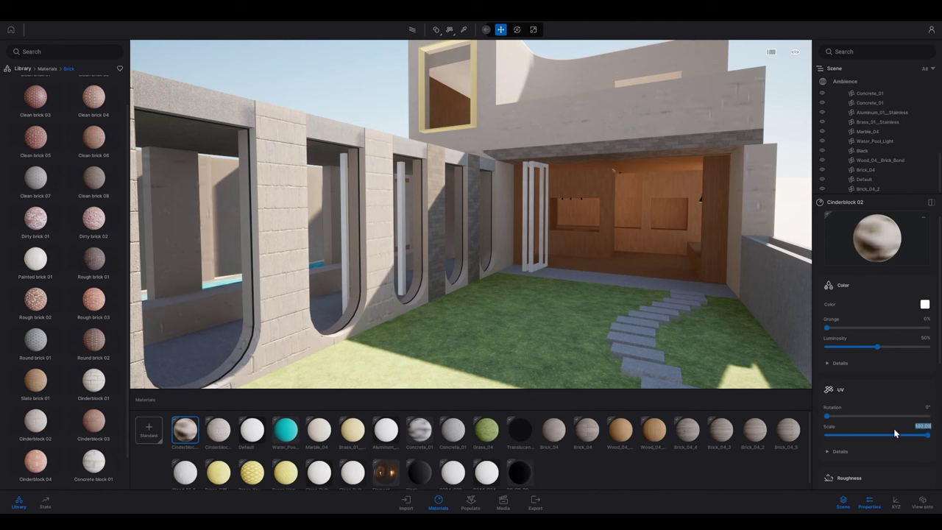
{"action": "type", "text": "1"}
{"action": "key", "text": "Return"}
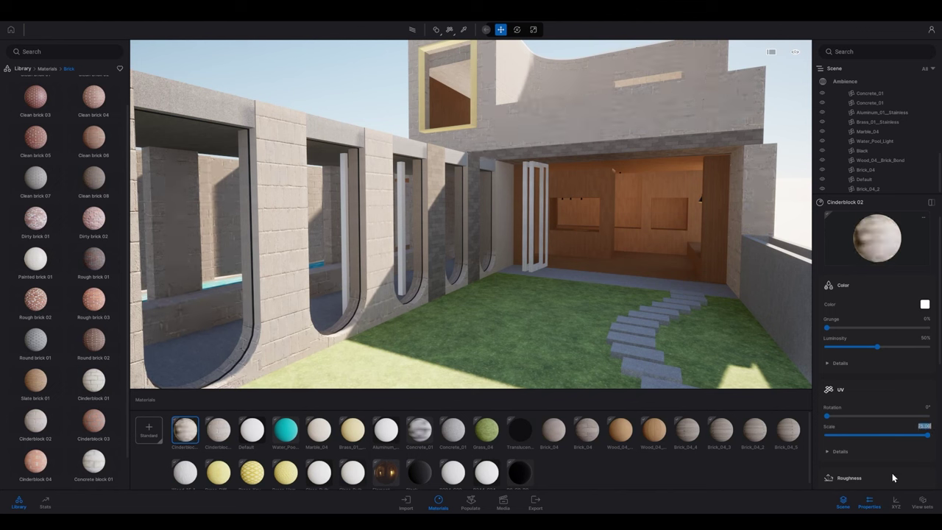
{"action": "type", "text": "60"}
{"action": "key", "text": "Return"}
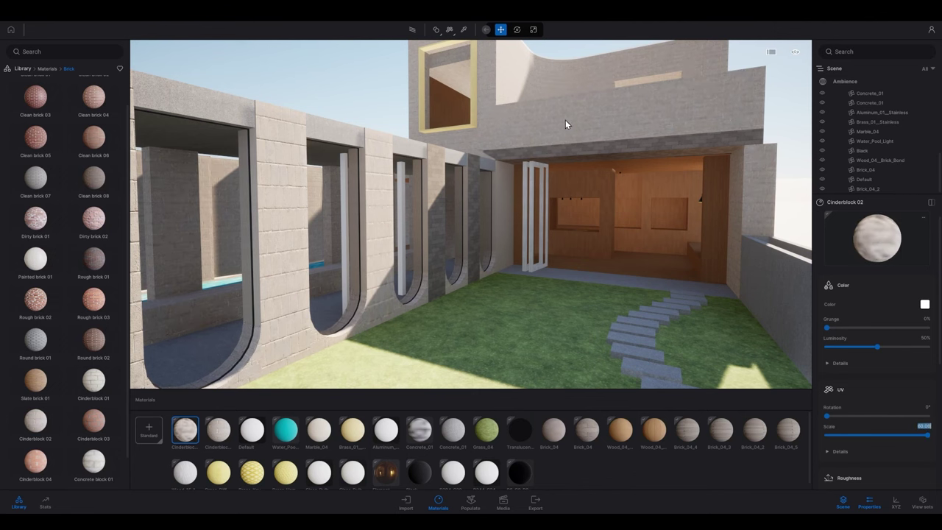
Apply the unscaled Cinderblock 02 to the two far brick piers, and the copy scaled to 60 to the farthest pier
{"action": "right_click_drag", "start_coordinate": [587, 145], "coordinate": [602, 128]}
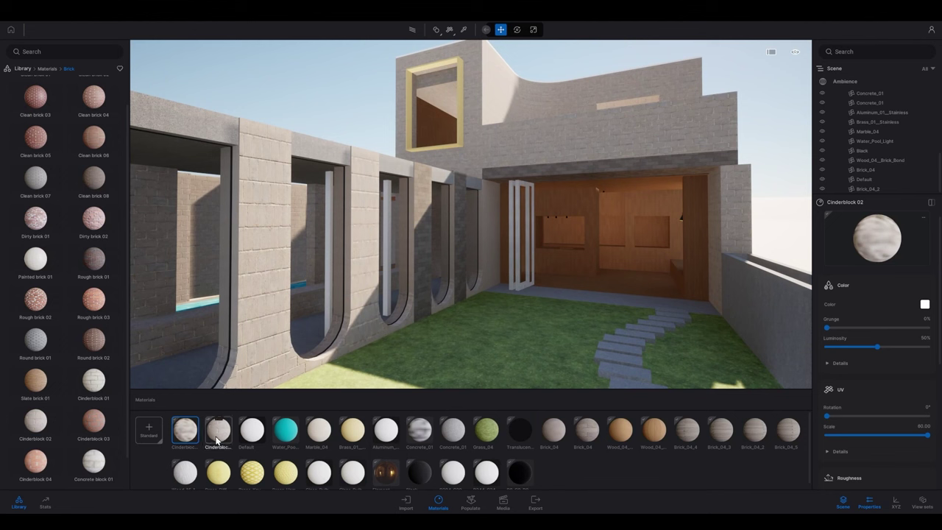
{"action": "left_click_drag", "start_coordinate": [217, 436], "coordinate": [421, 284]}
{"action": "left_click_drag", "start_coordinate": [219, 433], "coordinate": [459, 275]}
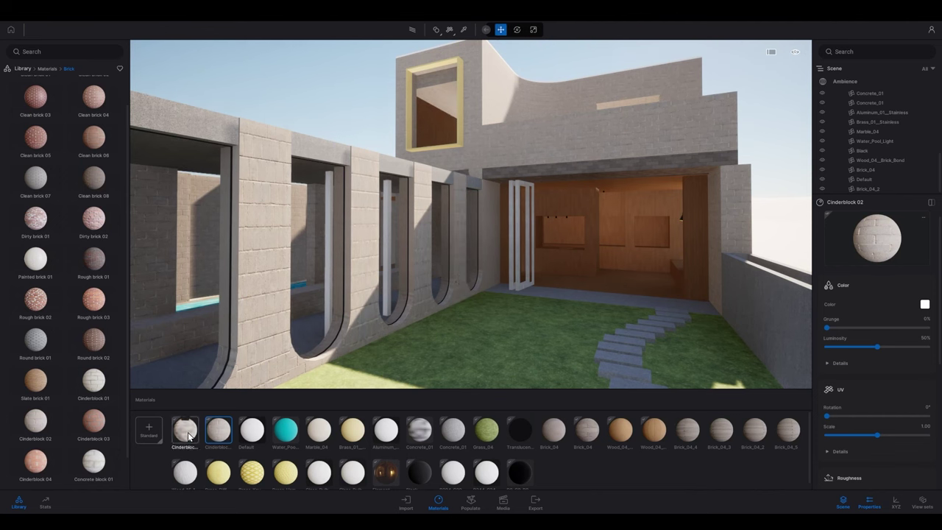
{"action": "left_click_drag", "start_coordinate": [186, 432], "coordinate": [454, 277]}
{"action": "key", "text": "w"}
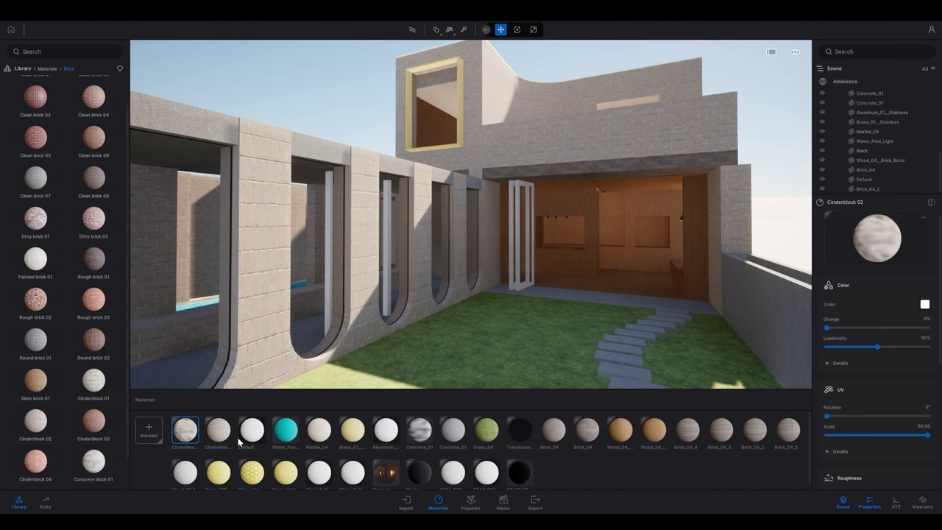
Examine the block pattern on the arched window piers up close and review the settings of their unscaled Cinderblock 02 material
{"action": "left_click", "coordinate": [275, 217]}
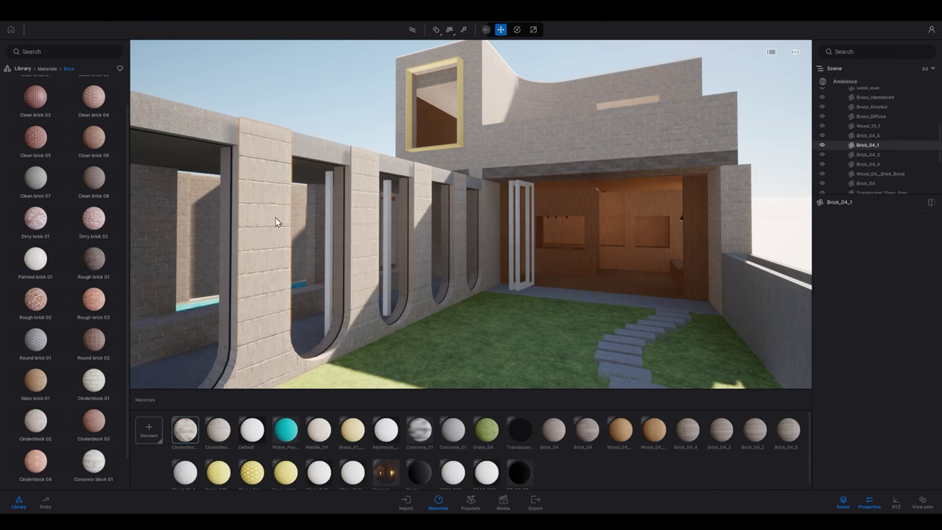
{"action": "right_click_drag", "start_coordinate": [413, 332], "coordinate": [352, 374]}
{"action": "key", "text": "w"}
{"action": "right_click_drag", "start_coordinate": [450, 300], "coordinate": [410, 291]}
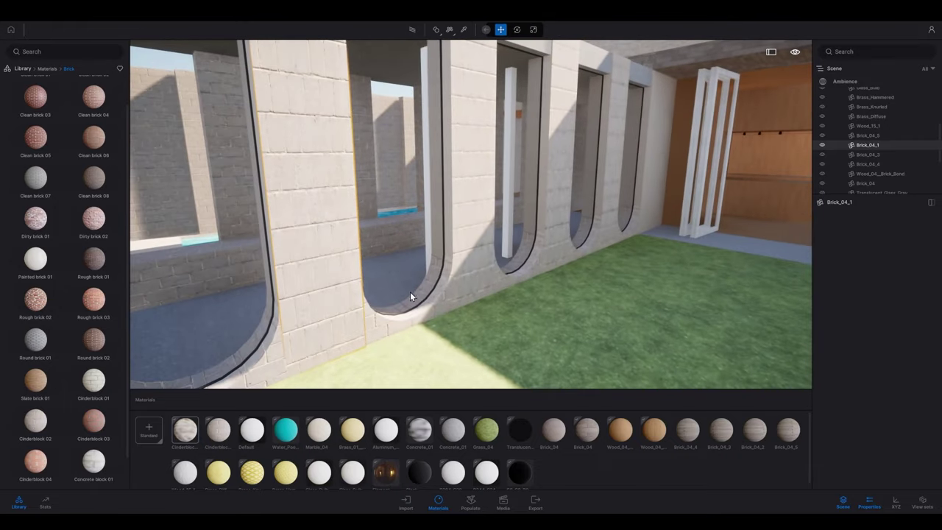
{"action": "left_click", "coordinate": [223, 434]}
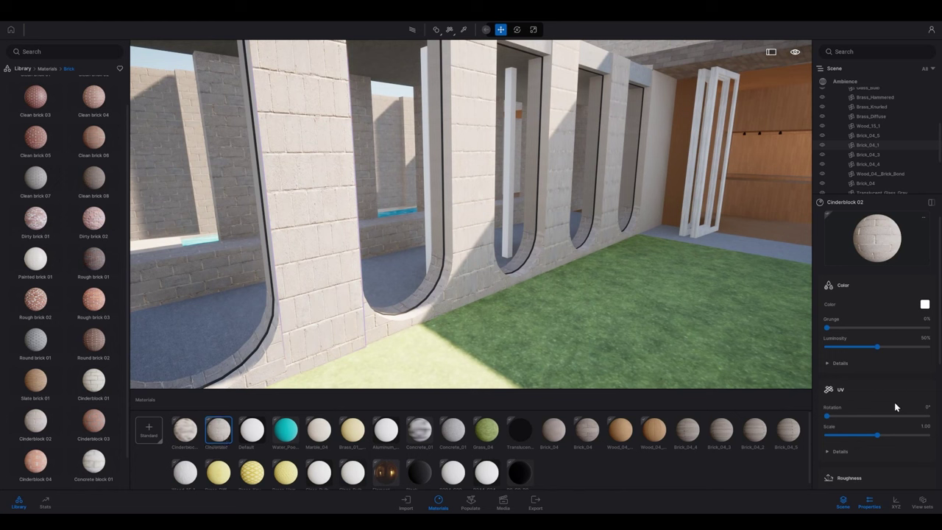
{"action": "scroll", "coordinate": [894, 401], "scroll_direction": "down", "scroll_amount": 4}
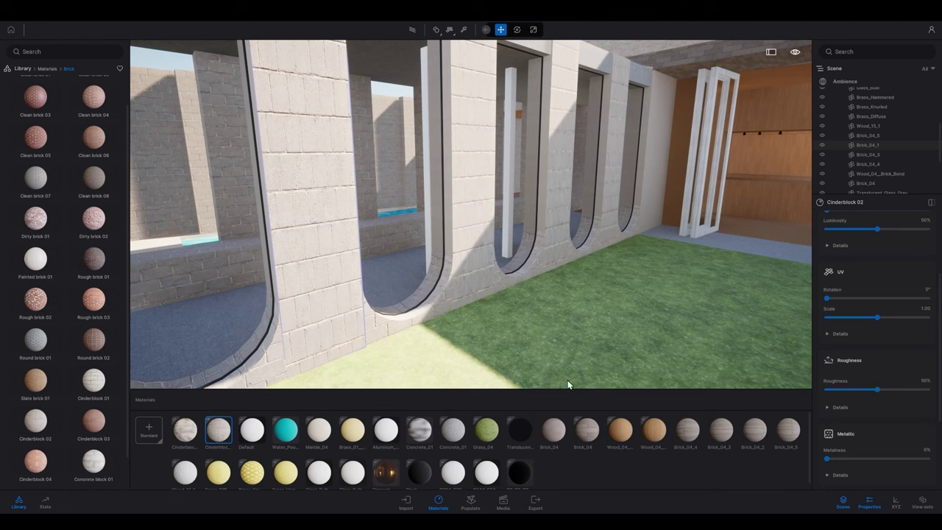
Pick the Cinderblock 02 material from one of the arched window piers and set its UV scale to 0.5
{"action": "left_click", "coordinate": [605, 333]}
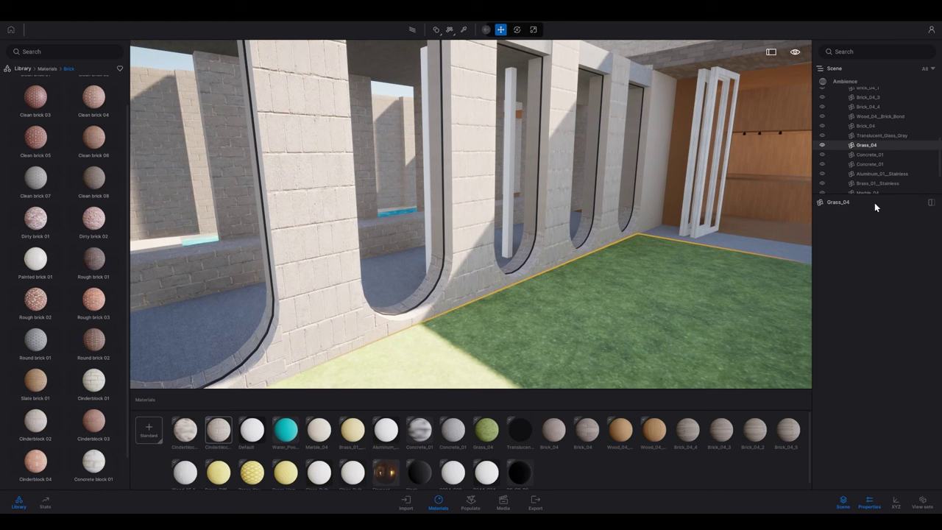
{"action": "left_click", "coordinate": [462, 29]}
{"action": "left_click", "coordinate": [471, 170]}
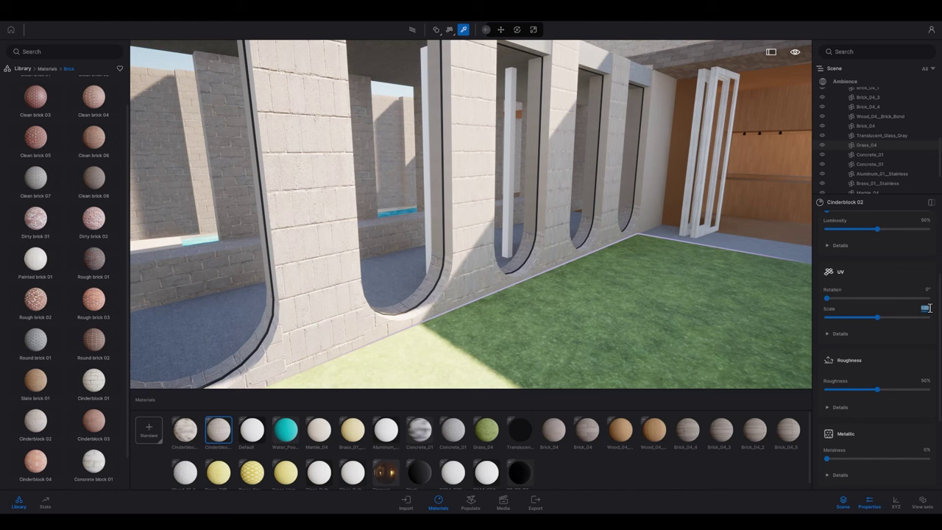
{"action": "type", "text": "0.5"}
{"action": "key", "text": "Return"}
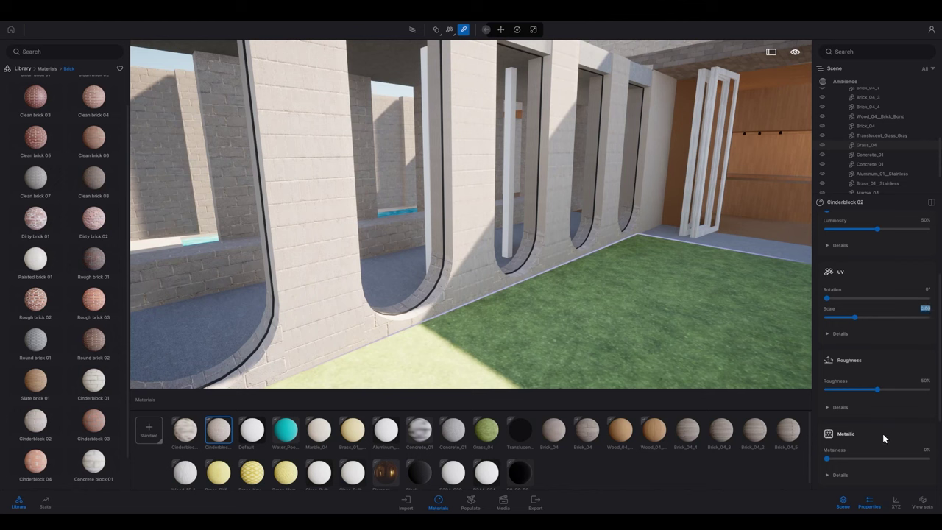
{"action": "scroll", "coordinate": [870, 343], "scroll_direction": "down", "scroll_amount": 1}
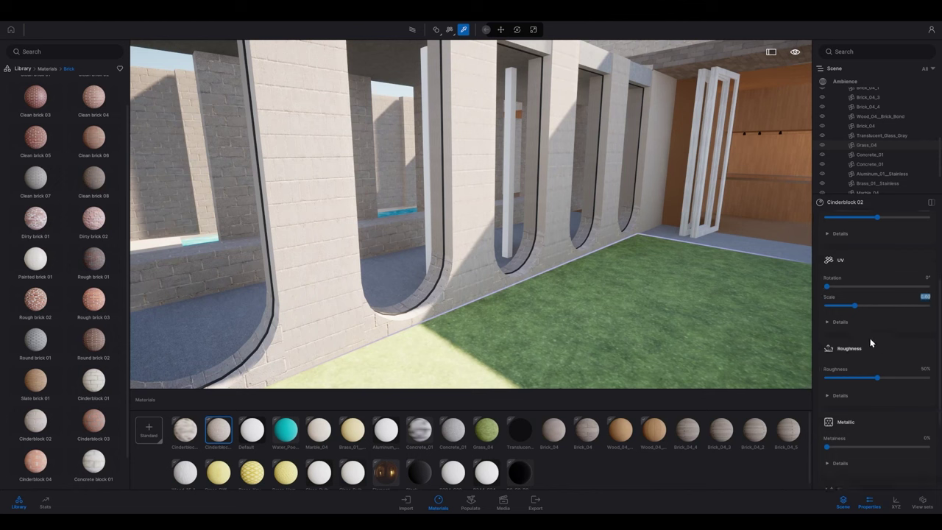
Adjust the pier Cinderblock 02 material's UV stretch to 1.80 on X and 0.60 on Y
{"action": "left_click", "coordinate": [833, 322]}
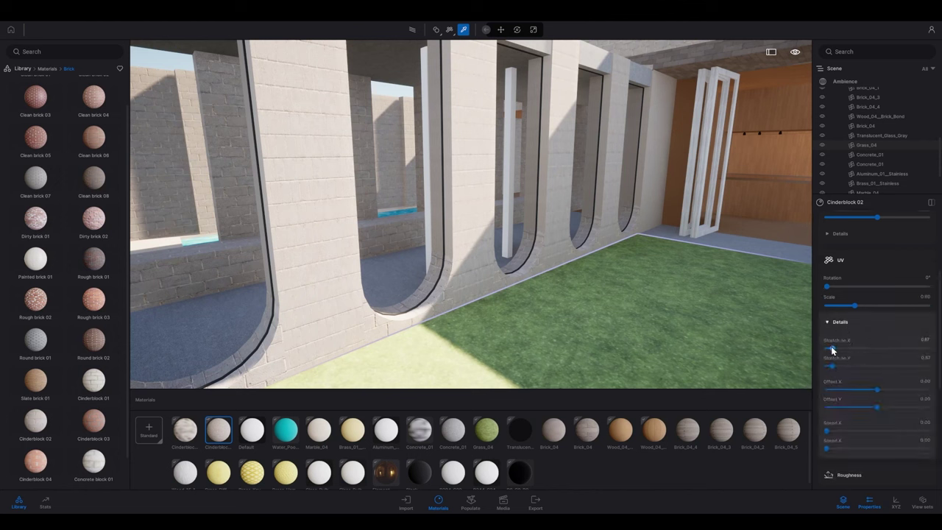
{"action": "left_click_drag", "start_coordinate": [832, 351], "coordinate": [849, 347]}
{"action": "left_click_drag", "start_coordinate": [849, 347], "coordinate": [843, 348]}
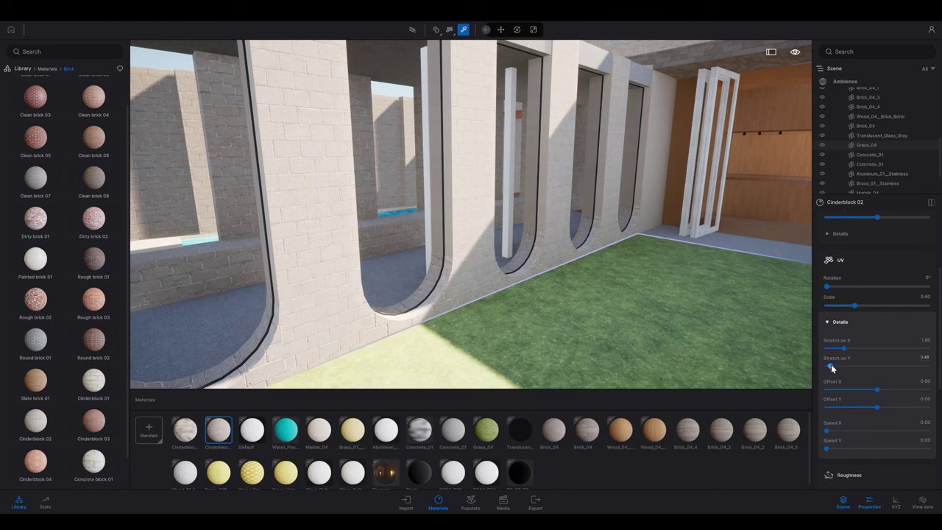
{"action": "left_click", "coordinate": [924, 357]}
Test Y offsets of 0.01 and -0.02 for the piers' Cinderblock 02 material and settle on -0.015
{"action": "left_click_drag", "start_coordinate": [877, 406], "coordinate": [876, 406]}
{"action": "left_click", "coordinate": [925, 399]}
{"action": "scroll", "coordinate": [926, 399], "scroll_direction": "down", "scroll_amount": 2}
{"action": "scroll", "coordinate": [926, 398], "scroll_direction": "up", "scroll_amount": 1}
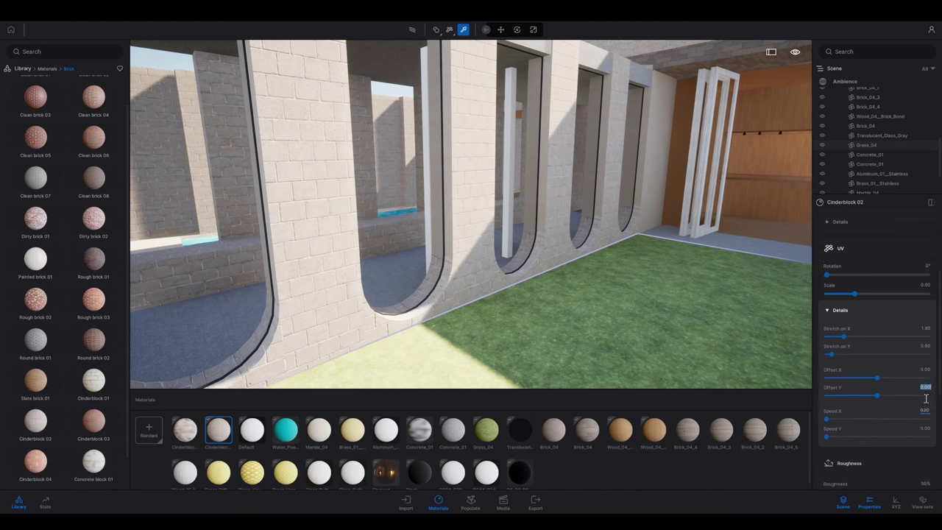
{"action": "type", "text": "0.01"}
{"action": "key", "text": "Return"}
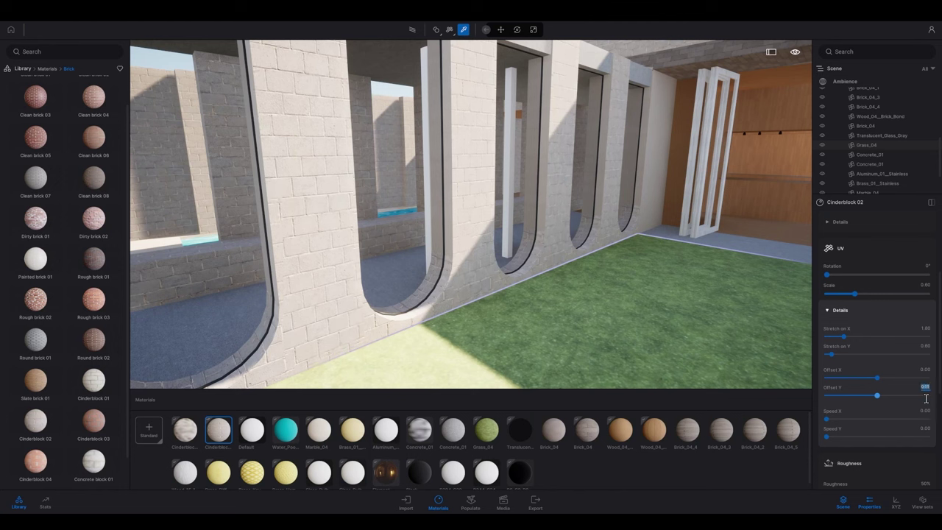
{"action": "key", "text": "BackSpace"}
{"action": "type", "text": "-0.02"}
{"action": "key", "text": "Return"}
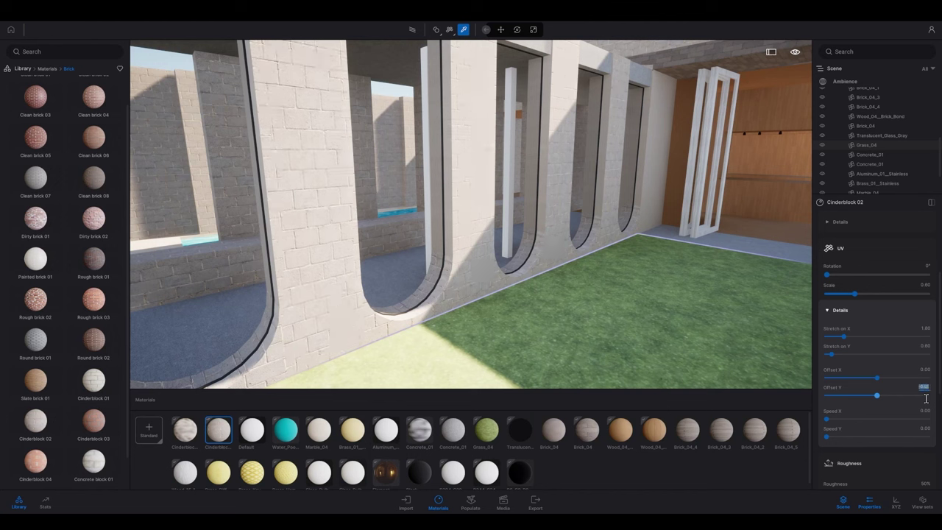
{"action": "type", "text": "-0.015"}
{"action": "key", "text": "Return"}
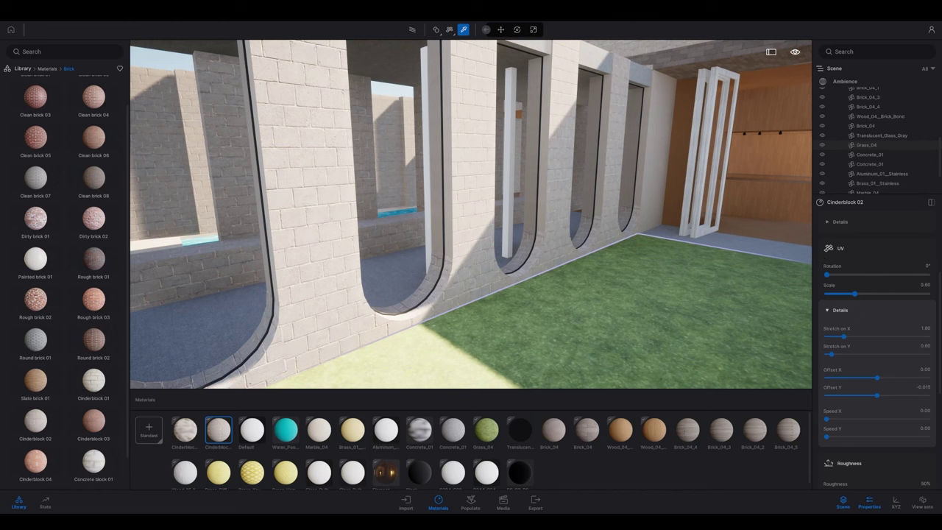
Set the UV scale of the piers' Cinderblock 02 material to 0.55 and leave the material picker
{"action": "left_click", "coordinate": [925, 284]}
{"action": "type", "text": "0.55"}
{"action": "key", "text": "Return"}
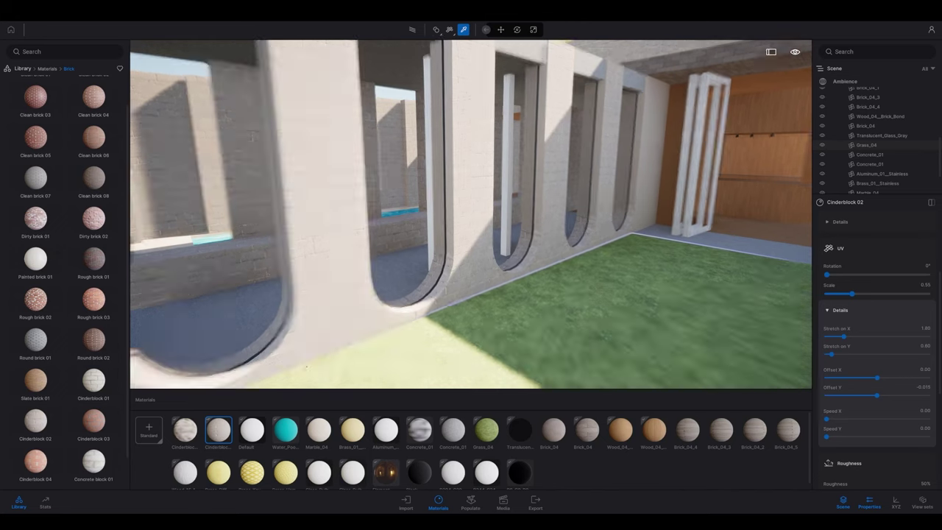
{"action": "key", "text": "s"}
{"action": "key", "text": "w"}
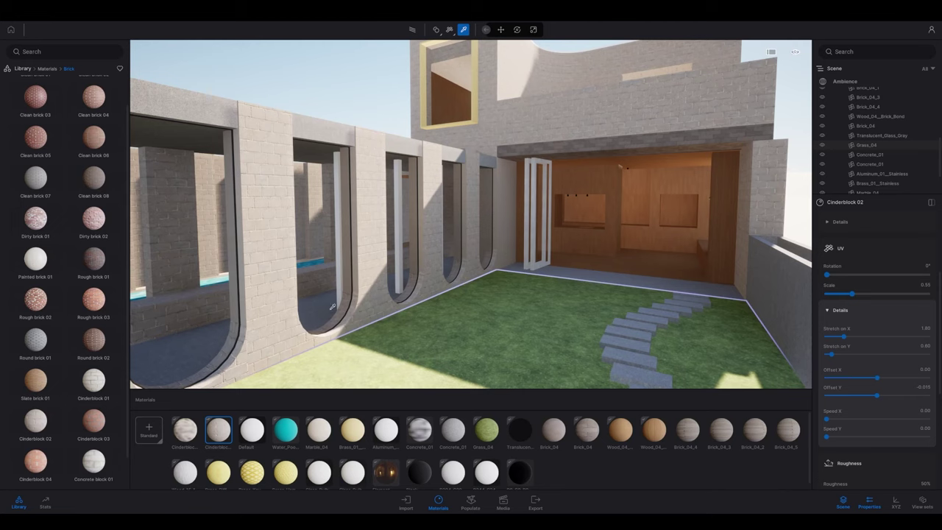
{"action": "right_click_drag", "start_coordinate": [348, 304], "coordinate": [393, 296]}
{"action": "key", "text": "Escape"}
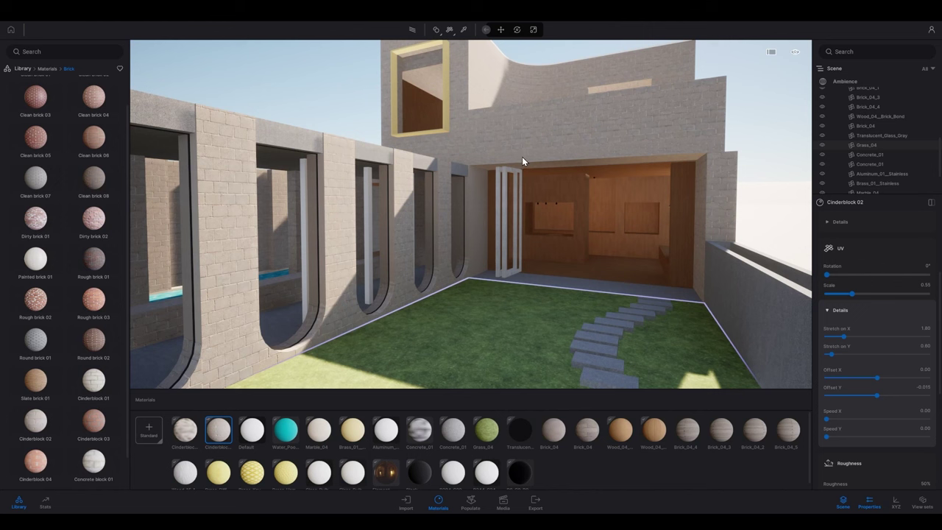
Apply the library's Cinderblock 02 to the soffit above the wide doorway and set its UV scale to 1.5
{"action": "left_click_drag", "start_coordinate": [521, 156], "coordinate": [220, 424]}
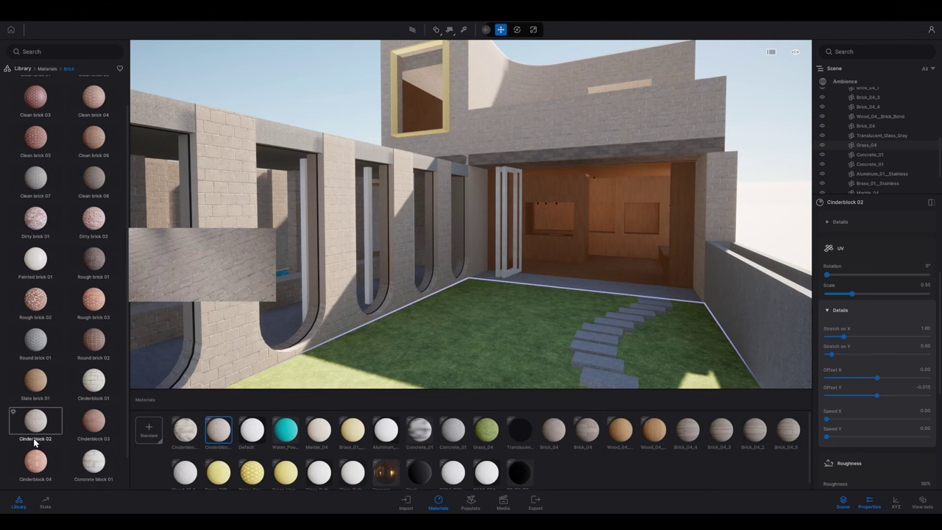
{"action": "left_click_drag", "start_coordinate": [33, 426], "coordinate": [615, 158]}
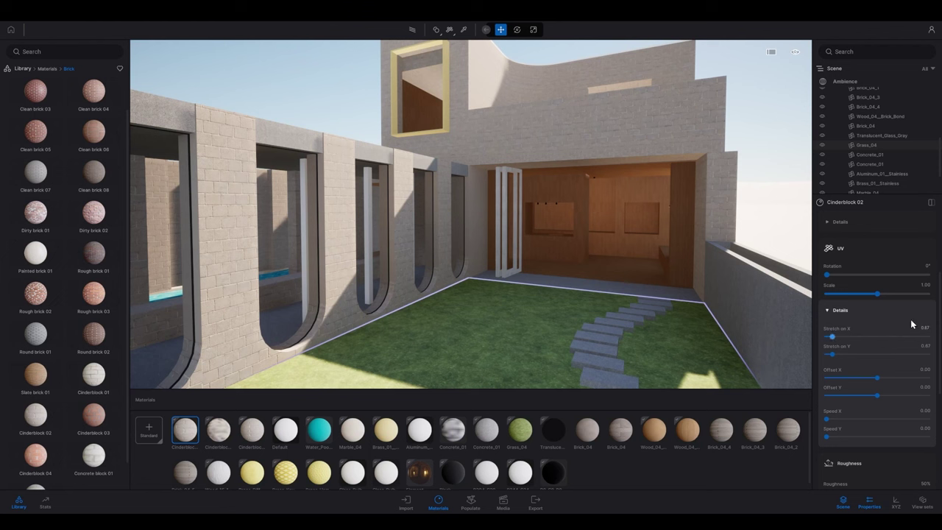
{"action": "left_click", "coordinate": [924, 285]}
{"action": "type", "text": "1.5"}
{"action": "key", "text": "Return"}
{"action": "left_click", "coordinate": [753, 131]}
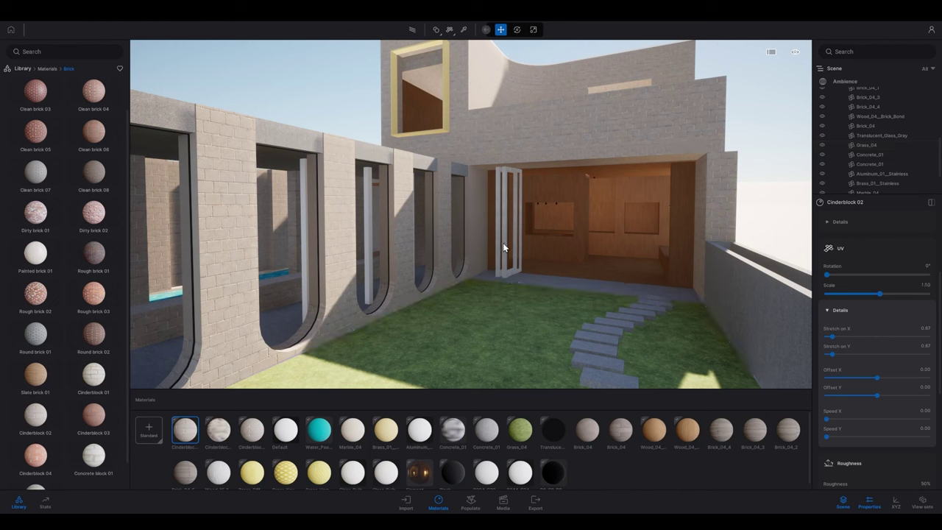
{"action": "right_click_drag", "start_coordinate": [504, 244], "coordinate": [403, 92]}
{"action": "right_click_drag", "start_coordinate": [551, 253], "coordinate": [503, 246]}
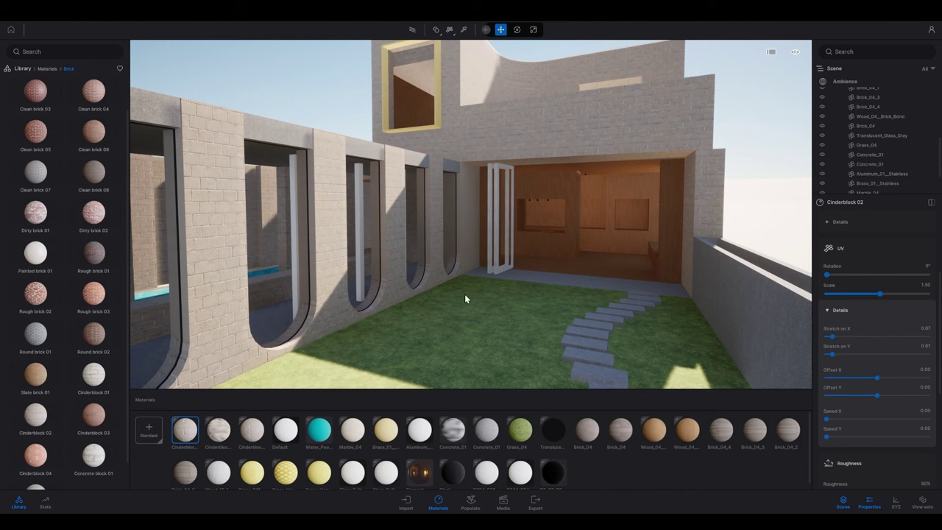
Apply the library's Clear glass to the arched window panes and the upper framed window
{"action": "left_click", "coordinate": [43, 68]}
{"action": "left_click", "coordinate": [37, 95]}
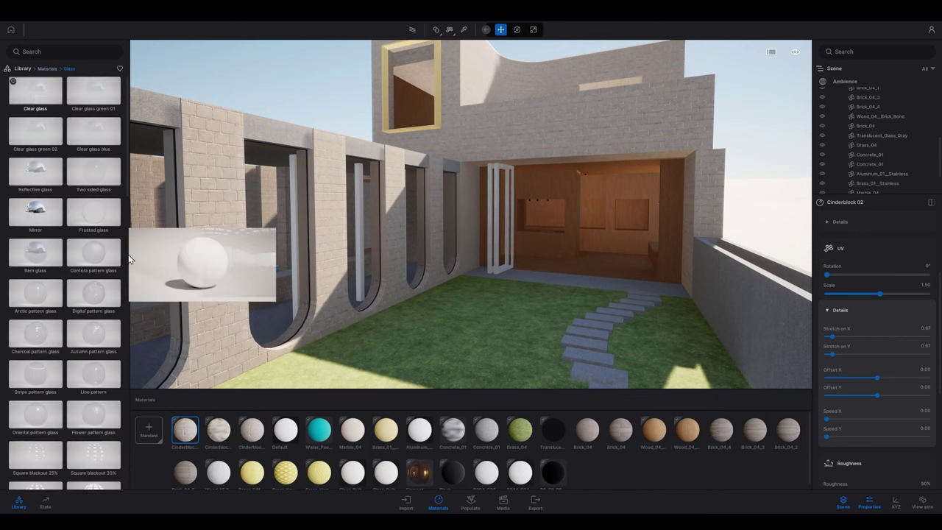
{"action": "left_click", "coordinate": [33, 90]}
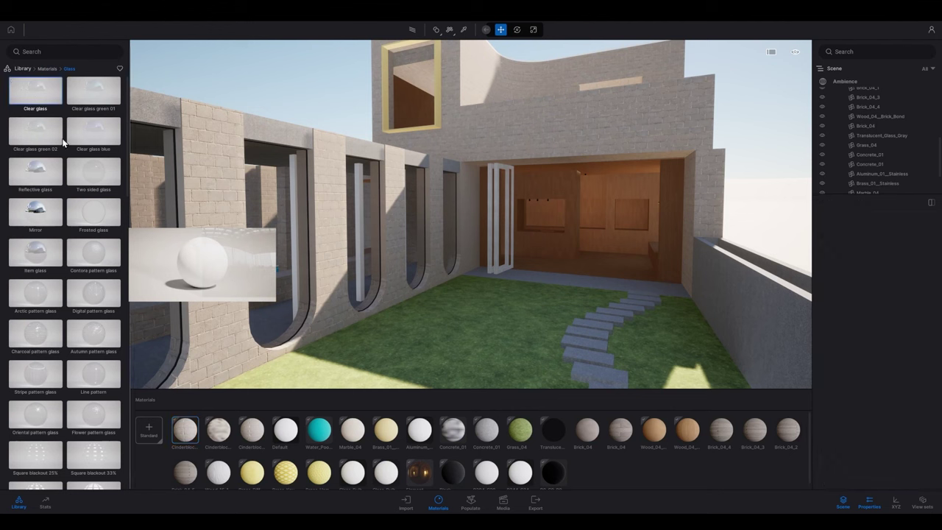
{"action": "left_click_drag", "start_coordinate": [174, 248], "coordinate": [267, 221]}
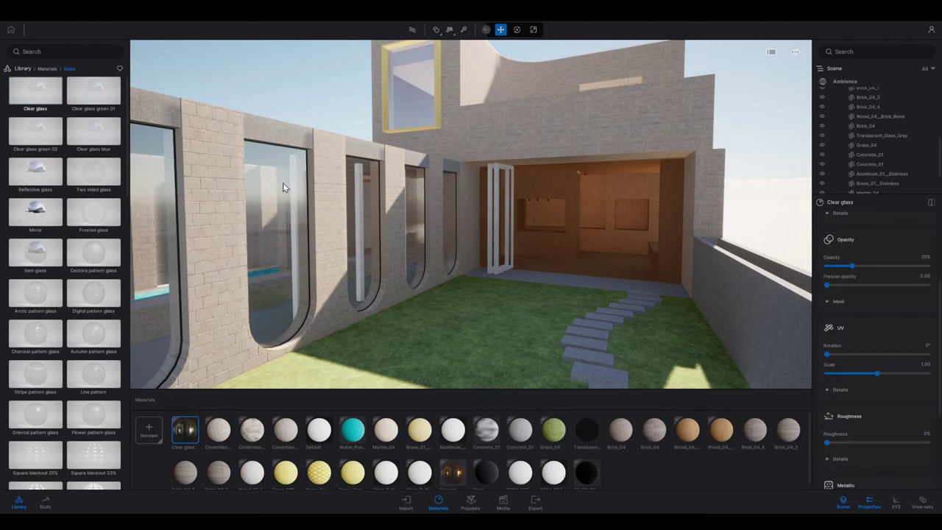
{"action": "left_click_drag", "start_coordinate": [52, 95], "coordinate": [418, 98]}
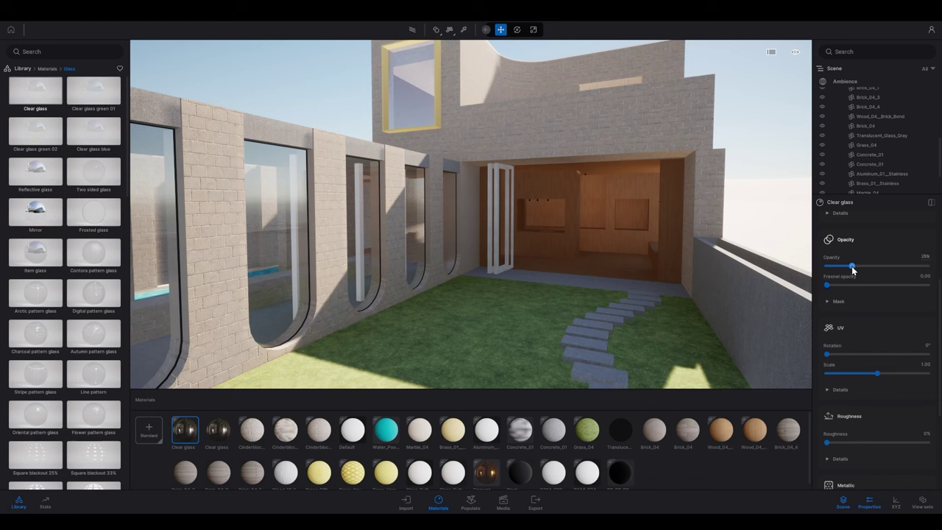
Tint the Clear glass material a mid-grey of about RGB 122
{"action": "scroll", "coordinate": [869, 307], "scroll_direction": "up", "scroll_amount": 4}
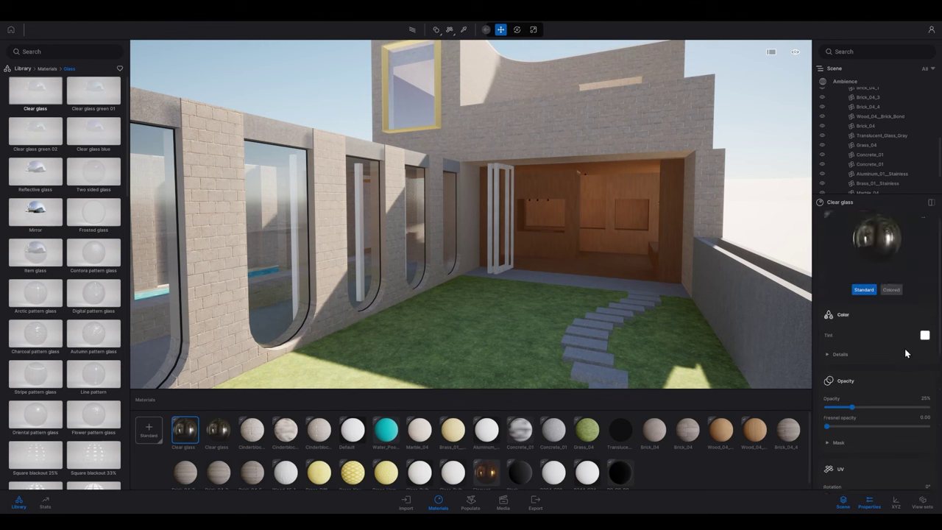
{"action": "left_click", "coordinate": [925, 336]}
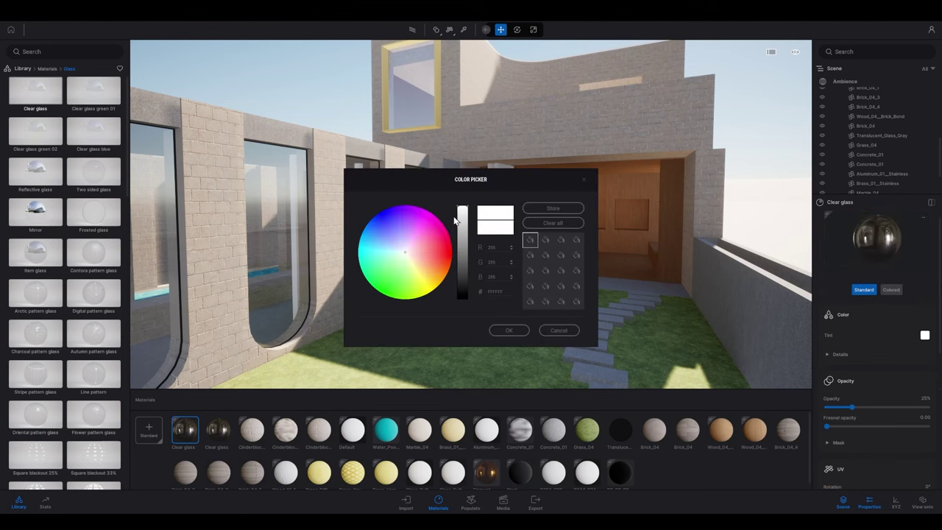
{"action": "left_click", "coordinate": [462, 246]}
{"action": "left_click", "coordinate": [463, 253]}
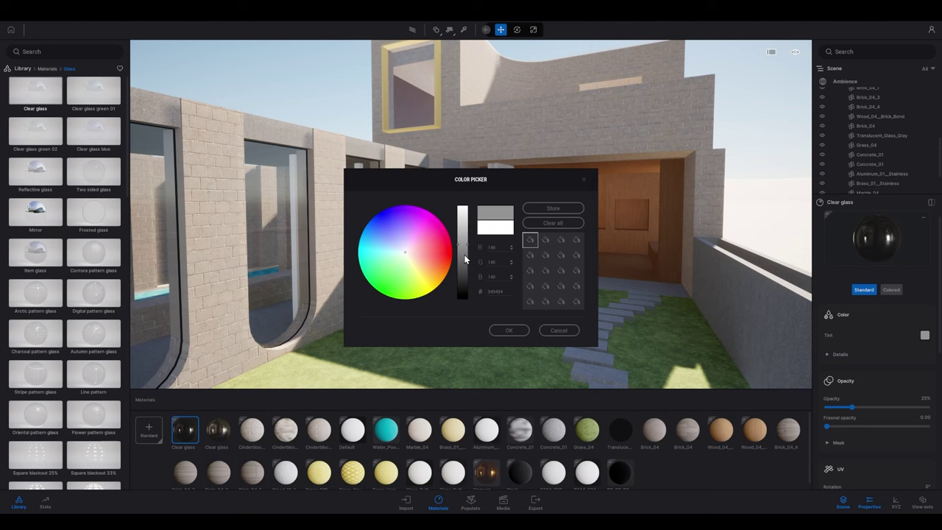
{"action": "left_click_drag", "start_coordinate": [475, 182], "coordinate": [624, 140]}
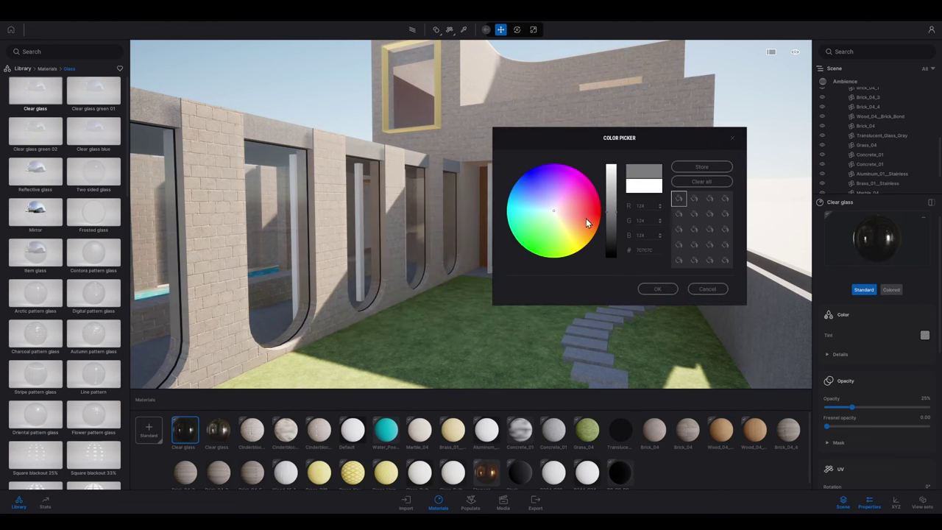
{"action": "left_click", "coordinate": [610, 213]}
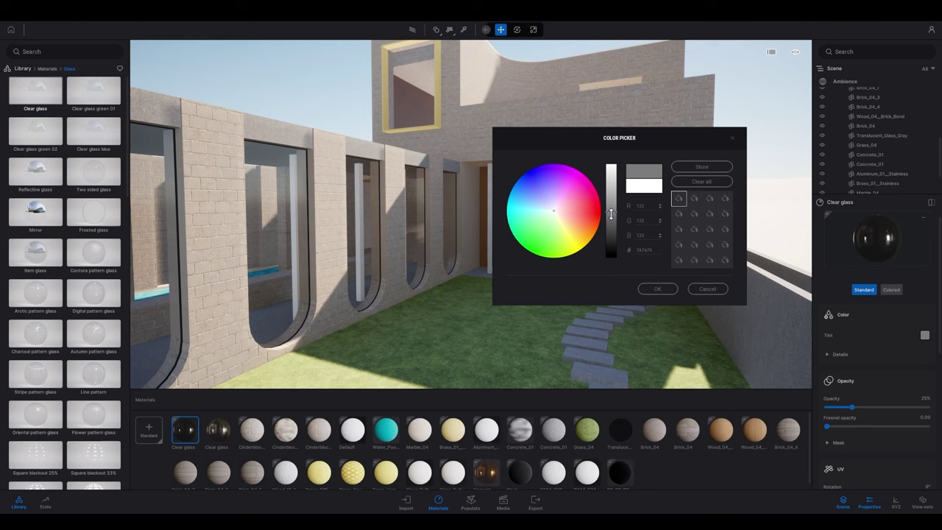
{"action": "left_click", "coordinate": [659, 290]}
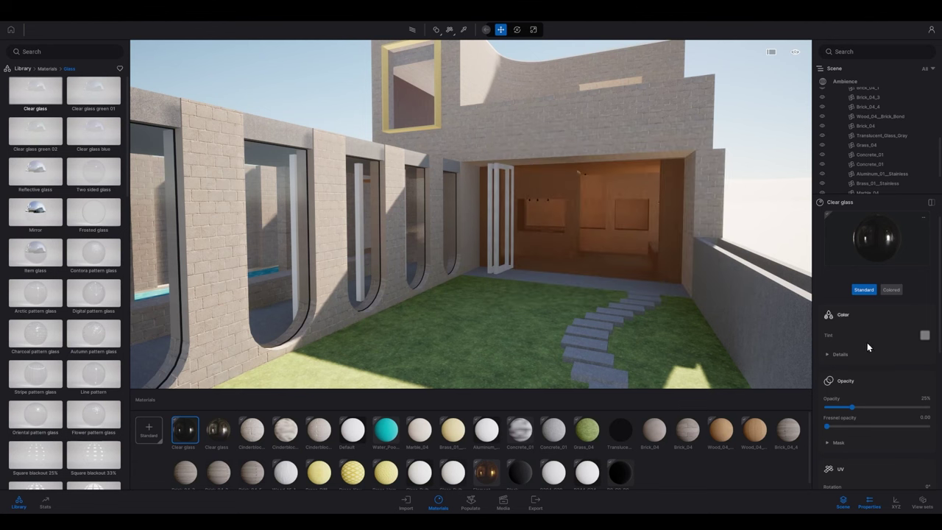
Raise the opacity of the grey-tinted Clear glass to 72%
{"action": "left_click_drag", "start_coordinate": [853, 410], "coordinate": [901, 408]}
{"action": "left_click_drag", "start_coordinate": [901, 409], "coordinate": [899, 410]}
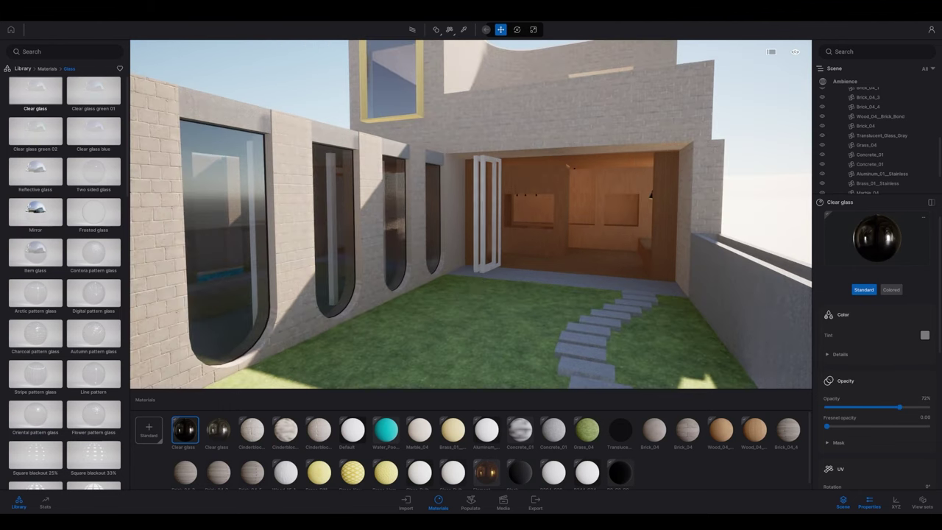
{"action": "right_click_drag", "start_coordinate": [471, 272], "coordinate": [505, 346]}
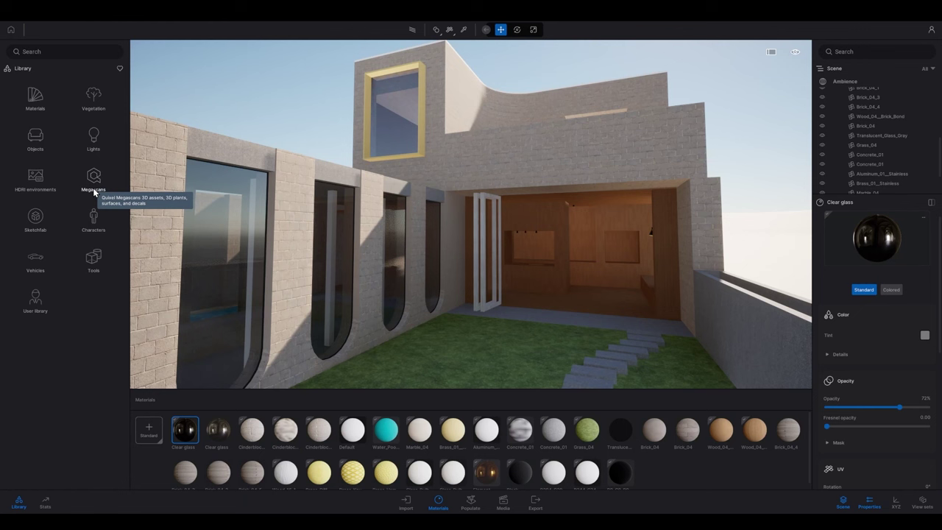
From the Megascans bare metal surfaces, try Aluminum on the upper window's frame and settle on Brass
{"action": "left_click", "coordinate": [36, 95]}
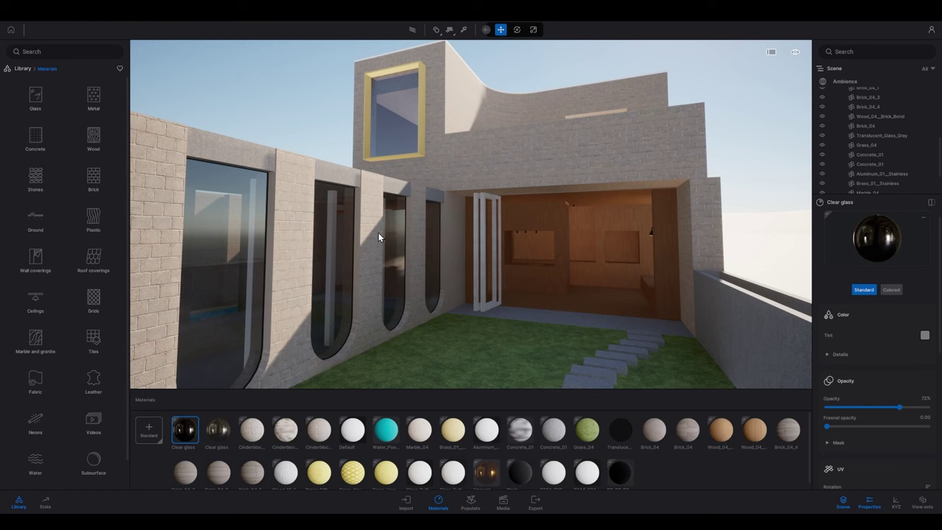
{"action": "right_click_drag", "start_coordinate": [378, 232], "coordinate": [382, 234]}
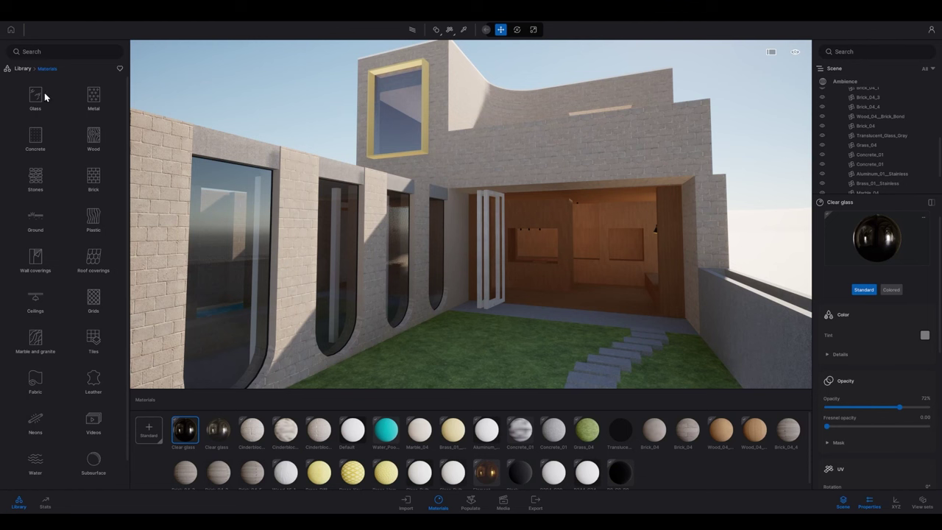
{"action": "left_click", "coordinate": [23, 68]}
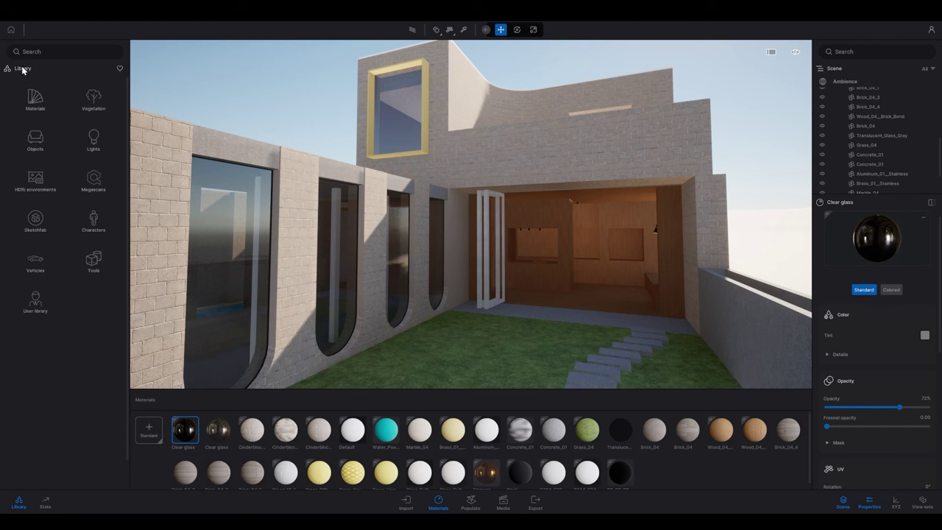
{"action": "left_click", "coordinate": [93, 180]}
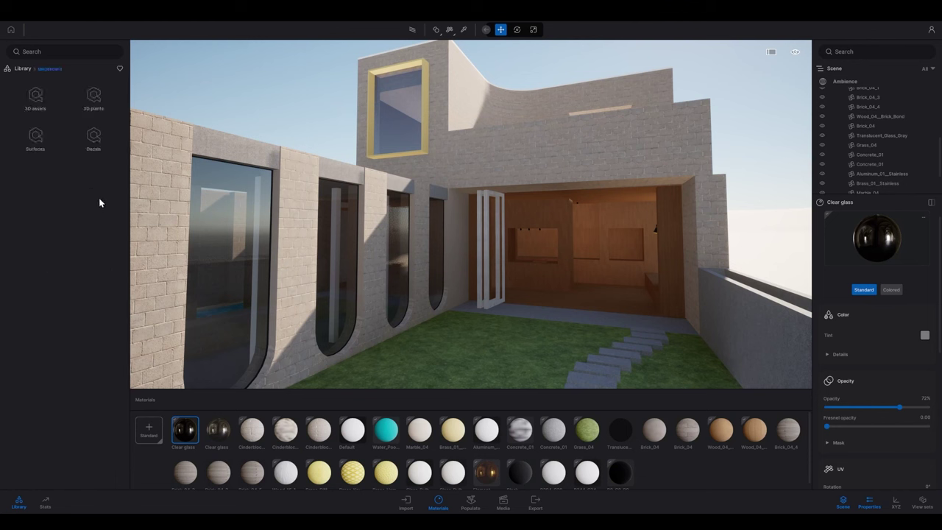
{"action": "left_click", "coordinate": [31, 138]}
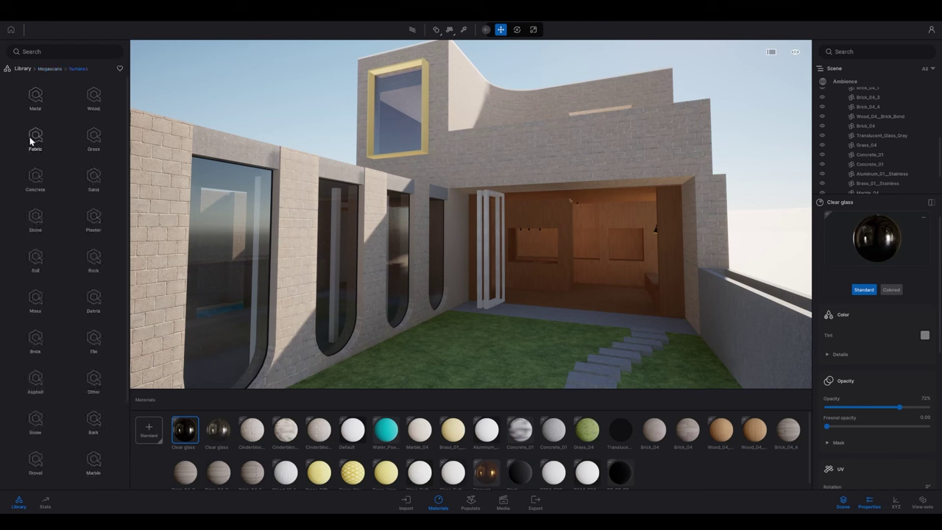
{"action": "left_click", "coordinate": [37, 98]}
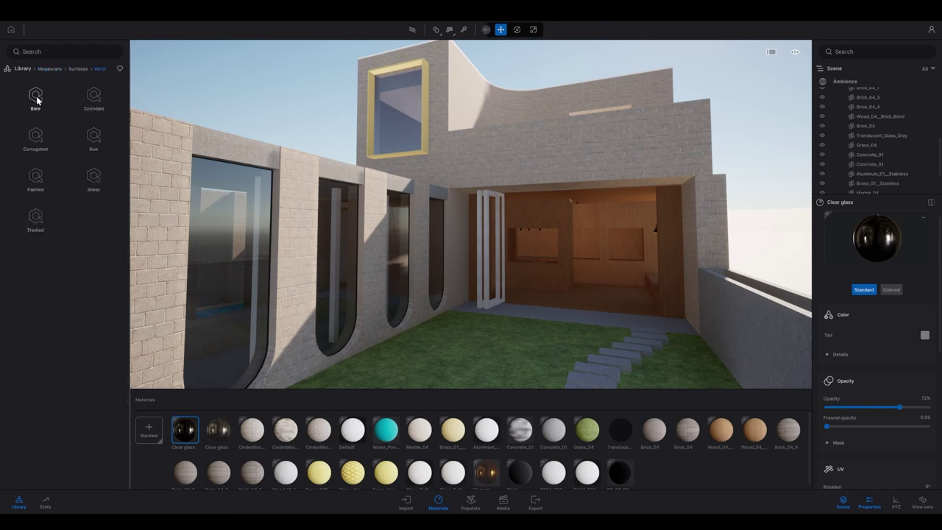
{"action": "left_click", "coordinate": [36, 98]}
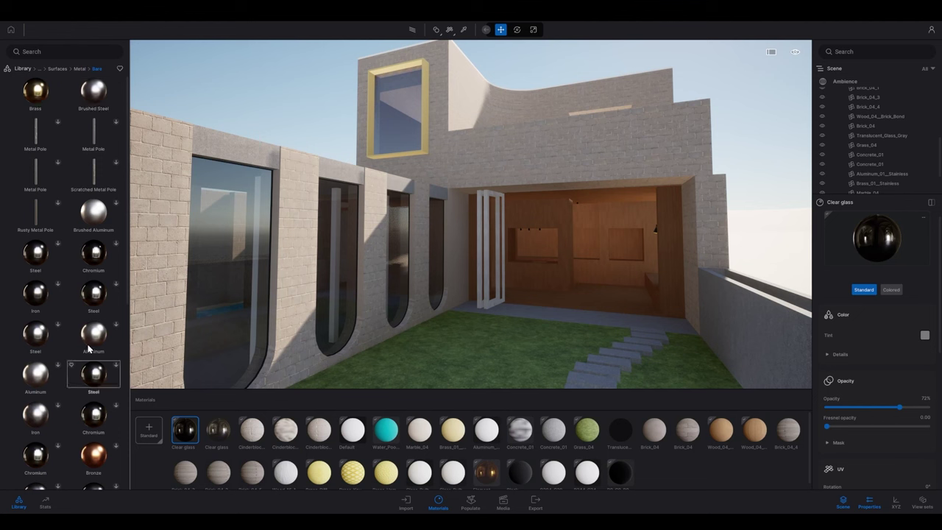
{"action": "scroll", "coordinate": [94, 344], "scroll_direction": "down", "scroll_amount": 1}
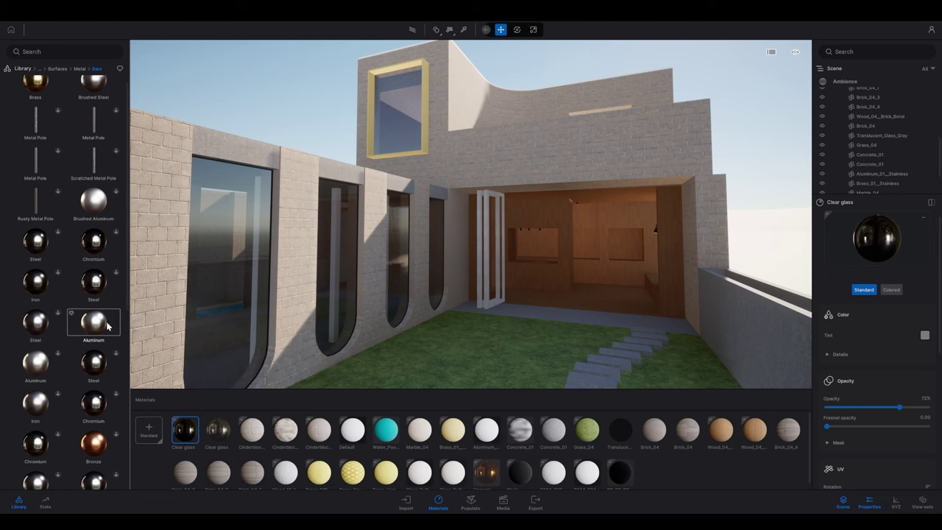
{"action": "left_click_drag", "start_coordinate": [105, 326], "coordinate": [425, 147]}
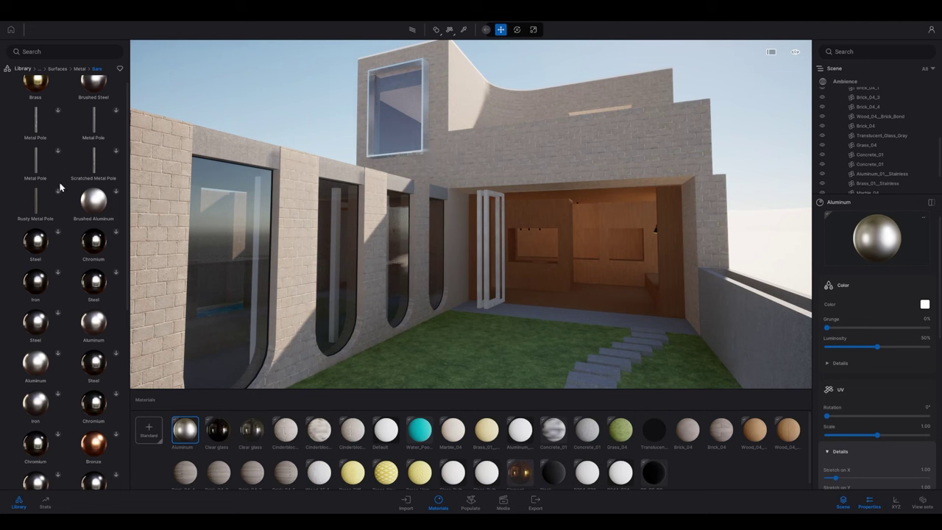
{"action": "scroll", "coordinate": [94, 186], "scroll_direction": "up", "scroll_amount": 1}
{"action": "left_click_drag", "start_coordinate": [34, 97], "coordinate": [425, 124]}
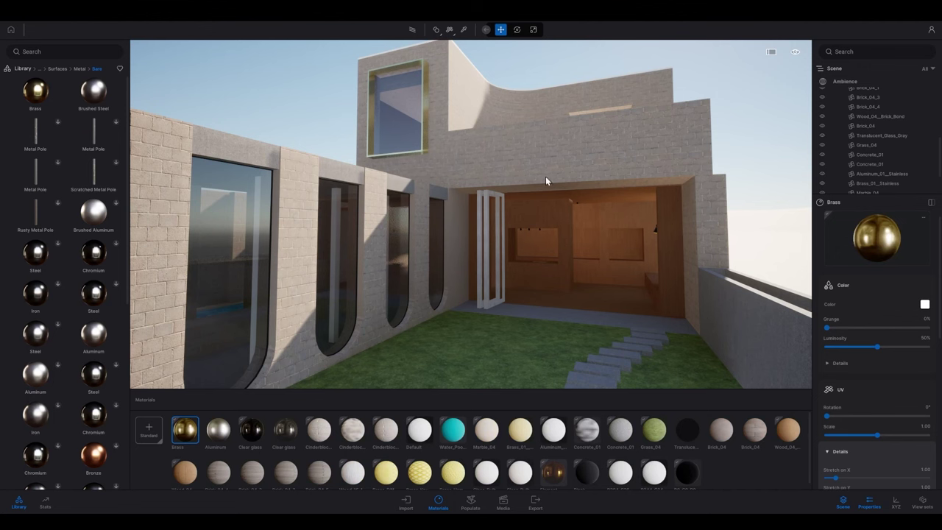
Set the Brass material's grunge to 27% and its UV scale to 8.53
{"action": "scroll", "coordinate": [773, 234], "scroll_direction": "up", "scroll_amount": 3}
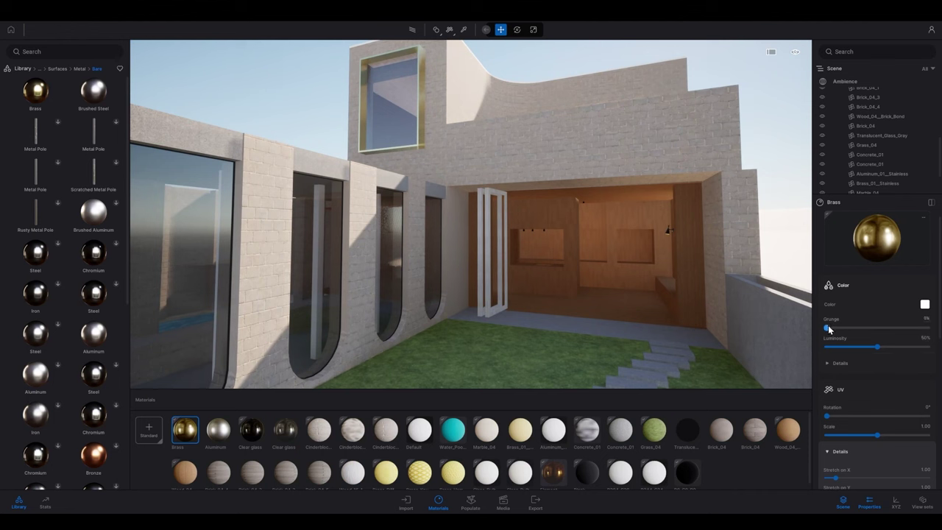
{"action": "left_click_drag", "start_coordinate": [829, 329], "coordinate": [852, 328]}
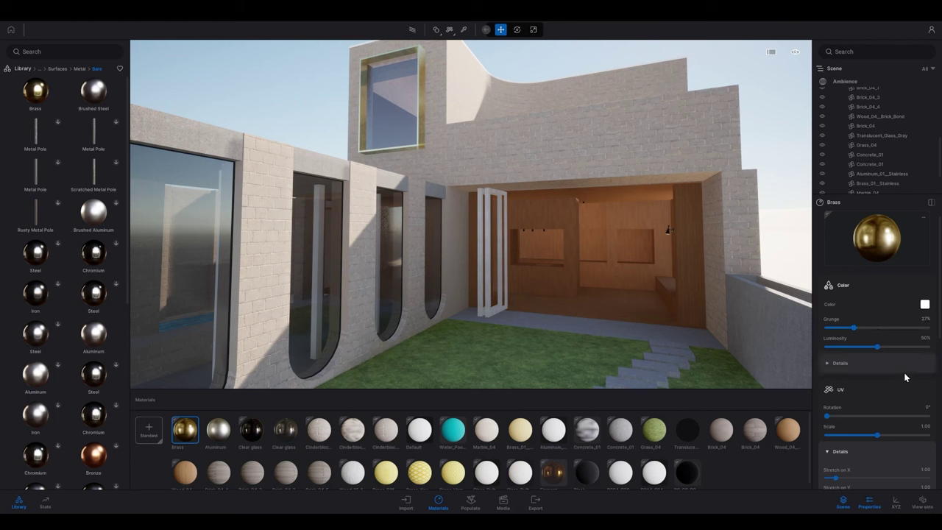
{"action": "scroll", "coordinate": [903, 375], "scroll_direction": "down", "scroll_amount": 1}
{"action": "scroll", "coordinate": [904, 375], "scroll_direction": "down", "scroll_amount": 2}
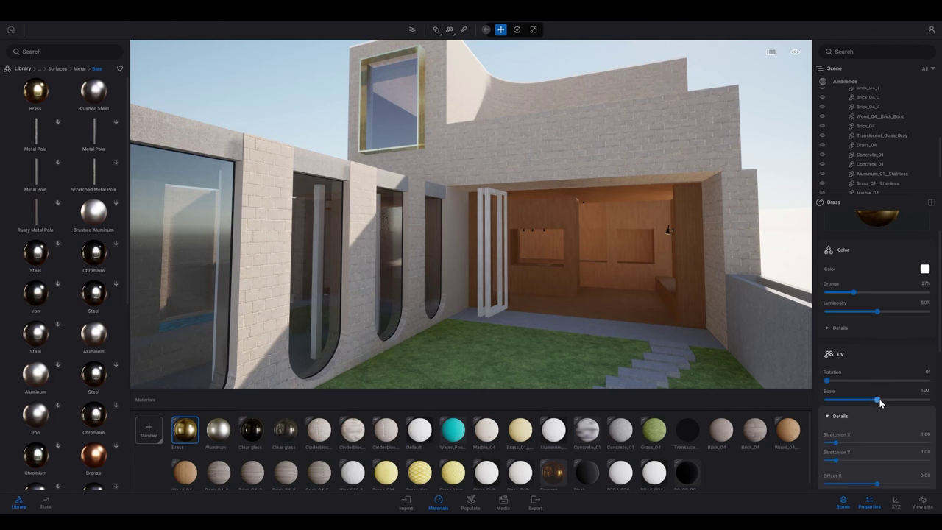
{"action": "left_click_drag", "start_coordinate": [877, 399], "coordinate": [920, 399]}
{"action": "scroll", "coordinate": [892, 406], "scroll_direction": "up", "scroll_amount": 3}
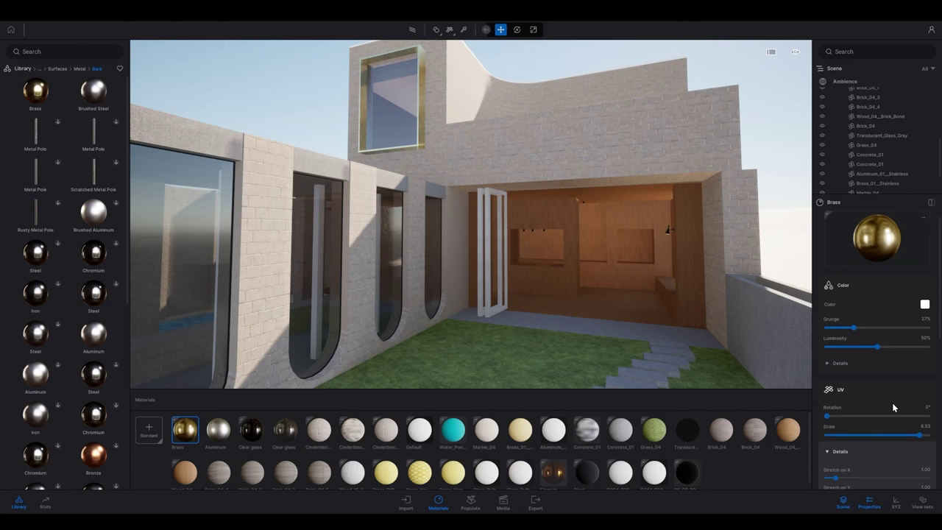
Try both extremes of the Brass material's roughness and settle on 30%
{"action": "scroll", "coordinate": [891, 407], "scroll_direction": "down", "scroll_amount": 5}
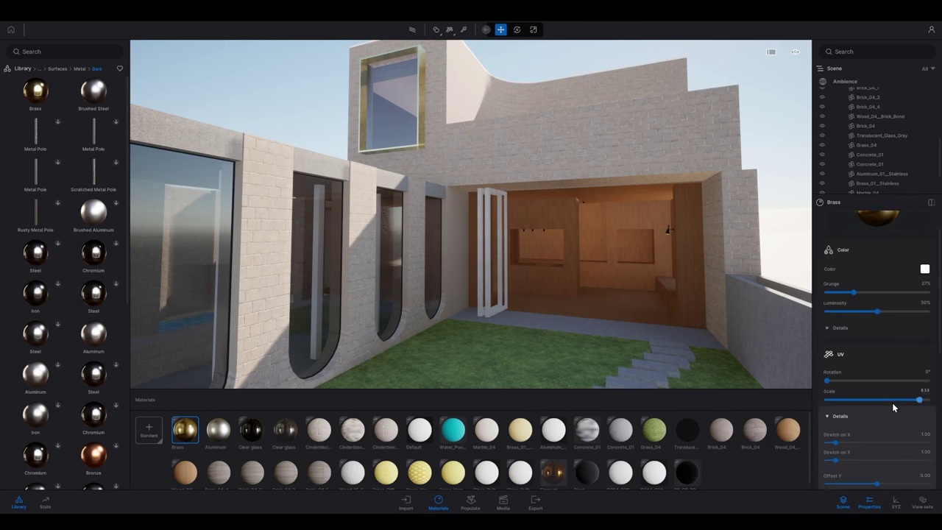
{"action": "scroll", "coordinate": [892, 403], "scroll_direction": "down", "scroll_amount": 3}
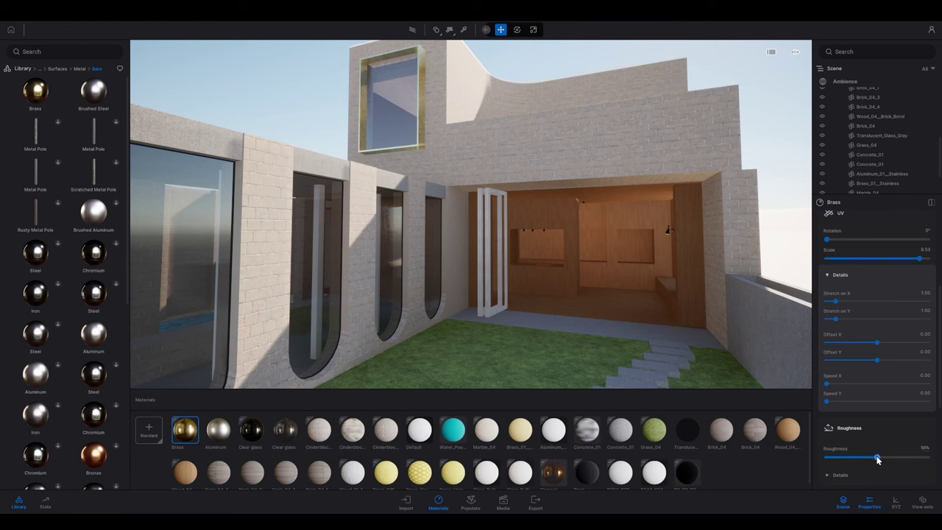
{"action": "left_click_drag", "start_coordinate": [877, 459], "coordinate": [807, 461]}
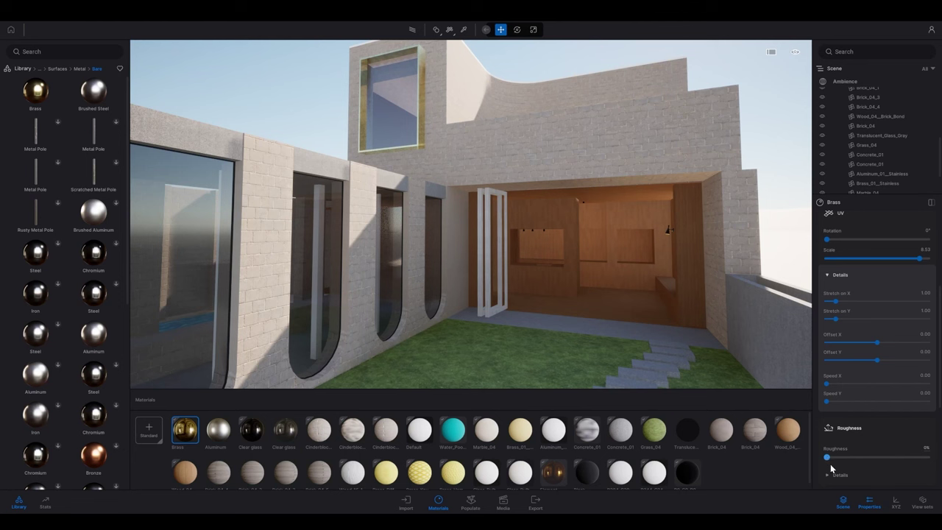
{"action": "left_click_drag", "start_coordinate": [827, 459], "coordinate": [938, 458]}
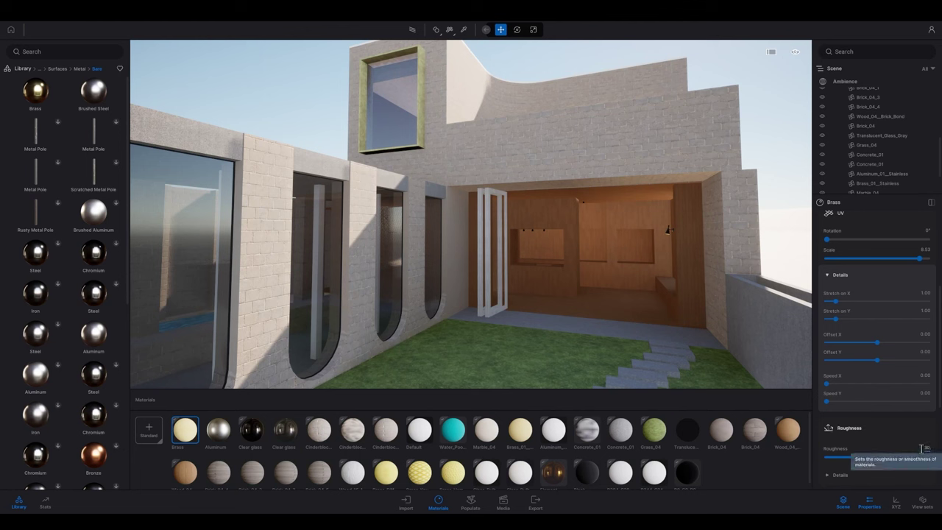
{"action": "key", "text": "Return"}
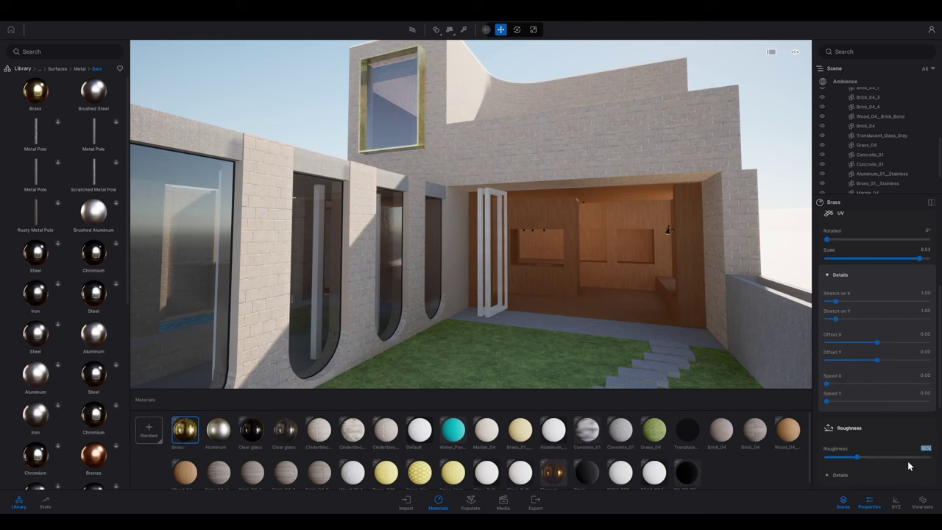
Tint the Brass material a light grey of about RGB 228
{"action": "scroll", "coordinate": [901, 446], "scroll_direction": "up", "scroll_amount": 5}
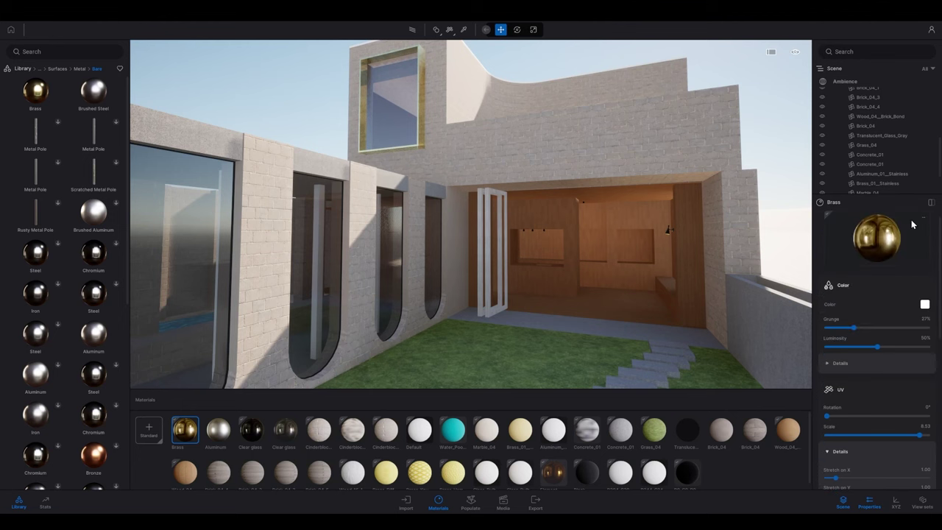
{"action": "left_click", "coordinate": [924, 304]}
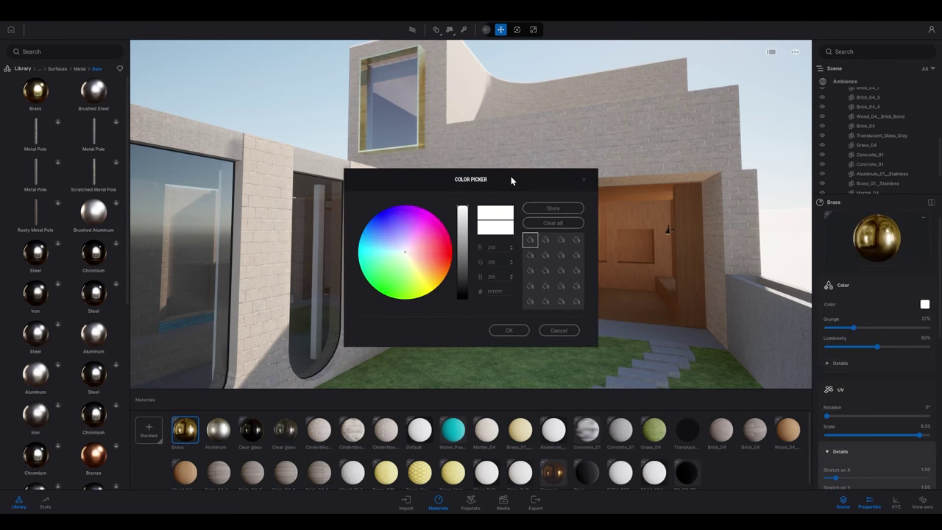
{"action": "left_click_drag", "start_coordinate": [512, 180], "coordinate": [675, 209]}
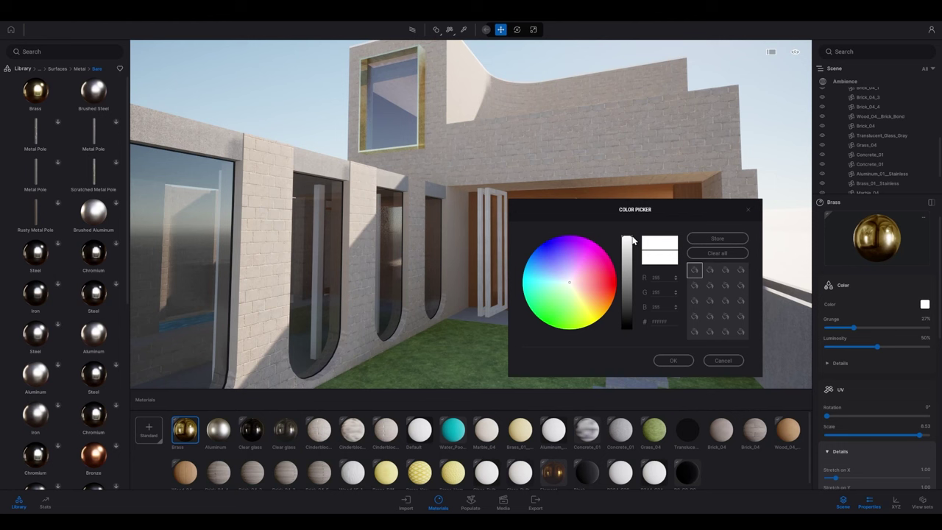
{"action": "mouse_move", "coordinate": [631, 239]}
{"action": "left_mouse_down"}
{"action": "mouse_move", "coordinate": [632, 259]}
{"action": "mouse_move", "coordinate": [632, 234]}
{"action": "left_mouse_up"}
{"action": "left_click", "coordinate": [629, 243]}
{"action": "left_click", "coordinate": [629, 242]}
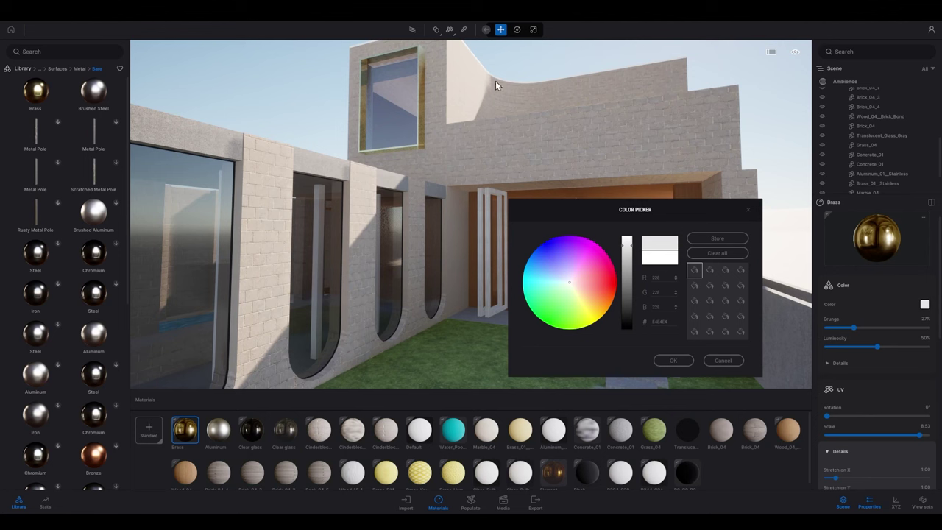
{"action": "left_click", "coordinate": [674, 360]}
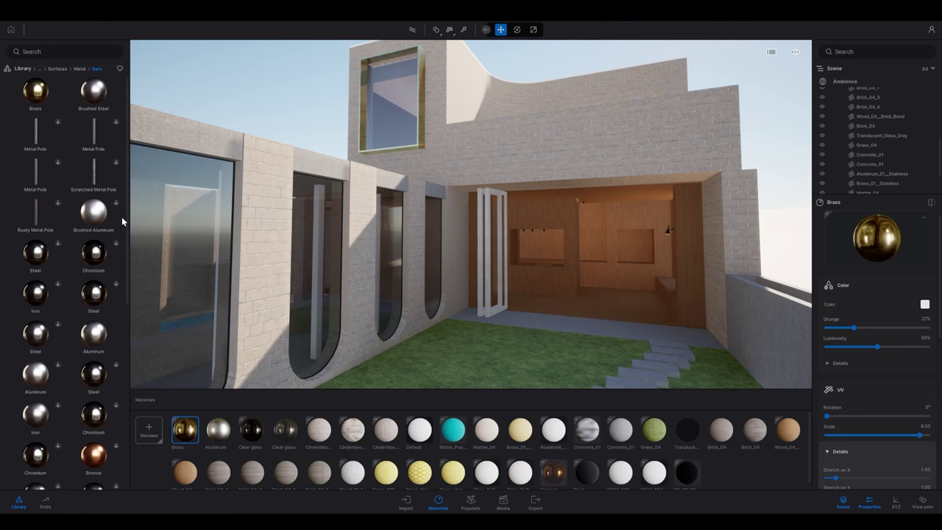
Apply Oak Veneer from the Megascans wood veneer surfaces to the folding door frames at the kitchen opening
{"action": "left_click", "coordinate": [58, 68]}
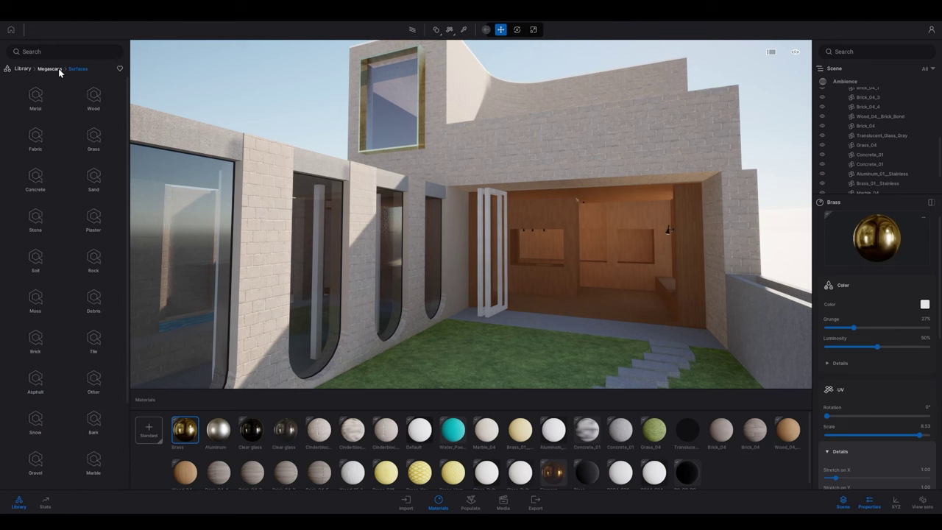
{"action": "left_click", "coordinate": [94, 96]}
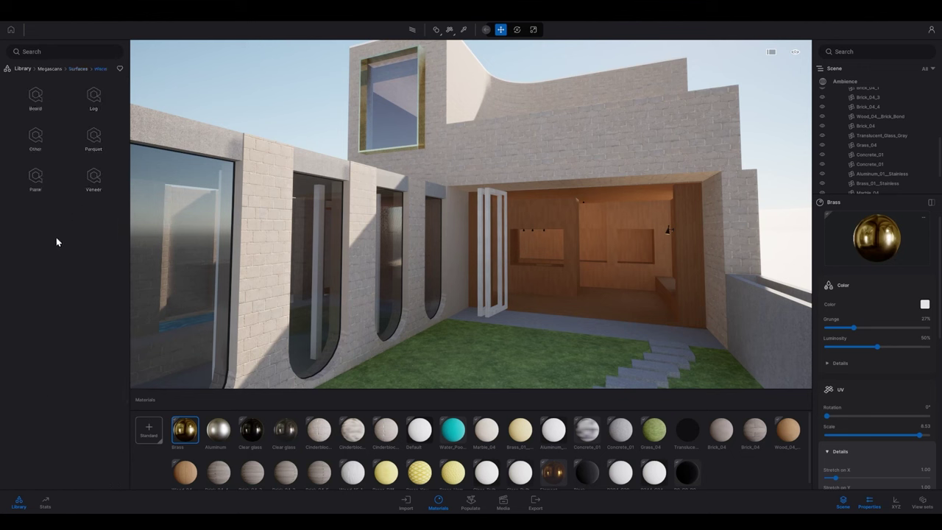
{"action": "left_click", "coordinate": [89, 174]}
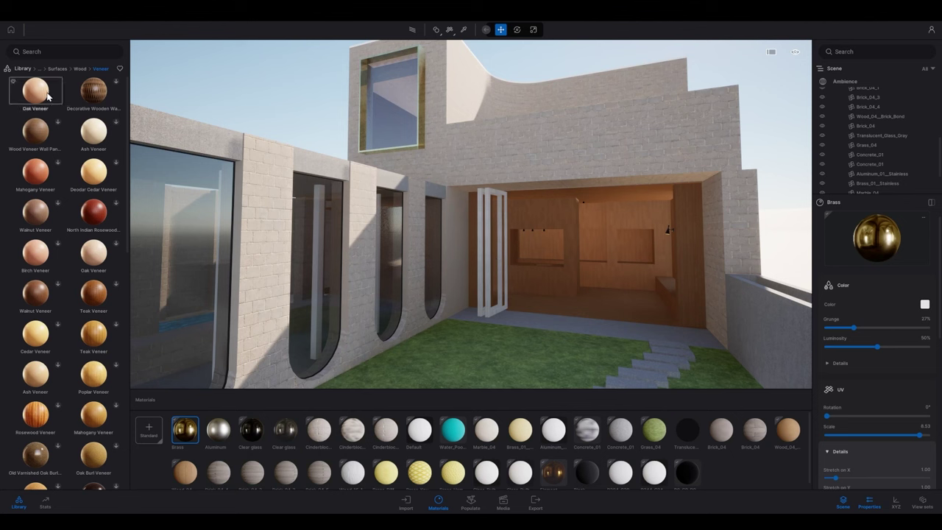
{"action": "left_click_drag", "start_coordinate": [47, 95], "coordinate": [488, 261]}
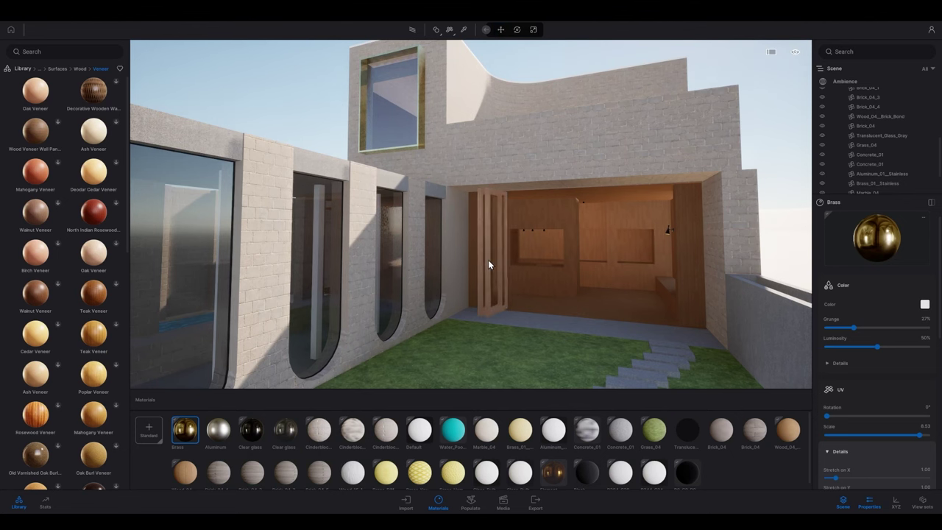
Tint the Oak Veneer material a pale pink and fine-tune the tint's brightness
{"action": "left_click", "coordinate": [924, 304]}
{"action": "left_click_drag", "start_coordinate": [490, 186], "coordinate": [741, 204]}
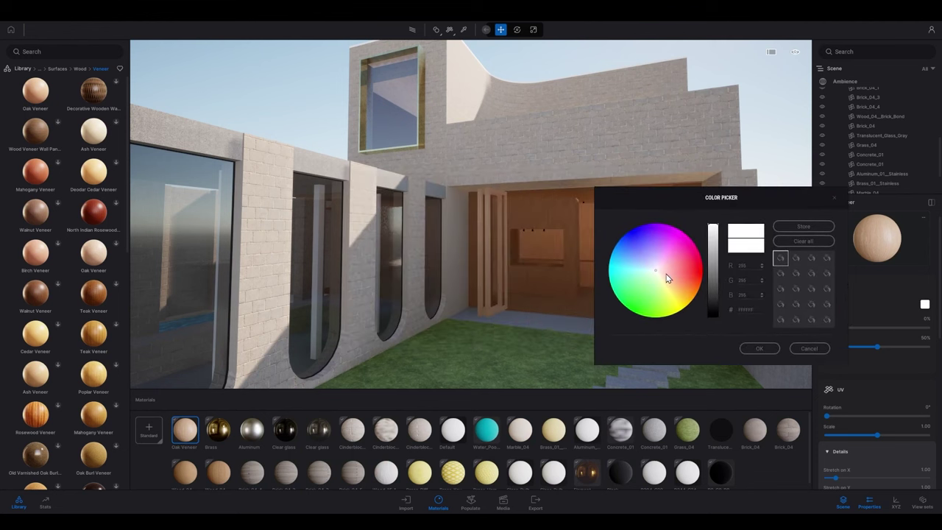
{"action": "left_click", "coordinate": [668, 276]}
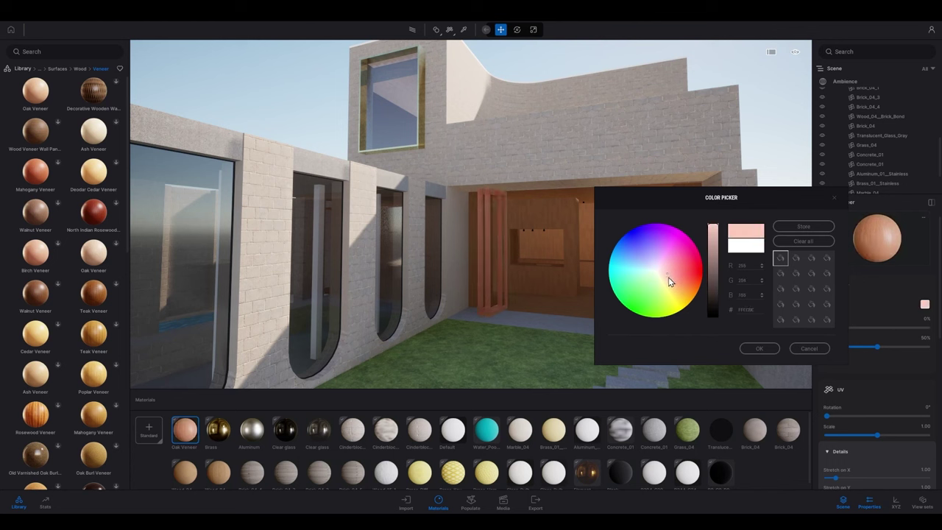
{"action": "left_click_drag", "start_coordinate": [716, 245], "coordinate": [715, 236]}
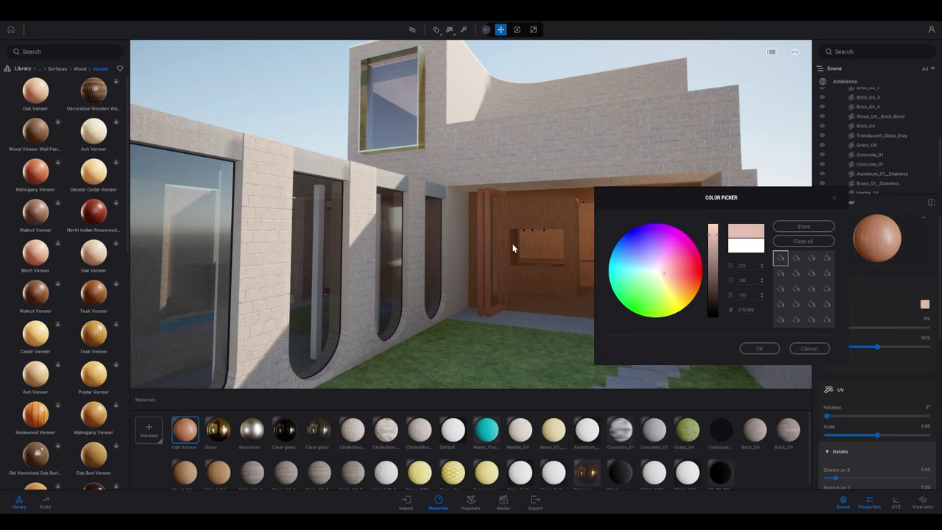
{"action": "left_click", "coordinate": [518, 195]}
{"action": "left_click", "coordinate": [714, 232]}
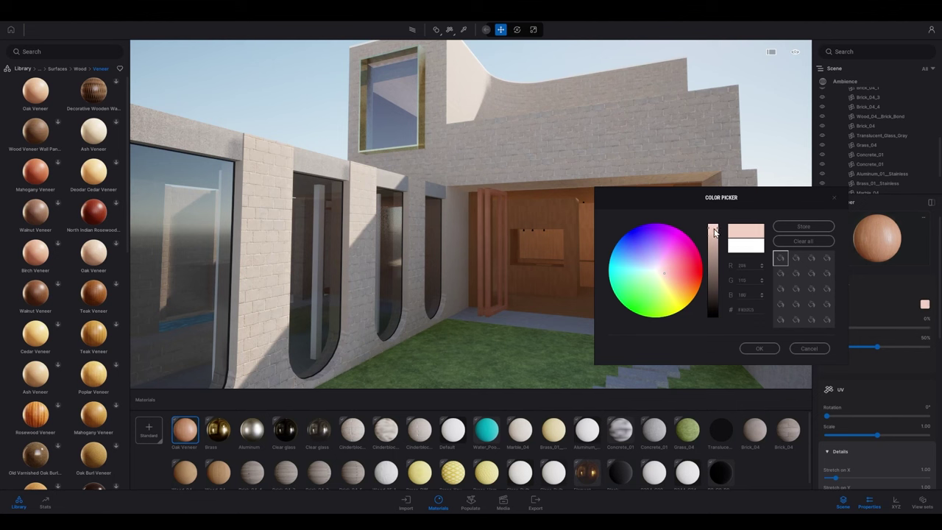
{"action": "left_click", "coordinate": [760, 349]}
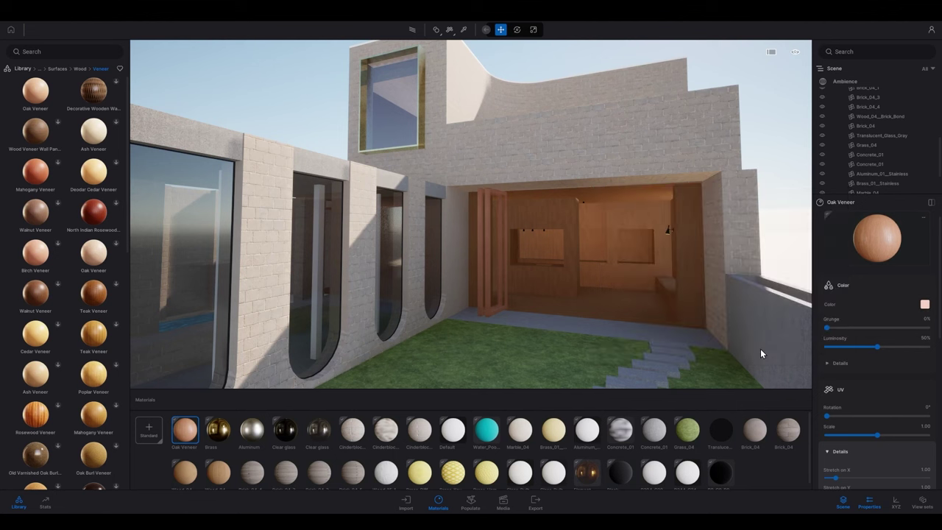
Examine the wood grain on the folding door frames up close
{"action": "right_click_drag", "start_coordinate": [517, 283], "coordinate": [401, 286]}
{"action": "key", "text": "d"}
{"action": "key", "text": "w"}
{"action": "key", "text": "w"}
{"action": "key", "text": "w"}
{"action": "mouse_move", "coordinate": [294, 281]}
{"action": "right_mouse_down"}
{"action": "mouse_move", "coordinate": [196, 286]}
{"action": "mouse_move", "coordinate": [324, 278]}
{"action": "mouse_move", "coordinate": [313, 278]}
{"action": "right_mouse_up"}
{"action": "key", "text": "w"}
{"action": "key", "text": "s"}
{"action": "right_click_drag", "start_coordinate": [242, 276], "coordinate": [226, 310]}
{"action": "key", "text": "w"}
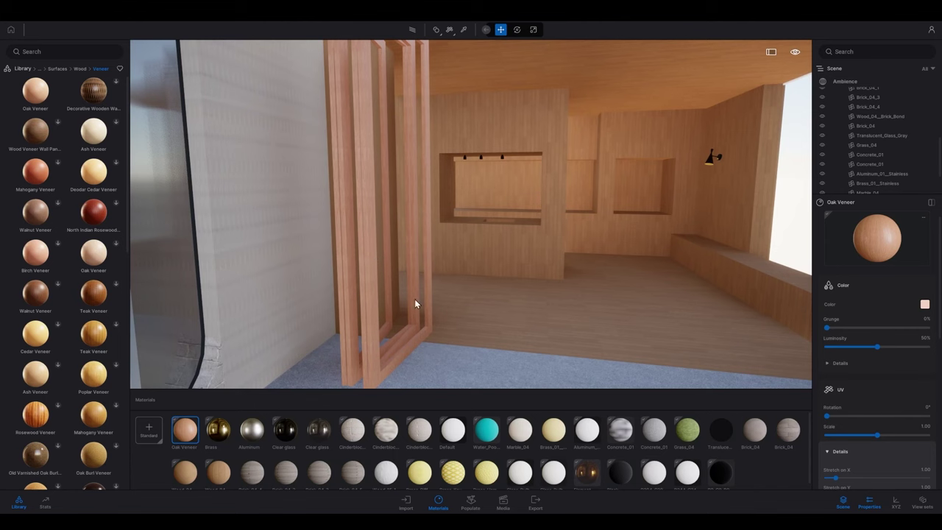
Switch to SketchUp, inspect the folding door's frame group up close, and return to Twinmotion
{"action": "key", "text": "alt+Tab"}
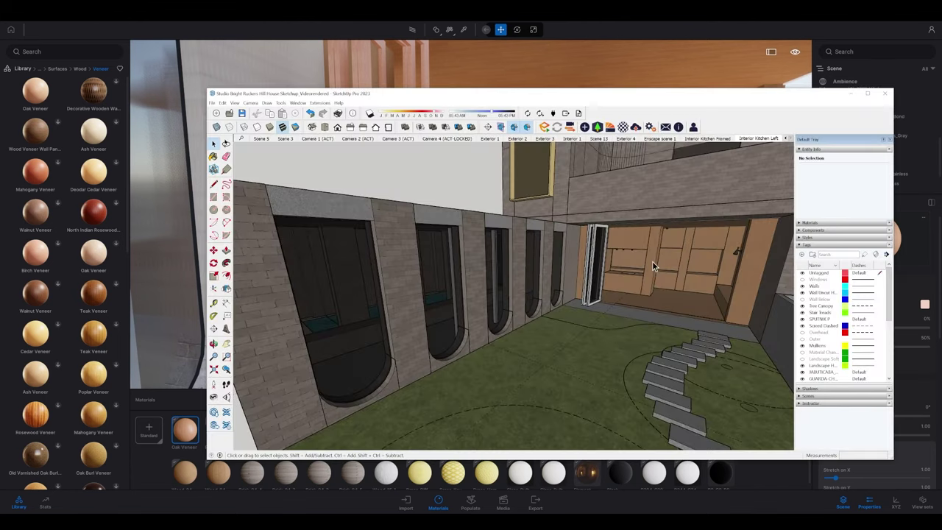
{"action": "scroll", "coordinate": [652, 264], "scroll_direction": "up", "scroll_amount": 5}
{"action": "scroll", "coordinate": [481, 283], "scroll_direction": "up", "scroll_amount": 4}
{"action": "scroll", "coordinate": [612, 320], "scroll_direction": "up", "scroll_amount": 5}
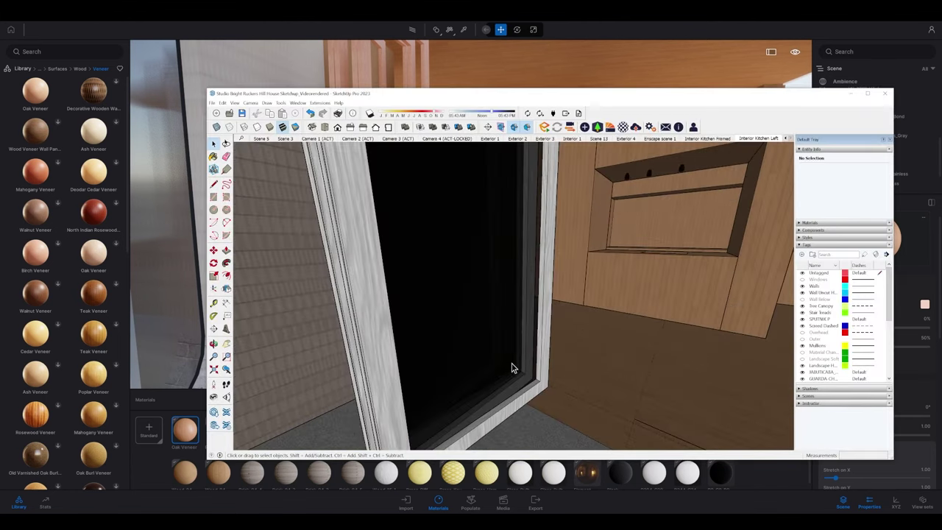
{"action": "left_click", "coordinate": [480, 324]}
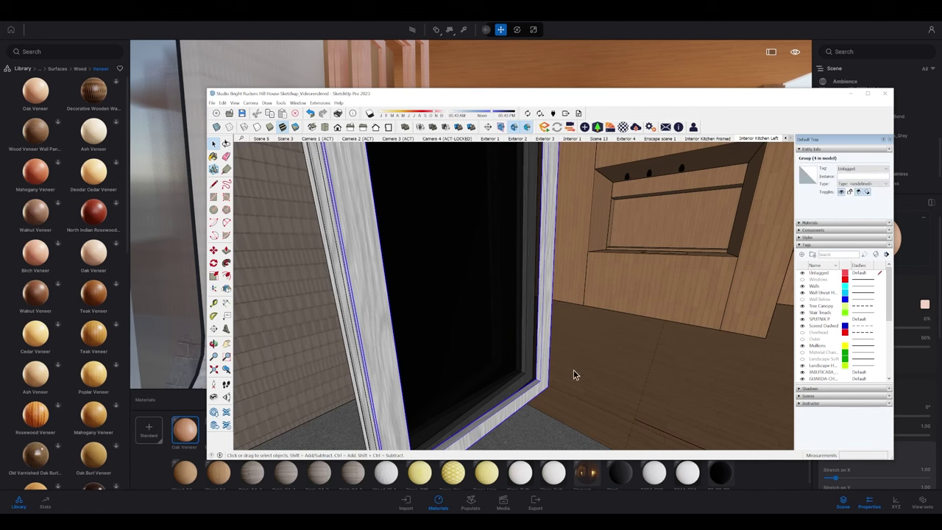
{"action": "left_click", "coordinate": [850, 93]}
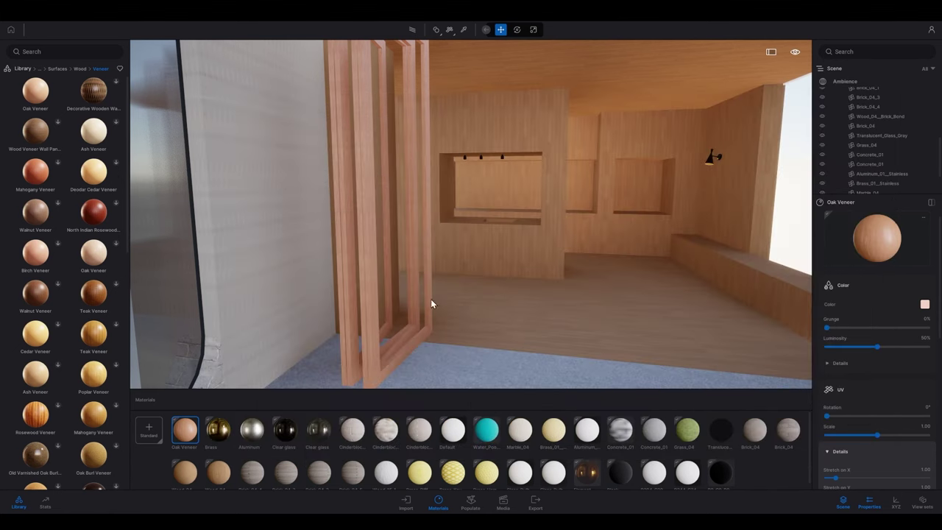
Sample the arched window's Clear glass material and make it two-sided
{"action": "right_click_drag", "start_coordinate": [432, 297], "coordinate": [470, 290]}
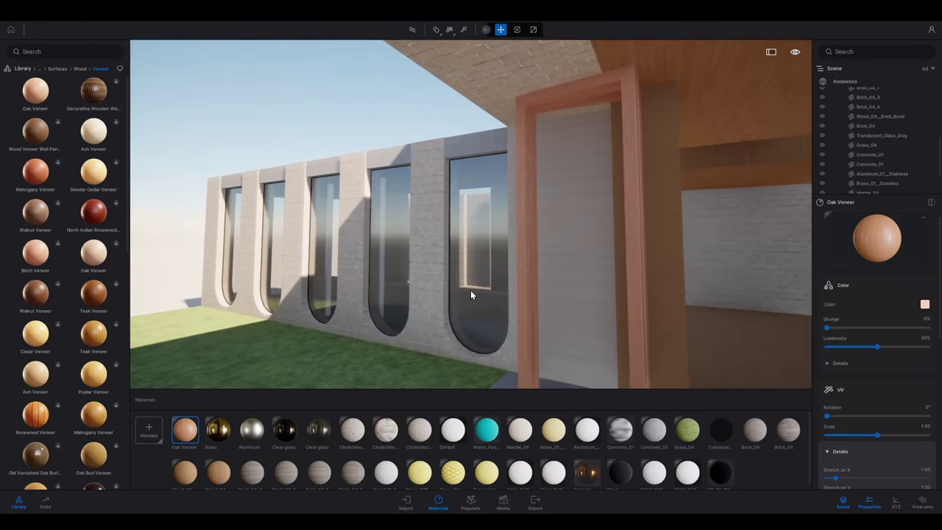
{"action": "left_click", "coordinate": [469, 260]}
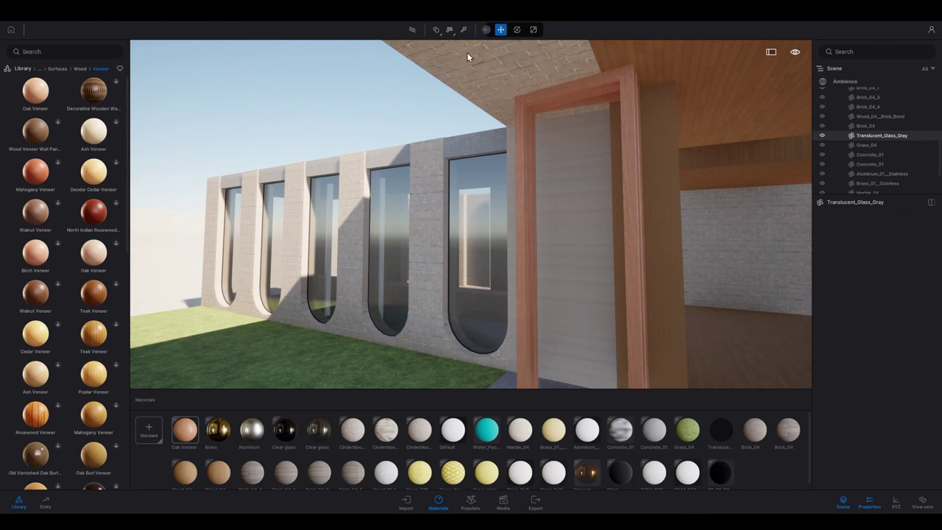
{"action": "left_click", "coordinate": [462, 29]}
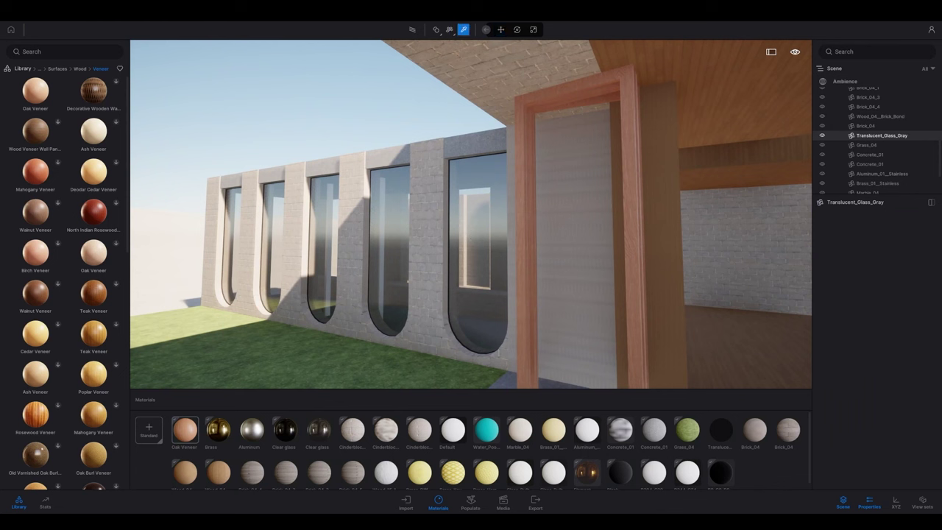
{"action": "left_click", "coordinate": [478, 270]}
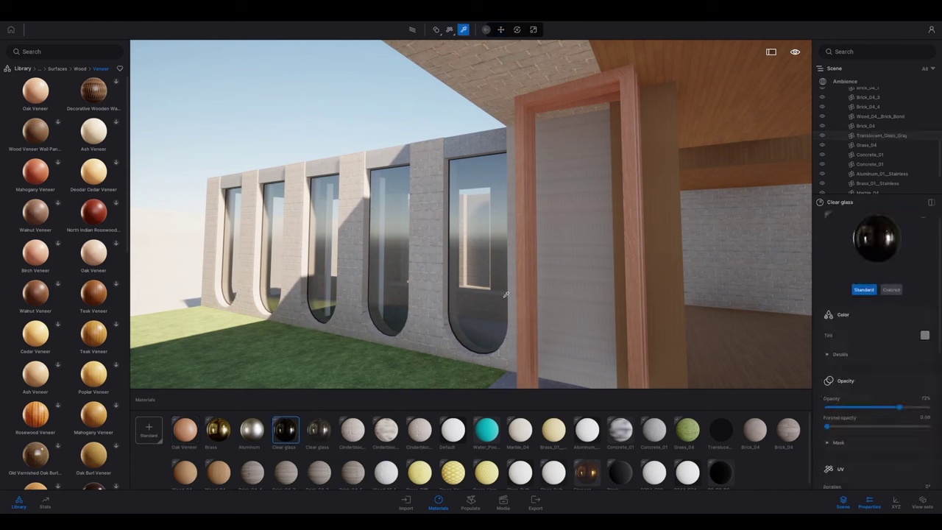
{"action": "scroll", "coordinate": [913, 407], "scroll_direction": "down", "scroll_amount": 3}
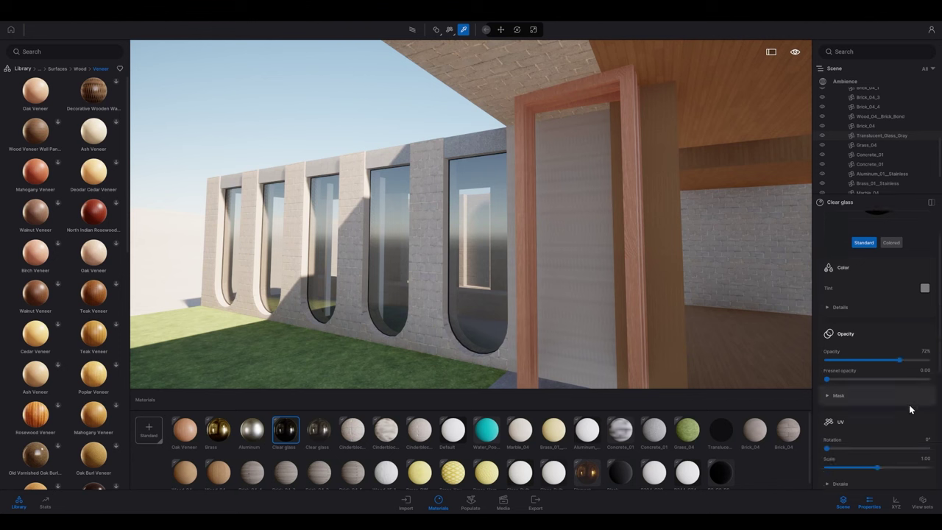
{"action": "scroll", "coordinate": [909, 409], "scroll_direction": "down", "scroll_amount": 6}
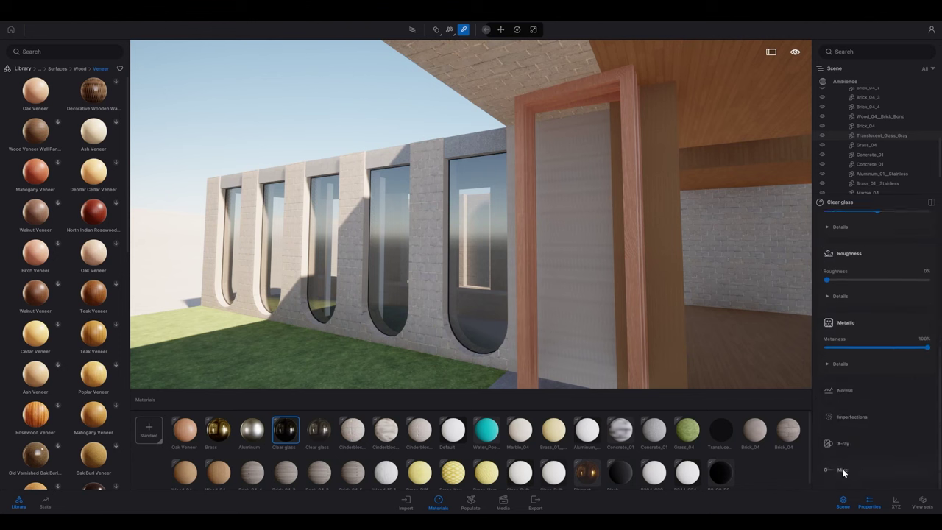
{"action": "scroll", "coordinate": [840, 442], "scroll_direction": "down", "scroll_amount": 3}
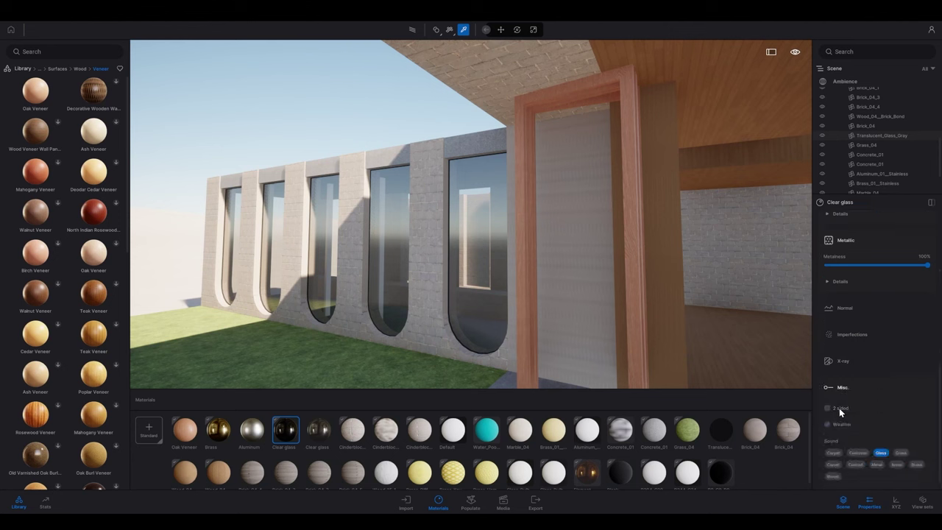
{"action": "left_click", "coordinate": [827, 408]}
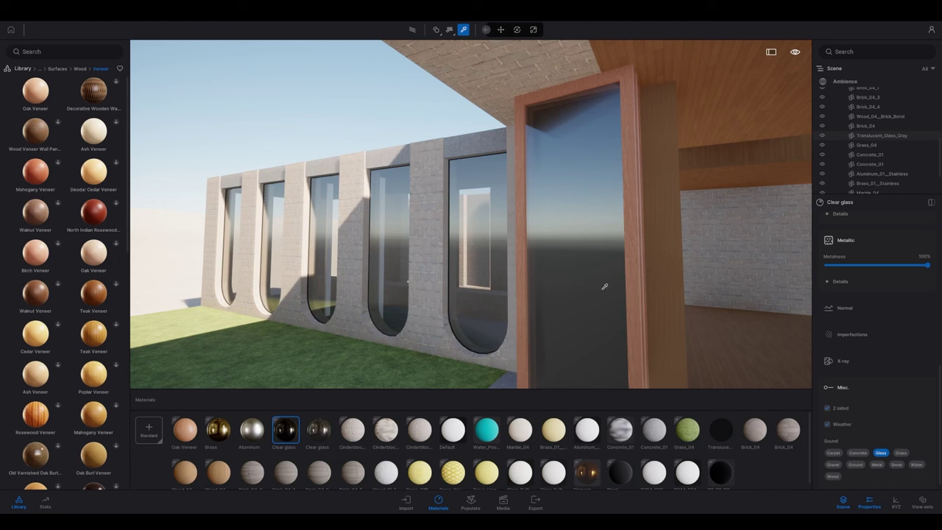
{"action": "key", "text": "Escape"}
{"action": "right_click_drag", "start_coordinate": [471, 213], "coordinate": [600, 235]}
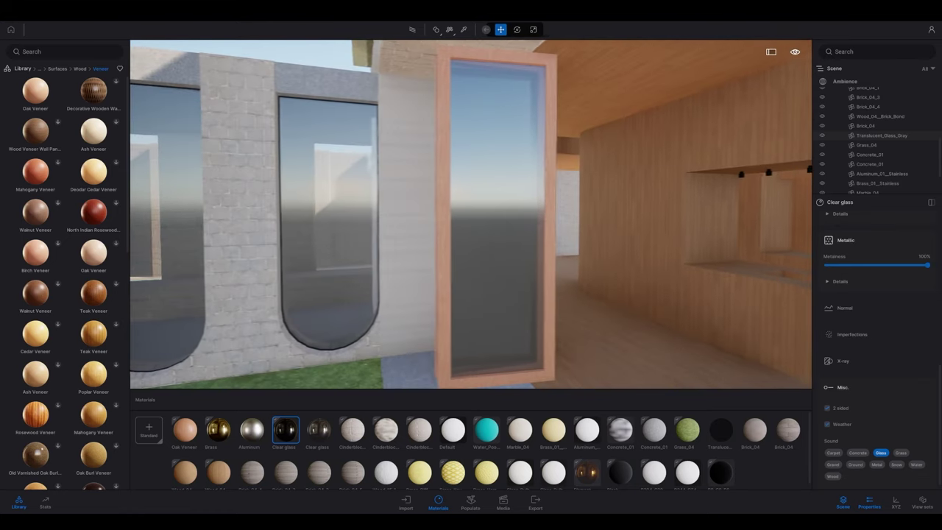
Browse the Megascans grass surfaces to the lawn category and download Lawn Grass
{"action": "right_click_drag", "start_coordinate": [410, 270], "coordinate": [456, 270]}
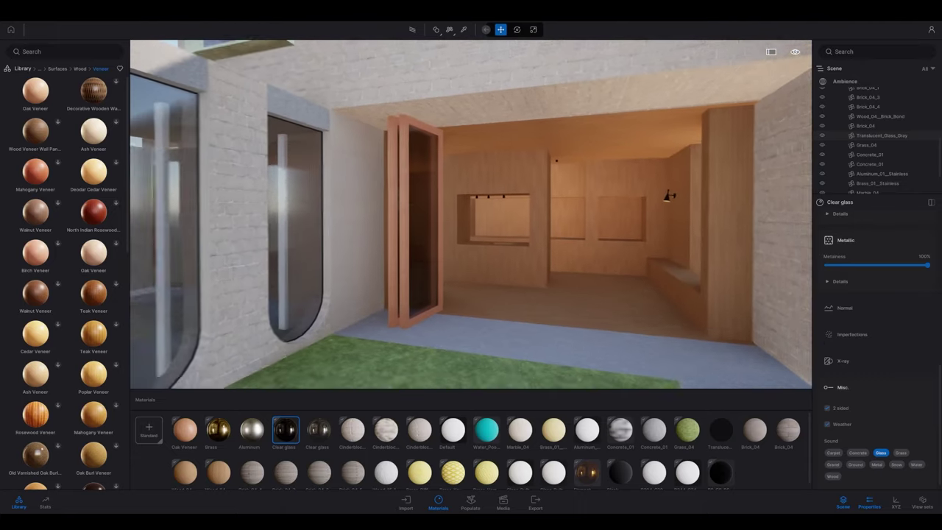
{"action": "right_click_drag", "start_coordinate": [372, 200], "coordinate": [394, 191]}
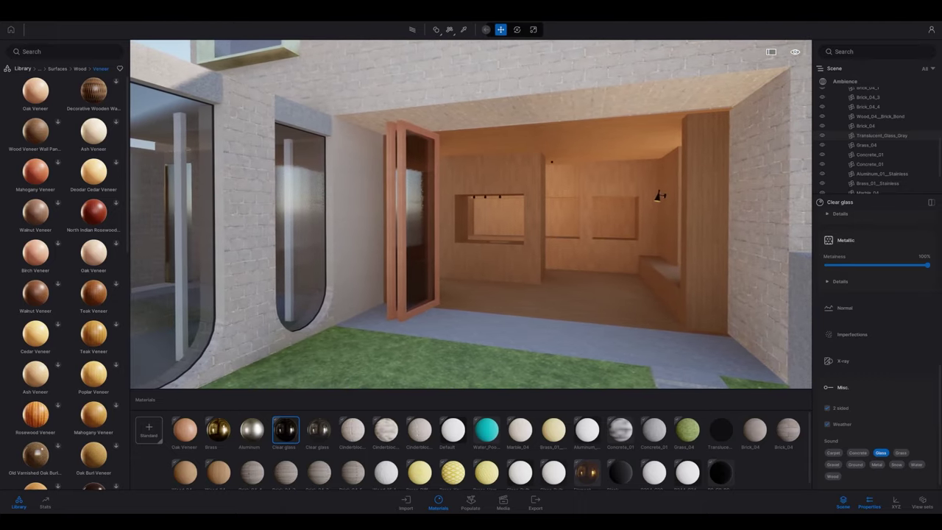
{"action": "key", "text": "d"}
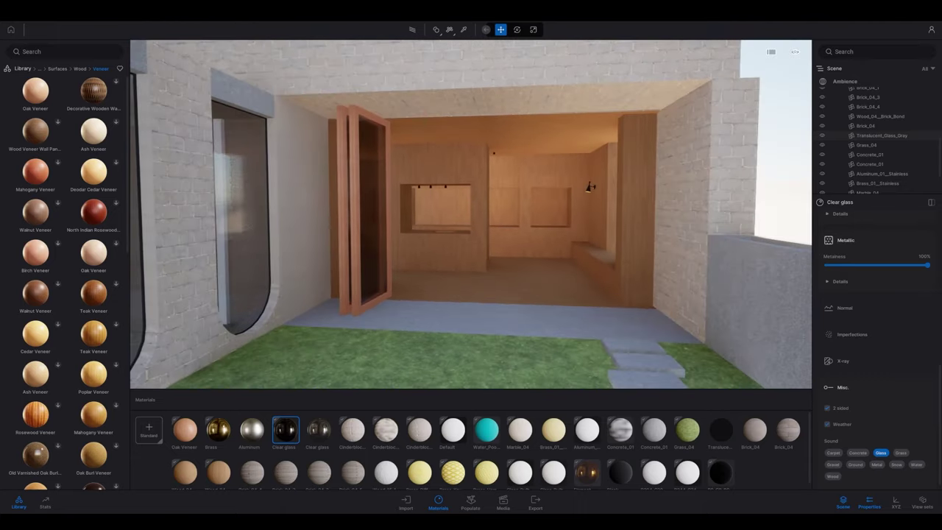
{"action": "key", "text": "s"}
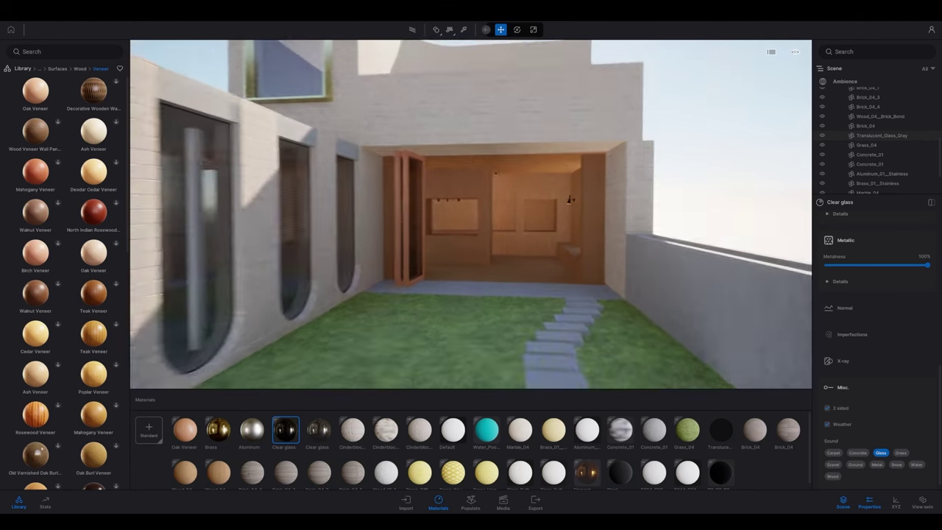
{"action": "key", "text": "a"}
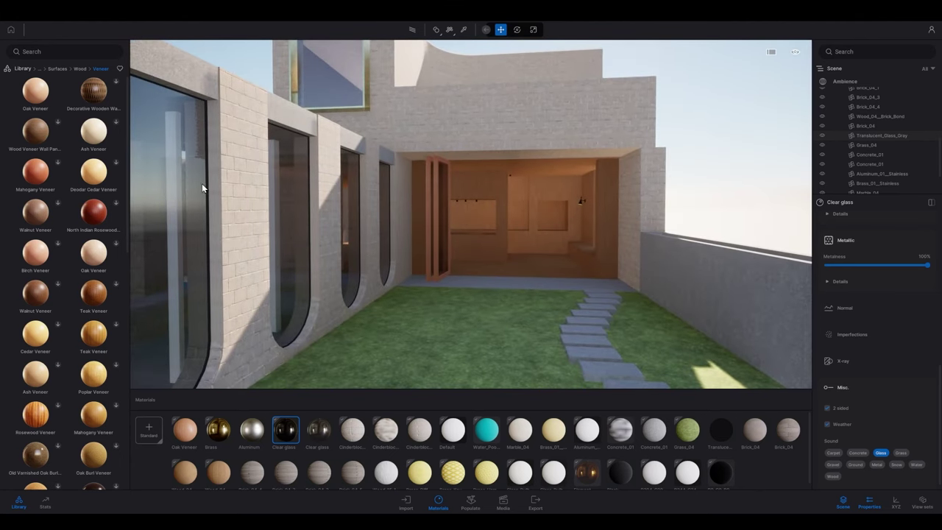
{"action": "left_click", "coordinate": [56, 69]}
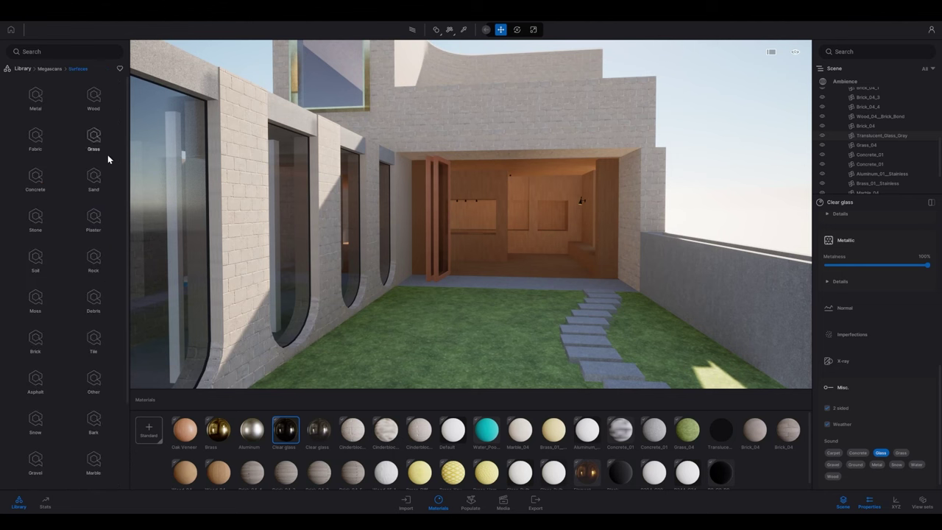
{"action": "left_click", "coordinate": [94, 139]}
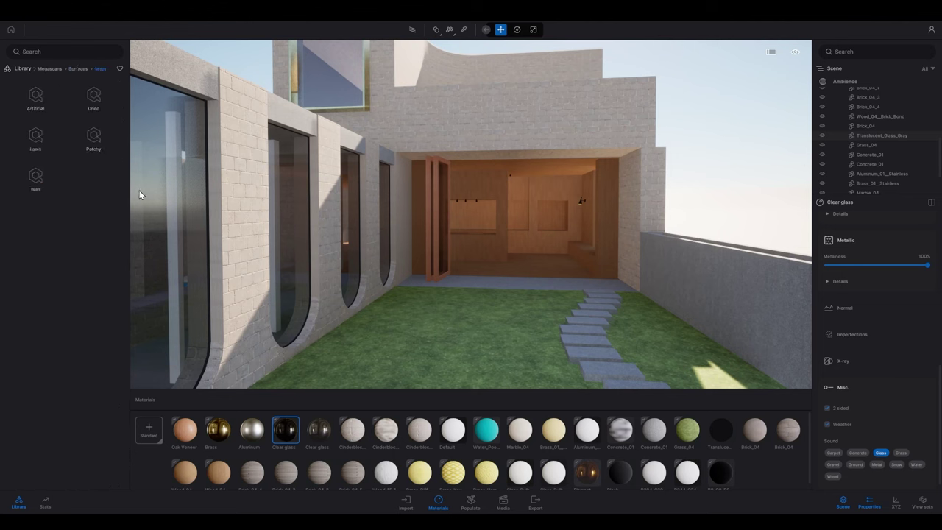
{"action": "left_click", "coordinate": [36, 137]}
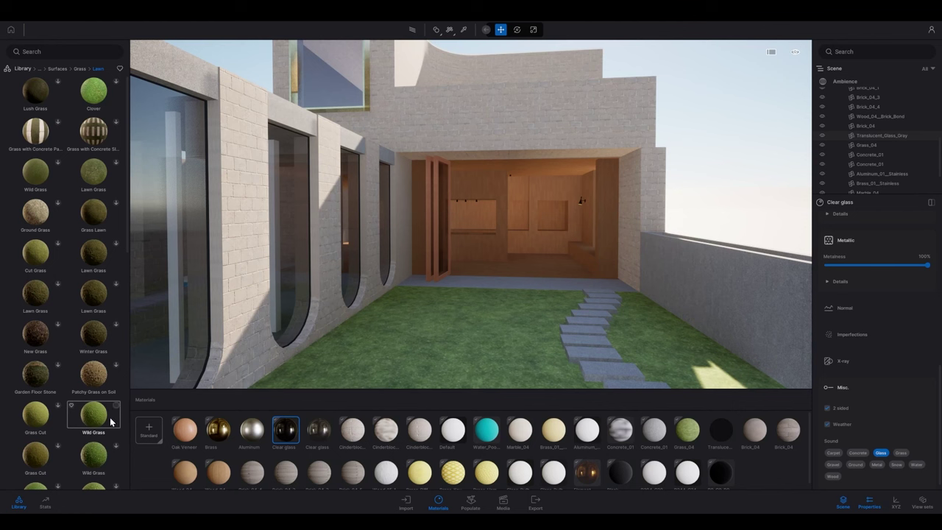
{"action": "left_click", "coordinate": [116, 163]}
Apply the Wild Grass material to the courtyard lawn
{"action": "left_click_drag", "start_coordinate": [92, 417], "coordinate": [444, 351]}
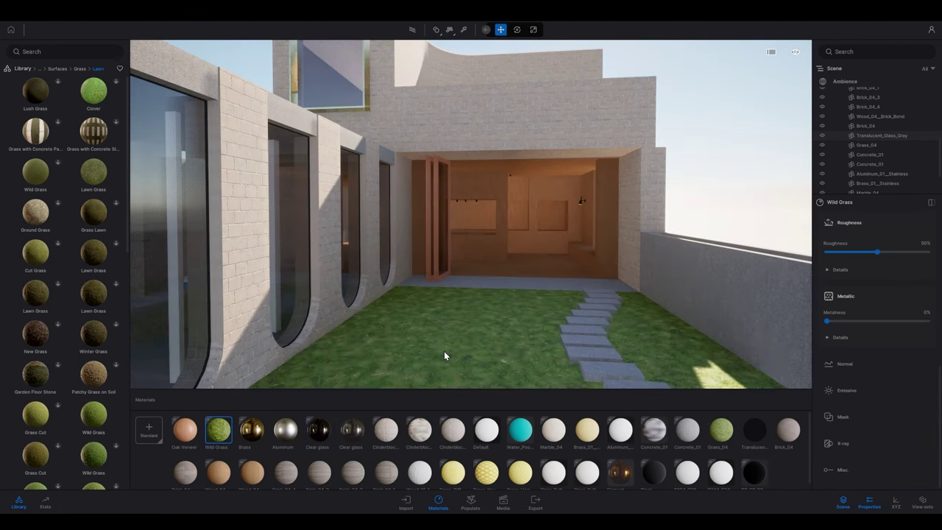
{"action": "right_click_drag", "start_coordinate": [445, 328], "coordinate": [507, 364]}
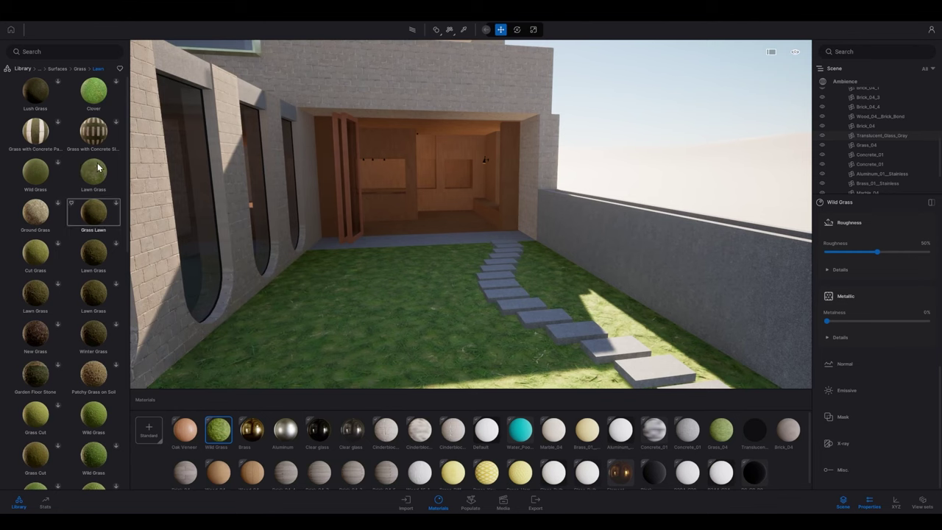
Apply the Lawn Grass material to the courtyard lawn and set its UV scale to 0.50
{"action": "left_click_drag", "start_coordinate": [96, 170], "coordinate": [453, 338]}
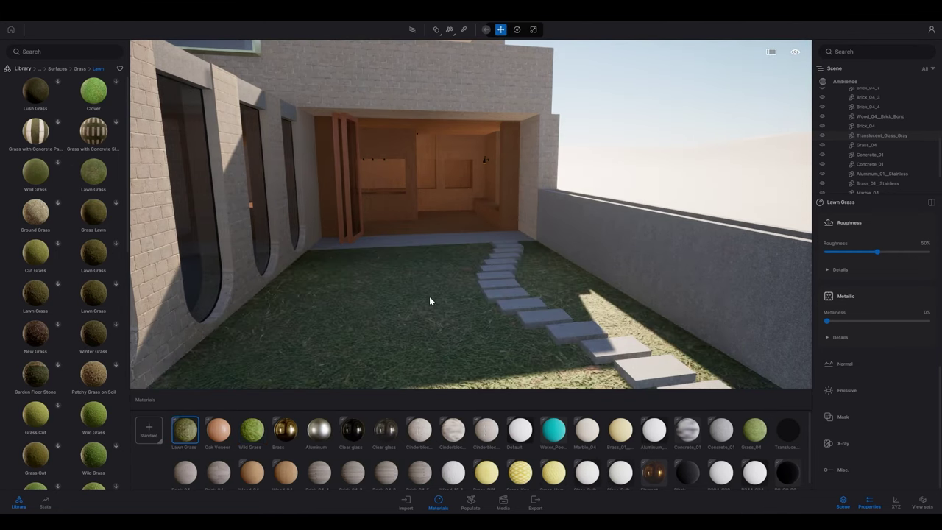
{"action": "right_click_drag", "start_coordinate": [430, 298], "coordinate": [293, 350]}
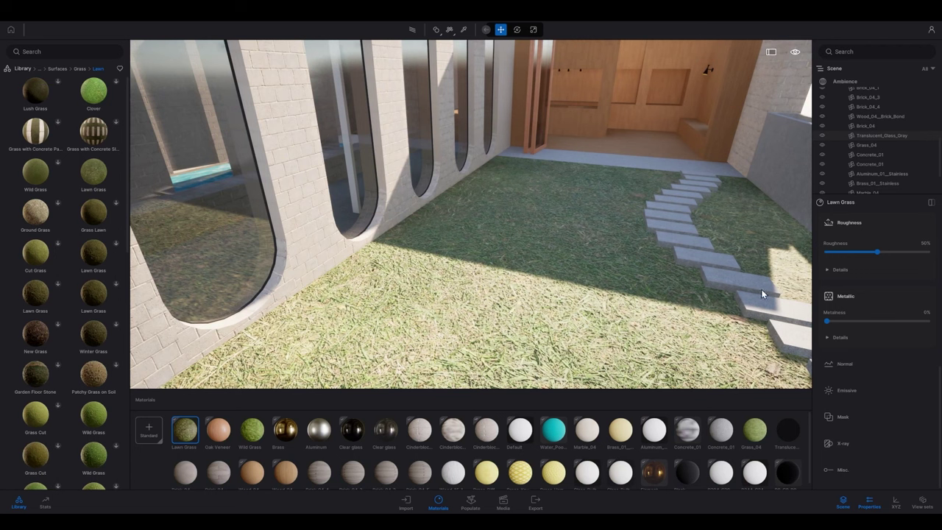
{"action": "scroll", "coordinate": [867, 319], "scroll_direction": "up", "scroll_amount": 10}
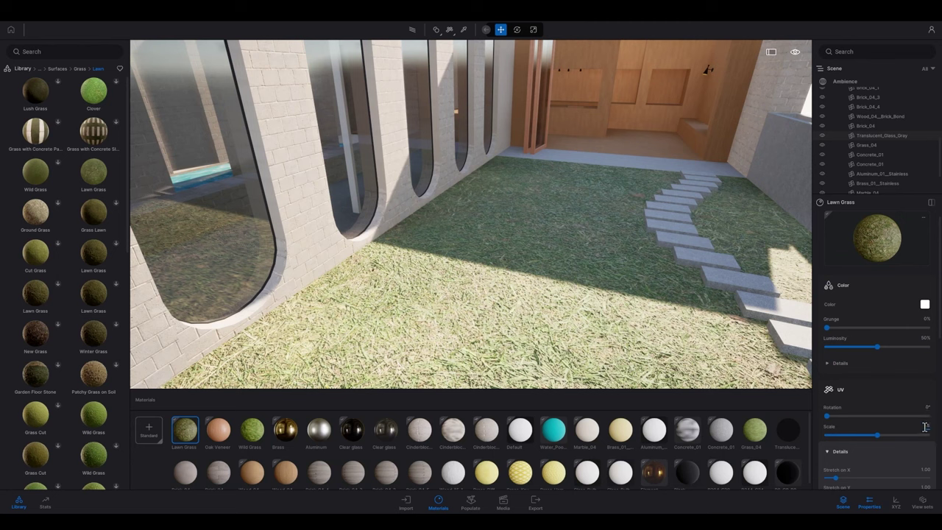
{"action": "key", "text": "Return"}
{"action": "mouse_move", "coordinate": [557, 288]}
{"action": "right_mouse_down"}
{"action": "mouse_move", "coordinate": [607, 202]}
{"action": "mouse_move", "coordinate": [624, 316]}
{"action": "mouse_move", "coordinate": [456, 323]}
{"action": "mouse_move", "coordinate": [565, 301]}
{"action": "mouse_move", "coordinate": [688, 254]}
{"action": "mouse_move", "coordinate": [537, 292]}
{"action": "mouse_move", "coordinate": [555, 289]}
{"action": "mouse_move", "coordinate": [559, 271]}
{"action": "right_mouse_up"}
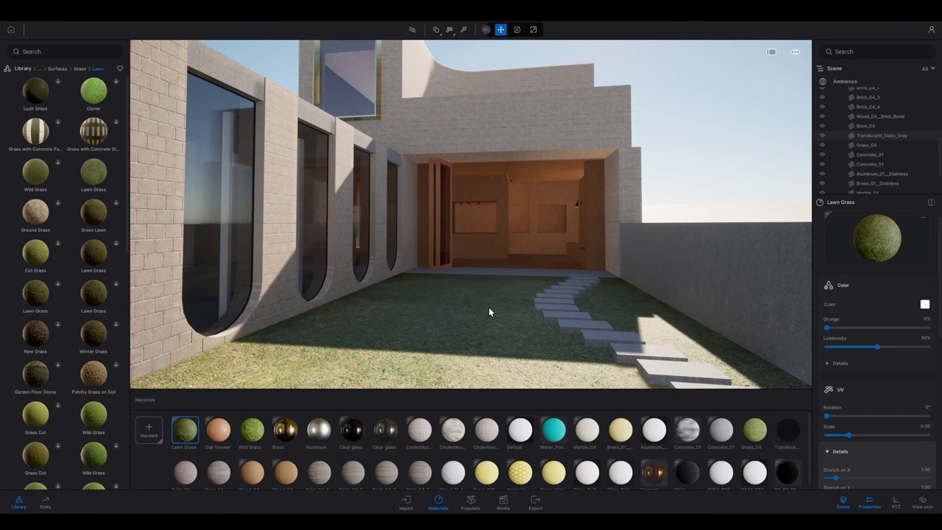
{"action": "right_click_drag", "start_coordinate": [479, 303], "coordinate": [494, 316]}
{"action": "key", "text": "e"}
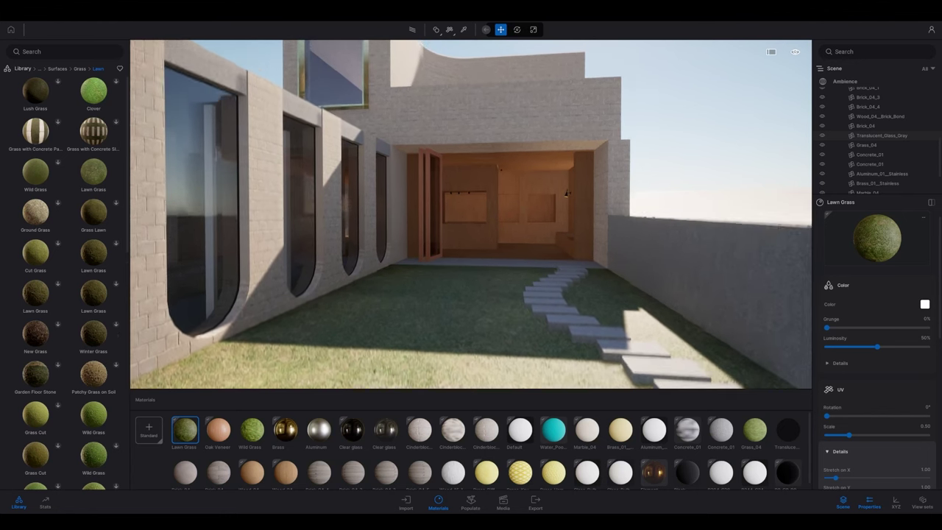
{"action": "right_click_drag", "start_coordinate": [402, 288], "coordinate": [375, 321]}
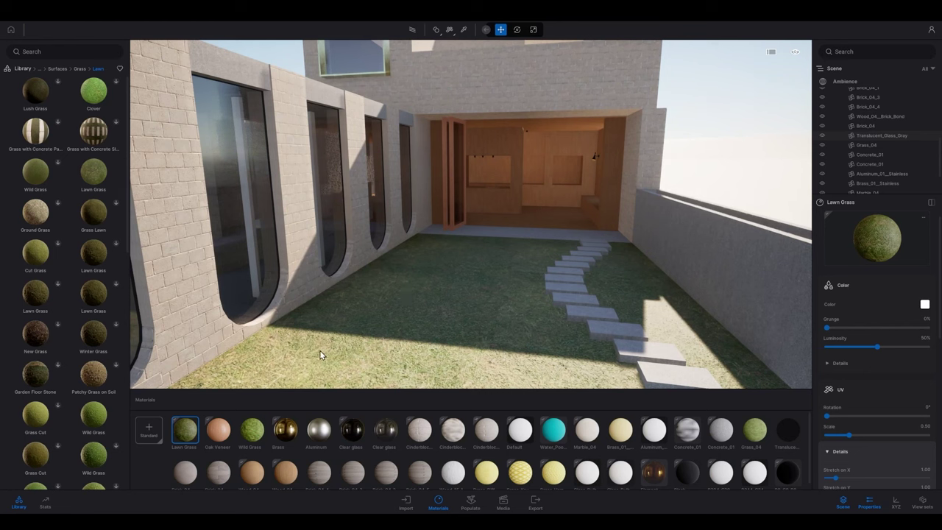
{"action": "right_click_drag", "start_coordinate": [382, 289], "coordinate": [367, 252]}
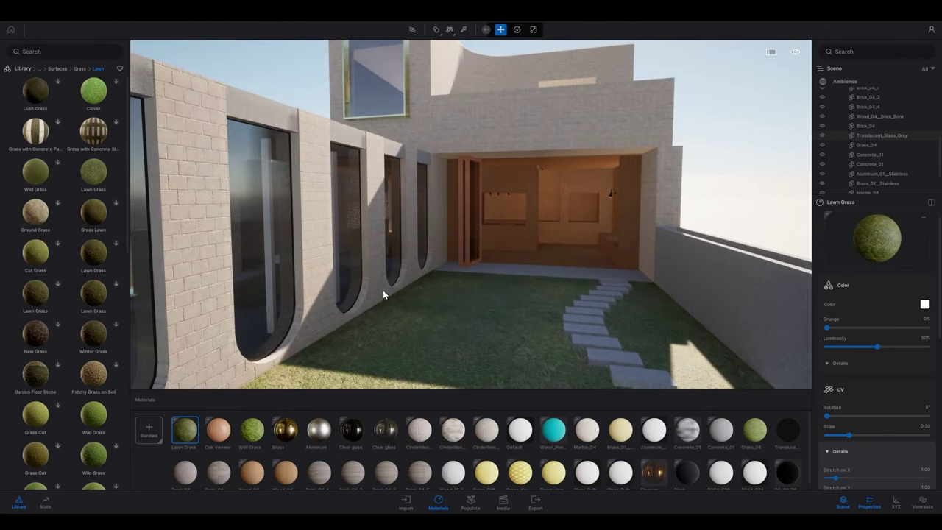
{"action": "right_click_drag", "start_coordinate": [398, 293], "coordinate": [397, 293]}
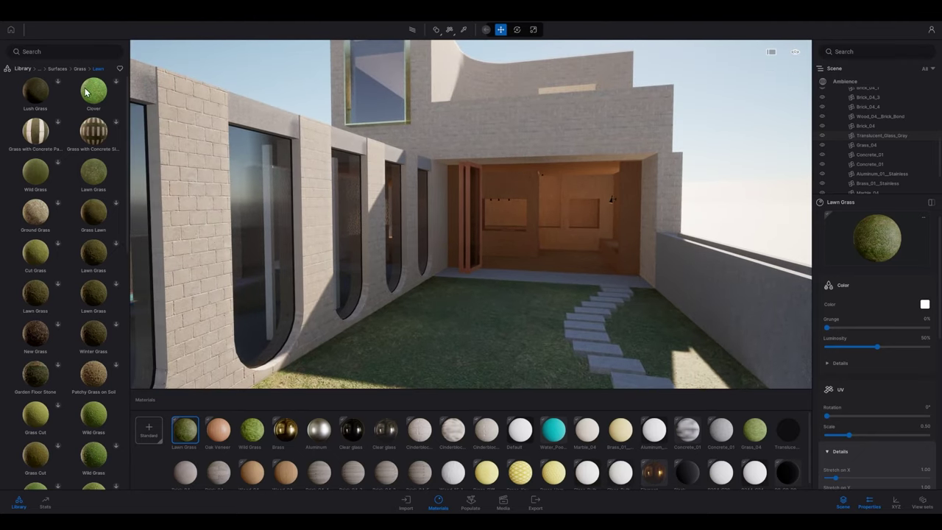
Apply Concrete Floor from the Megascans smooth concrete surfaces to the corridor floor and adjust its UV scale
{"action": "left_click", "coordinate": [59, 68]}
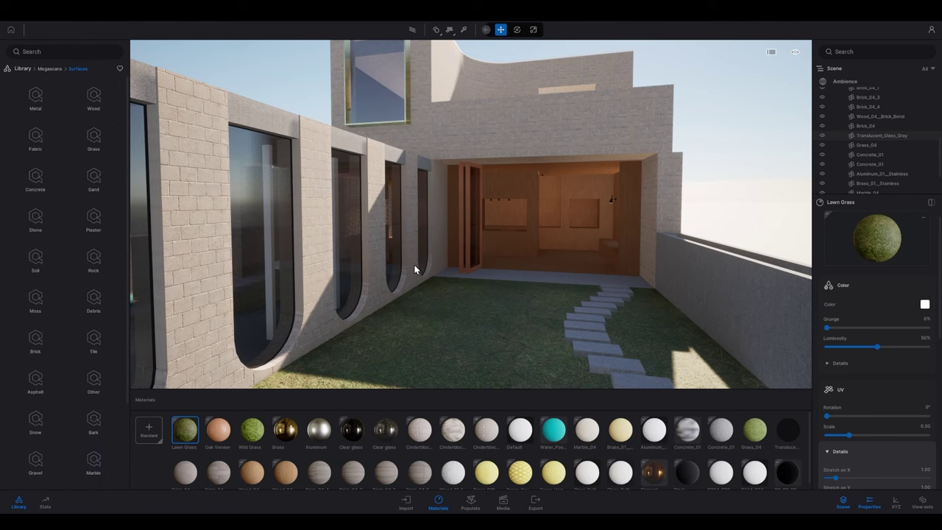
{"action": "key", "text": "a"}
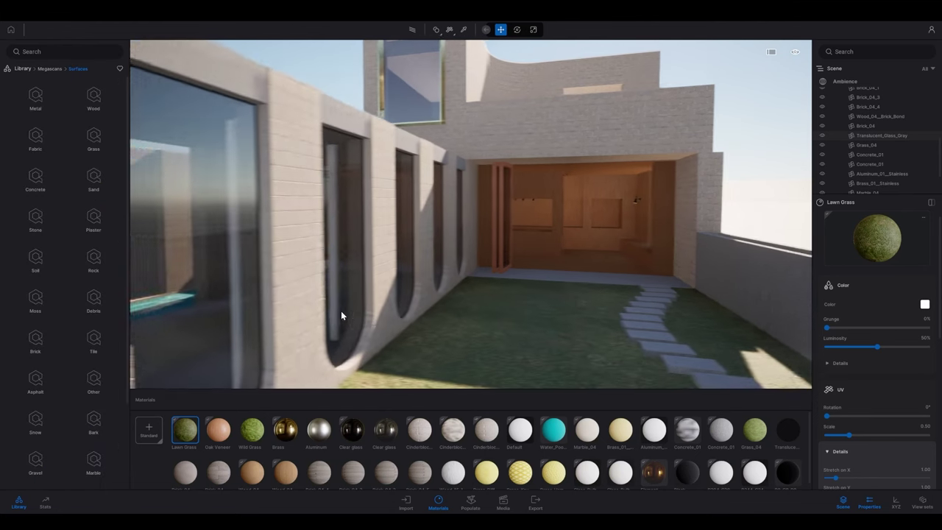
{"action": "mouse_move", "coordinate": [341, 310]}
{"action": "right_mouse_down"}
{"action": "mouse_move", "coordinate": [332, 311]}
{"action": "mouse_move", "coordinate": [343, 315]}
{"action": "right_mouse_up"}
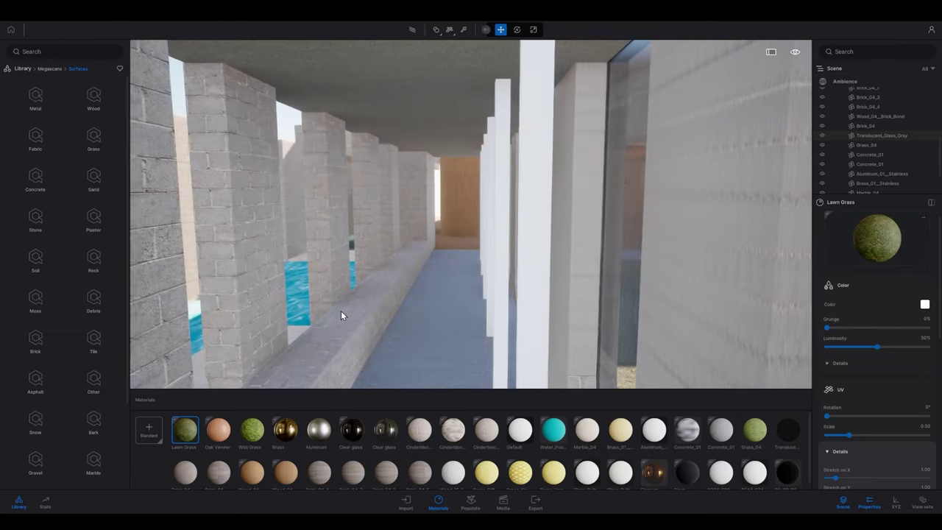
{"action": "right_click_drag", "start_coordinate": [468, 258], "coordinate": [484, 234]}
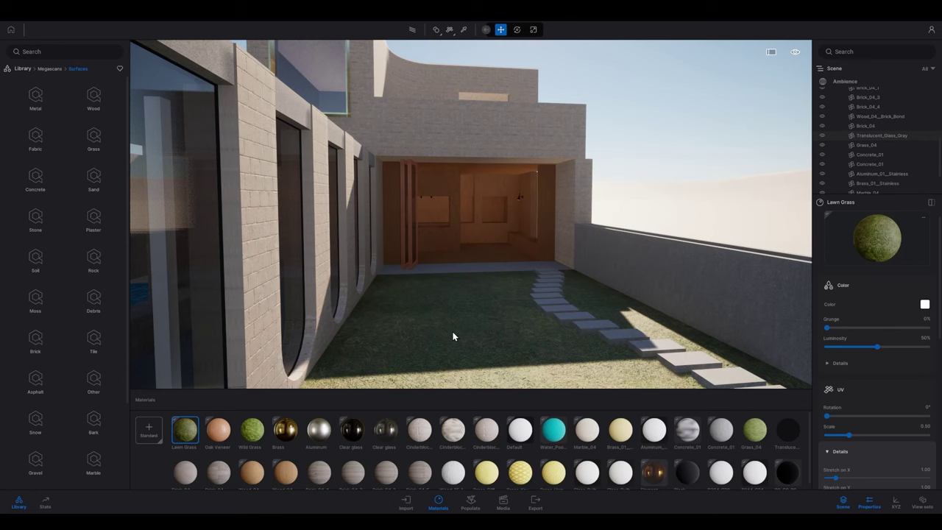
{"action": "key", "text": "d"}
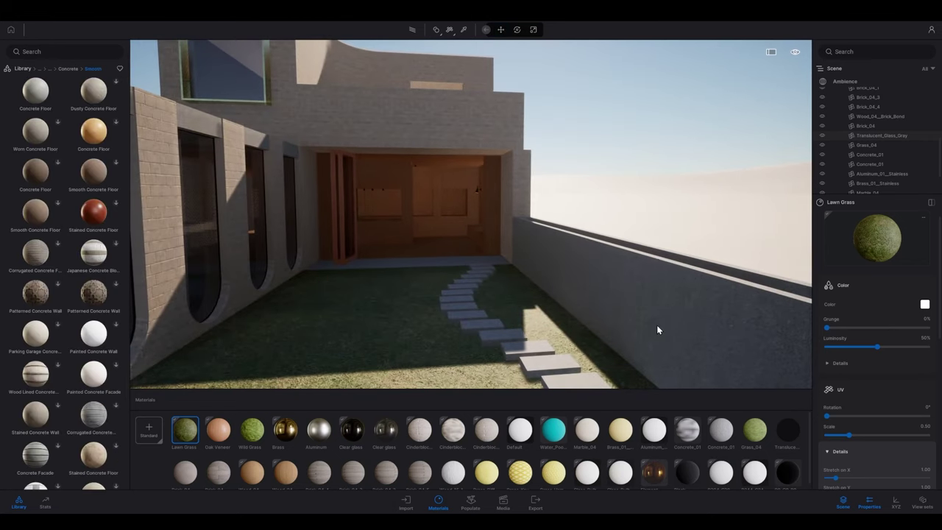
{"action": "scroll", "coordinate": [908, 405], "scroll_direction": "down", "scroll_amount": 3}
{"action": "scroll", "coordinate": [908, 406], "scroll_direction": "up", "scroll_amount": 3}
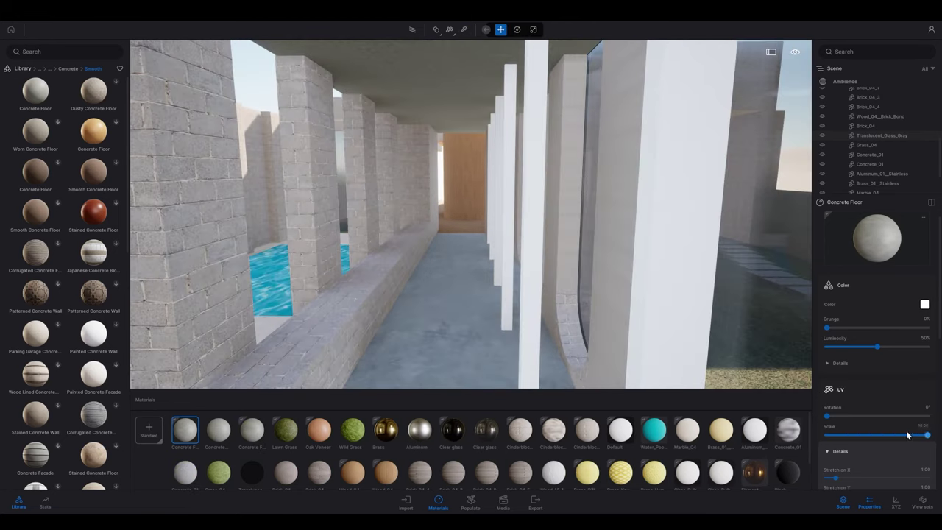
Apply Megascans bare-metal Aluminum with 10% grunge and 24% luminosity to the corridor posts, and sample the interior wood floor's material
{"action": "left_click", "coordinate": [52, 71]}
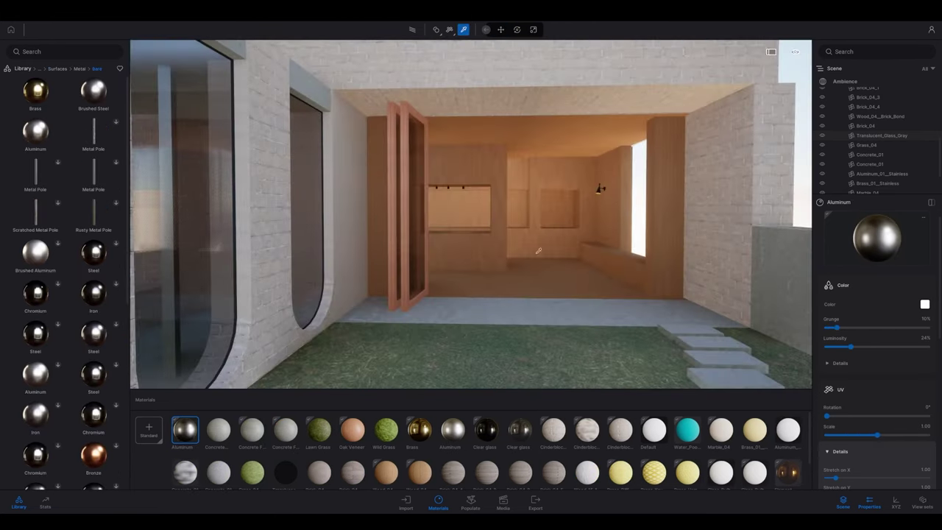
{"action": "left_click", "coordinate": [538, 251]}
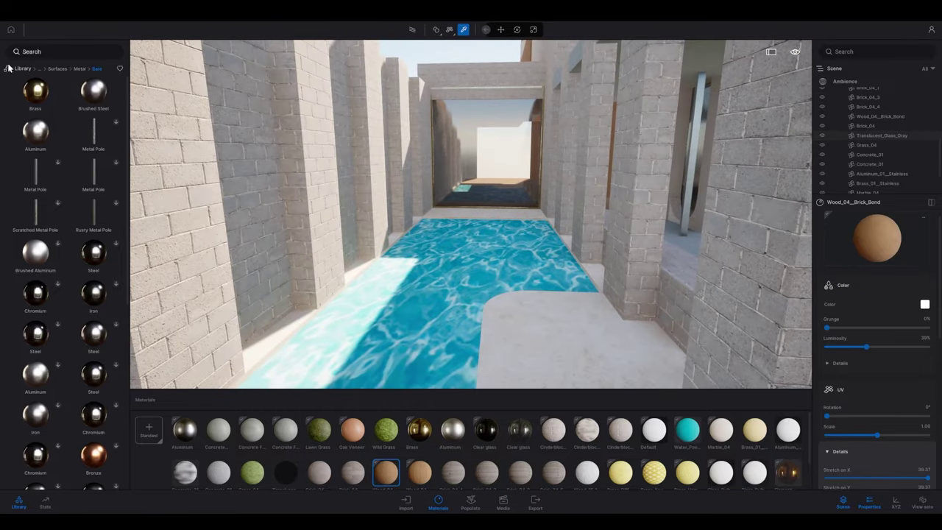
Apply the Pool 01 water material from the library's Materials > Water category to the swimming pool surface
{"action": "left_click", "coordinate": [23, 68]}
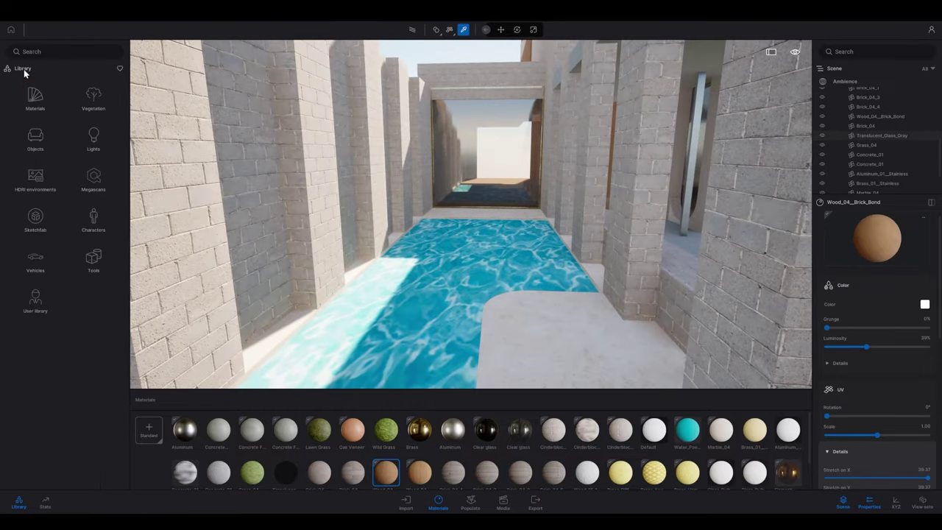
{"action": "left_click", "coordinate": [35, 106]}
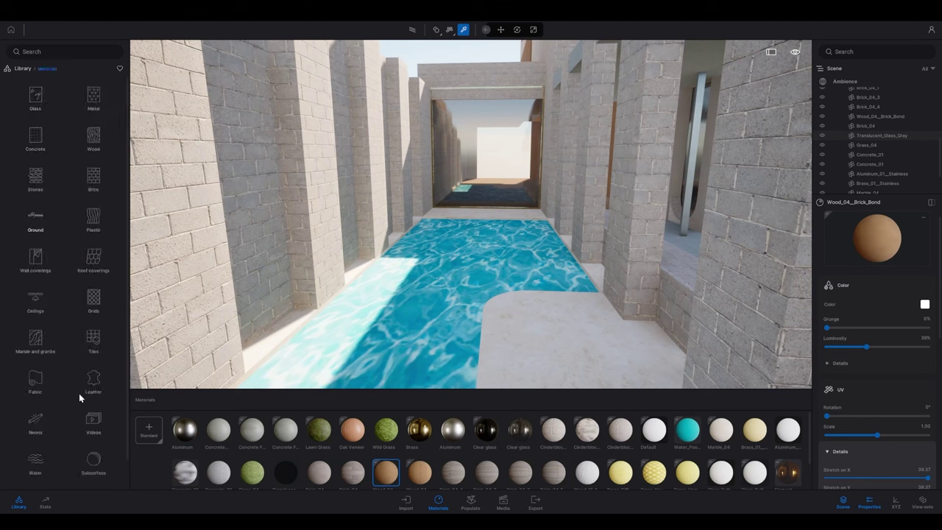
{"action": "left_click", "coordinate": [42, 458]}
{"action": "mouse_move", "coordinate": [46, 101]}
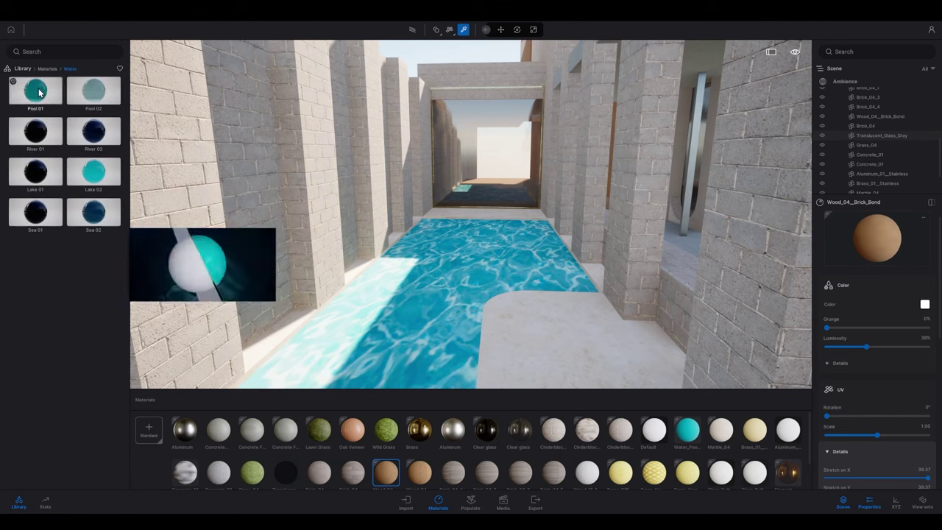
{"action": "left_click_drag", "start_coordinate": [39, 92], "coordinate": [451, 290]}
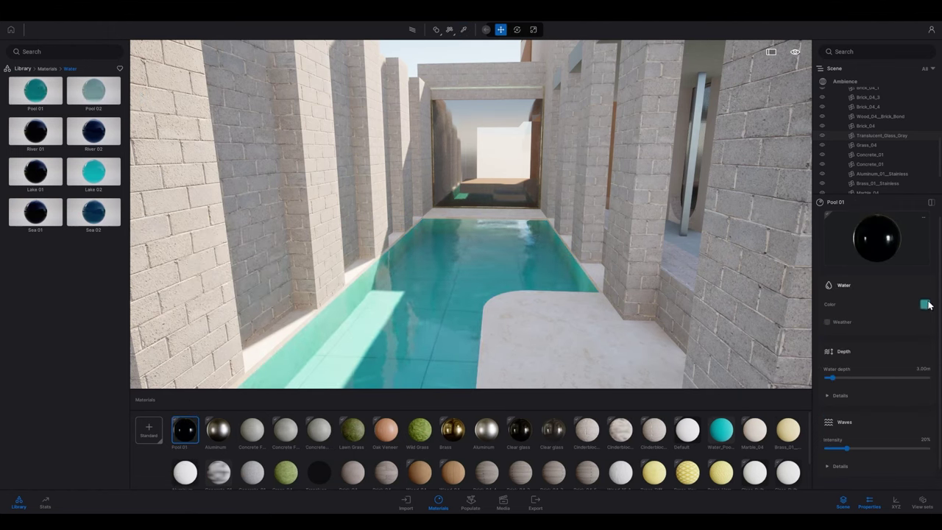
Darken the Pool 01 water color to a deeper teal and confirm it
{"action": "left_click", "coordinate": [926, 305]}
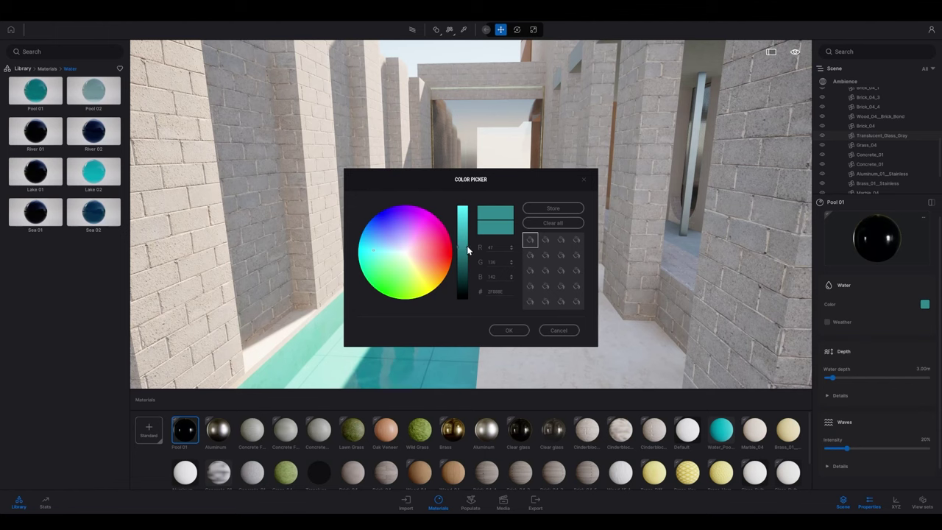
{"action": "left_click_drag", "start_coordinate": [467, 250], "coordinate": [461, 283]}
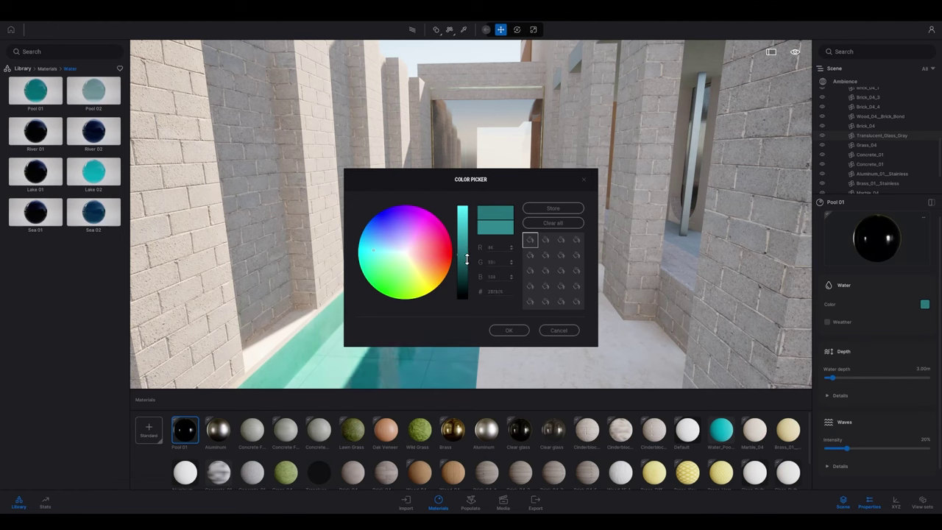
{"action": "left_click", "coordinate": [515, 329]}
{"action": "scroll", "coordinate": [499, 309], "scroll_direction": "up", "scroll_amount": 3}
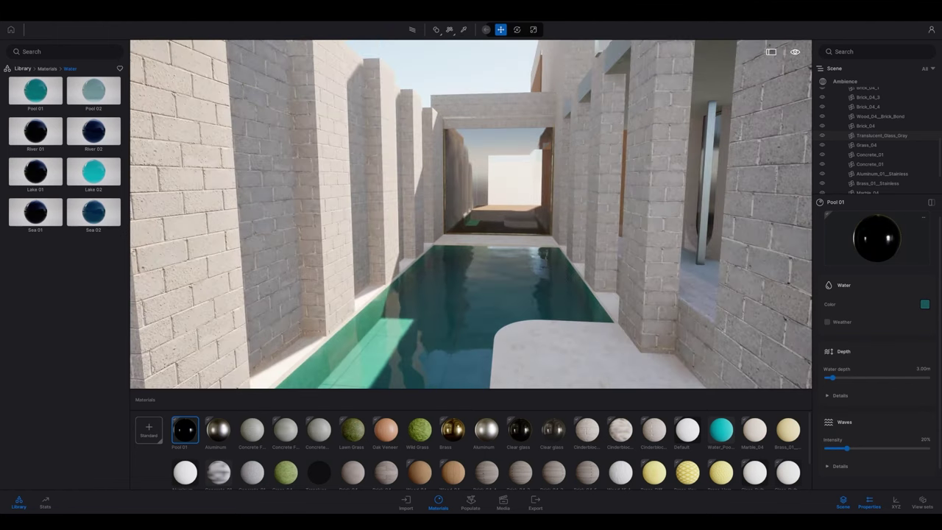
Examine the wall materials and texture mapping on the piers between the corridor windows, from the courtyard and inside the corridor
{"action": "key", "text": "d"}
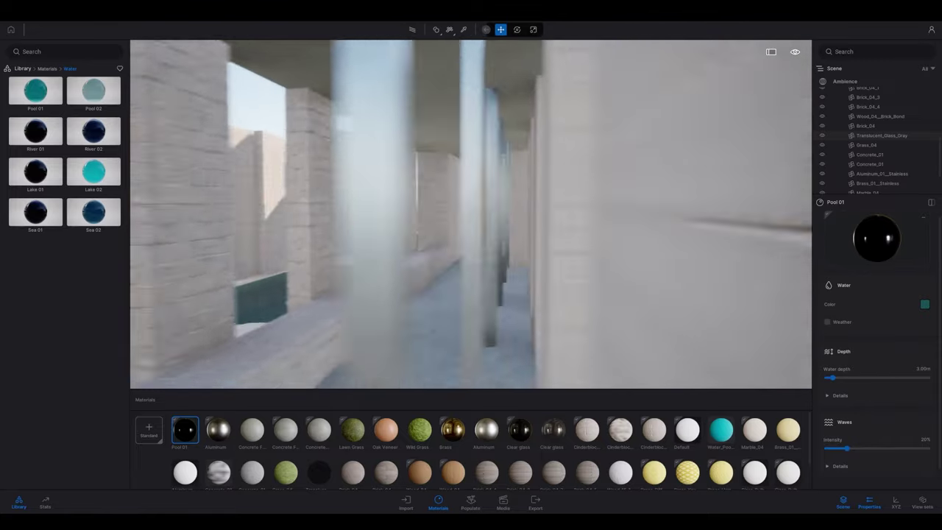
{"action": "key", "text": "d"}
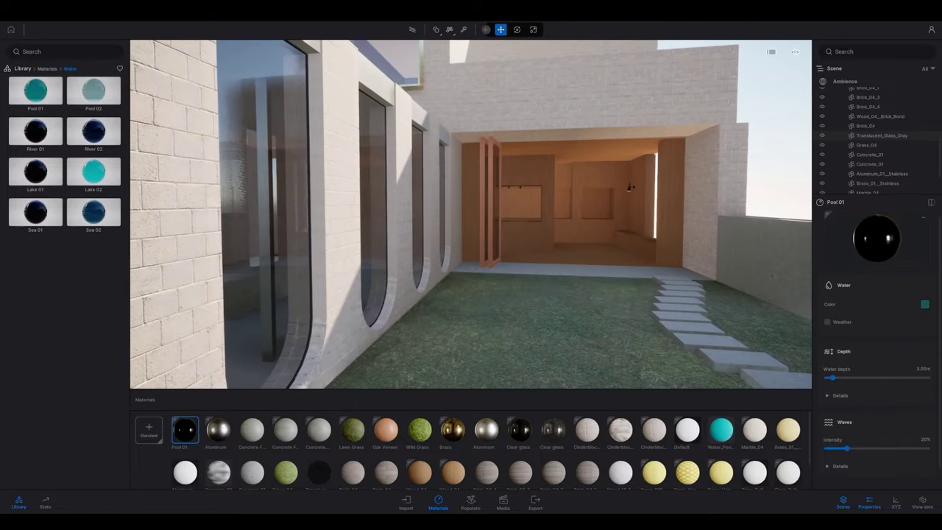
{"action": "right_click_drag", "start_coordinate": [471, 214], "coordinate": [375, 214]}
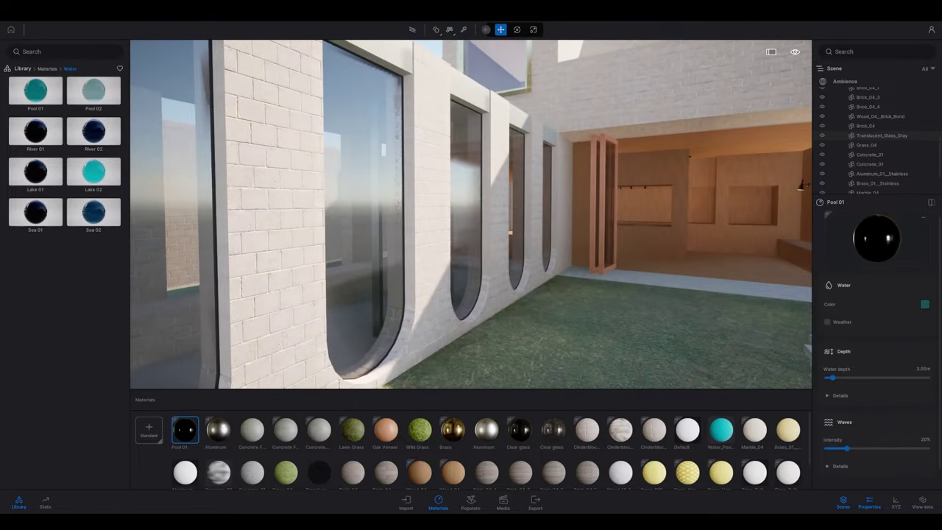
{"action": "key", "text": "a"}
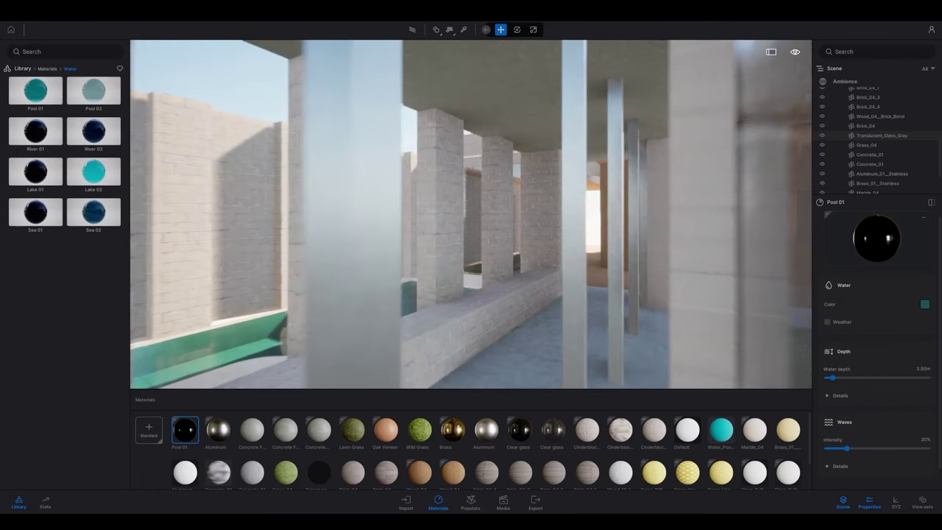
{"action": "right_click_drag", "start_coordinate": [512, 275], "coordinate": [684, 275]}
{"action": "key", "text": "s"}
{"action": "right_click_drag", "start_coordinate": [482, 274], "coordinate": [486, 246]}
{"action": "key", "text": "d"}
{"action": "right_click_drag", "start_coordinate": [416, 277], "coordinate": [279, 272]}
{"action": "right_click_drag", "start_coordinate": [456, 273], "coordinate": [552, 287]}
{"action": "key", "text": "w"}
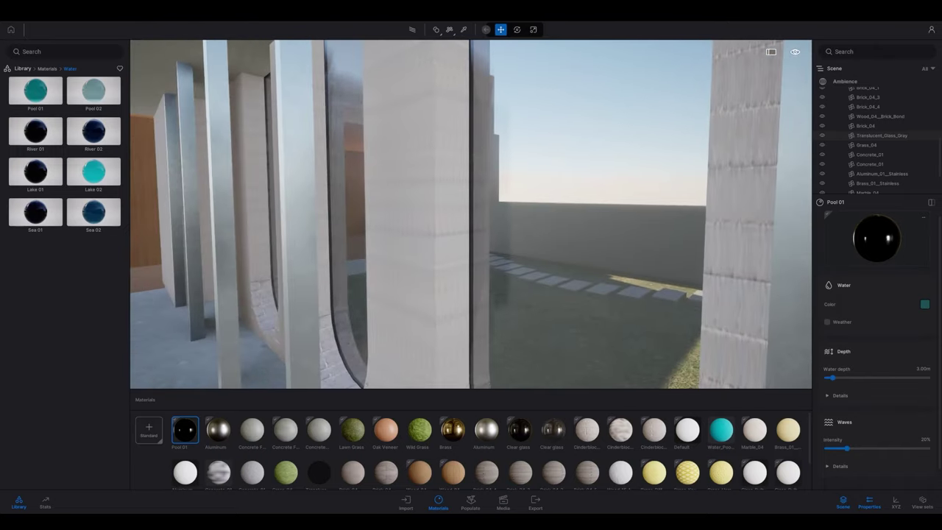
{"action": "key", "text": "s"}
{"action": "mouse_move", "coordinate": [445, 309]}
{"action": "right_mouse_down"}
{"action": "mouse_move", "coordinate": [412, 314]}
{"action": "mouse_move", "coordinate": [443, 310]}
{"action": "right_mouse_up"}
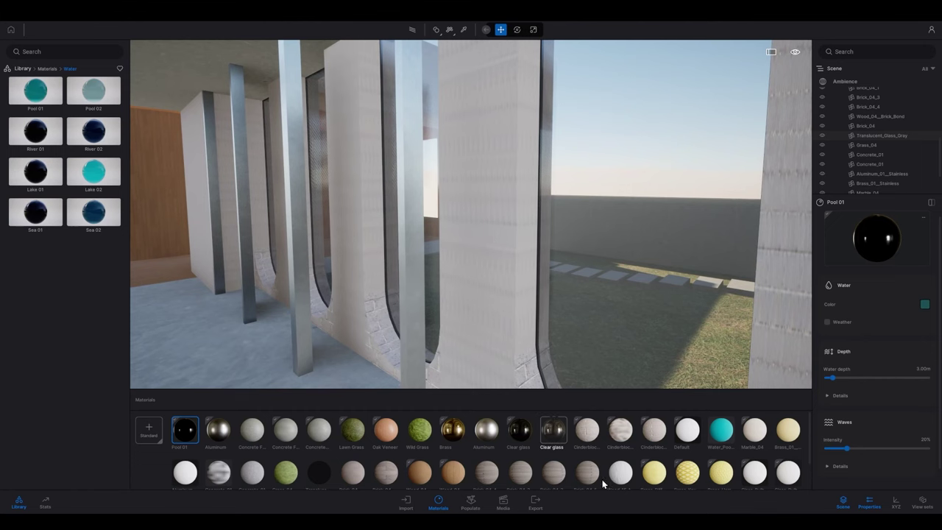
Switch to the SketchUp model and bring the brick piers between the corridor windows into view
{"action": "mouse_move", "coordinate": [651, 521]}
{"action": "left_click", "coordinate": [650, 494]}
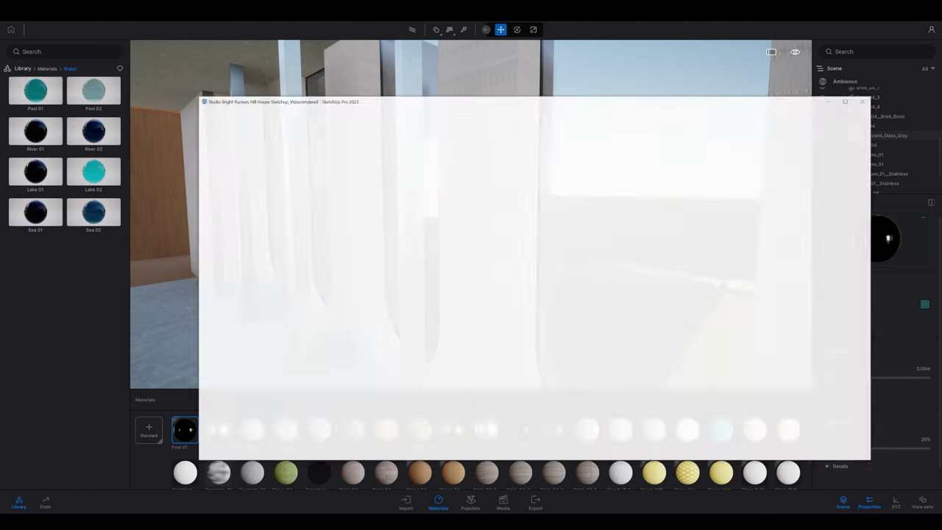
{"action": "scroll", "coordinate": [558, 371], "scroll_direction": "down", "scroll_amount": 1}
{"action": "scroll", "coordinate": [558, 366], "scroll_direction": "down", "scroll_amount": 6}
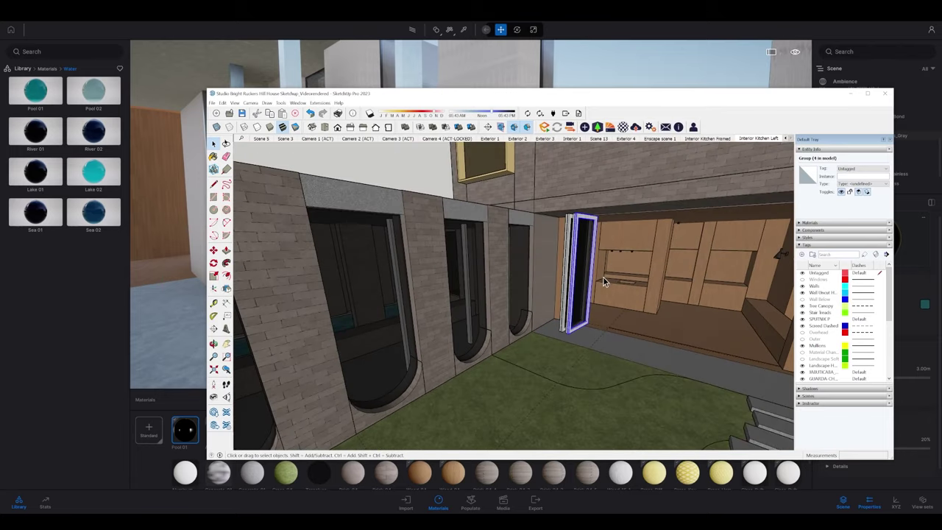
{"action": "right_click", "coordinate": [387, 347]}
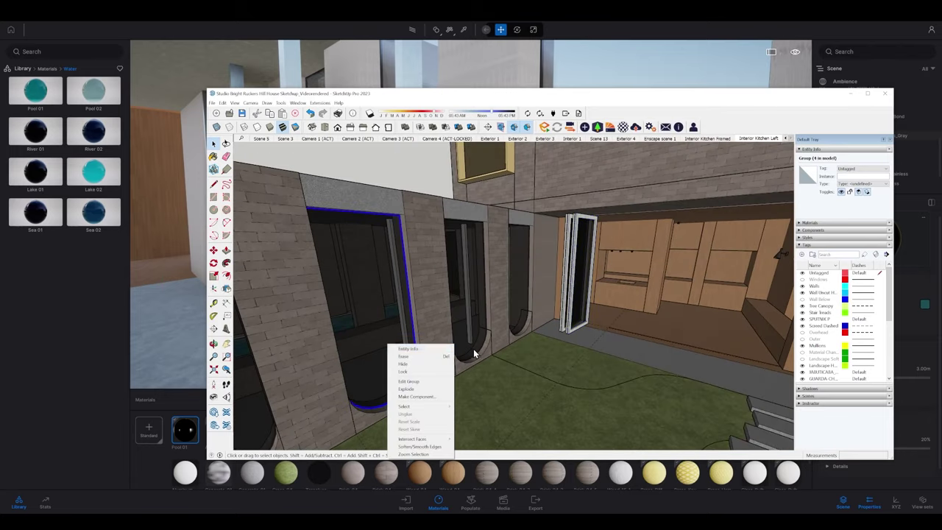
{"action": "left_click", "coordinate": [549, 245]}
{"action": "middle_click_drag", "start_coordinate": [391, 250], "coordinate": [692, 352]}
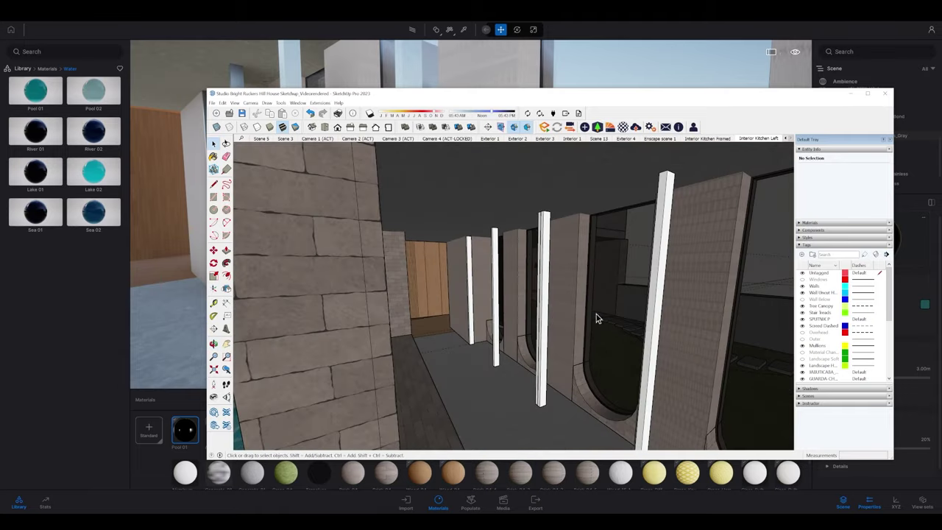
{"action": "mouse_move", "coordinate": [514, 99]}
{"action": "left_mouse_down"}
{"action": "mouse_move", "coordinate": [580, 295]}
{"action": "mouse_move", "coordinate": [653, 316]}
{"action": "mouse_move", "coordinate": [637, 280]}
{"action": "mouse_move", "coordinate": [543, 164]}
{"action": "mouse_move", "coordinate": [502, 135]}
{"action": "left_mouse_up"}
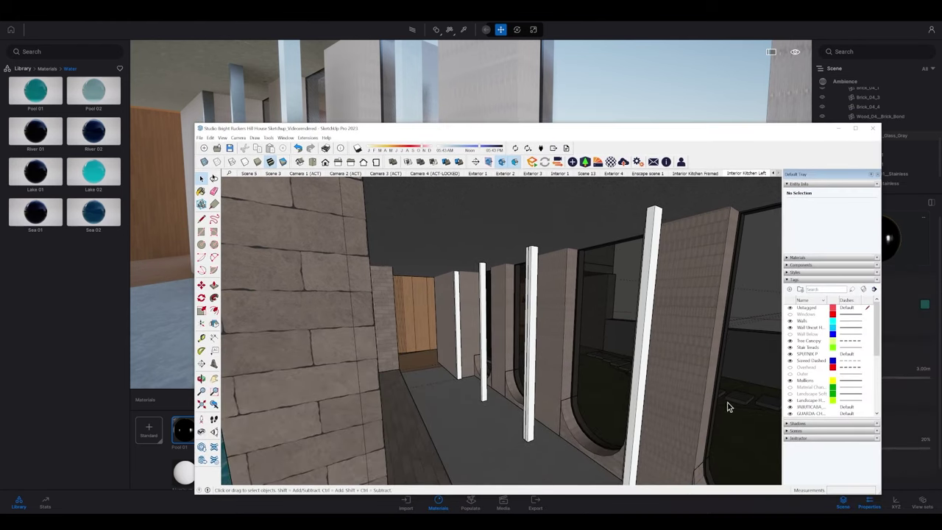
Make the texture unique on the nearest pier's corridor-facing brick face, synchronize with Direct Link, and return to Twinmotion
{"action": "left_click", "coordinate": [684, 397]}
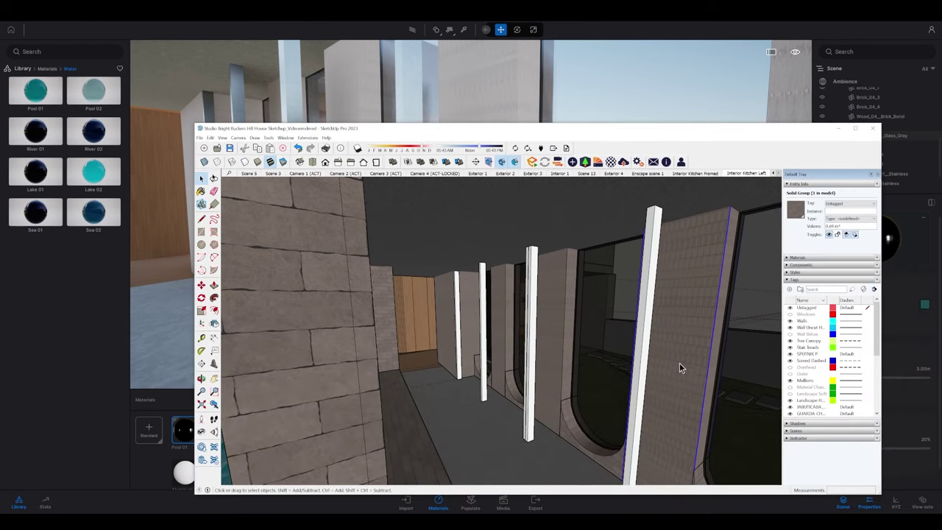
{"action": "double_click", "coordinate": [679, 383]}
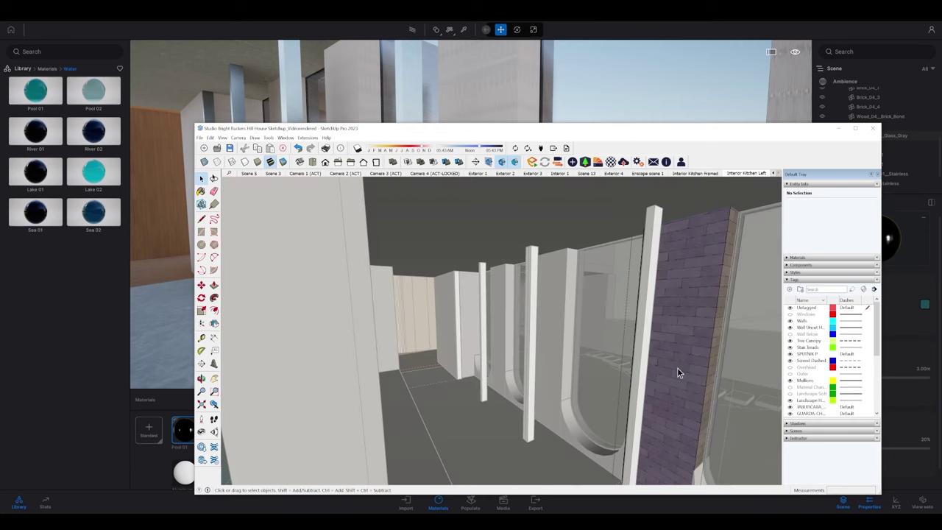
{"action": "right_click", "coordinate": [677, 368]}
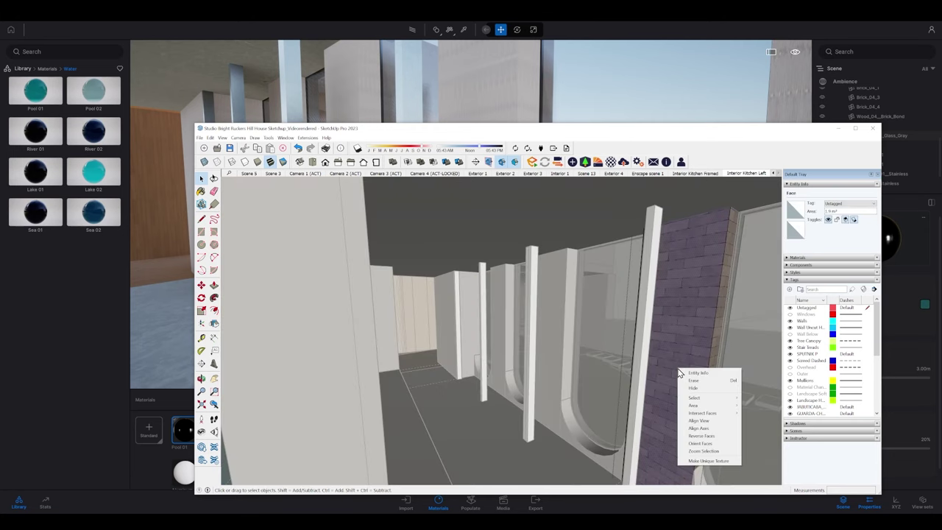
{"action": "left_click", "coordinate": [705, 459]}
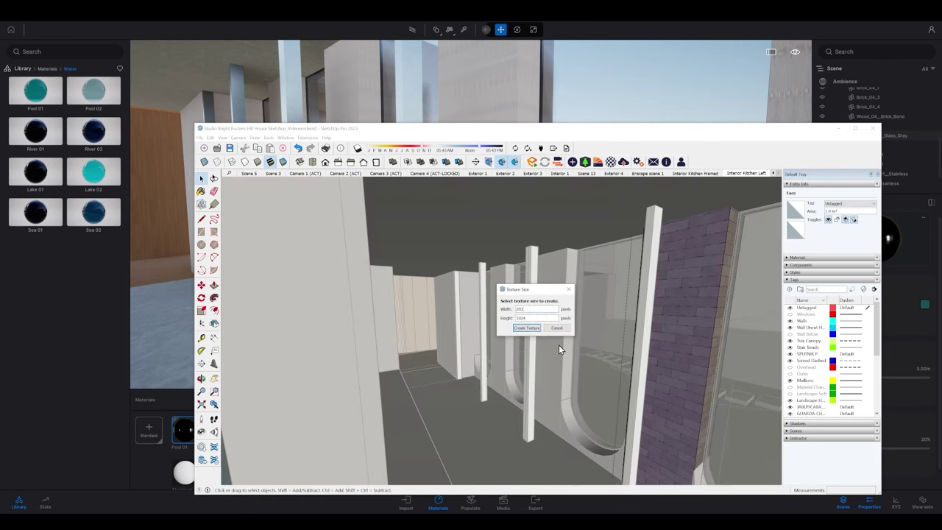
{"action": "left_click", "coordinate": [527, 328]}
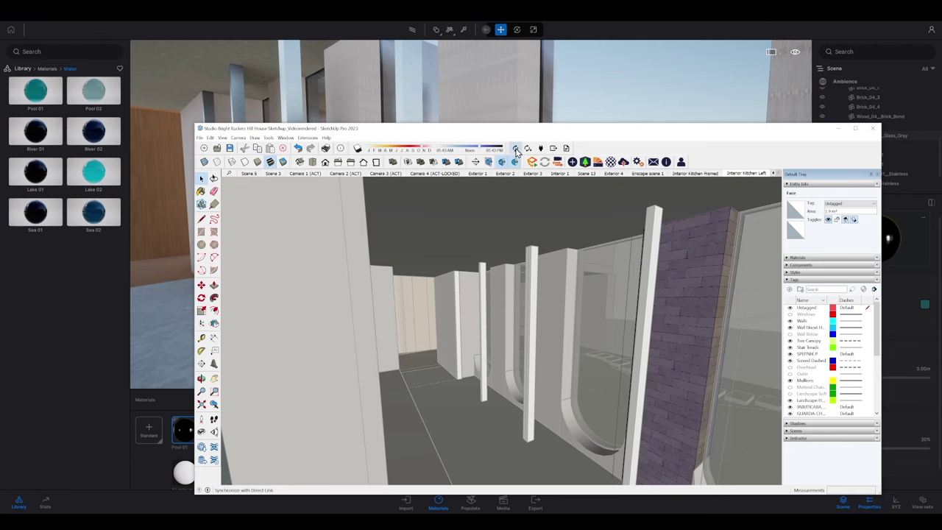
{"action": "left_click", "coordinate": [516, 150]}
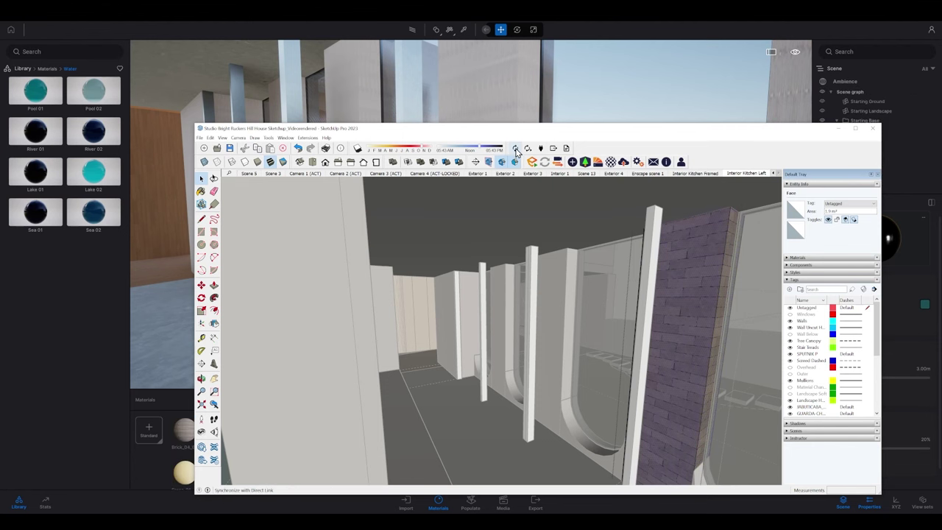
{"action": "left_click", "coordinate": [587, 25]}
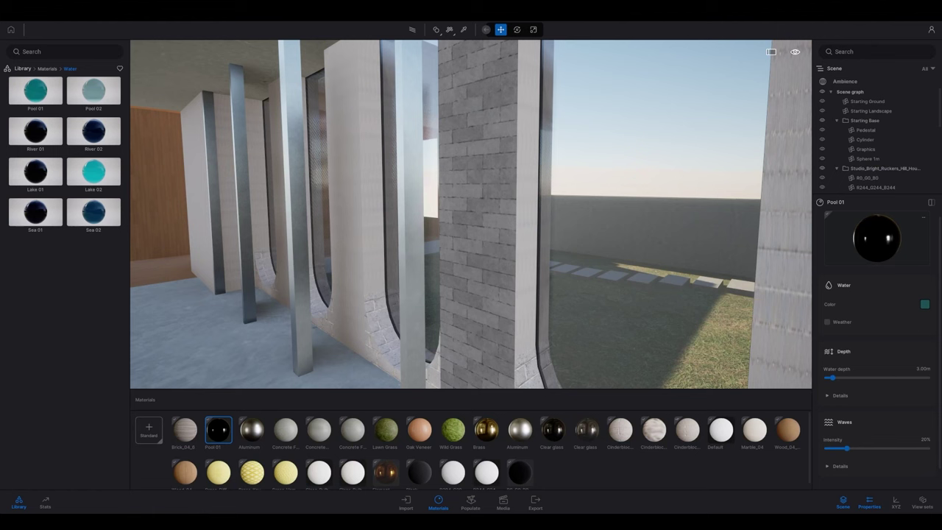
In SketchUp, make the texture unique on the same pier's narrow side face and synchronize the change to Twinmotion
{"action": "key", "text": "alt+Tab"}
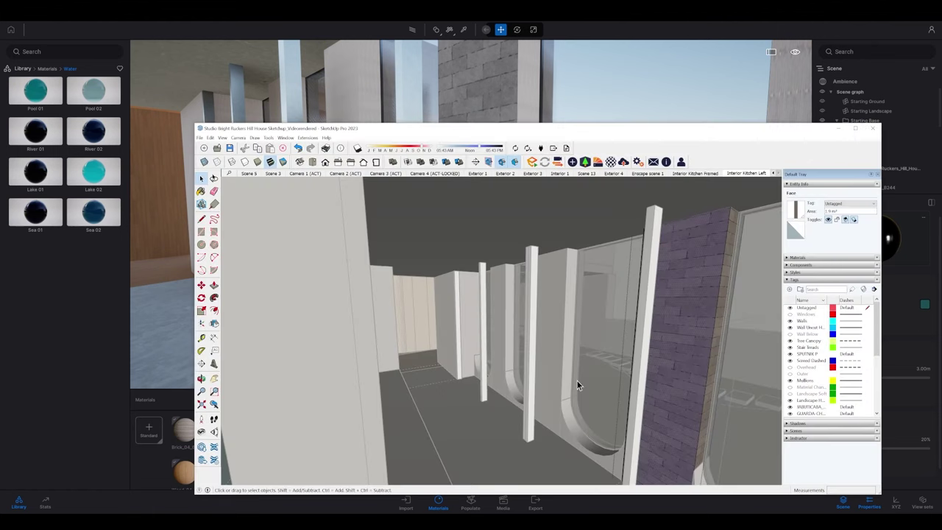
{"action": "left_click", "coordinate": [555, 360]}
{"action": "left_click", "coordinate": [709, 397]}
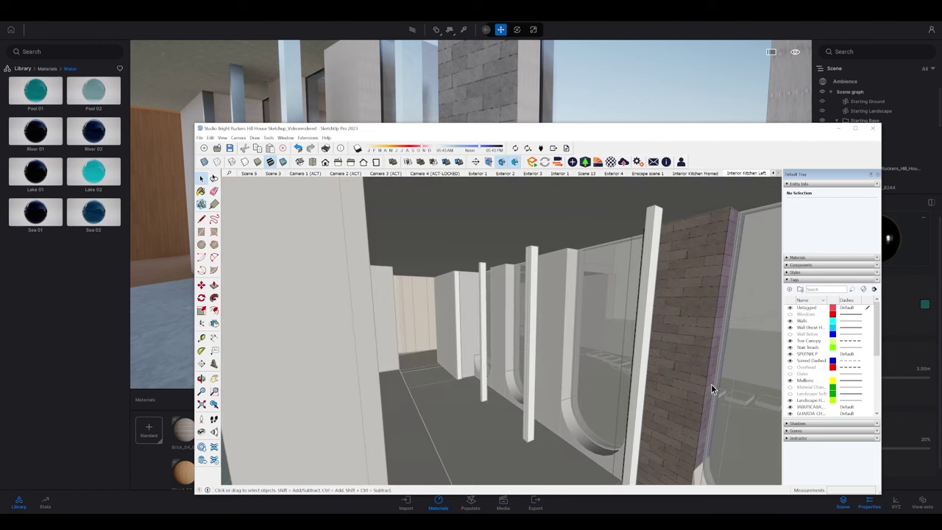
{"action": "right_click", "coordinate": [712, 387]}
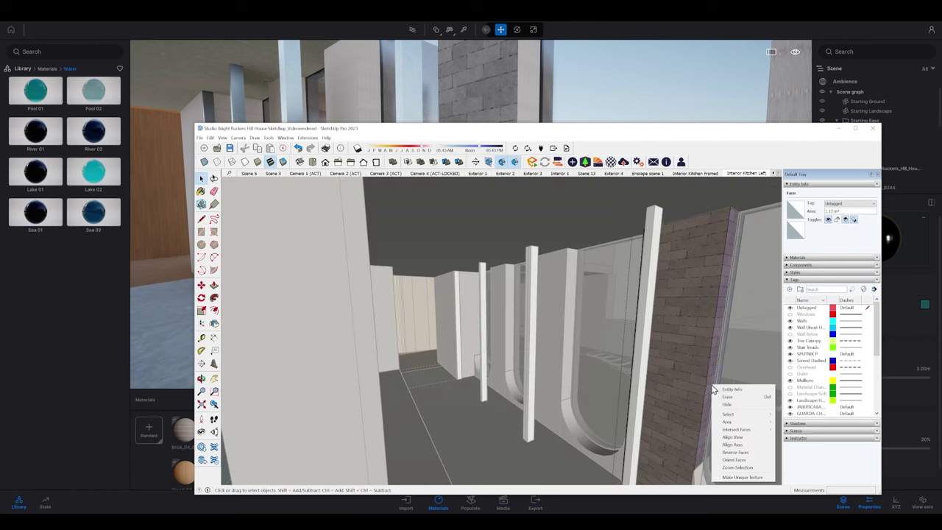
{"action": "left_click", "coordinate": [717, 477]}
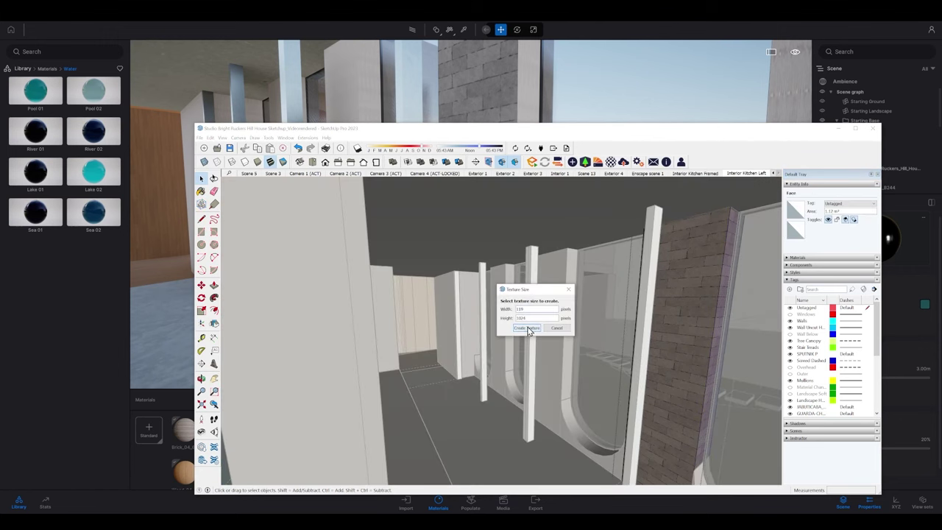
{"action": "left_click", "coordinate": [527, 329]}
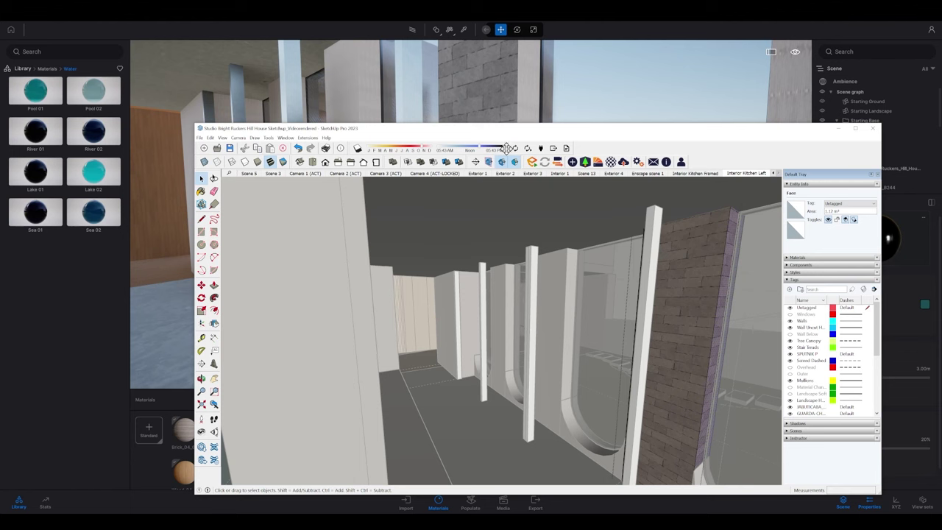
{"action": "left_click", "coordinate": [605, 22]}
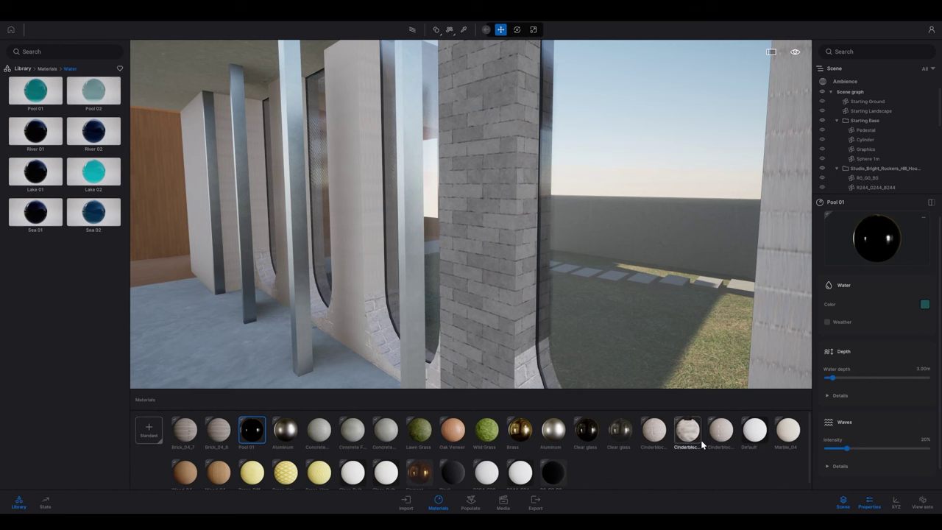
Apply the Cinderblock 02 material to the front and narrow side faces of the re-synced window pier
{"action": "left_click_drag", "start_coordinate": [720, 431], "coordinate": [483, 307]}
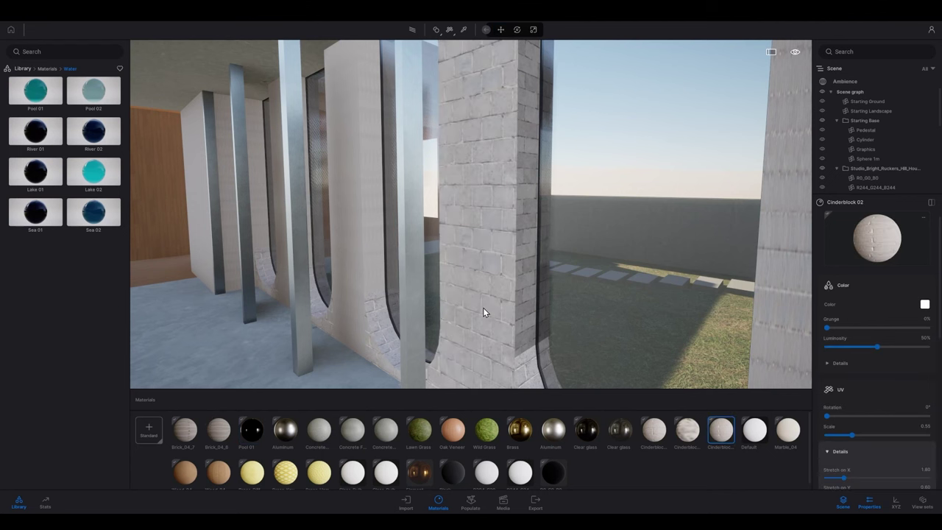
{"action": "left_click_drag", "start_coordinate": [723, 434], "coordinate": [523, 300]}
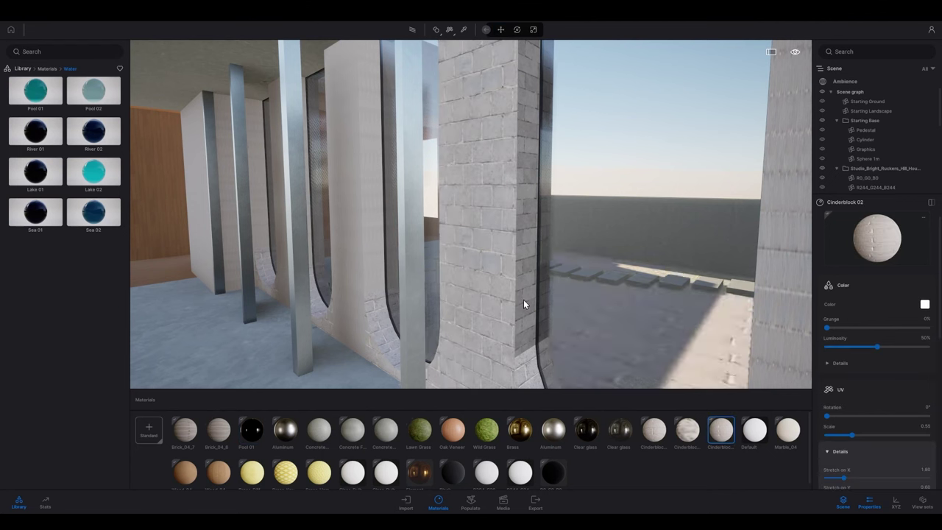
{"action": "key", "text": "m"}
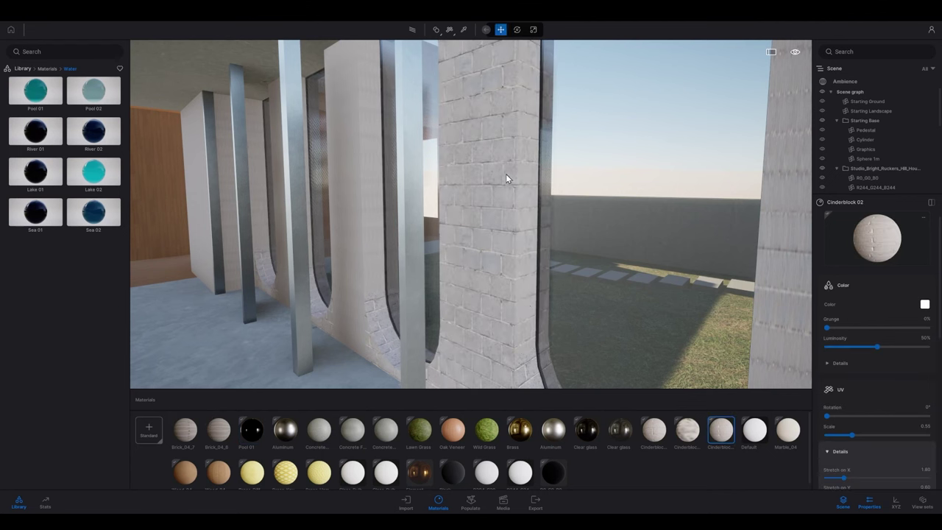
Examine the brick texture on the remaining walls and window piers along the corridor
{"action": "key", "text": "d"}
{"action": "right_click_drag", "start_coordinate": [500, 265], "coordinate": [195, 259]}
{"action": "key", "text": "s"}
{"action": "key", "text": "s"}
{"action": "right_click_drag", "start_coordinate": [559, 282], "coordinate": [427, 284]}
{"action": "key", "text": "s"}
{"action": "key", "text": "w"}
{"action": "key", "text": "a"}
{"action": "key", "text": "d"}
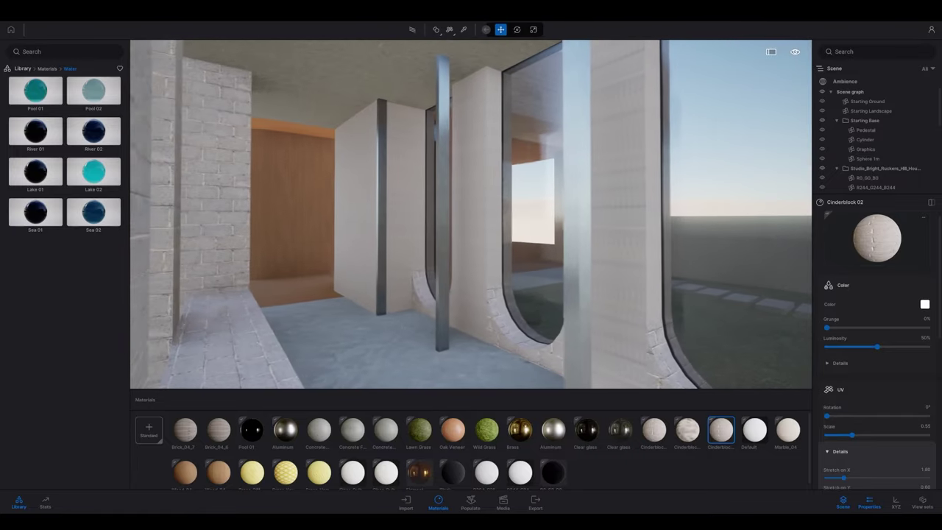
In SketchUp, make the brick texture unique on the remaining corridor pier faces, return to Twinmotion and save the project
{"action": "key", "text": "alt+Tab"}
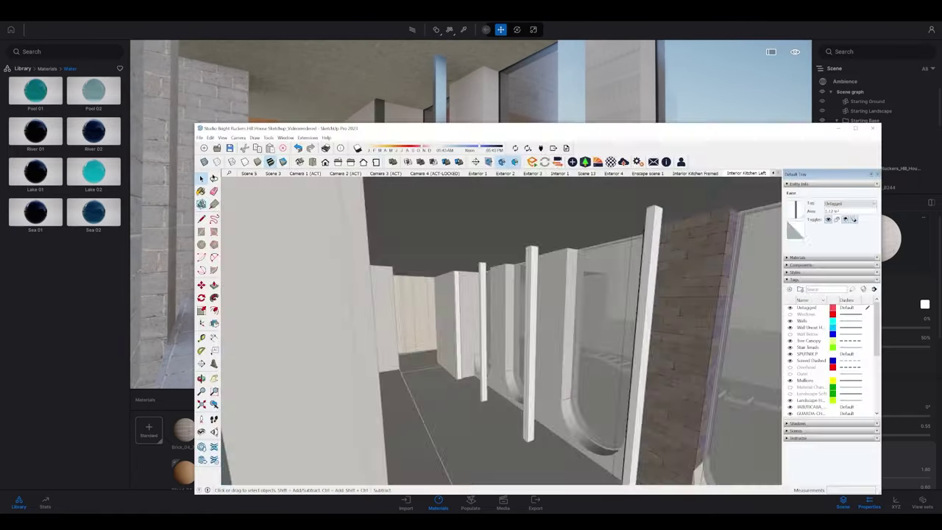
{"action": "right_click", "coordinate": [568, 366]}
{"action": "left_click", "coordinate": [591, 444]}
{"action": "left_click", "coordinate": [509, 342]}
{"action": "left_click", "coordinate": [446, 326]}
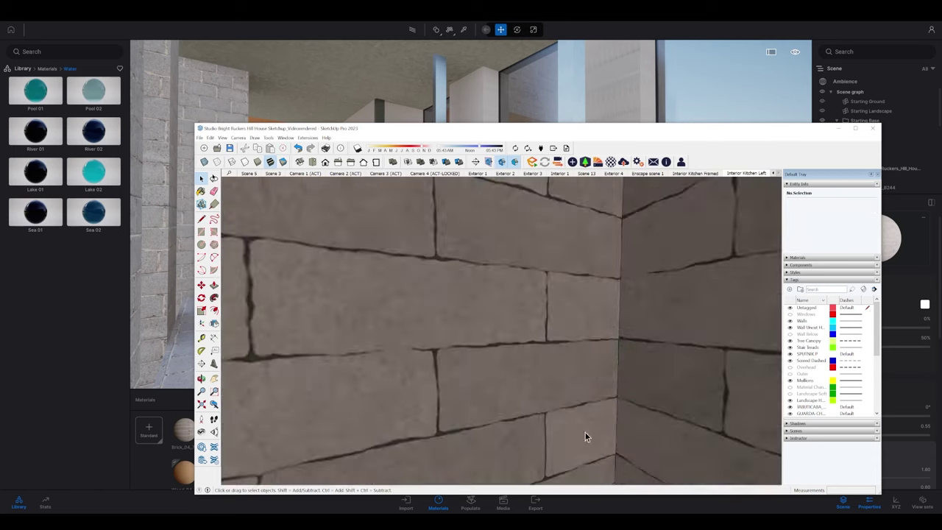
{"action": "right_click", "coordinate": [708, 377]}
{"action": "left_click", "coordinate": [730, 461]}
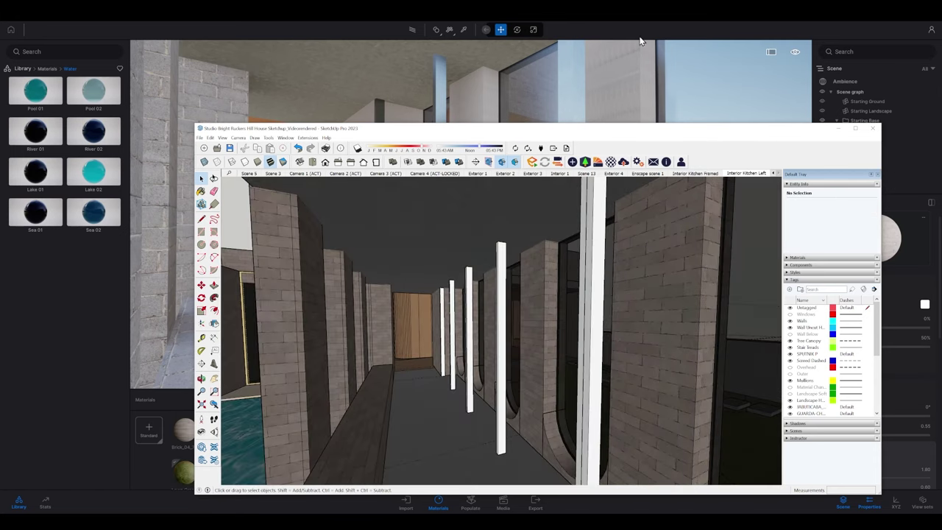
{"action": "left_click", "coordinate": [641, 38]}
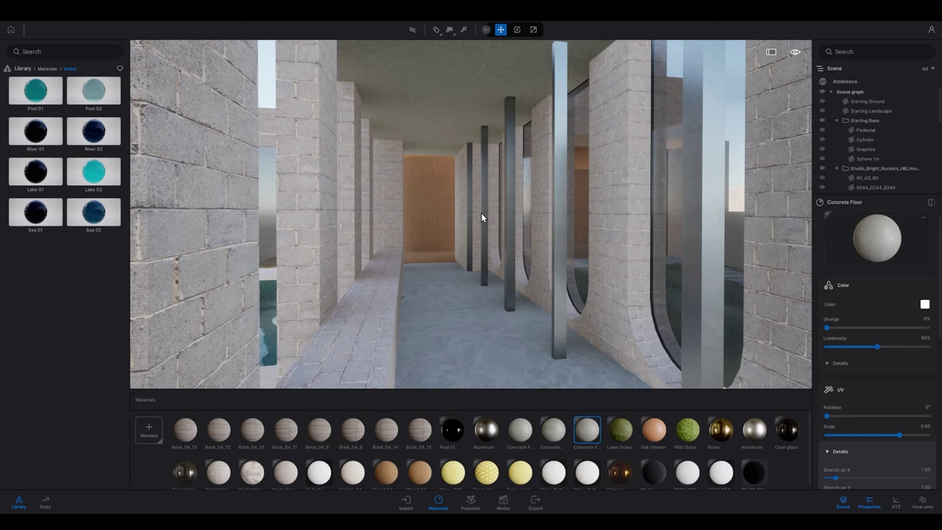
{"action": "key", "text": "ctrl+s"}
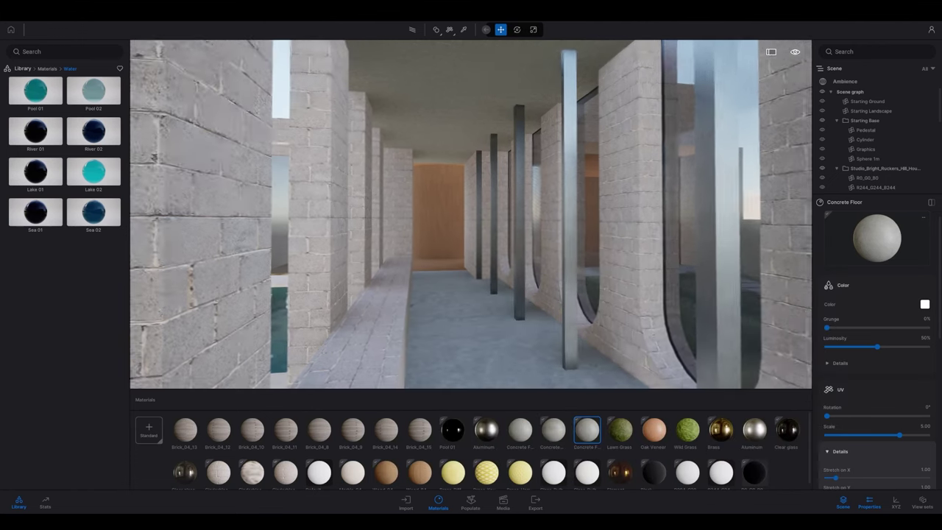
In SketchUp, use Push/Pull to recess the concrete lintel face beside the wood-clad wall, and synchronize the change to Twinmotion
{"action": "key", "text": "d"}
{"action": "key", "text": "w"}
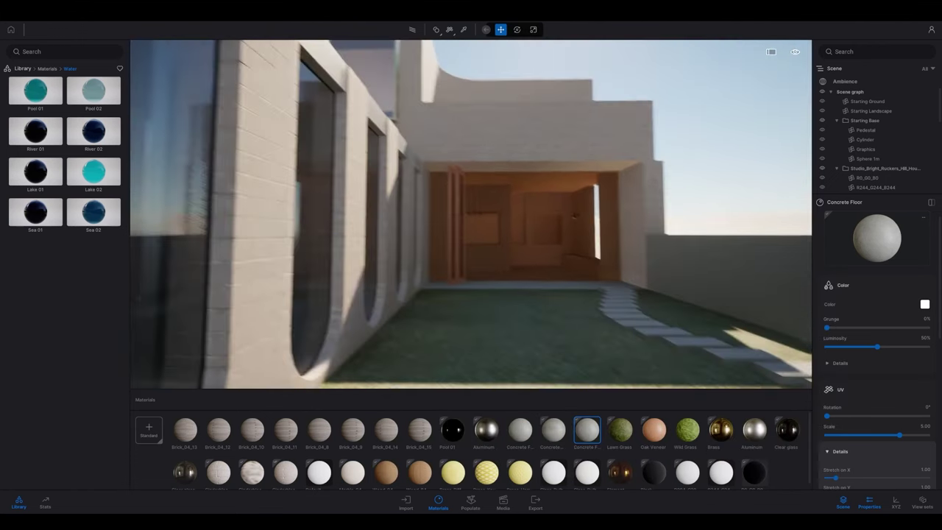
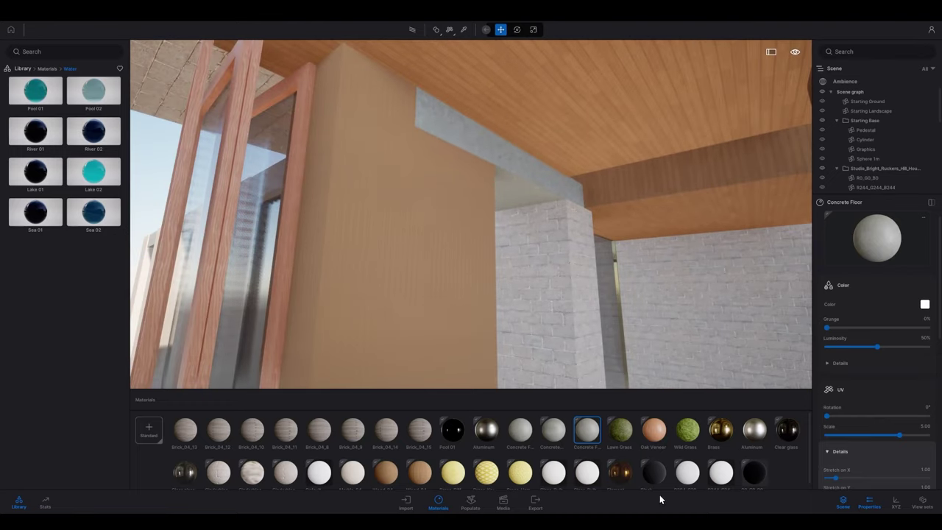
{"action": "mouse_move", "coordinate": [651, 522]}
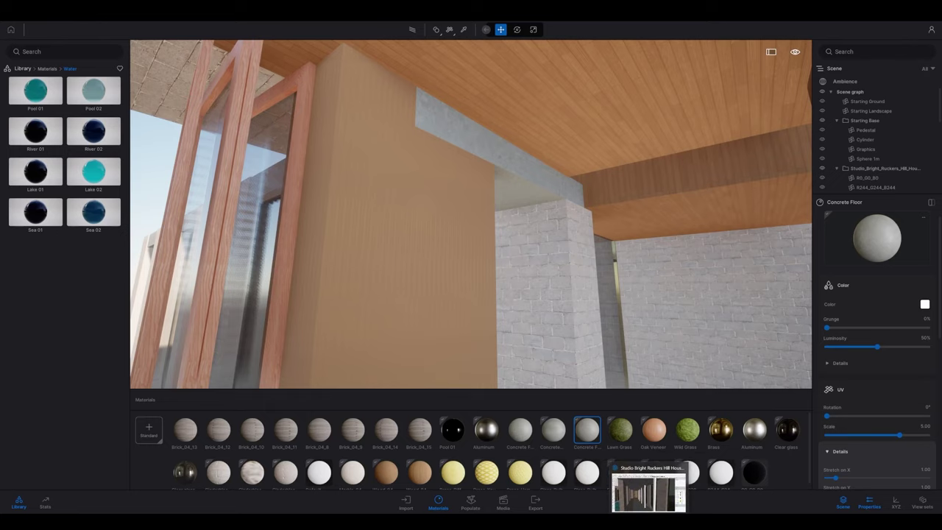
{"action": "left_click", "coordinate": [651, 489]}
{"action": "mouse_move", "coordinate": [254, 236]}
{"action": "middle_mouse_down"}
{"action": "mouse_move", "coordinate": [487, 281]}
{"action": "mouse_move", "coordinate": [650, 287]}
{"action": "mouse_move", "coordinate": [681, 281]}
{"action": "mouse_move", "coordinate": [675, 260]}
{"action": "mouse_move", "coordinate": [738, 253]}
{"action": "middle_mouse_up"}
{"action": "scroll", "coordinate": [605, 283], "scroll_direction": "down", "scroll_amount": 4}
{"action": "mouse_move", "coordinate": [605, 283]}
{"action": "middle_mouse_down"}
{"action": "mouse_move", "coordinate": [597, 275]}
{"action": "mouse_move", "coordinate": [580, 309]}
{"action": "mouse_move", "coordinate": [633, 218]}
{"action": "mouse_move", "coordinate": [622, 235]}
{"action": "mouse_move", "coordinate": [732, 227]}
{"action": "middle_mouse_up"}
{"action": "left_click", "coordinate": [630, 221]}
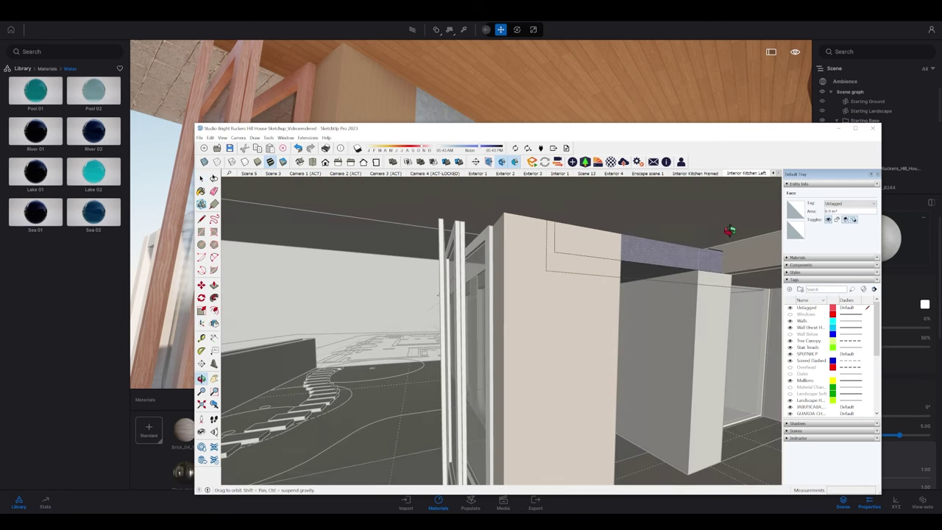
{"action": "key", "text": "p"}
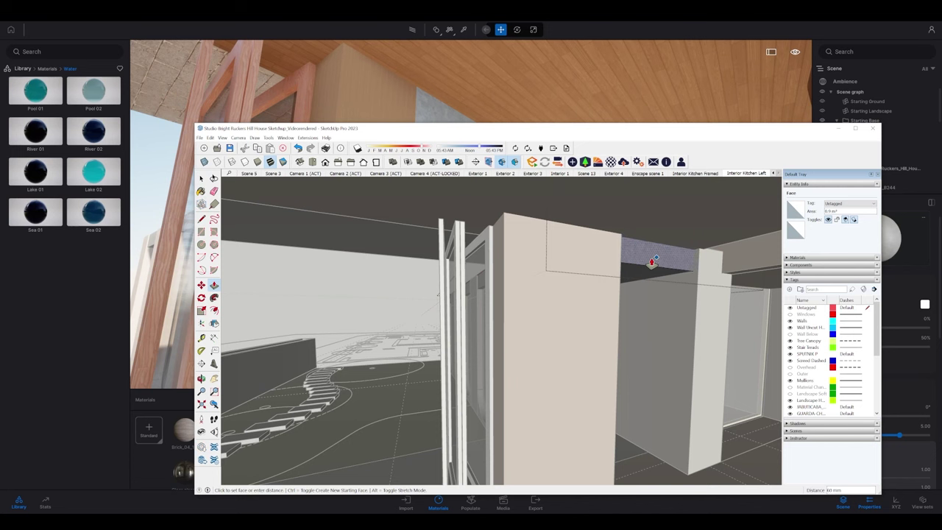
{"action": "left_click", "coordinate": [651, 263]}
{"action": "key", "text": "space"}
{"action": "left_click", "coordinate": [362, 276]}
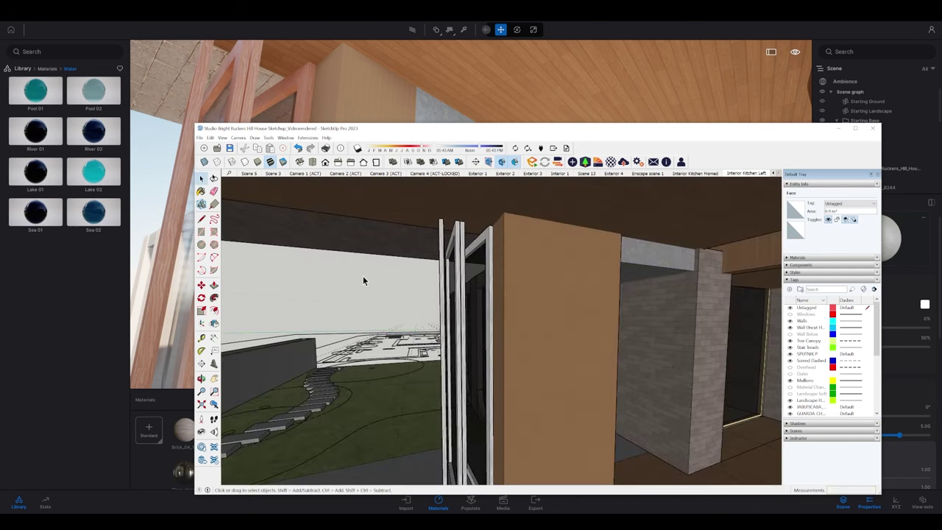
{"action": "left_click", "coordinate": [516, 150]}
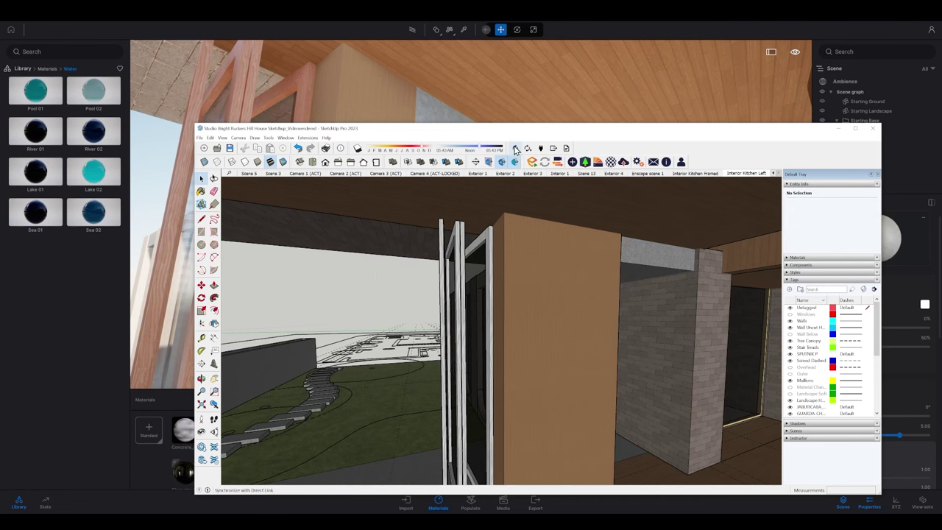
{"action": "left_click", "coordinate": [491, 70]}
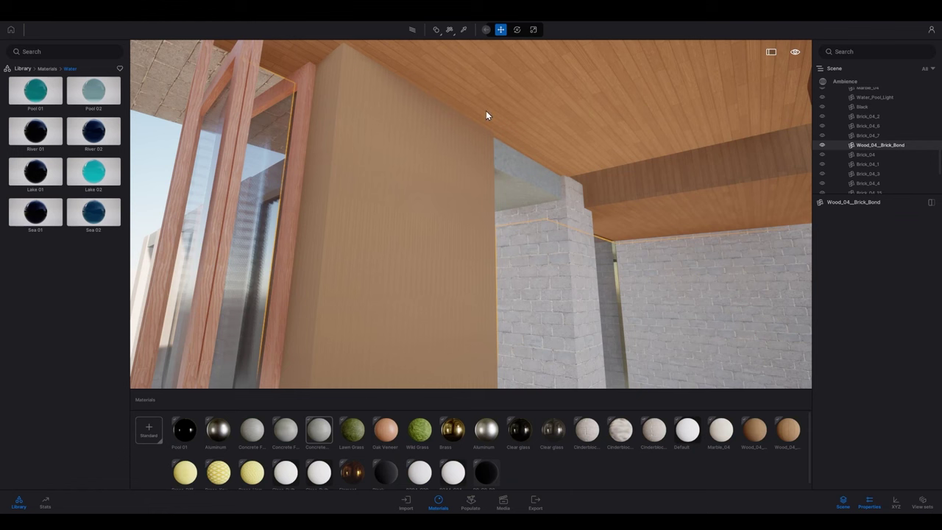
Inspect the materials on the garden facade with the path tracer and examine the brickwork along the pool corridor
{"action": "right_click_drag", "start_coordinate": [604, 256], "coordinate": [596, 253]}
{"action": "left_click", "coordinate": [167, 164]}
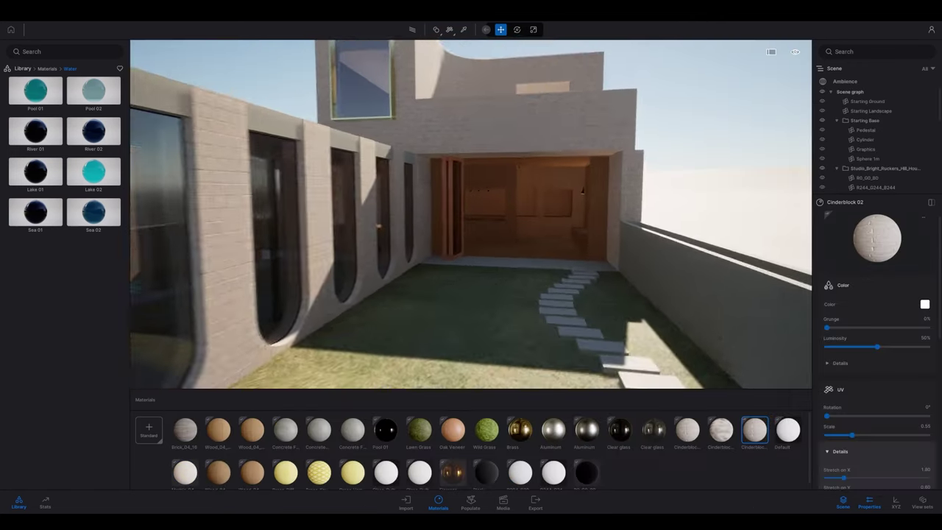
{"action": "right_click_drag", "start_coordinate": [471, 214], "coordinate": [404, 206]}
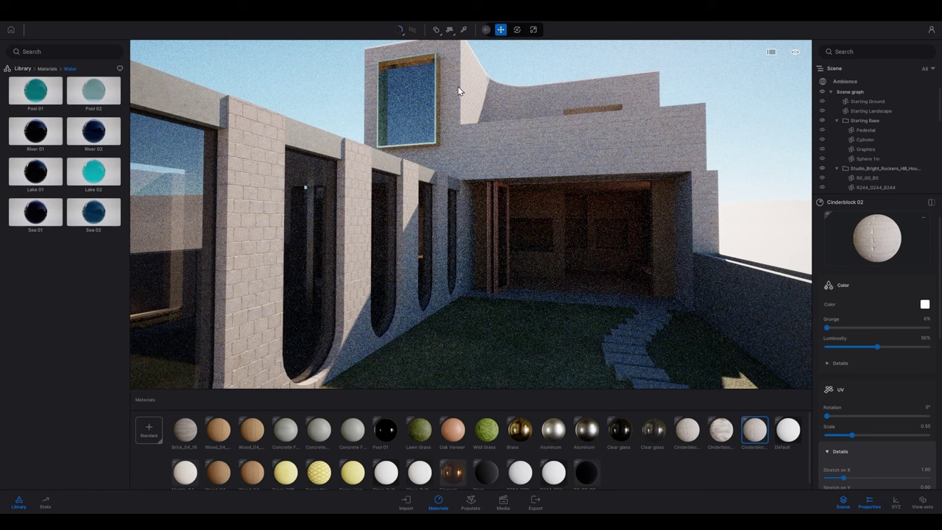
{"action": "key", "text": "r"}
{"action": "key", "text": "w"}
{"action": "mouse_move", "coordinate": [378, 280]}
{"action": "right_mouse_down"}
{"action": "mouse_move", "coordinate": [309, 286]}
{"action": "mouse_move", "coordinate": [479, 285]}
{"action": "mouse_move", "coordinate": [468, 291]}
{"action": "right_mouse_up"}
{"action": "key", "text": "a"}
{"action": "key", "text": "w"}
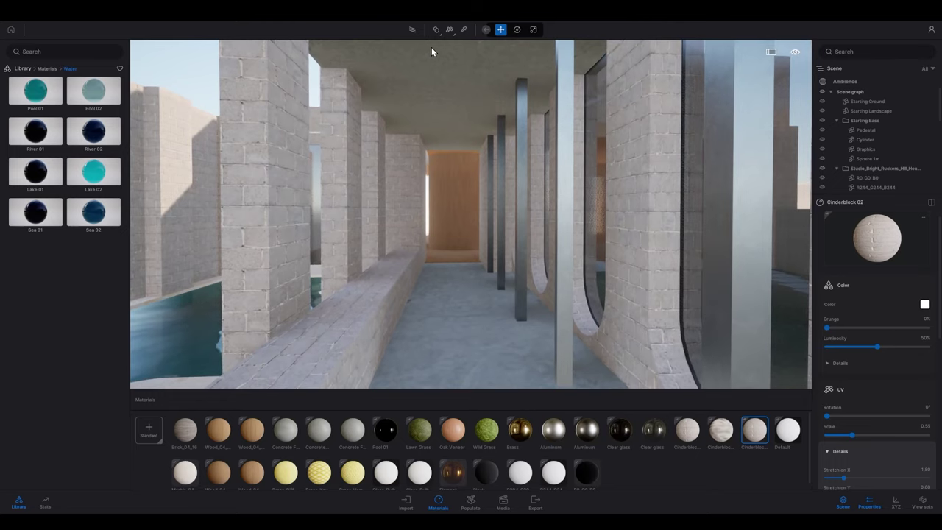
{"action": "key", "text": "r"}
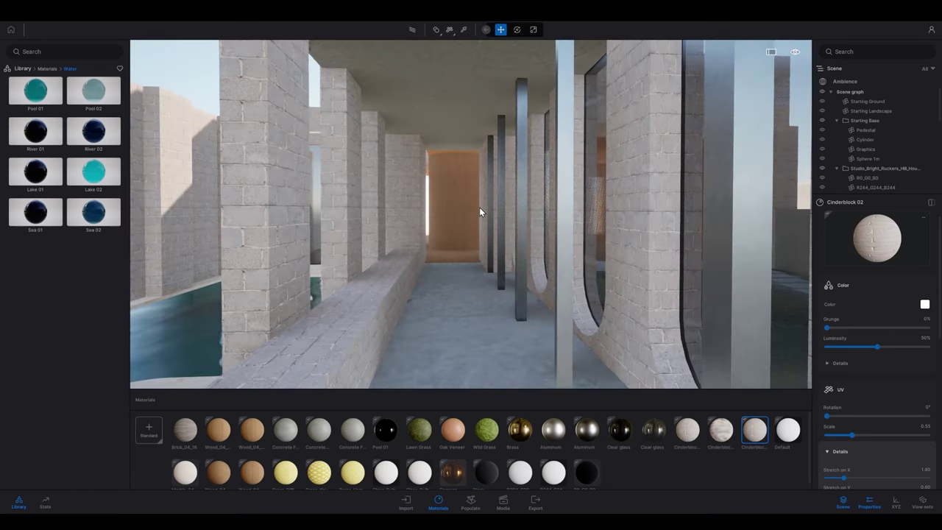
Frame the wood-clad interior from the garden opening and search the Home objects library for "table"
{"action": "key", "text": "d"}
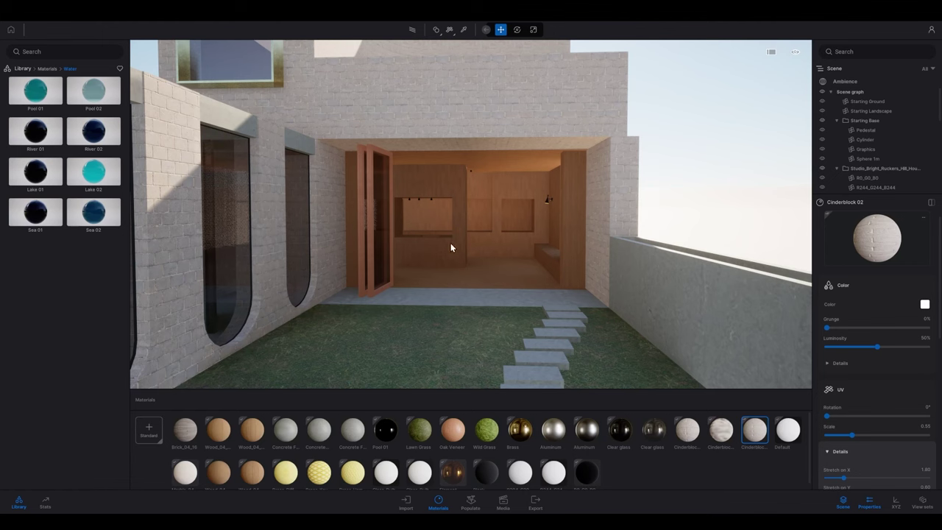
{"action": "key", "text": "w"}
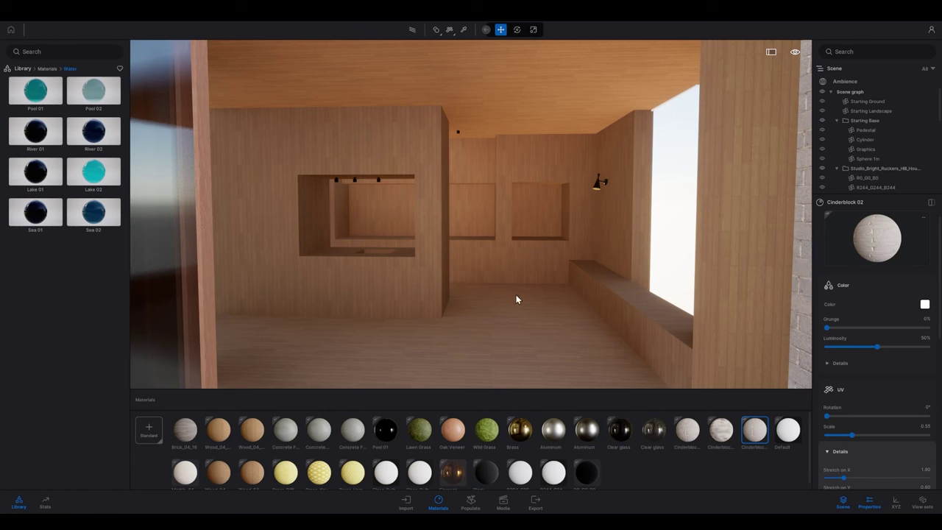
{"action": "right_click_drag", "start_coordinate": [516, 294], "coordinate": [529, 291]}
{"action": "middle_click_drag", "start_coordinate": [503, 294], "coordinate": [513, 300]}
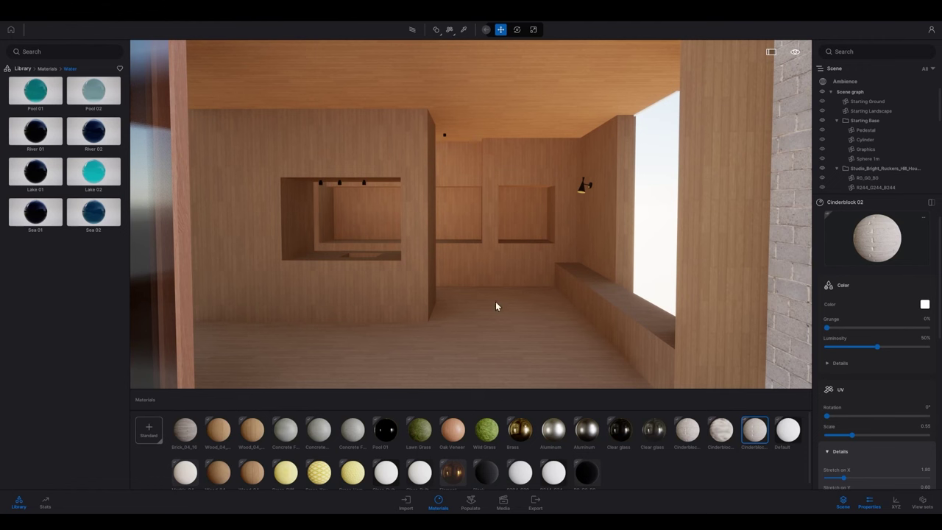
{"action": "middle_click_drag", "start_coordinate": [515, 327], "coordinate": [523, 330]}
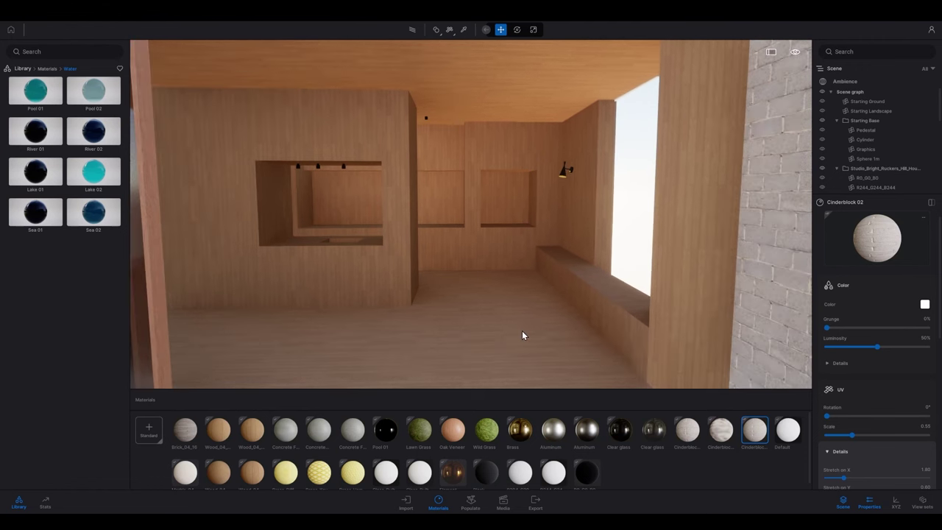
{"action": "left_click", "coordinate": [23, 69]}
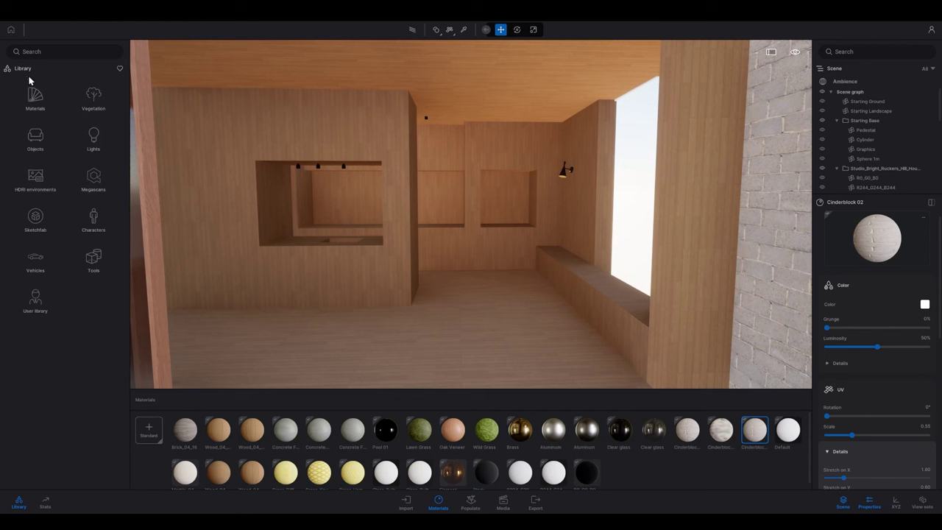
{"action": "left_click", "coordinate": [35, 142]}
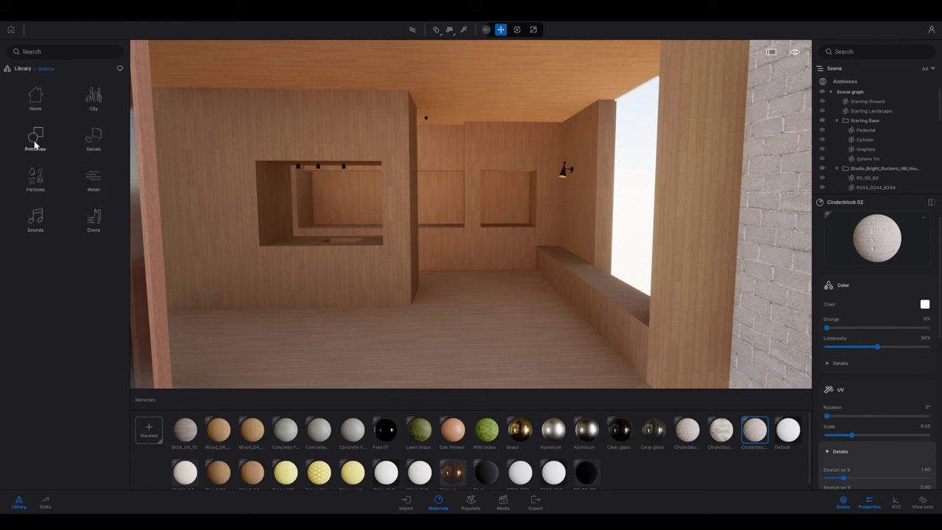
{"action": "left_click", "coordinate": [35, 96]}
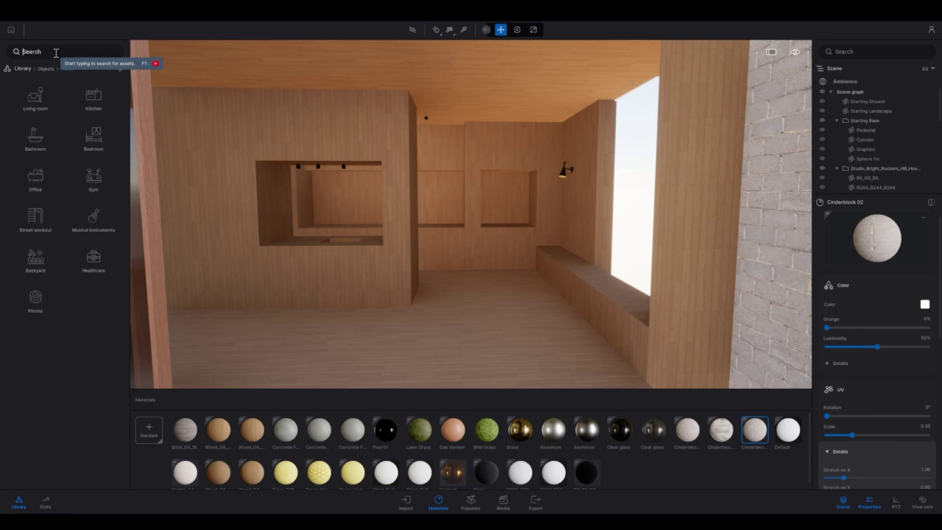
{"action": "type", "text": "table"}
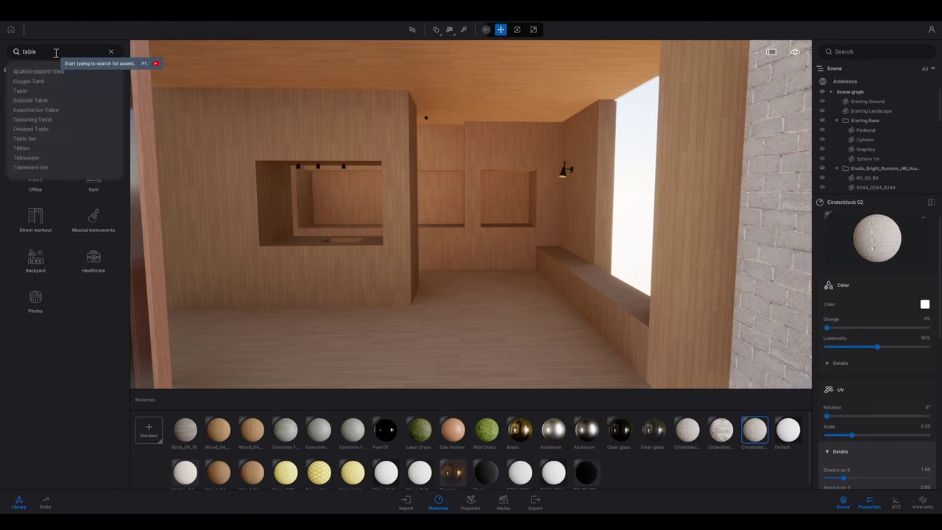
{"action": "key", "text": "Return"}
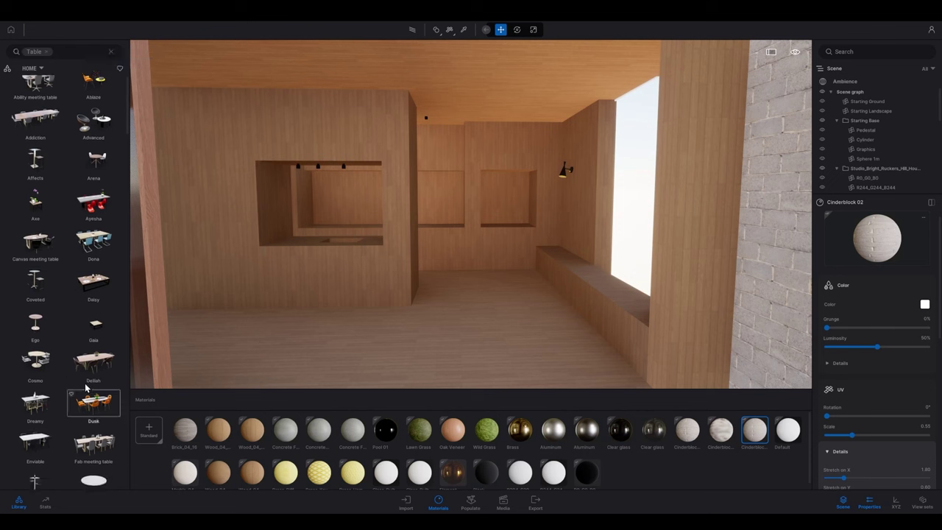
Browse the table assets in the Home category for a wooden table suited to the interior
{"action": "scroll", "coordinate": [85, 404], "scroll_direction": "down", "scroll_amount": 3}
{"action": "scroll", "coordinate": [85, 403], "scroll_direction": "down", "scroll_amount": 10}
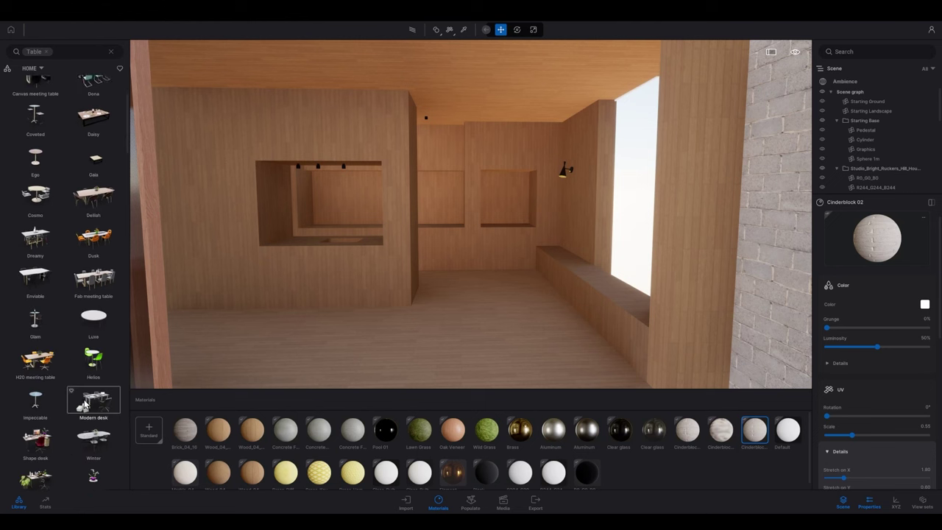
{"action": "scroll", "coordinate": [85, 403], "scroll_direction": "down", "scroll_amount": 5}
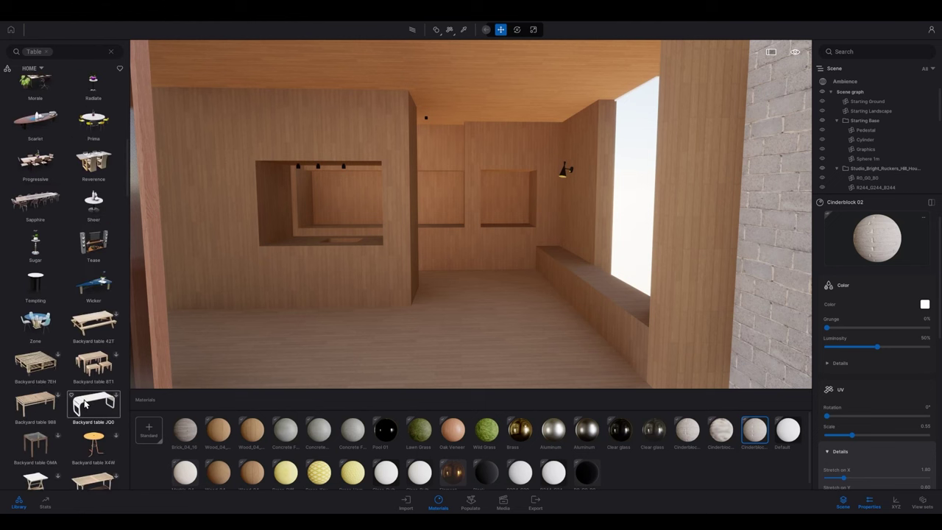
{"action": "scroll", "coordinate": [85, 403], "scroll_direction": "down", "scroll_amount": 2}
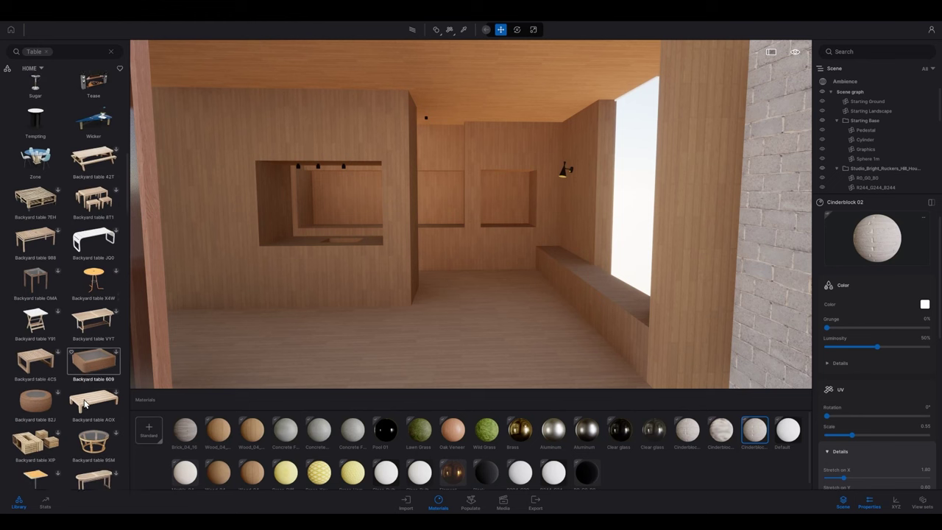
{"action": "scroll", "coordinate": [87, 377], "scroll_direction": "down", "scroll_amount": 5}
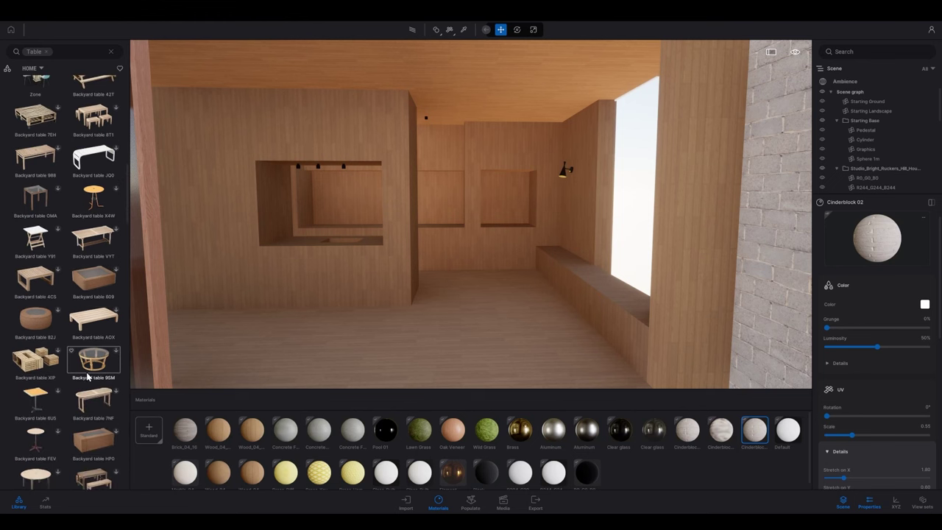
{"action": "scroll", "coordinate": [87, 378], "scroll_direction": "down", "scroll_amount": 6}
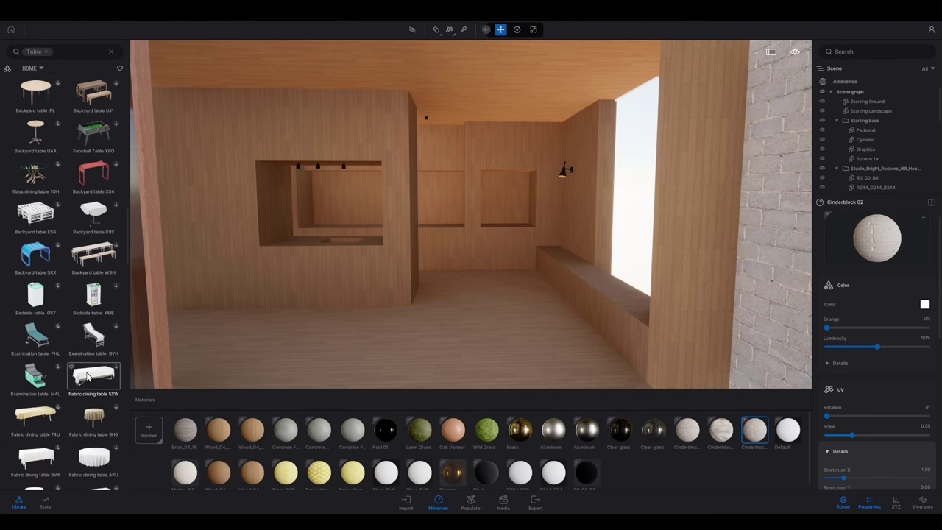
{"action": "scroll", "coordinate": [87, 377], "scroll_direction": "down", "scroll_amount": 2}
{"action": "scroll", "coordinate": [86, 378], "scroll_direction": "down", "scroll_amount": 4}
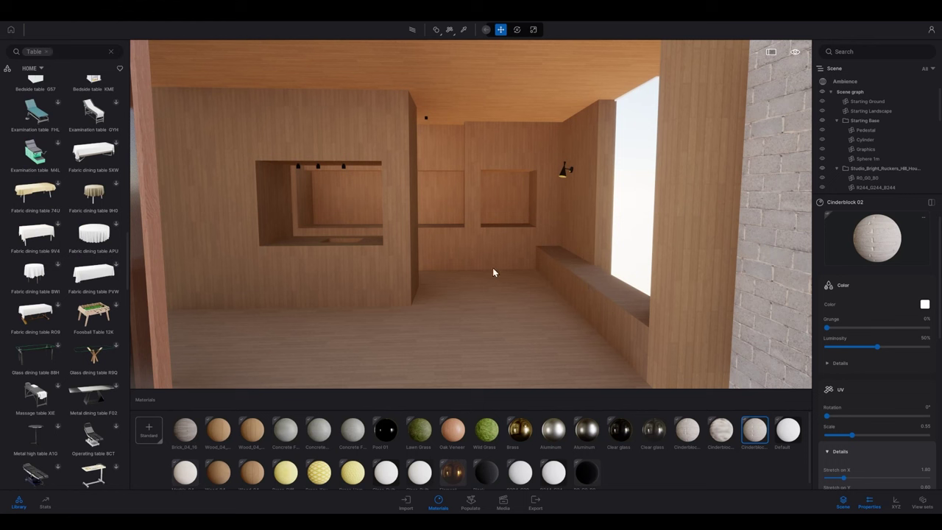
{"action": "scroll", "coordinate": [94, 354], "scroll_direction": "up", "scroll_amount": 4}
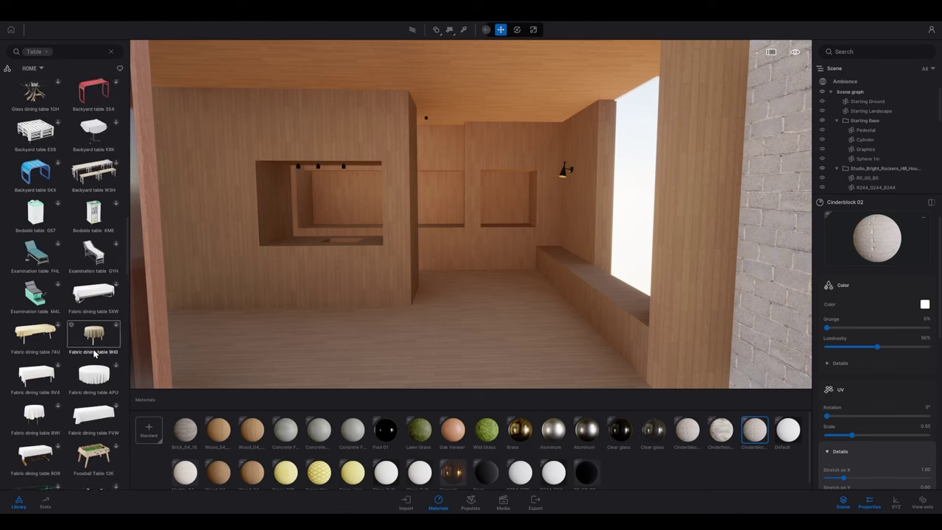
{"action": "scroll", "coordinate": [93, 354], "scroll_direction": "down", "scroll_amount": 10}
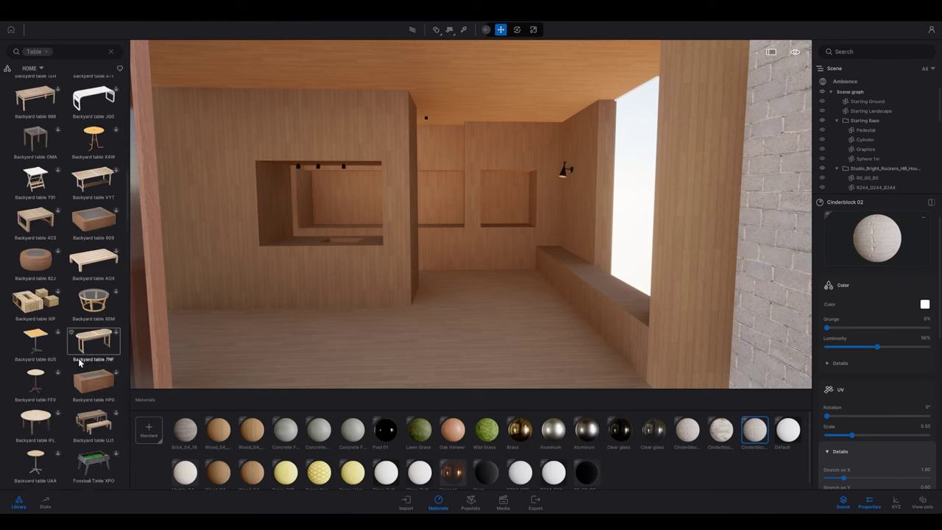
{"action": "scroll", "coordinate": [79, 361], "scroll_direction": "up", "scroll_amount": 4}
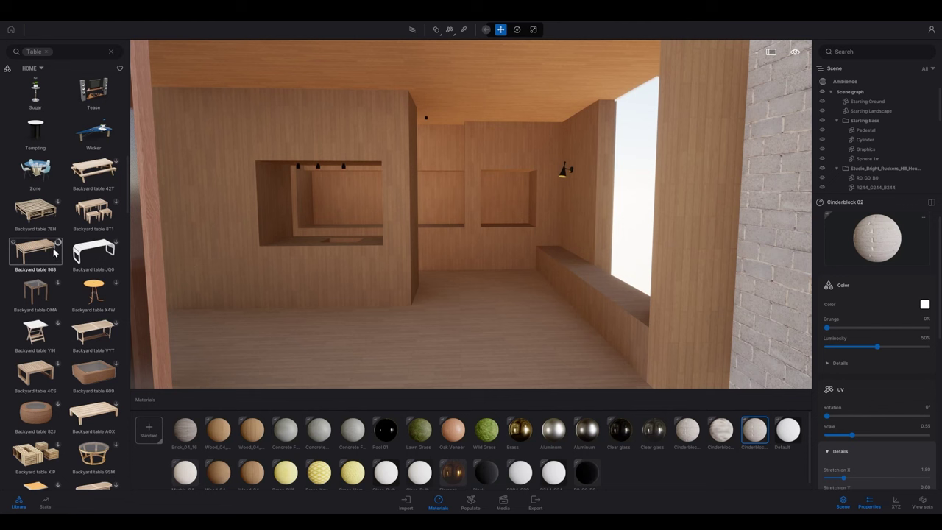
Place Backyard table 988 from the library on the wooden floor beside the window bench and adjust its placement
{"action": "left_click_drag", "start_coordinate": [51, 253], "coordinate": [517, 324]}
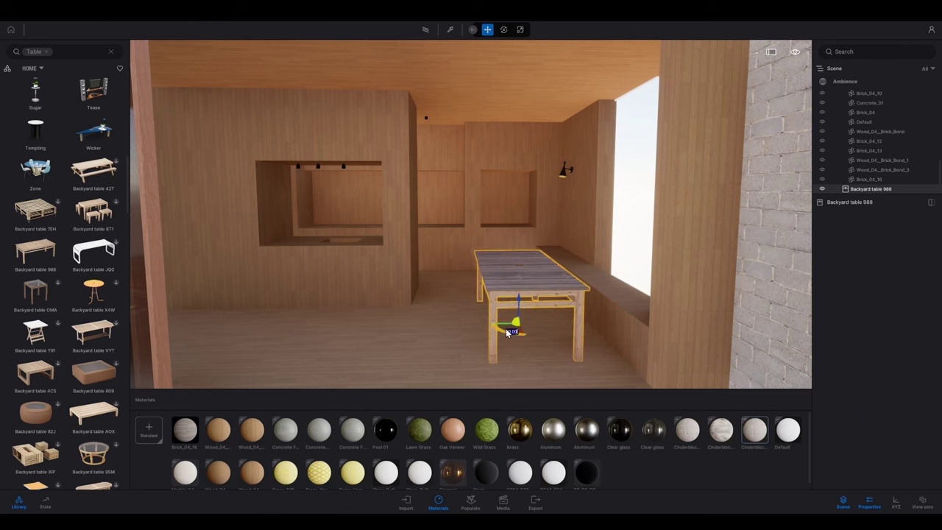
{"action": "left_click_drag", "start_coordinate": [507, 332], "coordinate": [527, 332]}
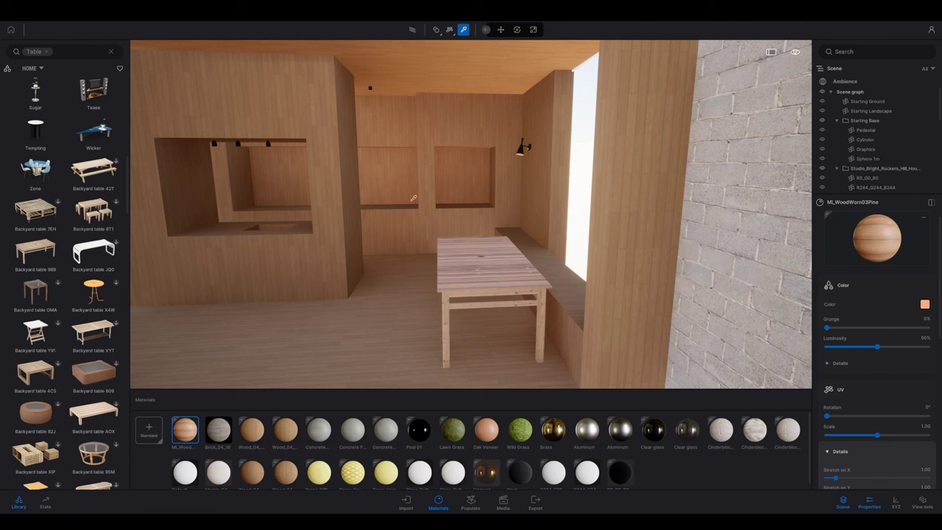
Clear the table search and browse the Kitchen chairs in the Home objects library
{"action": "scroll", "coordinate": [50, 258], "scroll_direction": "down", "scroll_amount": 2}
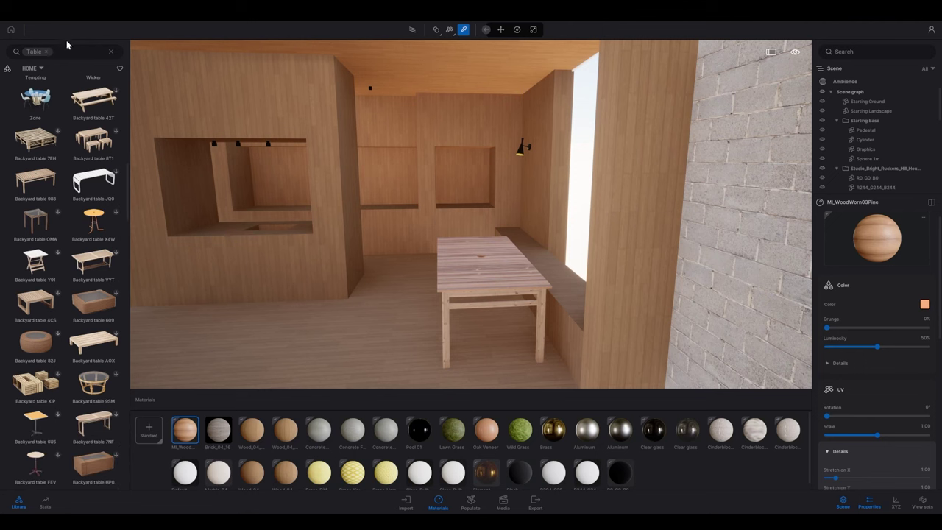
{"action": "left_click", "coordinate": [47, 52]}
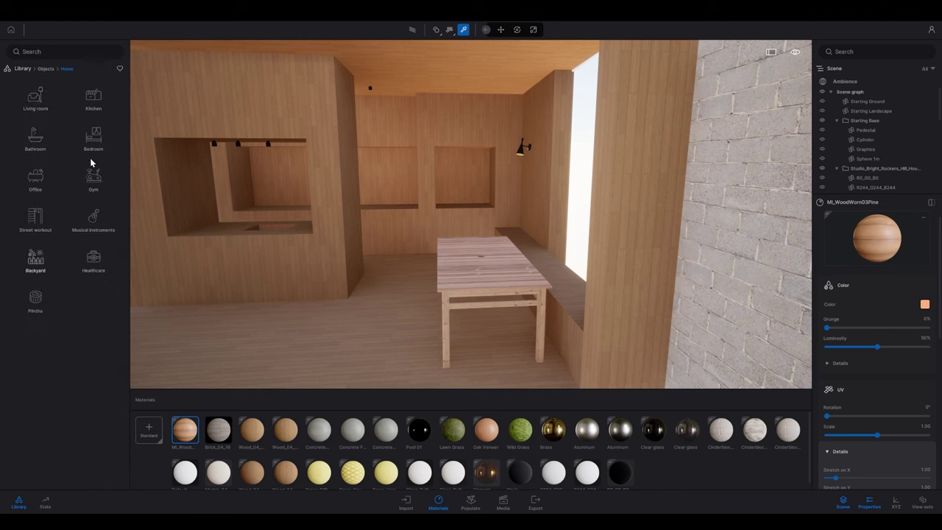
{"action": "left_click", "coordinate": [93, 98]}
{"action": "left_click", "coordinate": [36, 102]}
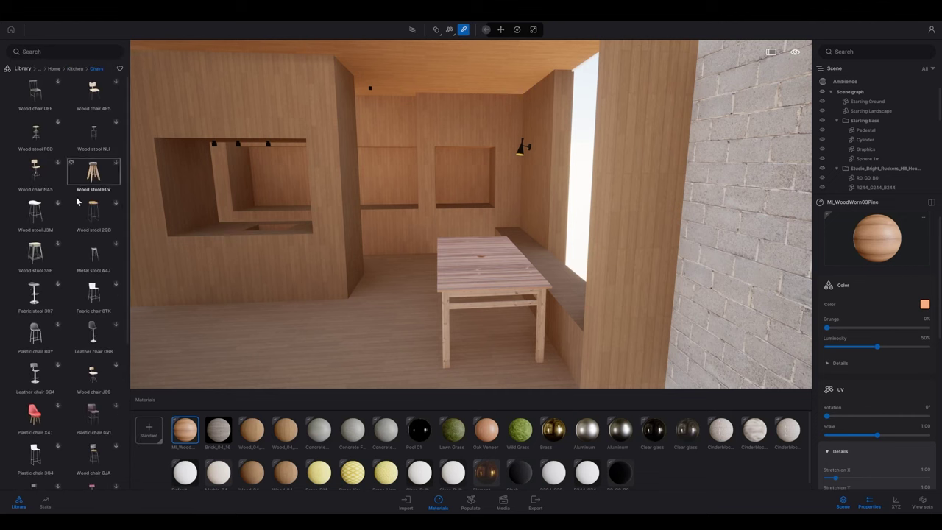
{"action": "scroll", "coordinate": [76, 203], "scroll_direction": "down", "scroll_amount": 2}
{"action": "scroll", "coordinate": [77, 203], "scroll_direction": "down", "scroll_amount": 4}
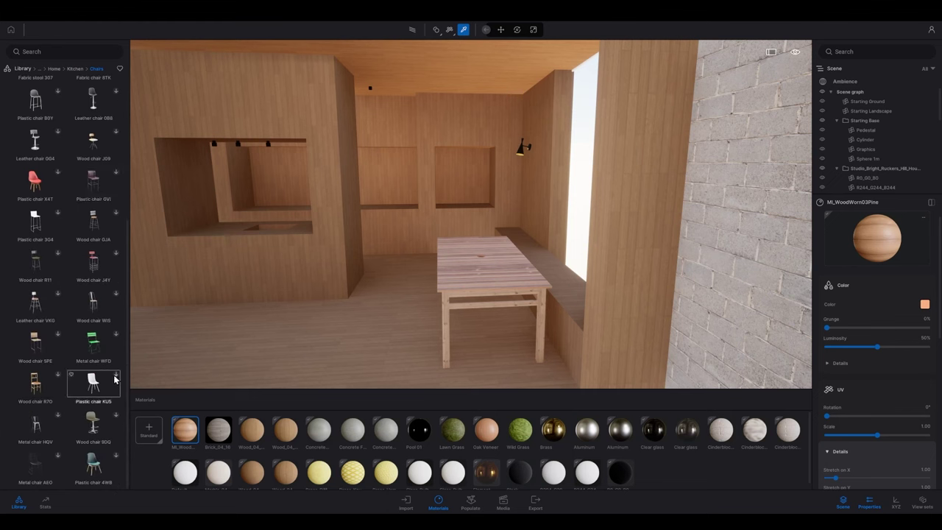
Try Metal chair HQV beside the wooden table and delete it
{"action": "left_click", "coordinate": [58, 416]}
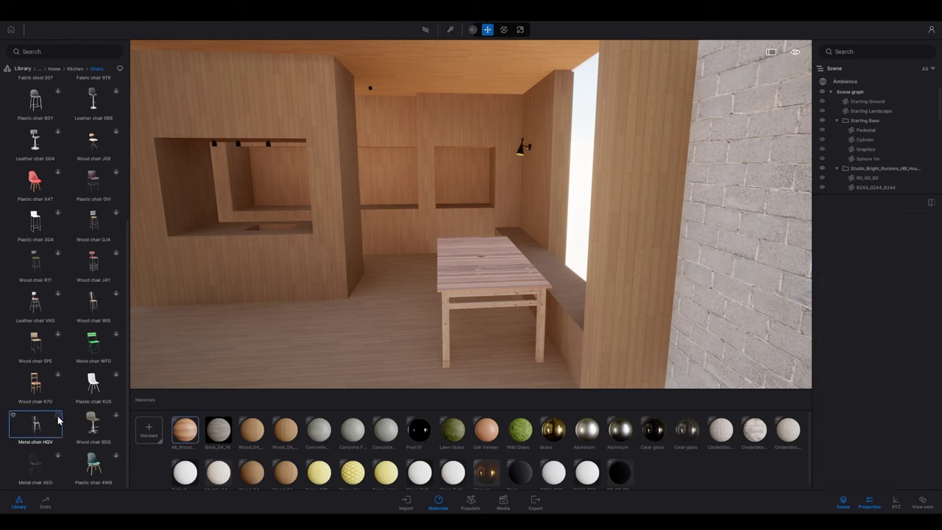
{"action": "left_click_drag", "start_coordinate": [59, 419], "coordinate": [417, 259]}
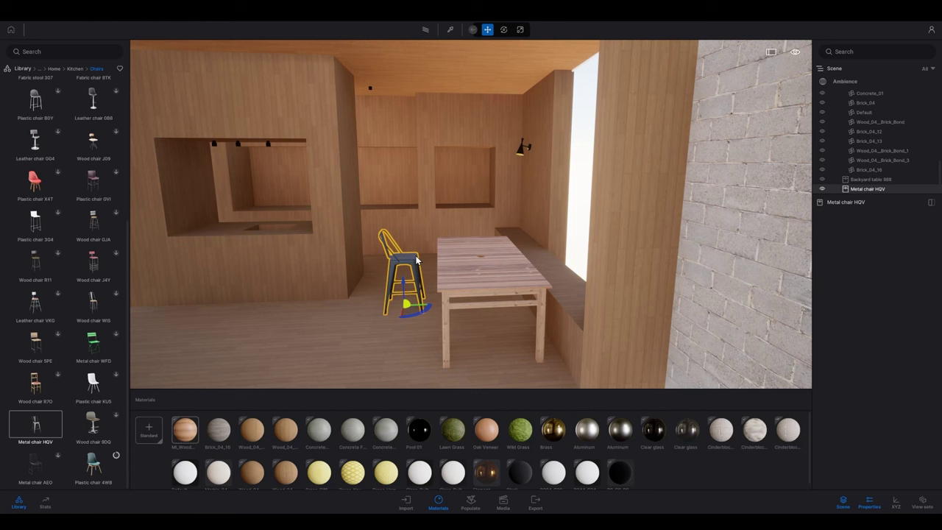
{"action": "key", "text": "Delete"}
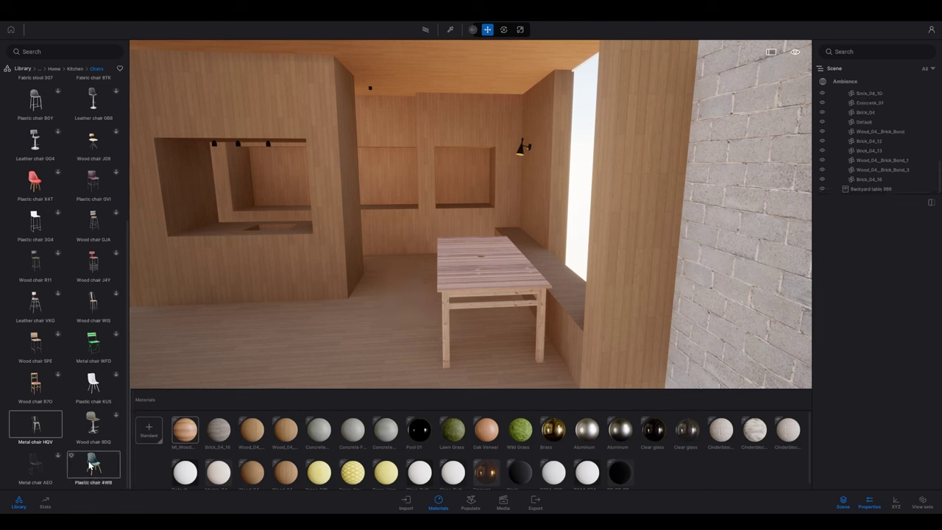
Place Plastic chair 4WB at the far end of the wooden table, turned to face the tabletop
{"action": "left_click_drag", "start_coordinate": [89, 464], "coordinate": [392, 296]}
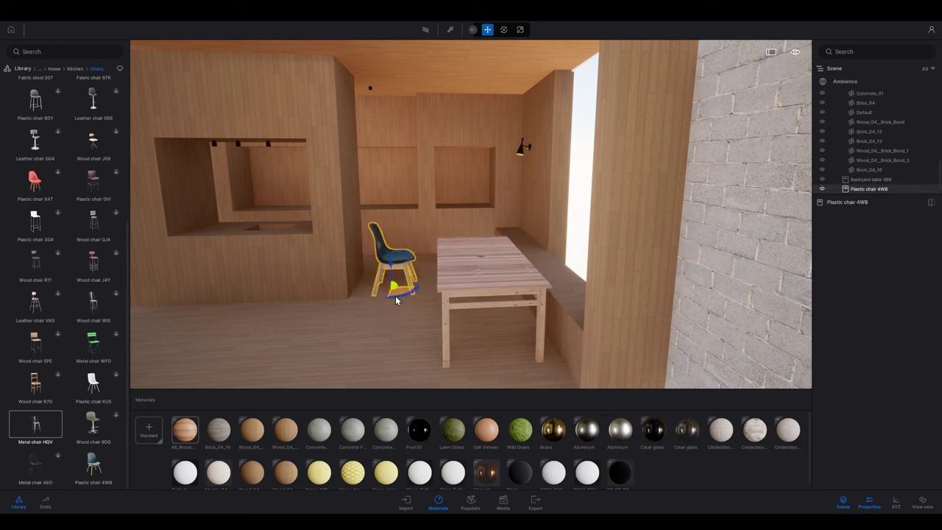
{"action": "left_click_drag", "start_coordinate": [397, 296], "coordinate": [455, 287]}
{"action": "left_click_drag", "start_coordinate": [482, 289], "coordinate": [484, 287]}
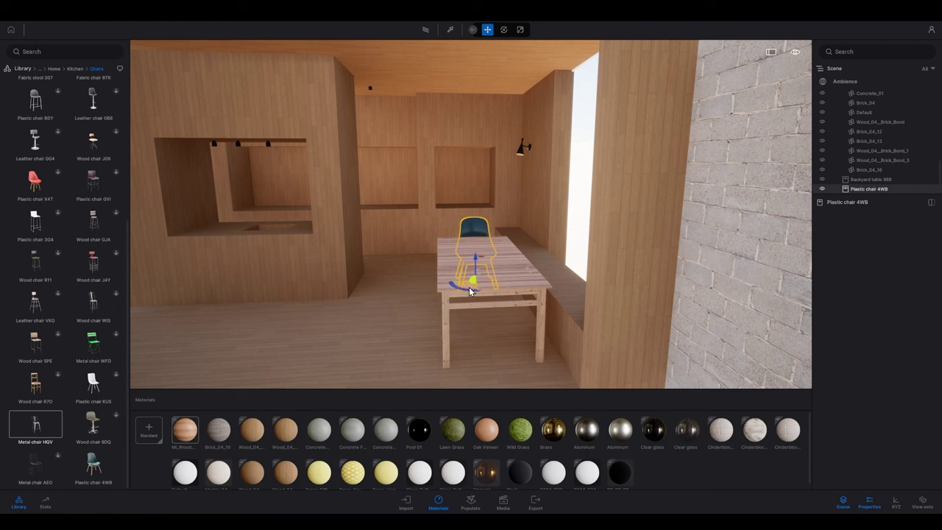
Duplicate the end chair as a Copy at the table's long side and rotate the duplicate to face the table
{"action": "left_click_drag", "start_coordinate": [468, 287], "coordinate": [390, 315], "text": "alt"}
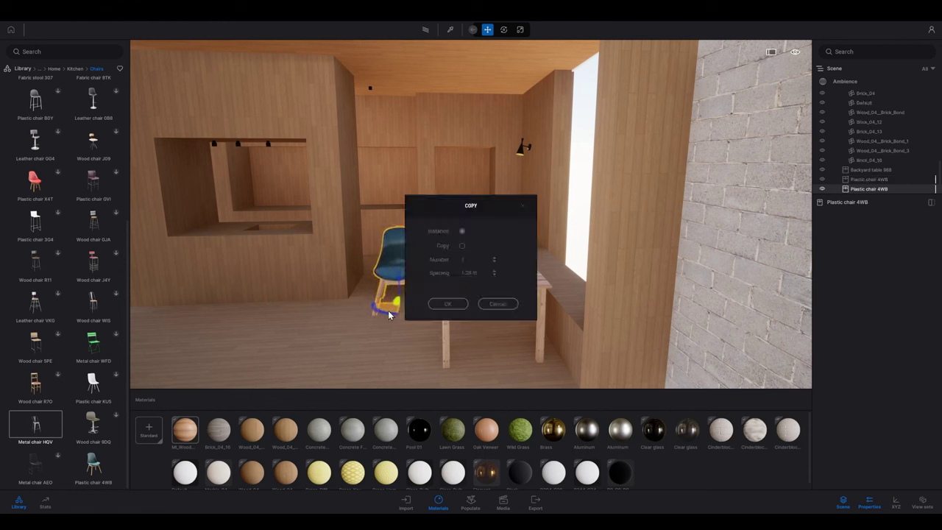
{"action": "left_click", "coordinate": [461, 245]}
{"action": "left_click", "coordinate": [450, 303]}
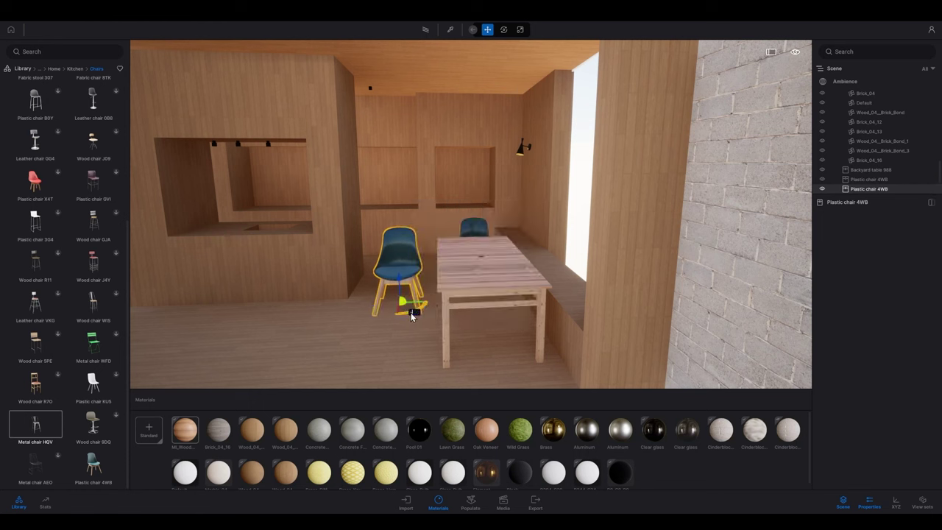
{"action": "left_click_drag", "start_coordinate": [411, 314], "coordinate": [442, 313]}
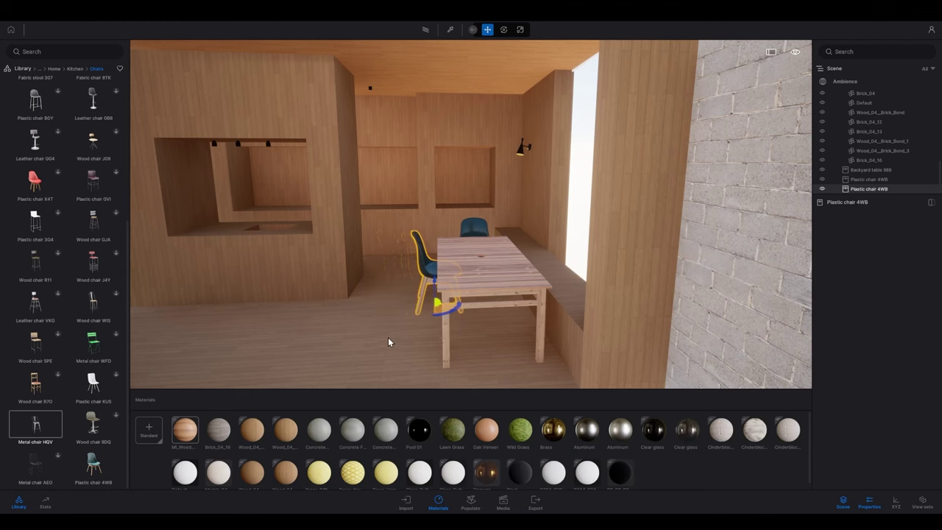
Show the table's transform values and set its Y size to 3 m
{"action": "key", "text": "a"}
{"action": "right_click_drag", "start_coordinate": [388, 337], "coordinate": [522, 337]}
{"action": "key", "text": "s"}
{"action": "key", "text": "w"}
{"action": "right_click_drag", "start_coordinate": [456, 341], "coordinate": [388, 346]}
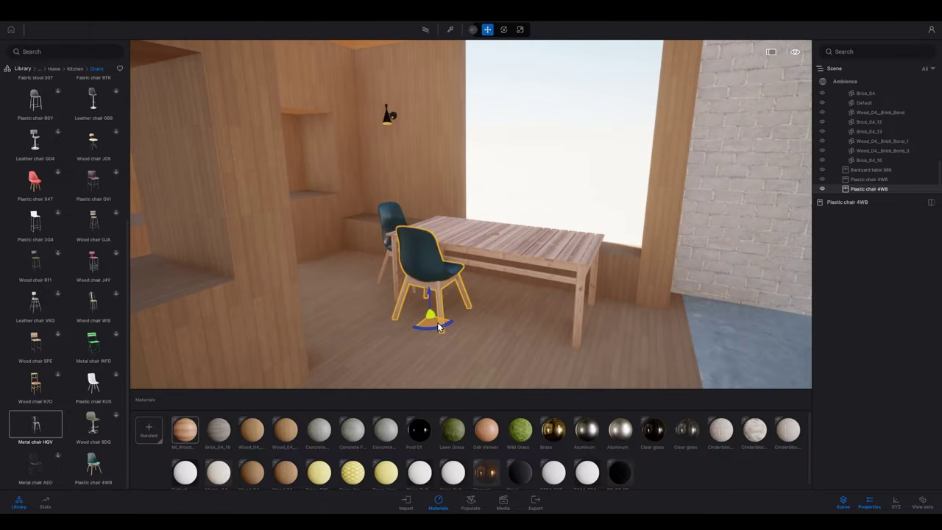
{"action": "left_click", "coordinate": [559, 250]}
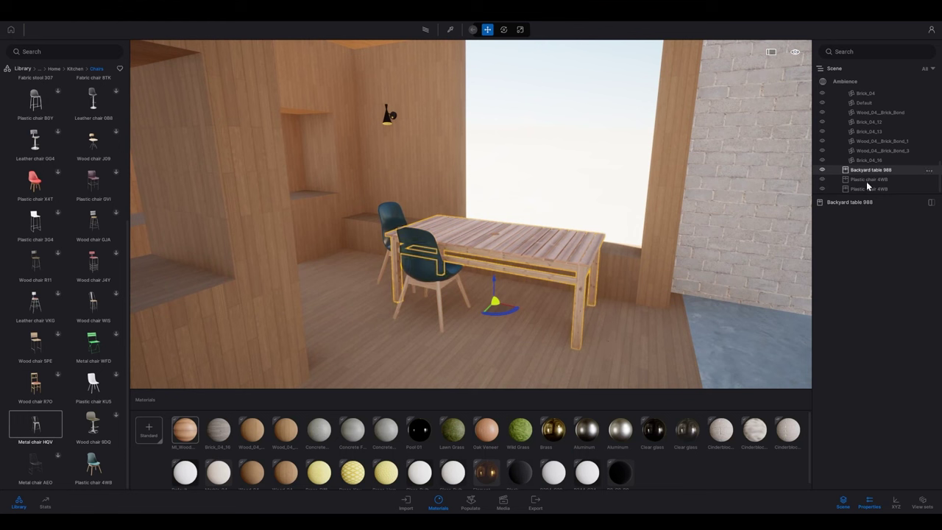
{"action": "left_click", "coordinate": [896, 506]}
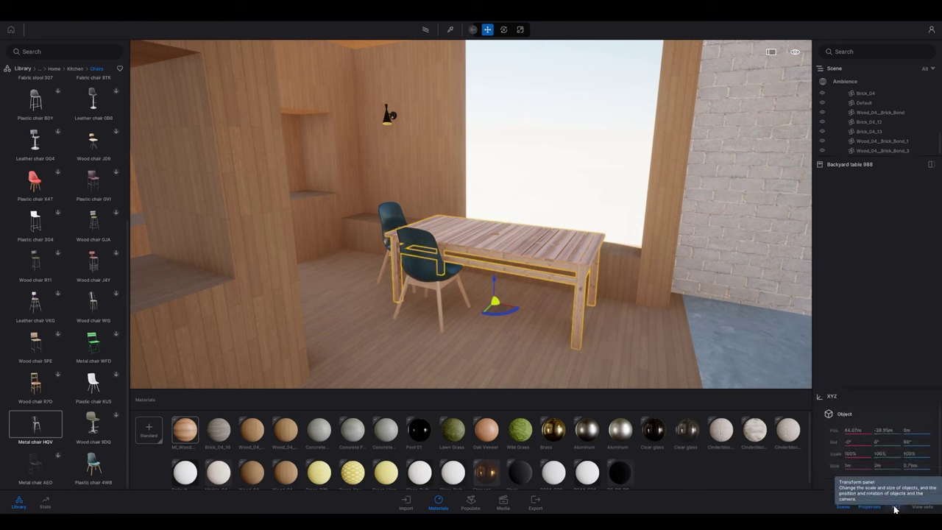
{"action": "left_click", "coordinate": [883, 466]}
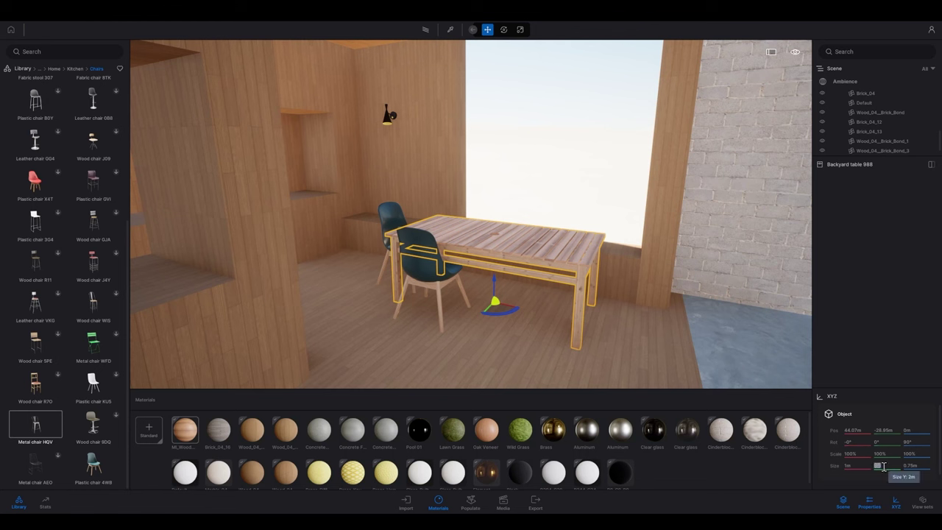
{"action": "type", "text": "3"}
{"action": "key", "text": "Return"}
{"action": "key", "text": "Escape"}
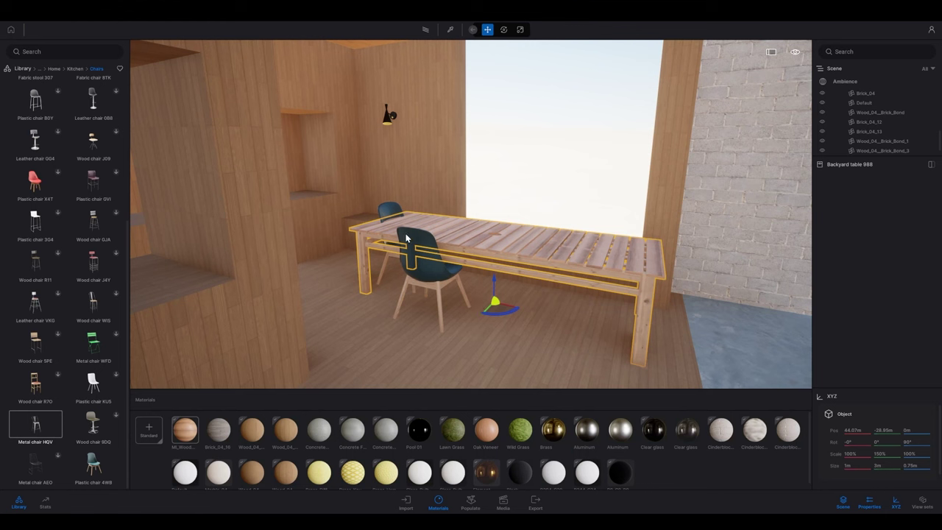
Set the table's Y size to 2.4 m and shift the table slightly towards the garden opening, to X 44 m
{"action": "left_click", "coordinate": [881, 466]}
{"action": "type", "text": "2.4"}
{"action": "key", "text": "Return"}
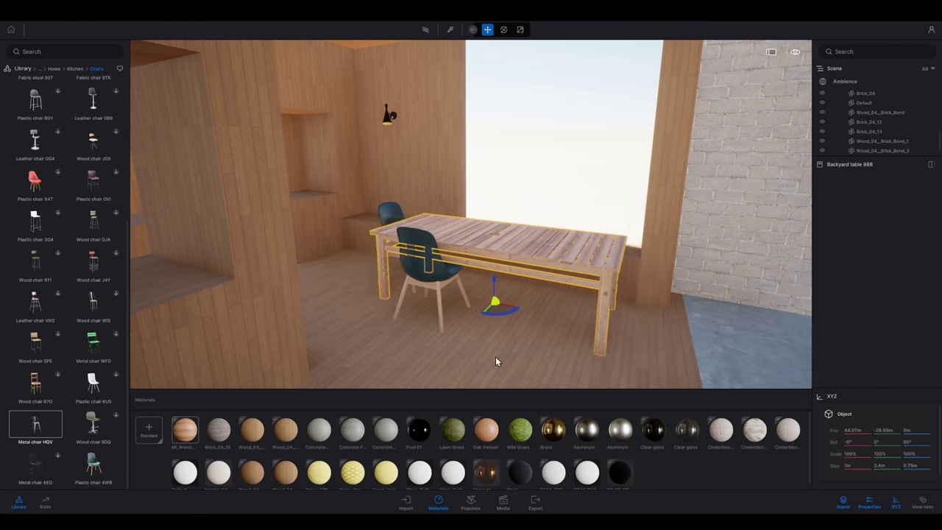
{"action": "left_click_drag", "start_coordinate": [504, 310], "coordinate": [513, 309]}
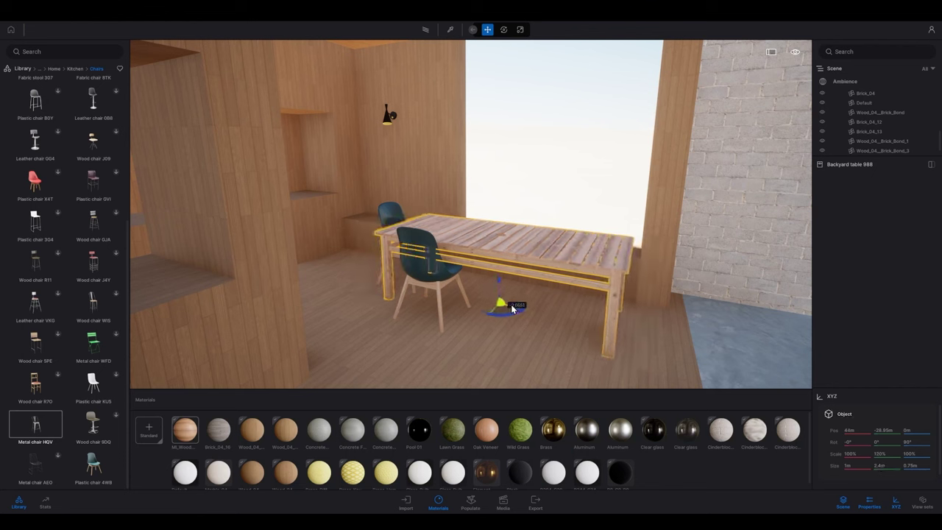
Adjust the side chair's position and copy it twice along the table's long side at 0.62 m spacing, using the Copy option
{"action": "left_click", "coordinate": [426, 283]}
{"action": "left_click_drag", "start_coordinate": [441, 326], "coordinate": [486, 331]}
{"action": "left_click", "coordinate": [432, 323]}
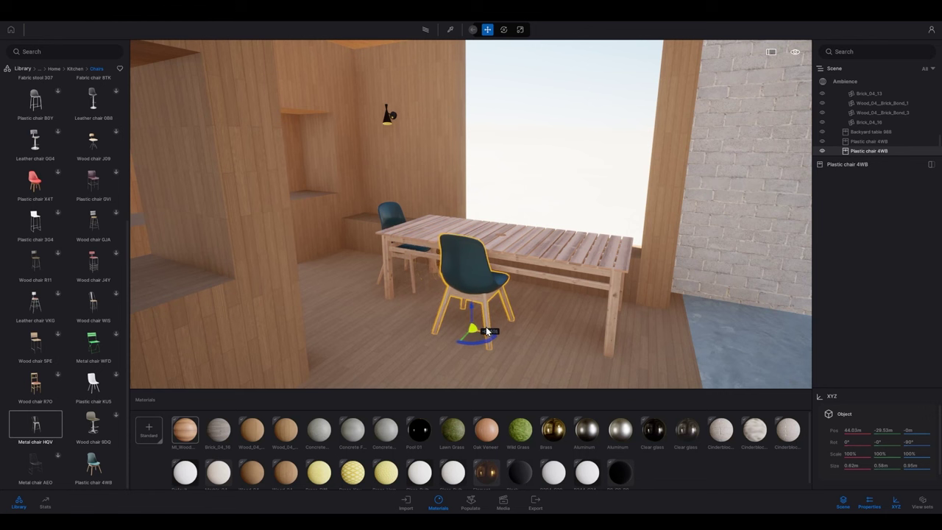
{"action": "key", "text": "ctrl+z"}
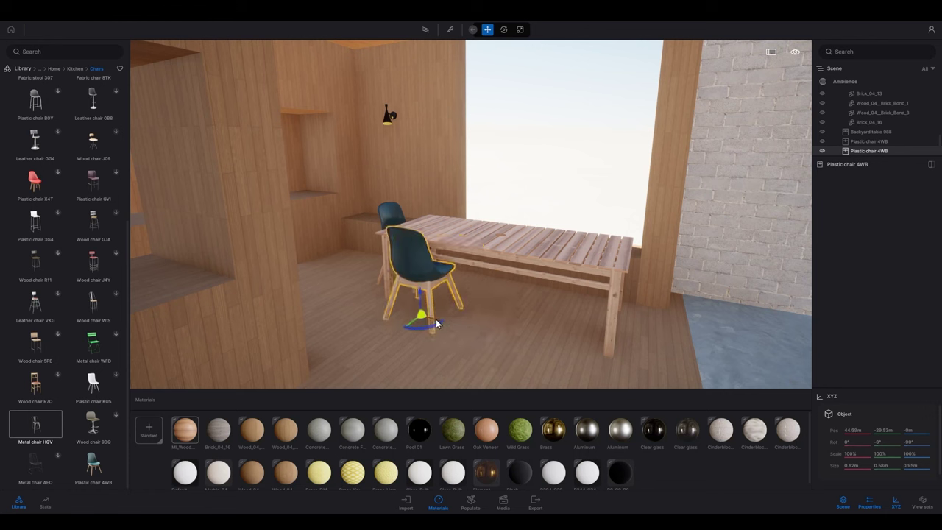
{"action": "left_click_drag", "start_coordinate": [436, 322], "coordinate": [491, 334], "text": "alt"}
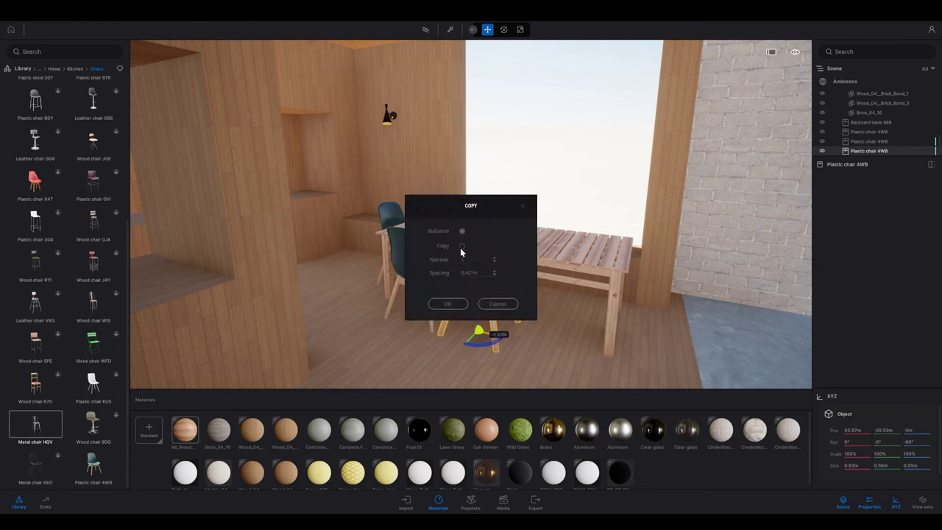
{"action": "left_click", "coordinate": [461, 246]}
{"action": "left_click", "coordinate": [447, 304]}
{"action": "left_click", "coordinate": [597, 294]}
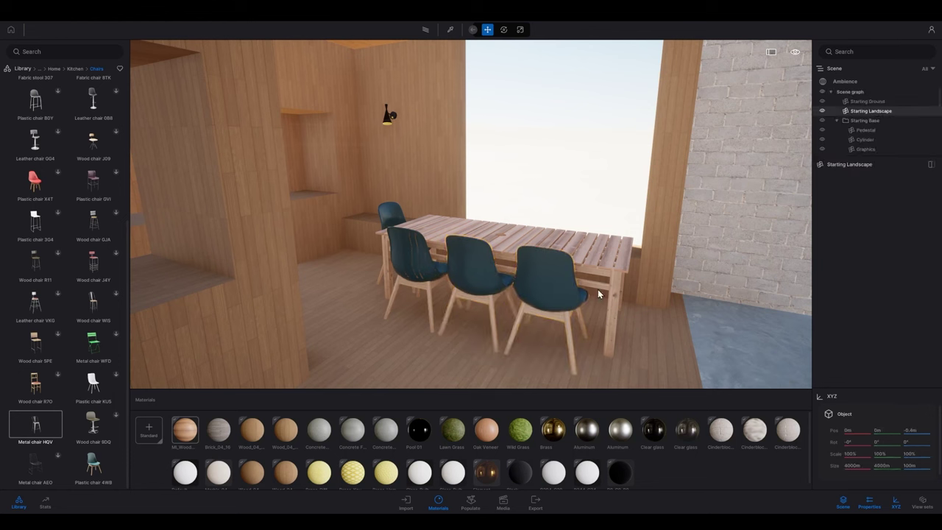
{"action": "left_click", "coordinate": [580, 53]}
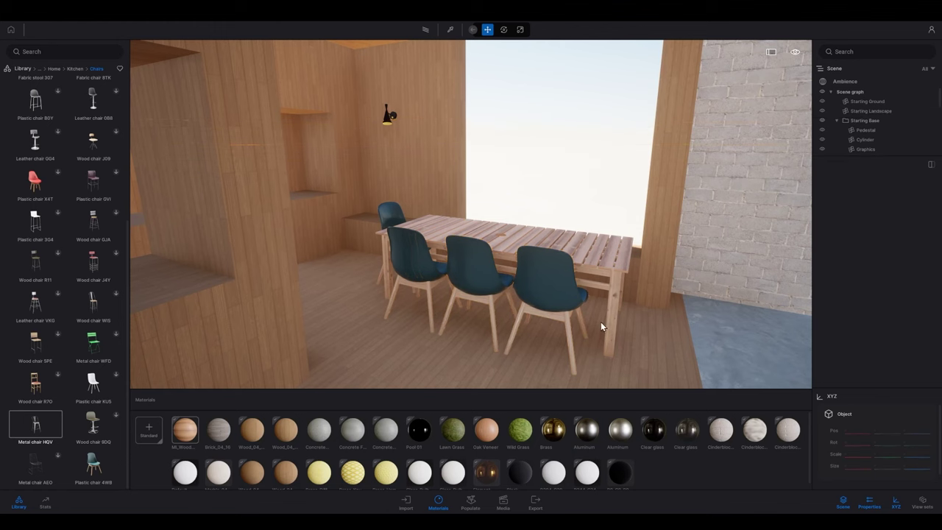
Inspect the dining table and chair arrangement from the garden opening and check the chair at the far end
{"action": "middle_click_drag", "start_coordinate": [601, 319], "coordinate": [563, 322], "text": "shift"}
{"action": "key", "text": "s"}
{"action": "key", "text": "d"}
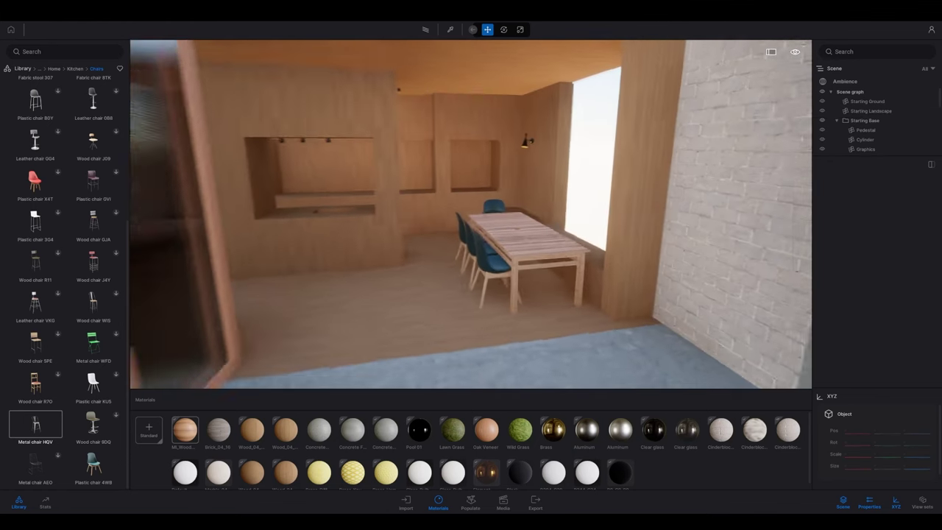
{"action": "key", "text": "w"}
{"action": "key", "text": "a"}
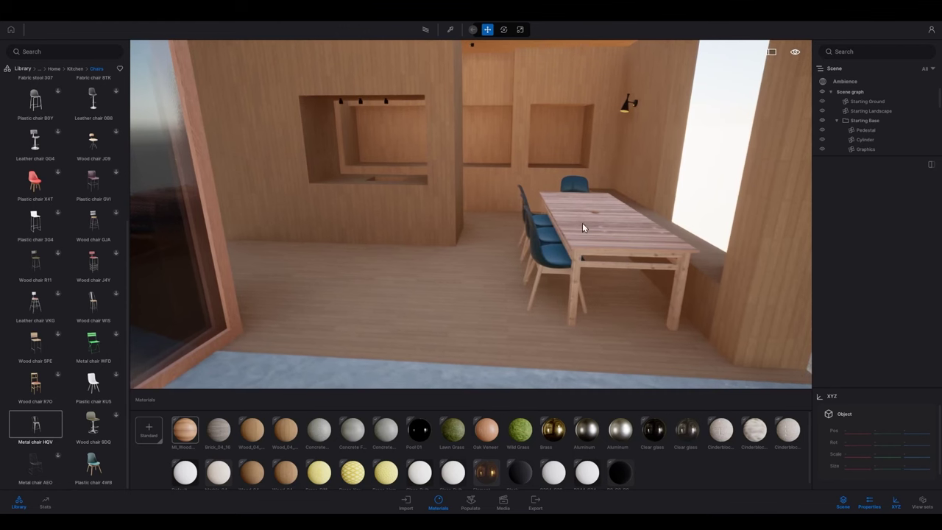
{"action": "left_click", "coordinate": [570, 234]}
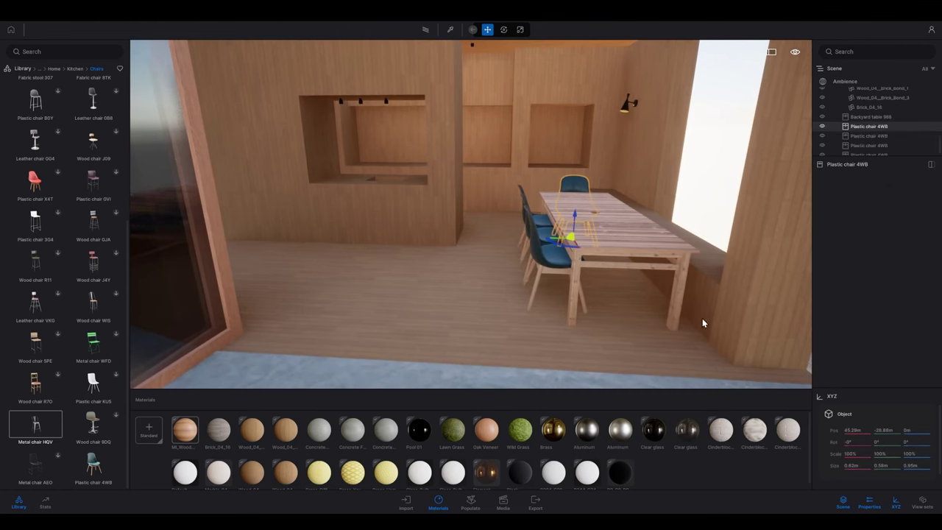
{"action": "left_click", "coordinate": [636, 308]}
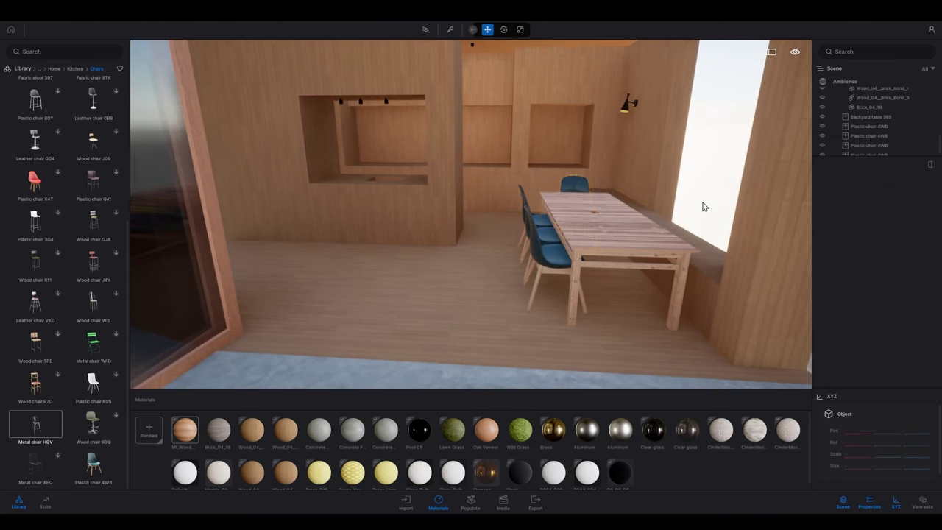
{"action": "key", "text": "s"}
{"action": "right_click_drag", "start_coordinate": [638, 302], "coordinate": [651, 265]}
{"action": "key", "text": "w"}
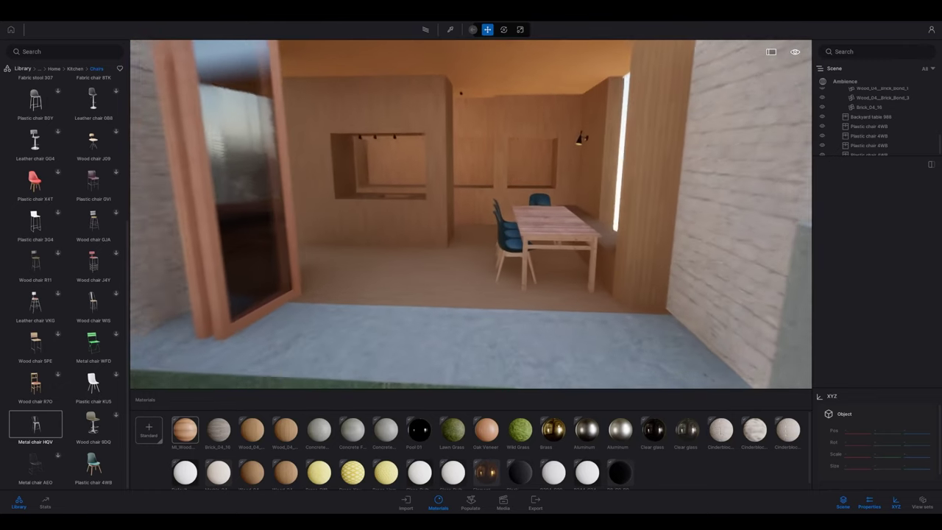
Pick the blue leather material of the nearest dining chair and show the library's fabric materials
{"action": "left_click", "coordinate": [553, 429]}
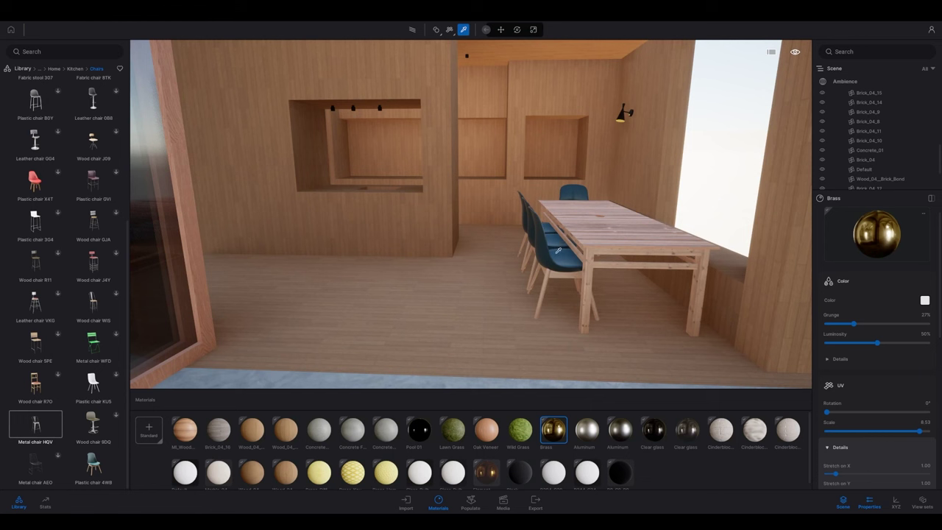
{"action": "left_click", "coordinate": [561, 254]}
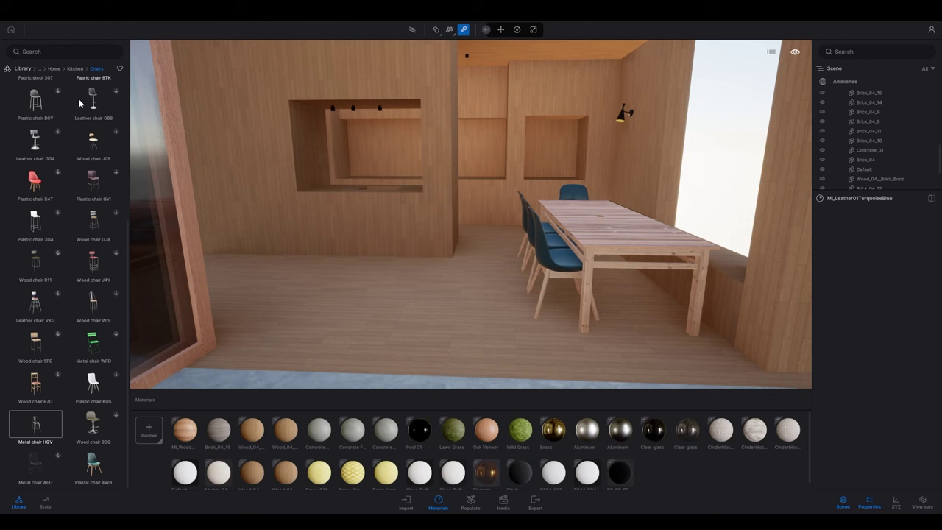
{"action": "left_click", "coordinate": [24, 69]}
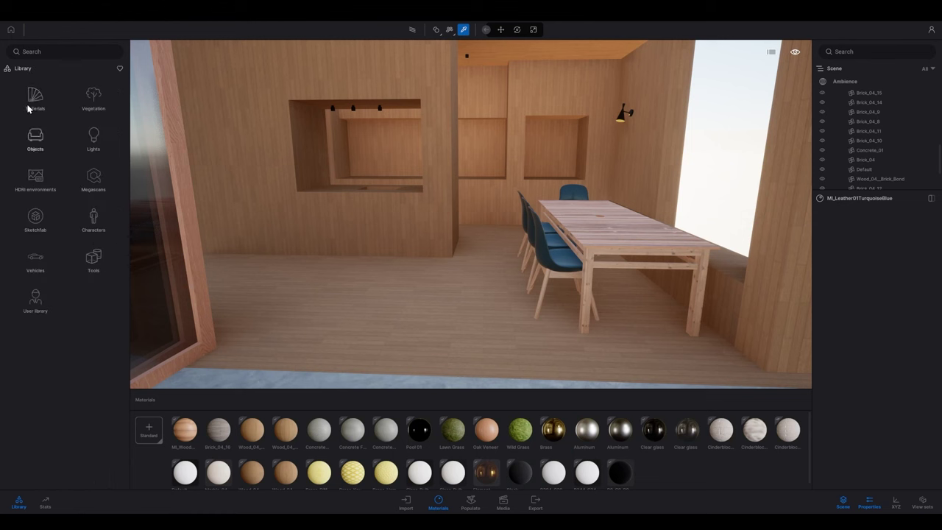
{"action": "left_click", "coordinate": [25, 103]}
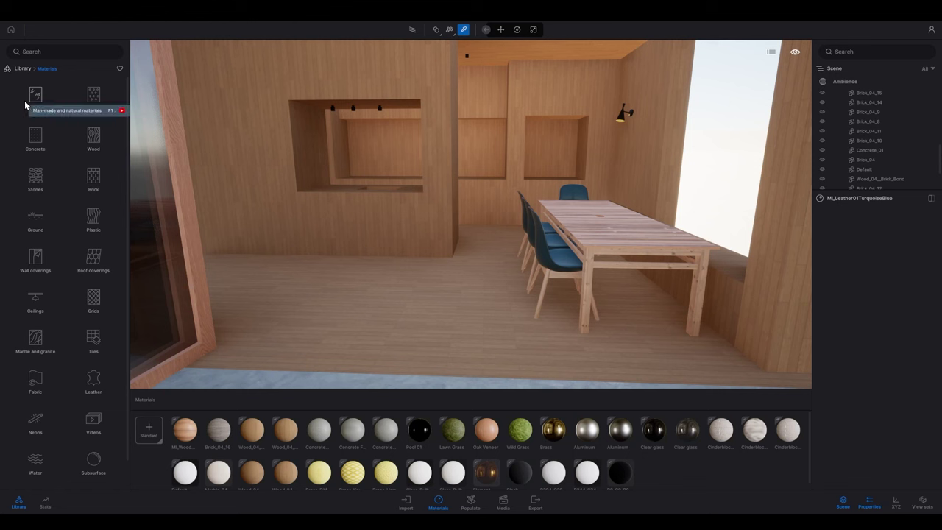
{"action": "left_click", "coordinate": [34, 381]}
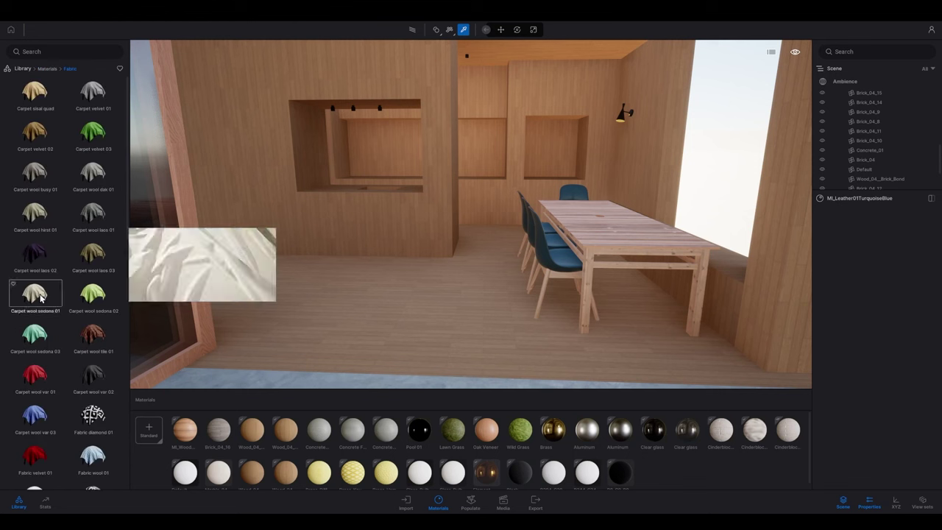
Try to apply the Carpet wool sedona 01 fabric to the seats and shells of the side chairs one part at a time
{"action": "left_click_drag", "start_coordinate": [34, 296], "coordinate": [568, 260]}
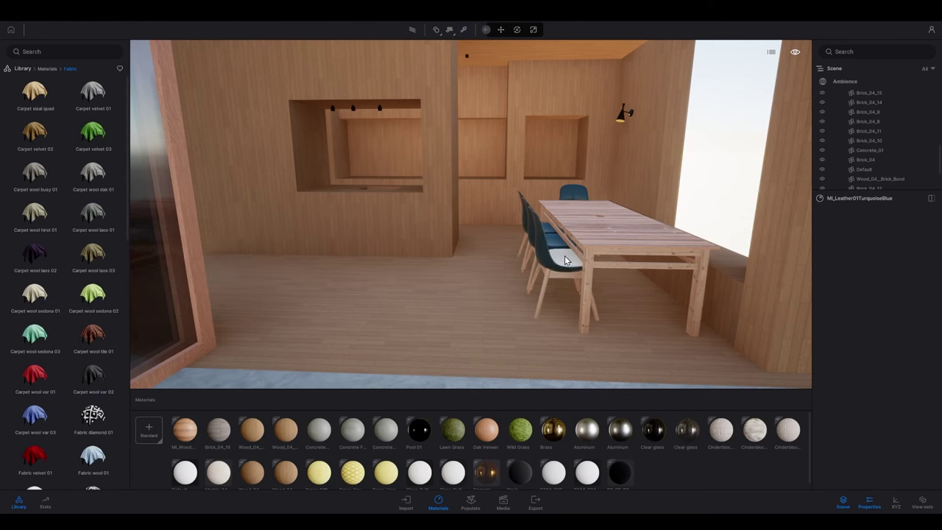
{"action": "left_click_drag", "start_coordinate": [19, 314], "coordinate": [548, 261]}
{"action": "left_click_drag", "start_coordinate": [32, 299], "coordinate": [551, 248]}
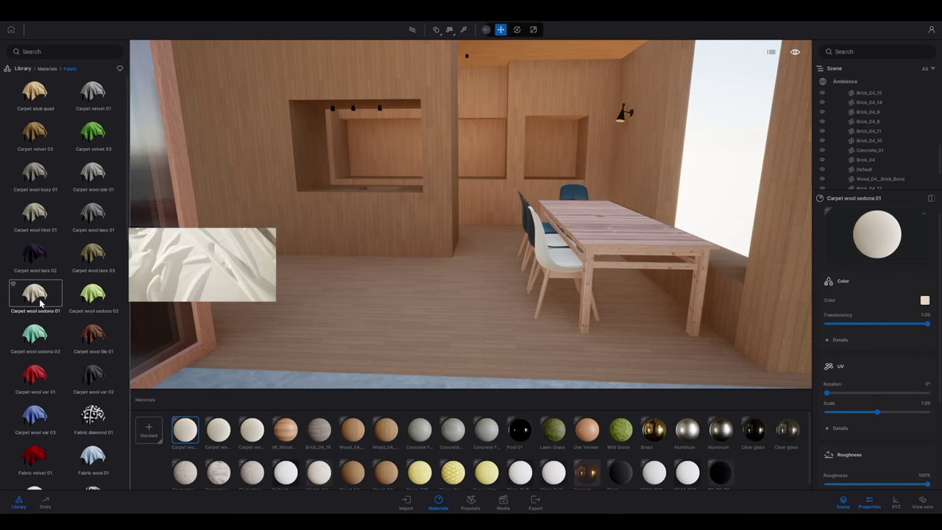
{"action": "left_click_drag", "start_coordinate": [35, 294], "coordinate": [536, 238]}
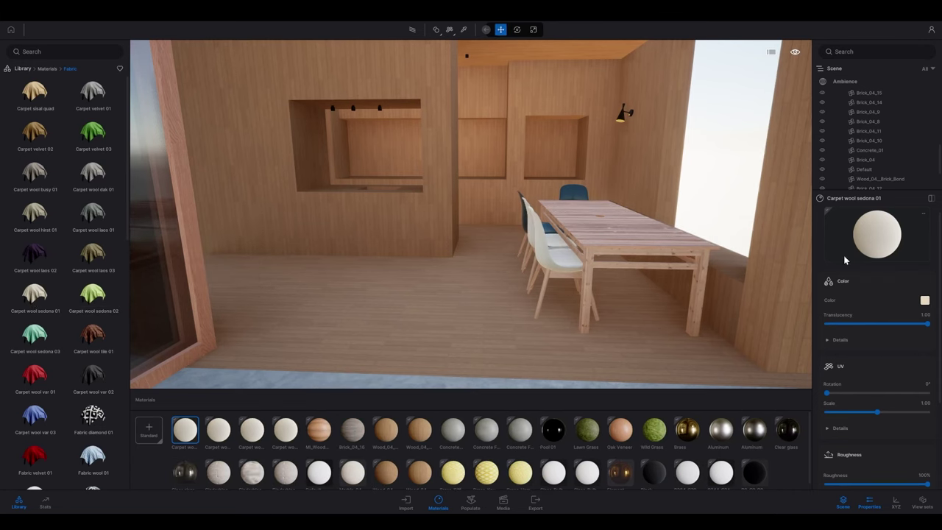
{"action": "mouse_move", "coordinate": [41, 313]}
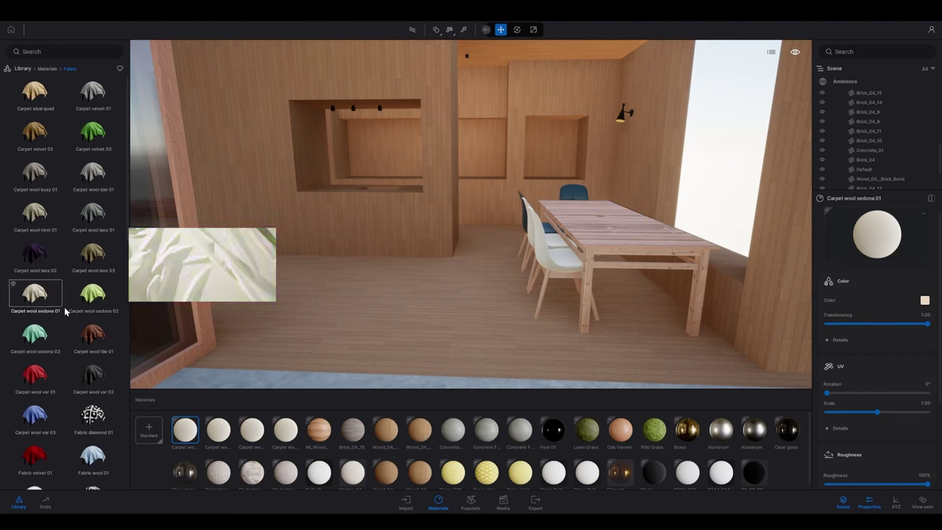
Undo the individual Carpet wool sedona 01 applications on the side chairs
{"action": "key", "text": "ctrl+z"}
{"action": "key", "text": "ctrl+z"}
{"action": "key", "text": "ctrl+z"}
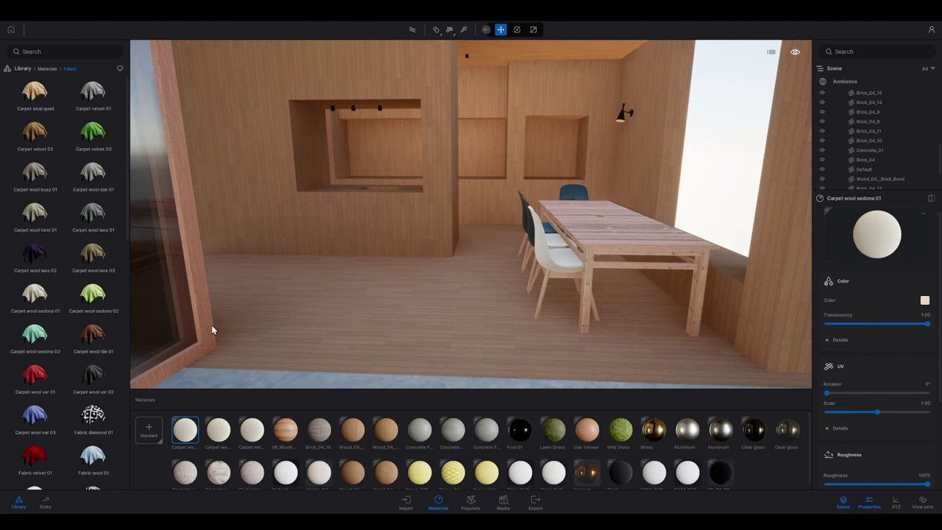
{"action": "key", "text": "ctrl+z"}
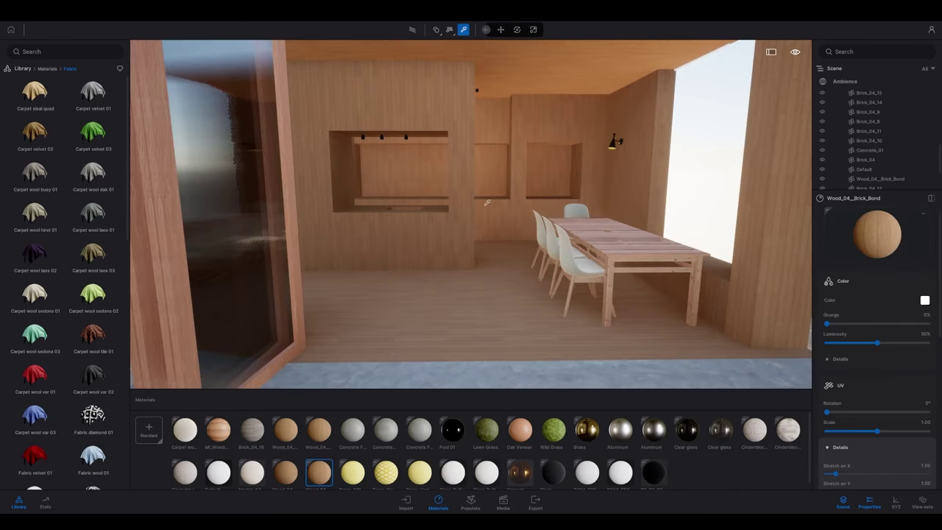
Inspect the light fabric chairs around the table from the garden opening and from close to the table
{"action": "key", "text": "s"}
{"action": "key", "text": "d"}
{"action": "right_click_drag", "start_coordinate": [511, 209], "coordinate": [474, 209]}
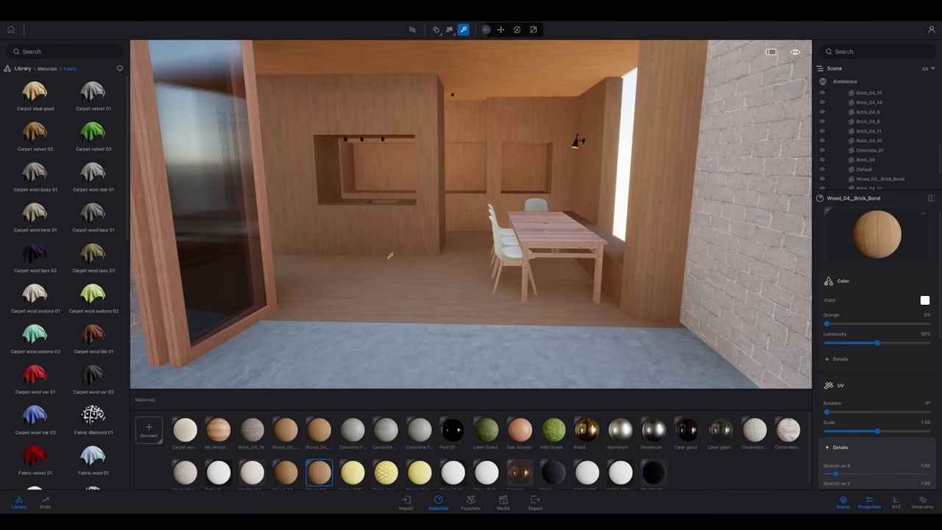
{"action": "right_click_drag", "start_coordinate": [492, 234], "coordinate": [451, 216]}
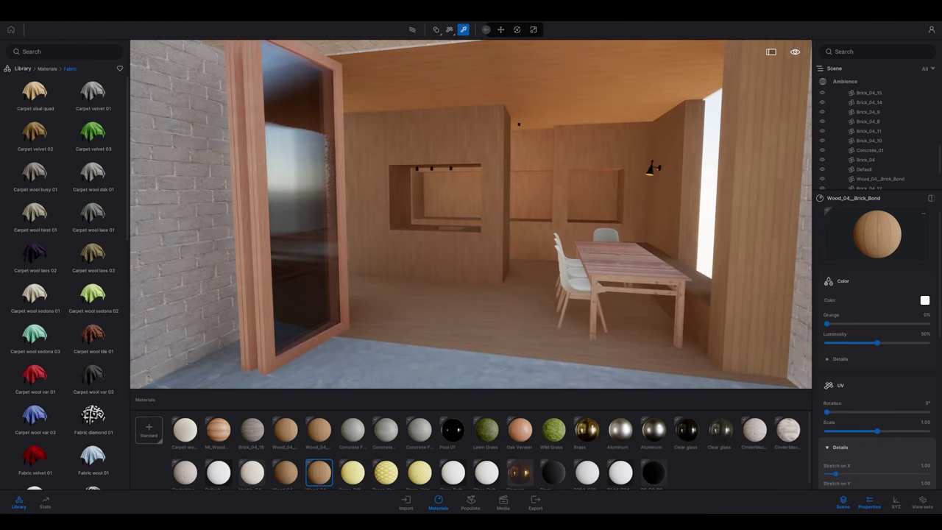
{"action": "key", "text": "w"}
{"action": "right_click_drag", "start_coordinate": [423, 268], "coordinate": [465, 273]}
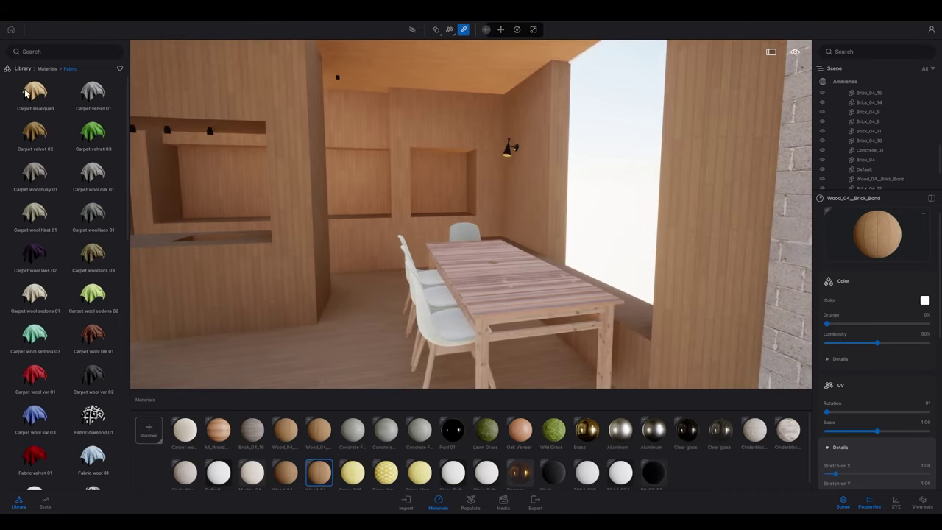
Place a Loaf sourdough bread from the kitchen food objects mid-table and an Apple near the table's far end
{"action": "left_click", "coordinate": [52, 69]}
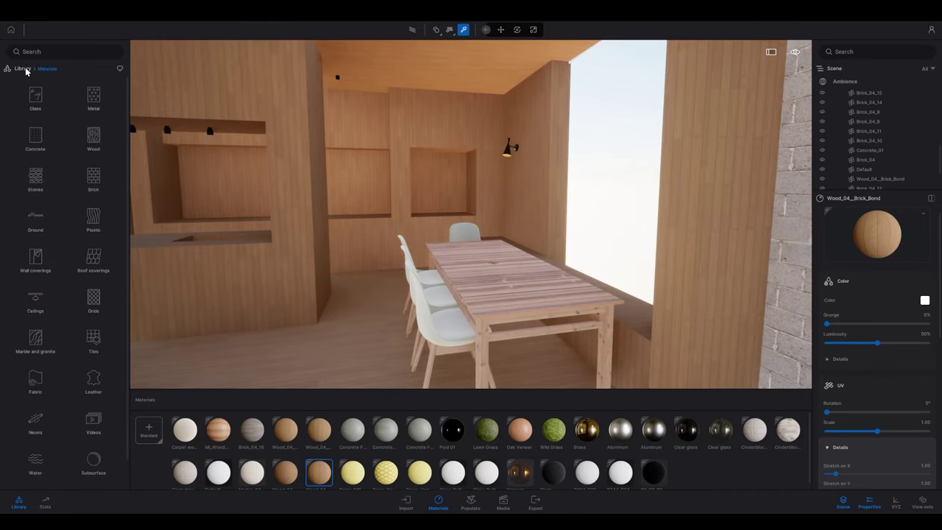
{"action": "left_click", "coordinate": [23, 68]}
{"action": "left_click", "coordinate": [37, 140]}
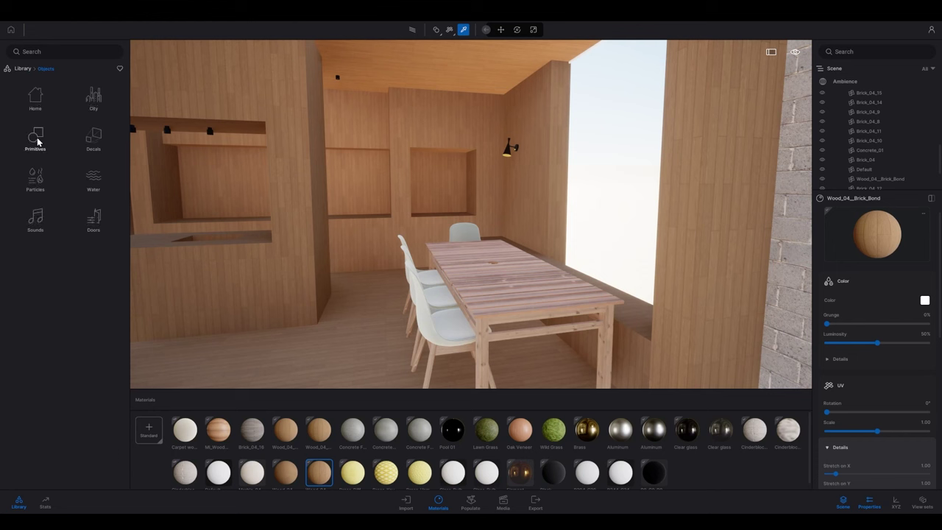
{"action": "left_click", "coordinate": [36, 91]}
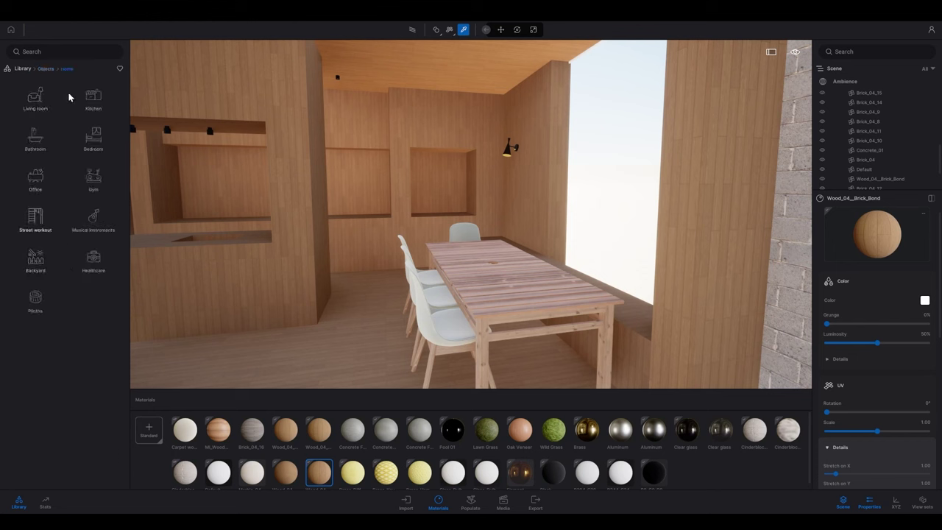
{"action": "left_click", "coordinate": [94, 100]}
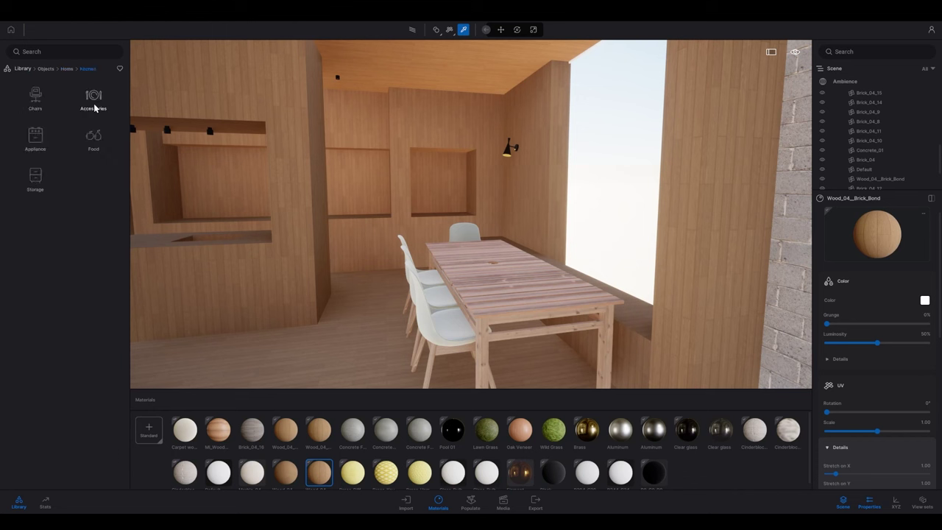
{"action": "left_click", "coordinate": [93, 146]}
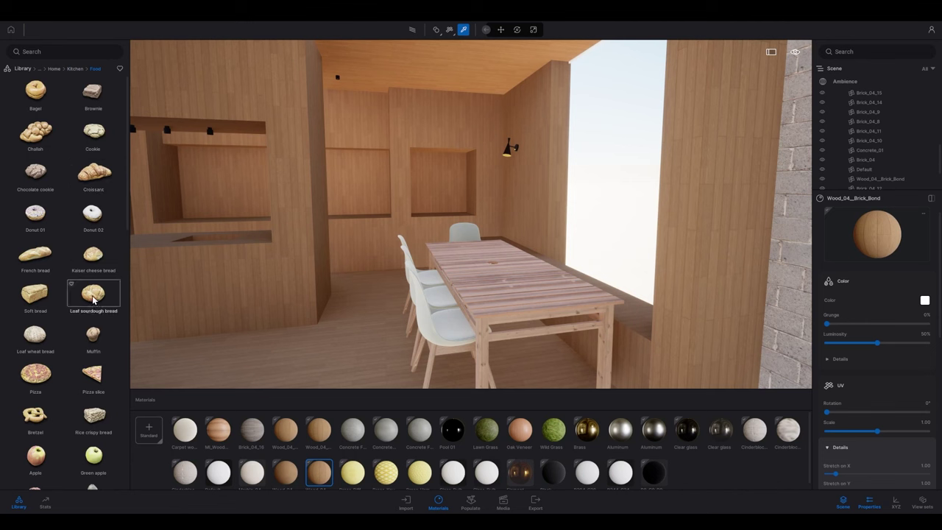
{"action": "left_click_drag", "start_coordinate": [94, 300], "coordinate": [511, 286]}
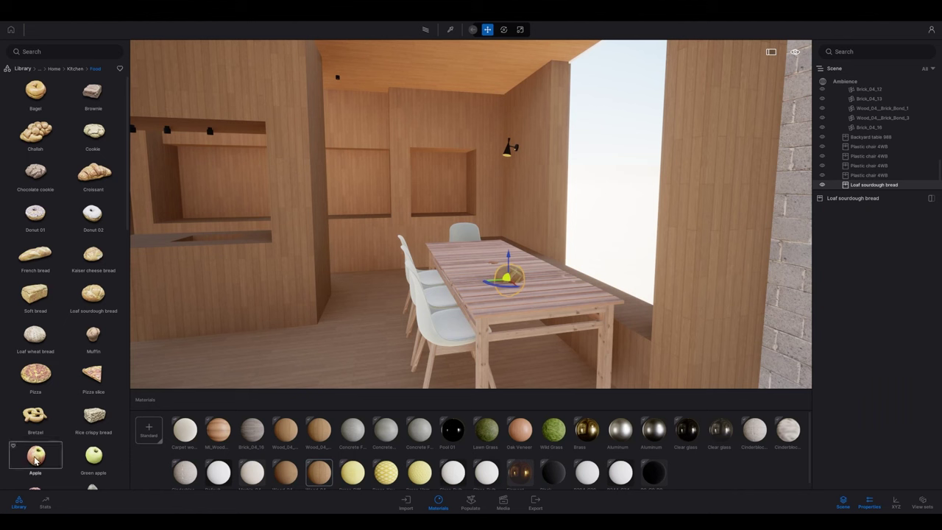
{"action": "left_click_drag", "start_coordinate": [33, 457], "coordinate": [478, 245]}
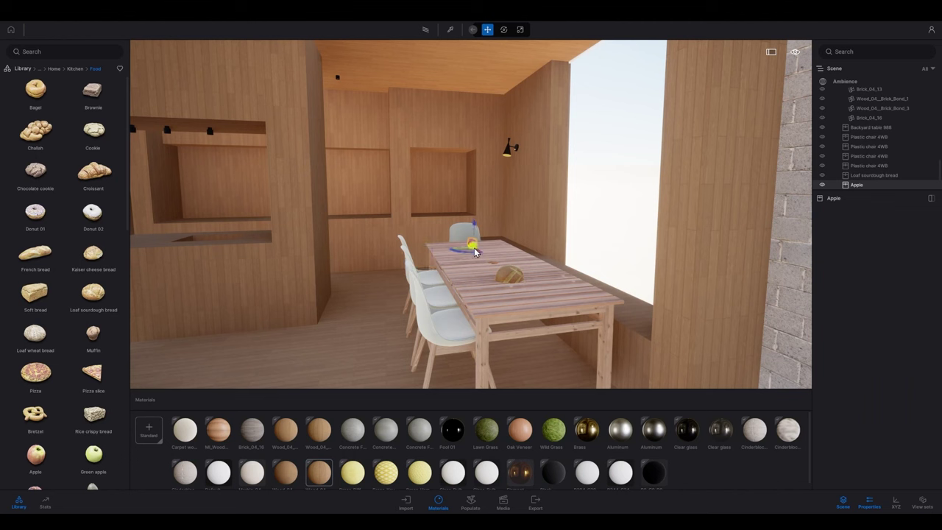
Place a green apple and a red apple from the Food library beside the existing apple on the dining table
{"action": "scroll", "coordinate": [44, 452], "scroll_direction": "down", "scroll_amount": 1}
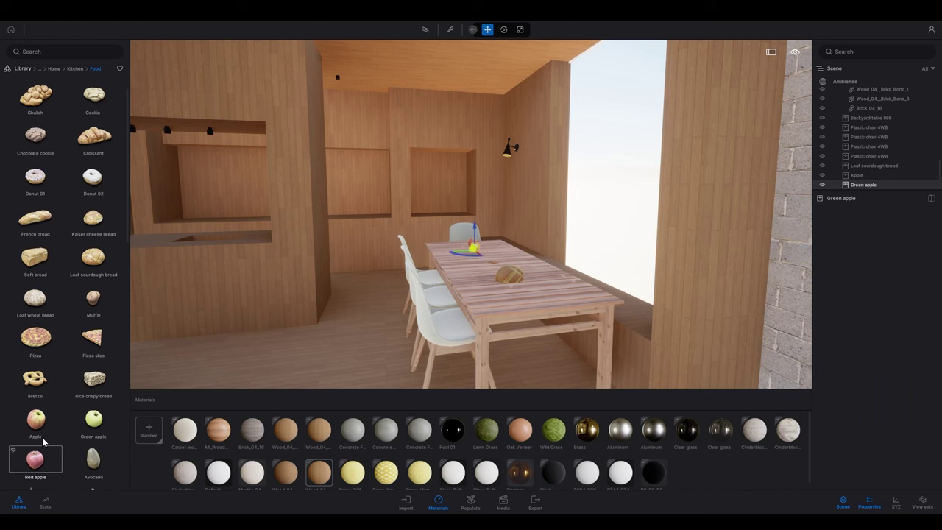
{"action": "scroll", "coordinate": [53, 452], "scroll_direction": "down", "scroll_amount": 1}
{"action": "left_click_drag", "start_coordinate": [46, 457], "coordinate": [465, 249]}
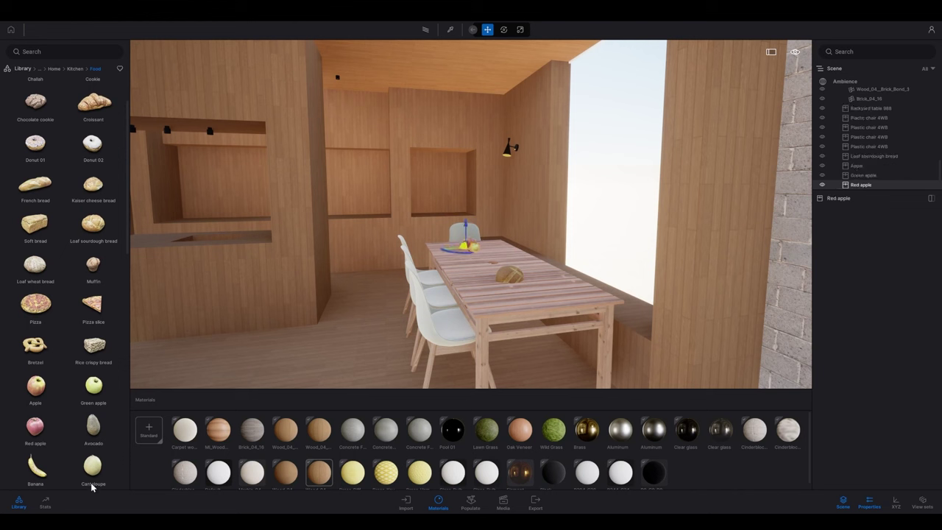
Search the whole asset library for bowl and place the Wooden Dough Bowl on the dining table between the apples and the bread
{"action": "left_click", "coordinate": [59, 51]}
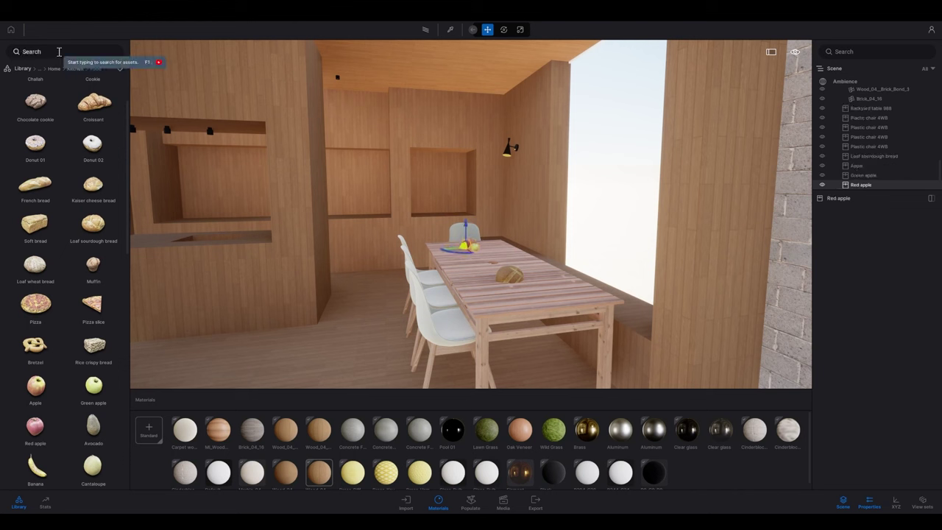
{"action": "type", "text": "bowl"}
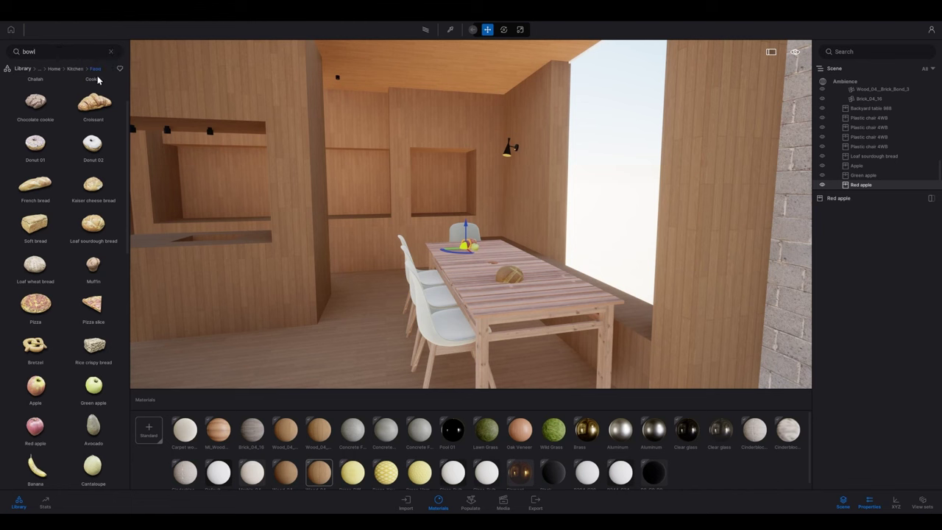
{"action": "left_click", "coordinate": [104, 70]}
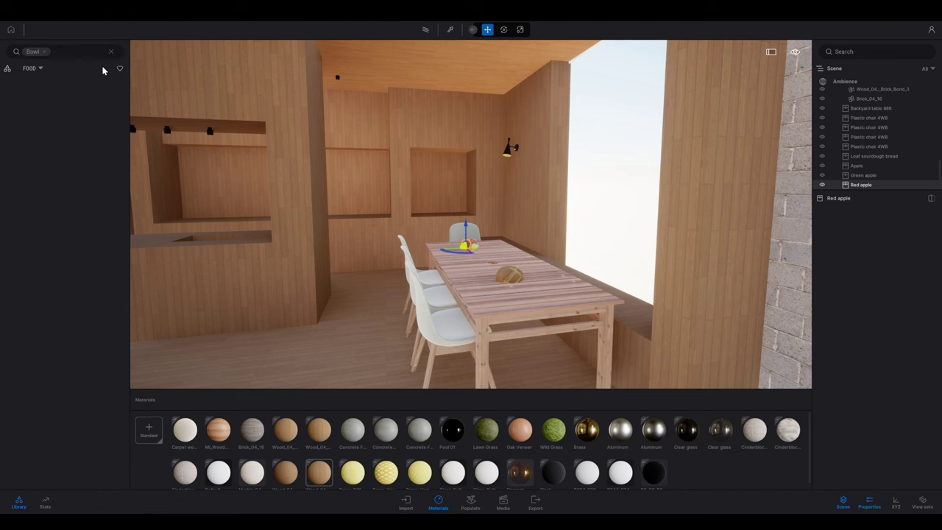
{"action": "left_click", "coordinate": [33, 68]}
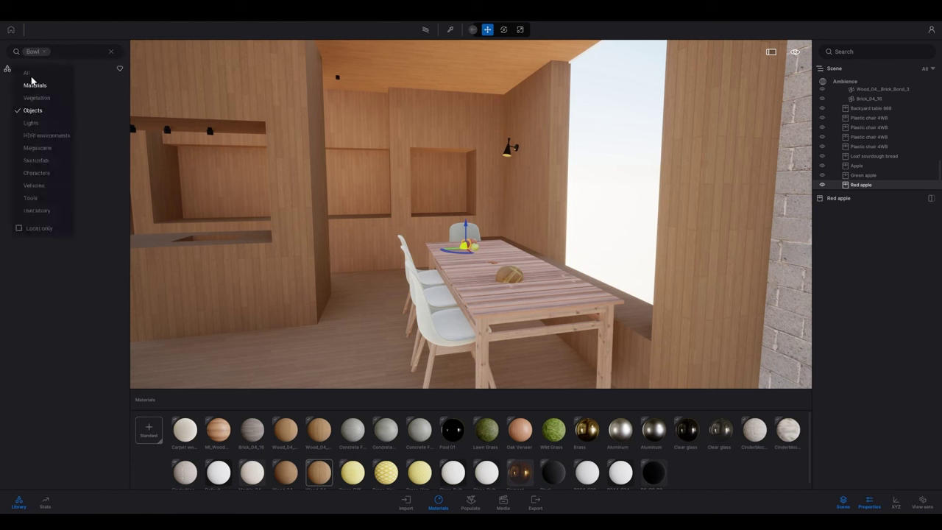
{"action": "left_click", "coordinate": [27, 73]}
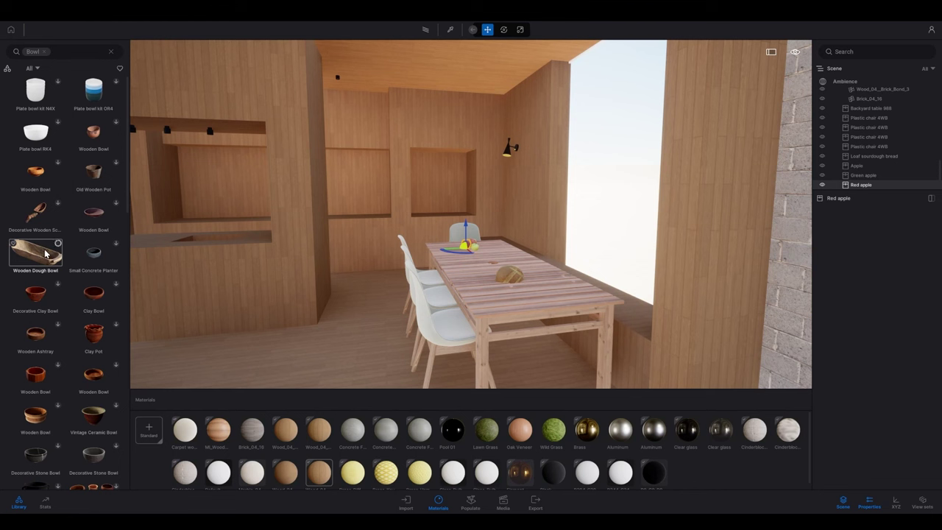
{"action": "left_click_drag", "start_coordinate": [43, 256], "coordinate": [495, 270]}
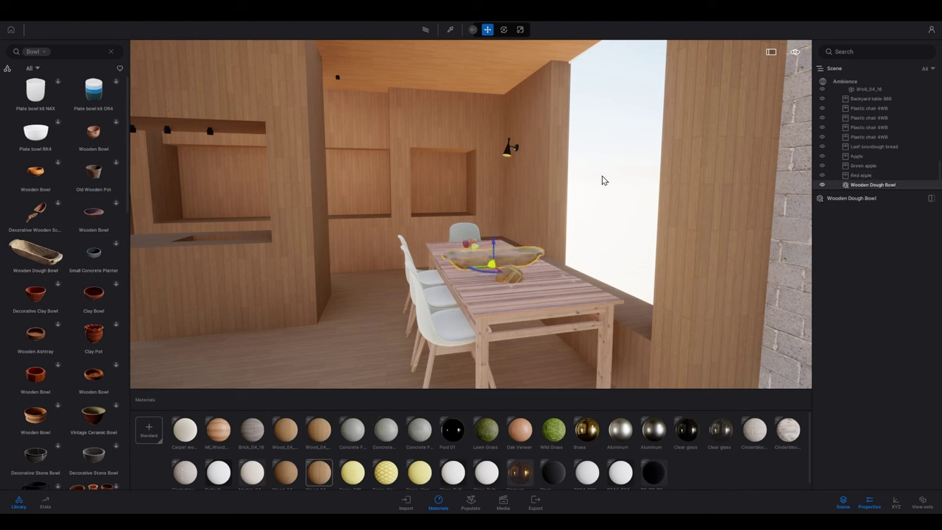
Scale the wooden dough bowl down uniformly so it fits the table
{"action": "mouse_move", "coordinate": [460, 274]}
{"action": "right_mouse_down"}
{"action": "mouse_move", "coordinate": [493, 309]}
{"action": "mouse_move", "coordinate": [574, 286]}
{"action": "mouse_move", "coordinate": [549, 267]}
{"action": "mouse_move", "coordinate": [471, 270]}
{"action": "mouse_move", "coordinate": [515, 274]}
{"action": "mouse_move", "coordinate": [463, 280]}
{"action": "right_mouse_up"}
{"action": "key", "text": "a"}
{"action": "key", "text": "w"}
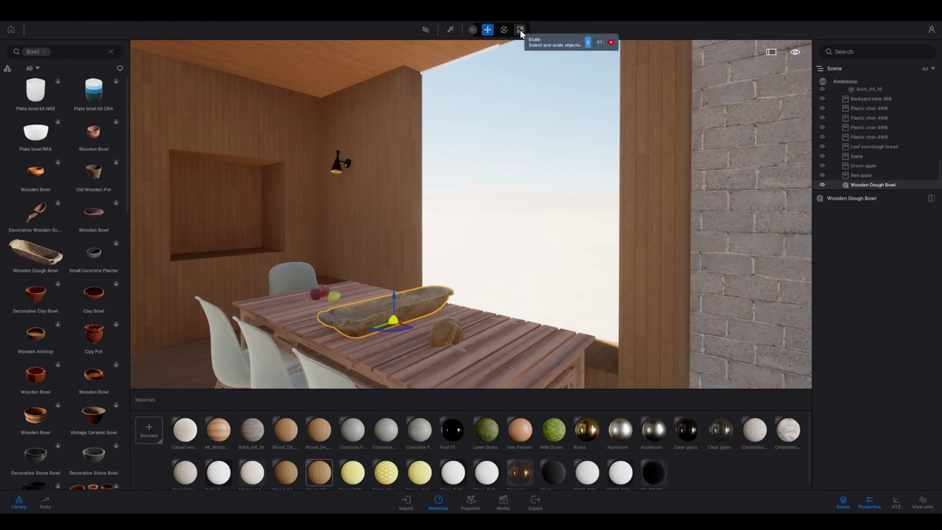
{"action": "left_click", "coordinate": [520, 30]}
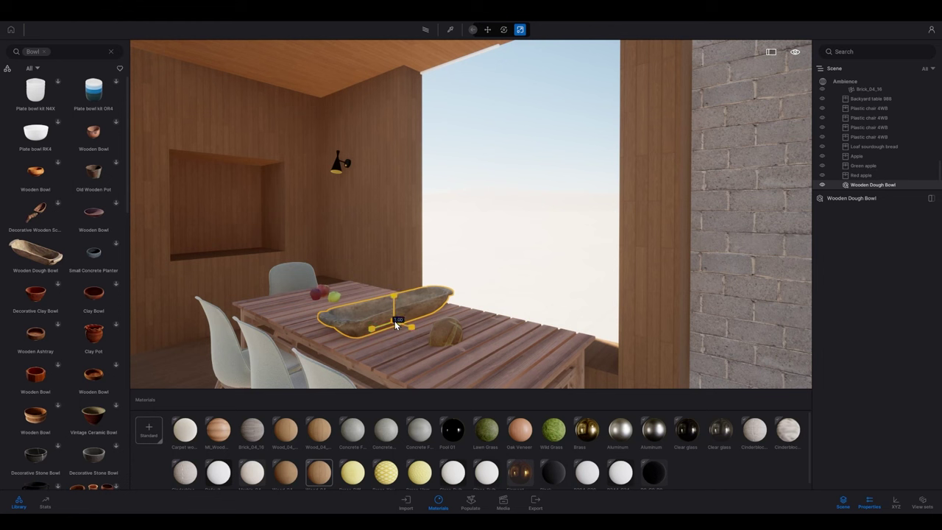
{"action": "left_click_drag", "start_coordinate": [395, 321], "coordinate": [414, 326]}
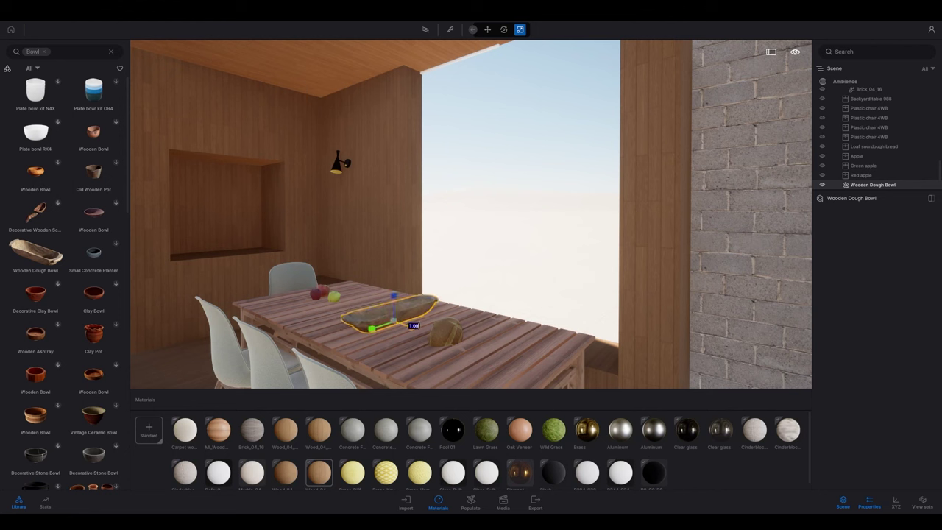
Rotate the wooden dough bowl about its vertical axis to align it with the table's length
{"action": "left_click", "coordinate": [503, 29]}
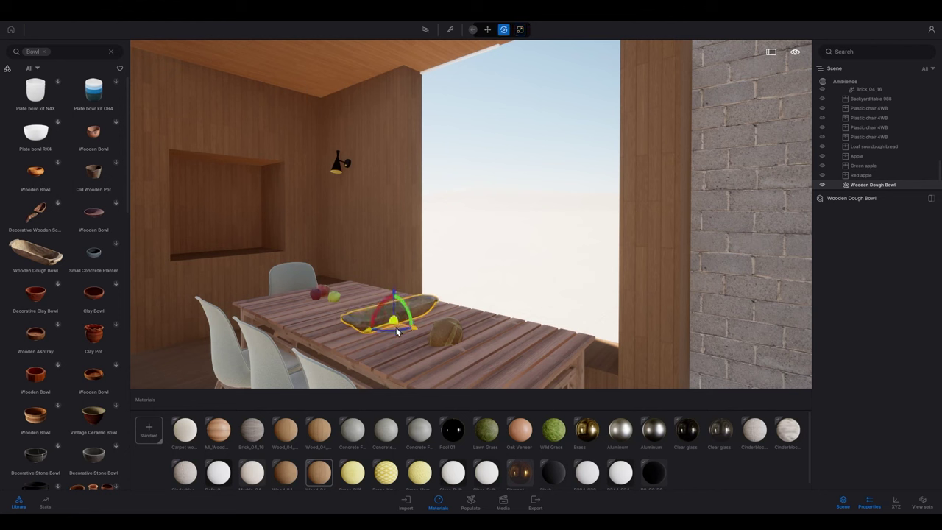
{"action": "left_click_drag", "start_coordinate": [395, 330], "coordinate": [364, 326]}
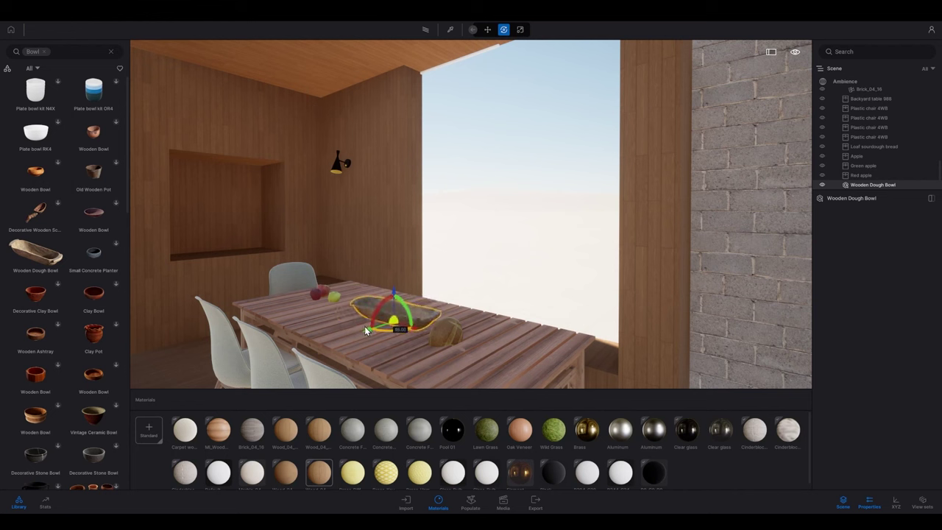
{"action": "left_click", "coordinate": [473, 237]}
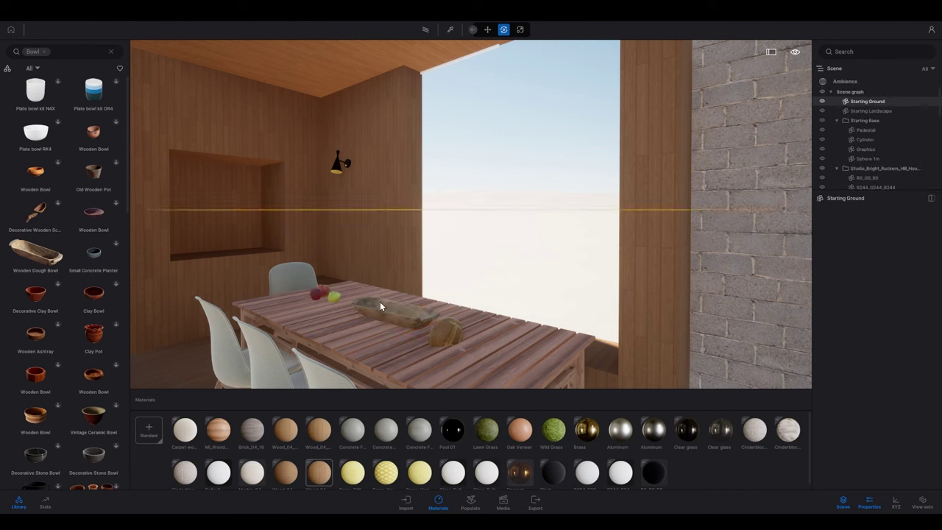
{"action": "left_click", "coordinate": [335, 298]}
{"action": "left_click", "coordinate": [323, 289], "text": "shift"}
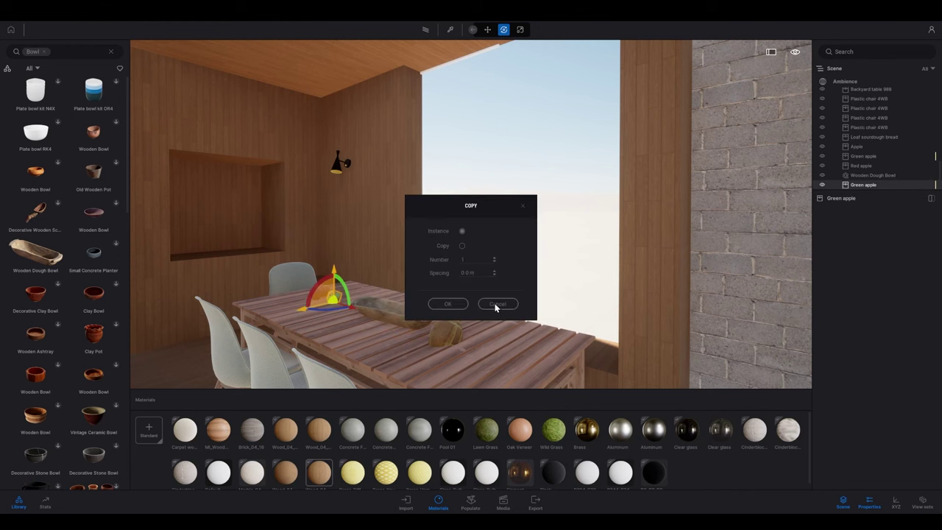
{"action": "left_click", "coordinate": [495, 305]}
{"action": "scroll", "coordinate": [298, 290], "scroll_direction": "up", "scroll_amount": 3}
{"action": "scroll", "coordinate": [298, 289], "scroll_direction": "down", "scroll_amount": 3}
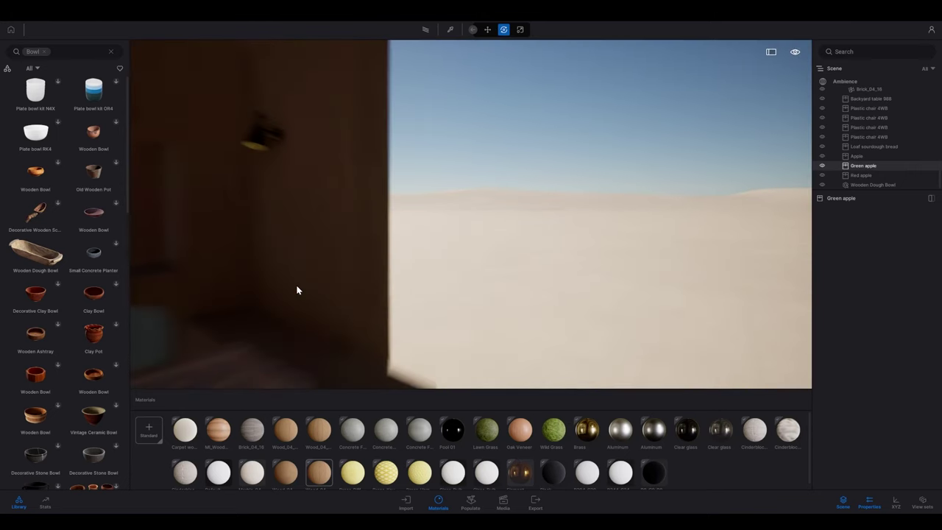
{"action": "left_click", "coordinate": [486, 138]}
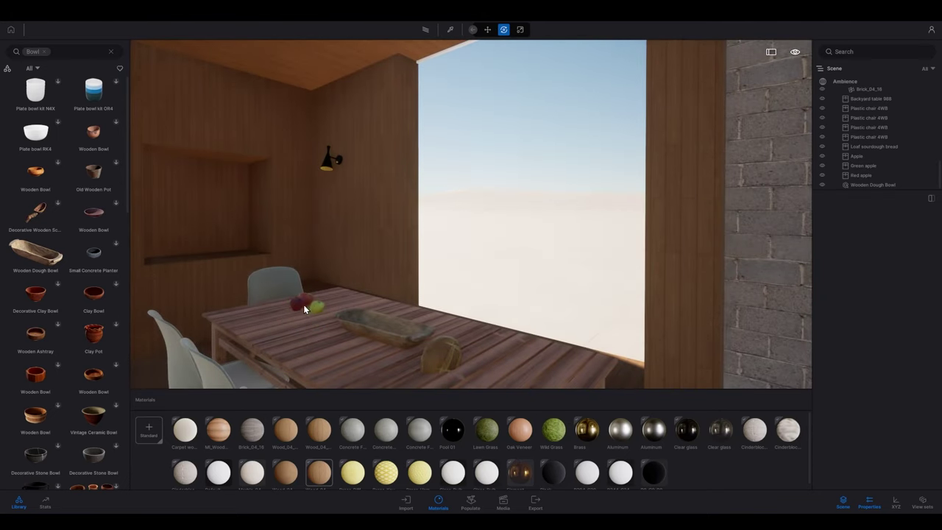
Select the apple, green apple and red apple together and move them into the near end of the wooden dough bowl
{"action": "right_click_drag", "start_coordinate": [304, 305], "coordinate": [246, 348]}
{"action": "scroll", "coordinate": [265, 324], "scroll_direction": "up", "scroll_amount": 3}
{"action": "right_click_drag", "start_coordinate": [541, 250], "coordinate": [543, 251]}
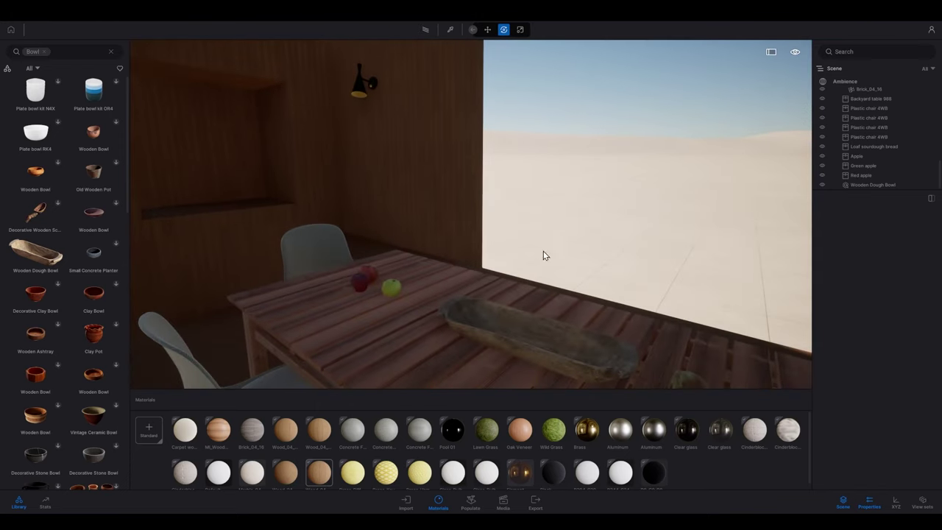
{"action": "left_click", "coordinate": [863, 176], "text": "shift"}
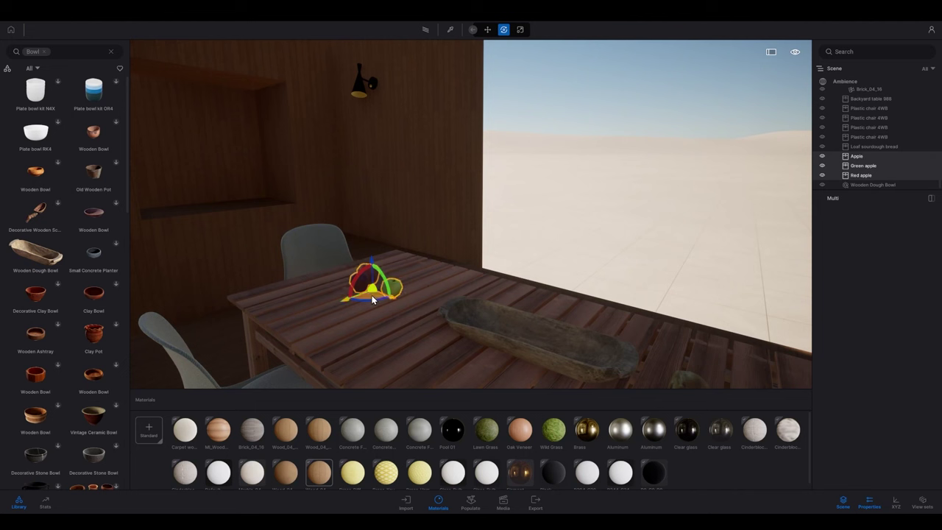
{"action": "left_click_drag", "start_coordinate": [372, 300], "coordinate": [495, 347]}
{"action": "left_click_drag", "start_coordinate": [488, 307], "coordinate": [490, 329]}
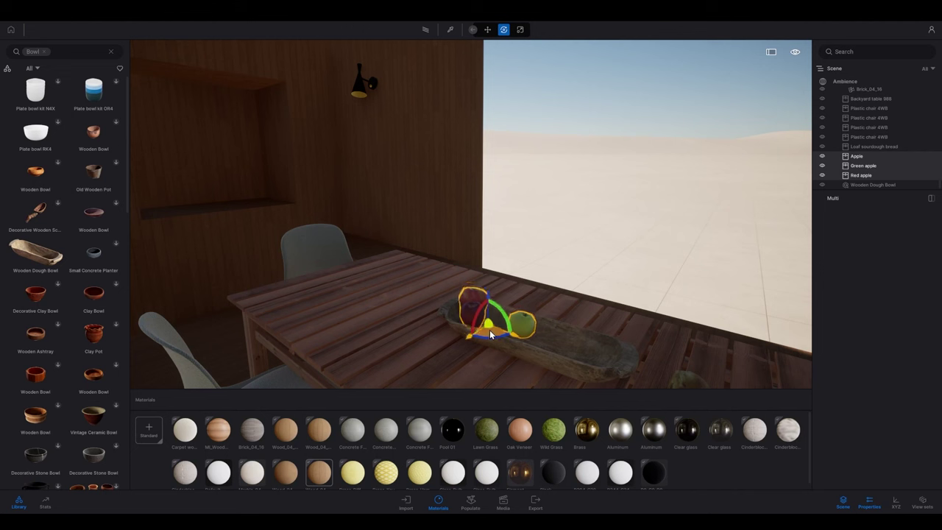
{"action": "left_click", "coordinate": [622, 84]}
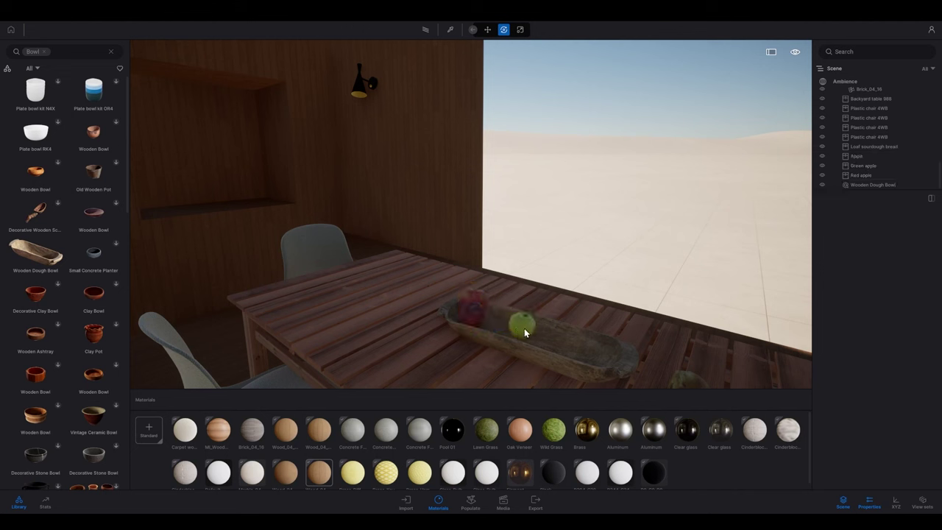
Make one instance of the apple beside the others in the bowl and lower it slightly
{"action": "left_click", "coordinate": [482, 303]}
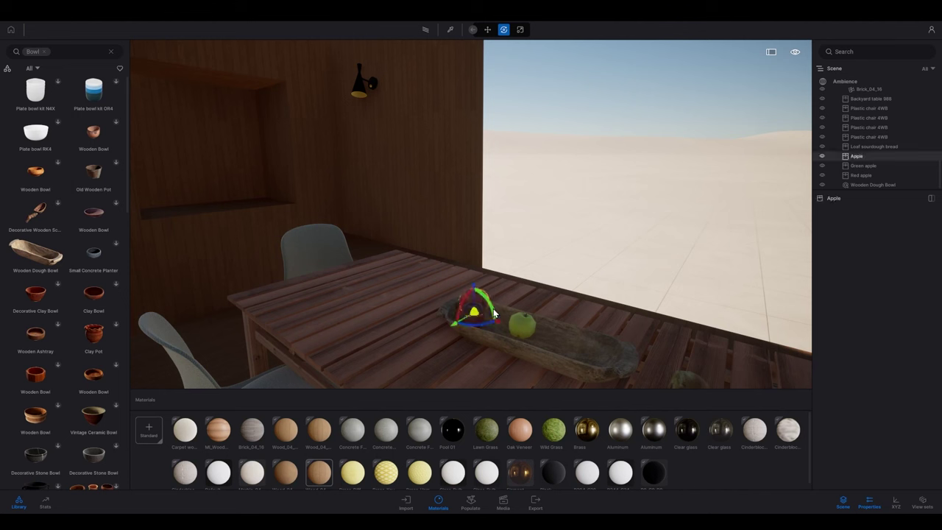
{"action": "left_click_drag", "start_coordinate": [484, 325], "coordinate": [501, 341], "text": "shift"}
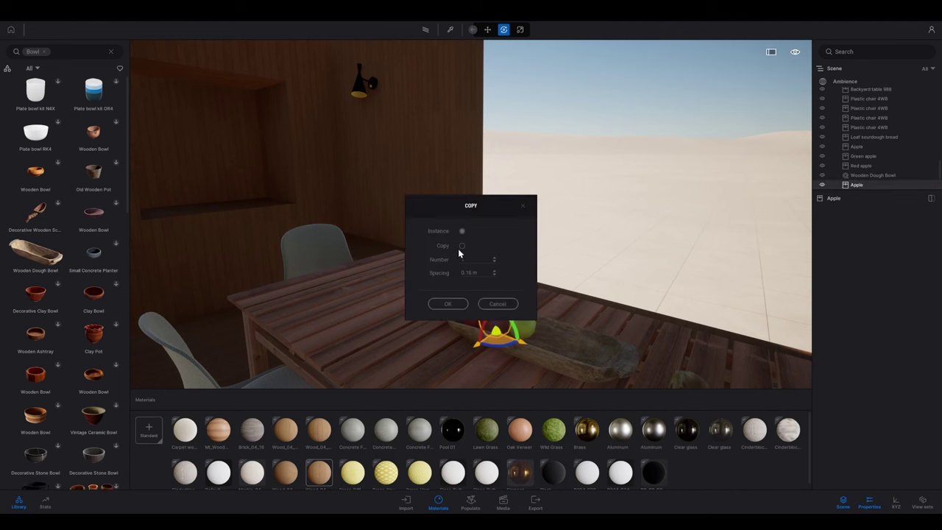
{"action": "left_click", "coordinate": [456, 306]}
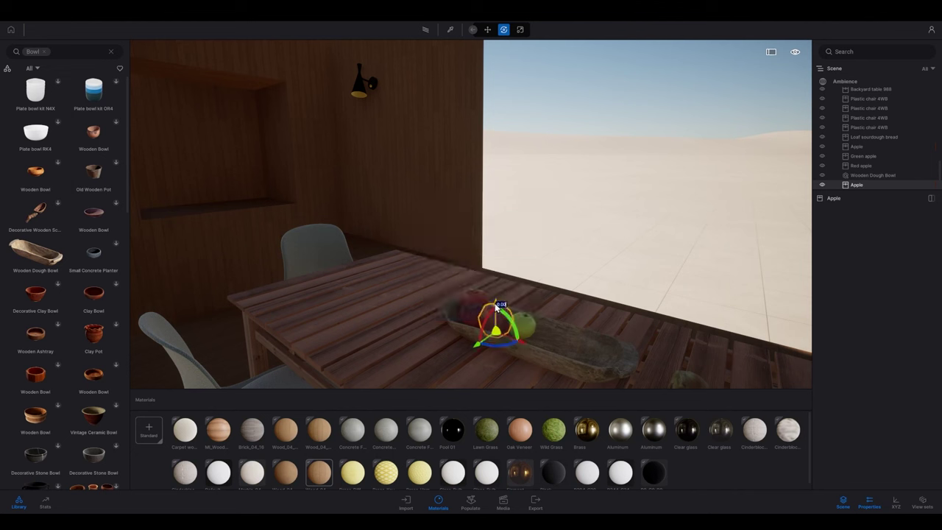
{"action": "left_click_drag", "start_coordinate": [495, 308], "coordinate": [496, 315]}
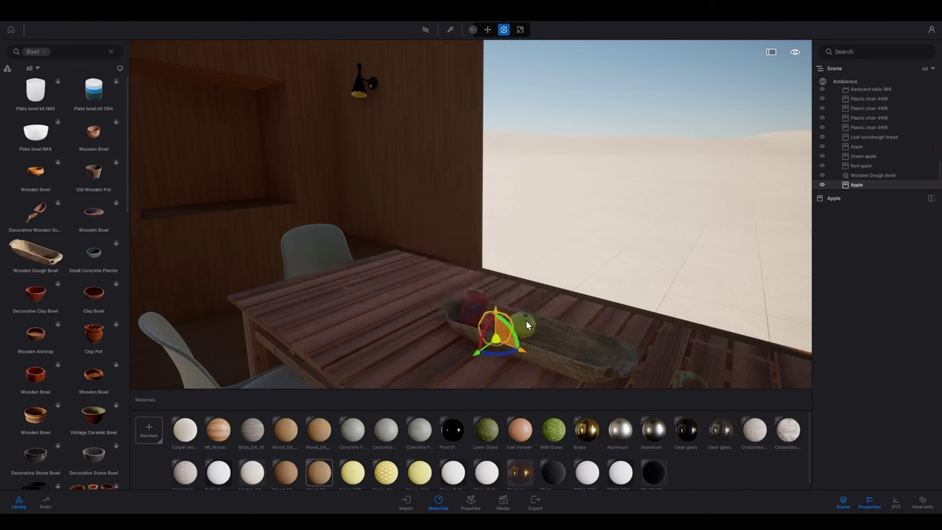
Add one instance of the green apple next to the red apples in the bowl
{"action": "left_click", "coordinate": [526, 323]}
{"action": "left_click_drag", "start_coordinate": [527, 348], "coordinate": [499, 328], "text": "shift"}
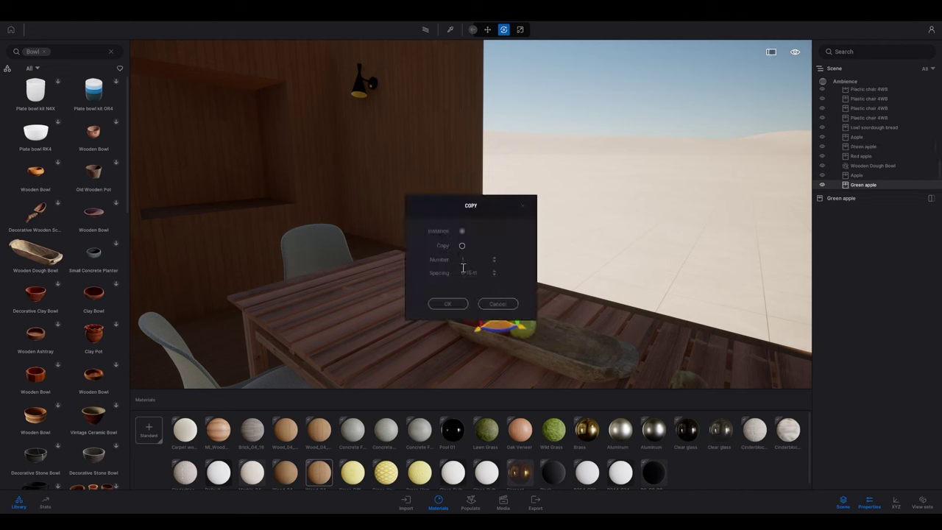
{"action": "left_click", "coordinate": [460, 304]}
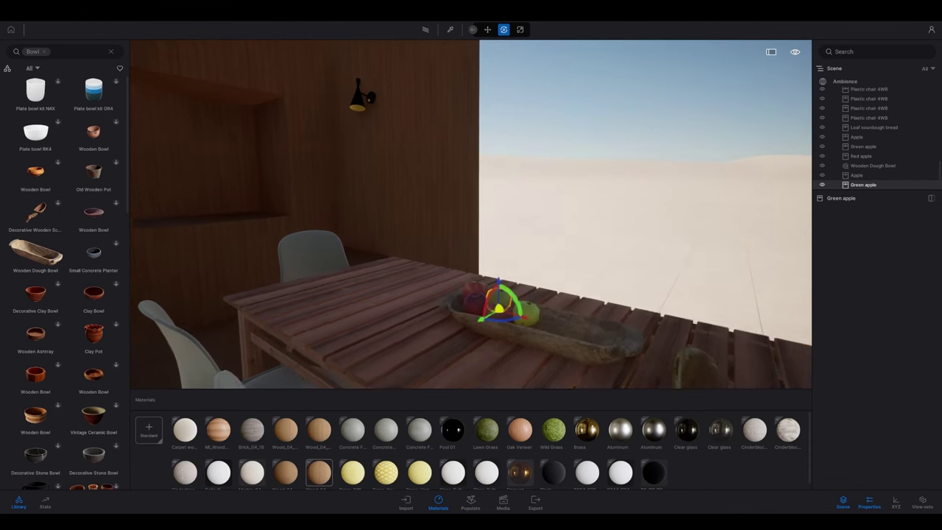
{"action": "left_click", "coordinate": [558, 89]}
Return to the overview of the dining area and replace the bowl search with a library search for glass
{"action": "right_click_drag", "start_coordinate": [552, 290], "coordinate": [524, 262]}
{"action": "key", "text": "s"}
{"action": "key", "text": "s"}
{"action": "key", "text": "d"}
{"action": "key", "text": "s"}
{"action": "key", "text": "d"}
{"action": "key", "text": "w"}
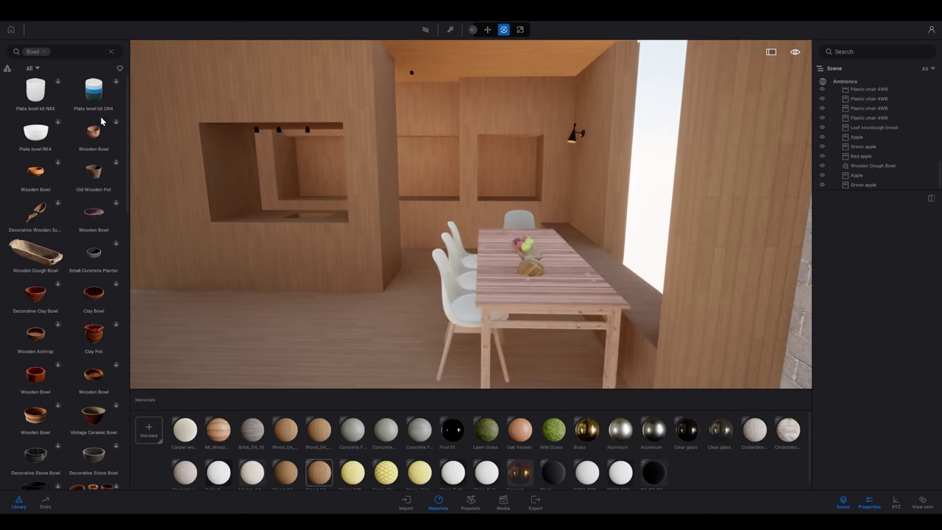
{"action": "left_click", "coordinate": [111, 52]}
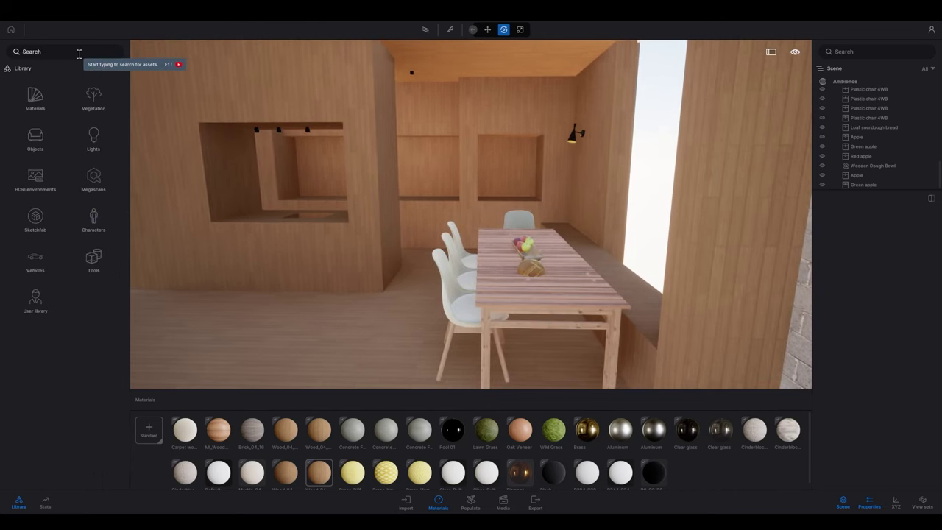
{"action": "type", "text": "glass"}
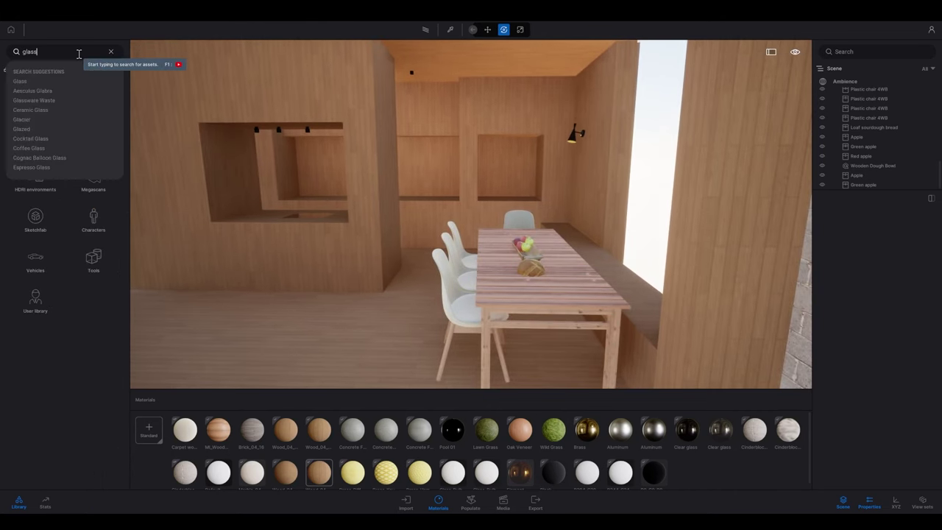
{"action": "key", "text": "Return"}
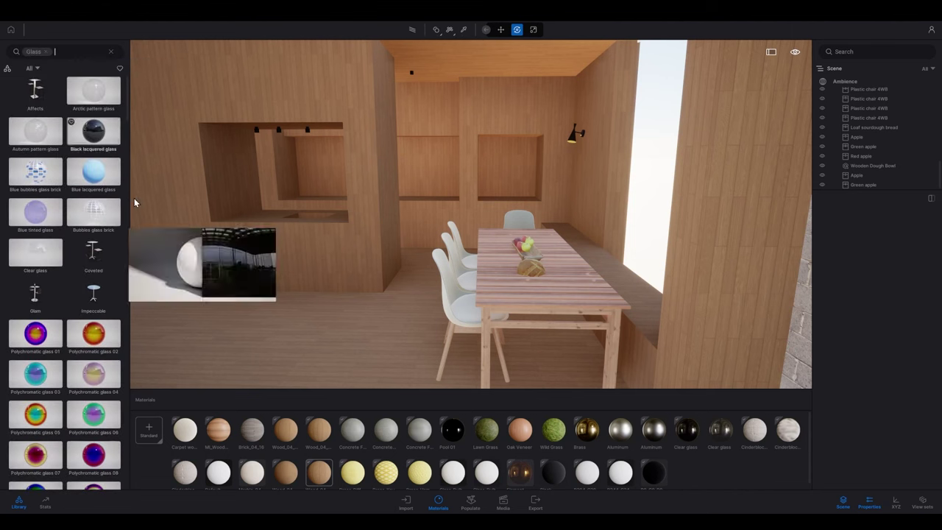
Limit the glass results to objects and place a Champagne flute 80F on the dining table near the bread
{"action": "mouse_move", "coordinate": [85, 197]}
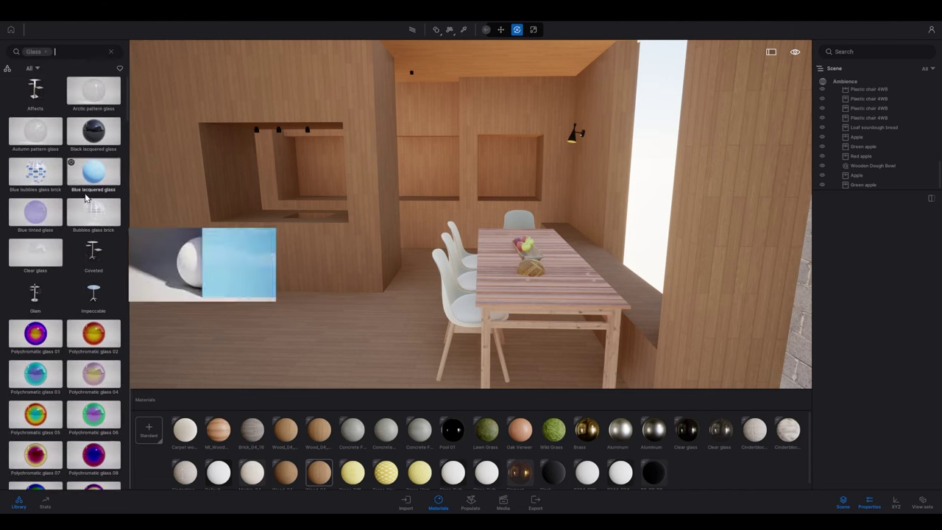
{"action": "left_click", "coordinate": [34, 68]}
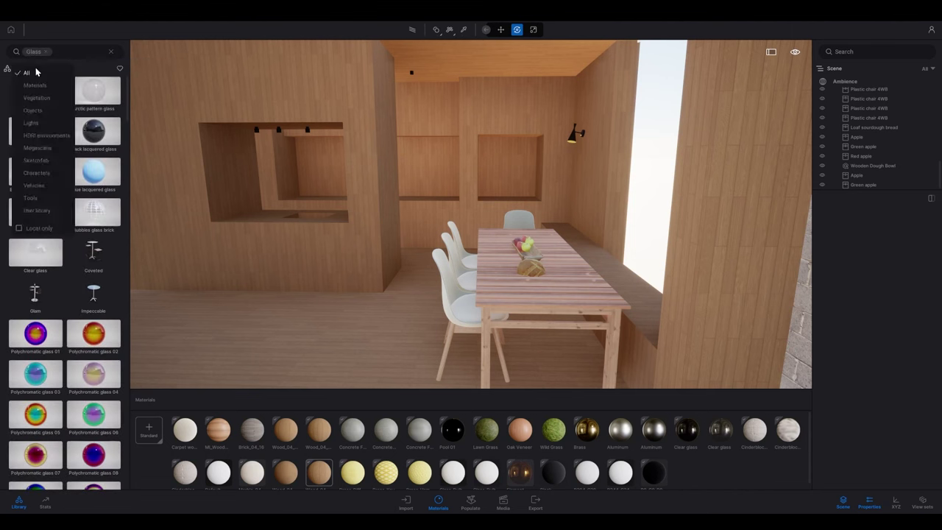
{"action": "left_click", "coordinate": [40, 111]}
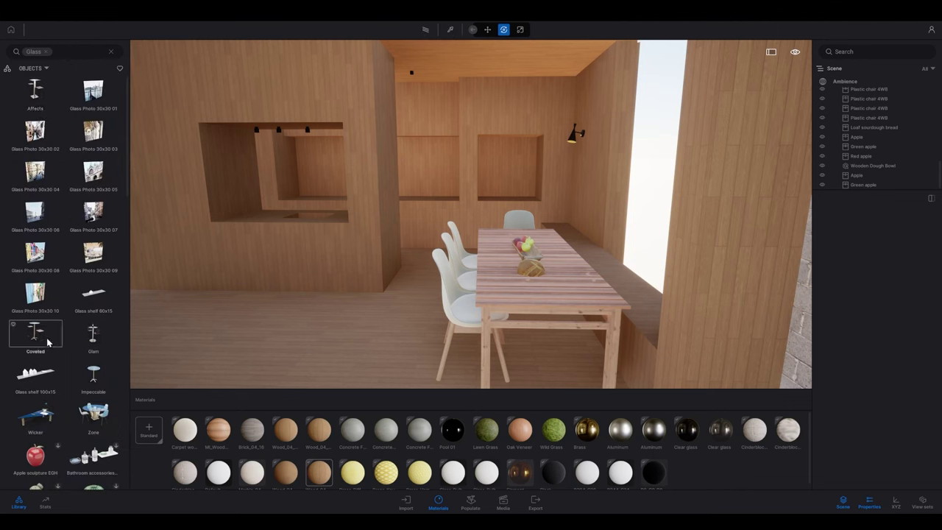
{"action": "scroll", "coordinate": [35, 316], "scroll_direction": "down", "scroll_amount": 1}
{"action": "scroll", "coordinate": [83, 343], "scroll_direction": "down", "scroll_amount": 8}
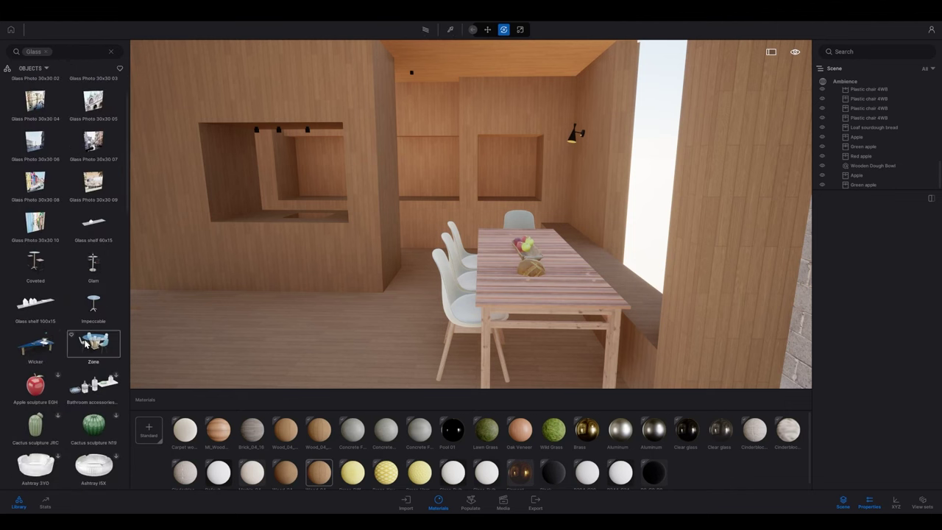
{"action": "scroll", "coordinate": [85, 343], "scroll_direction": "down", "scroll_amount": 3}
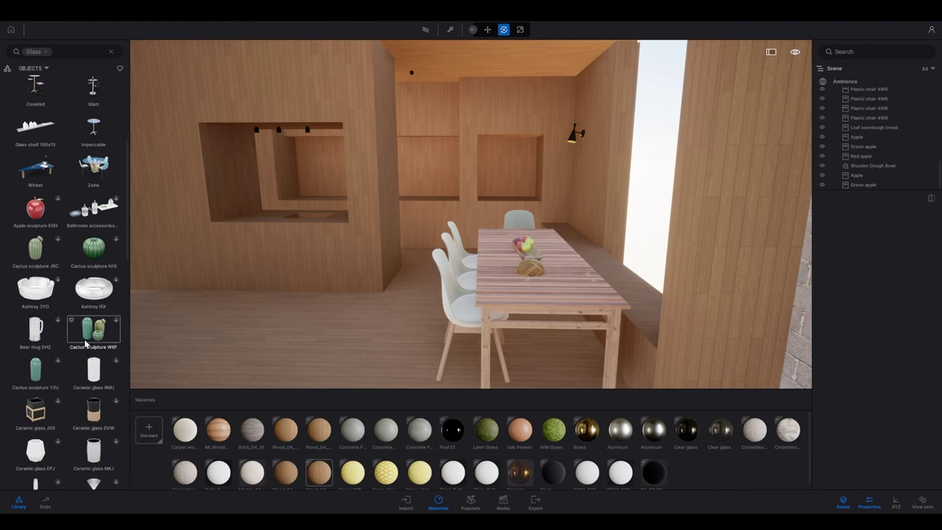
{"action": "scroll", "coordinate": [85, 344], "scroll_direction": "down", "scroll_amount": 8}
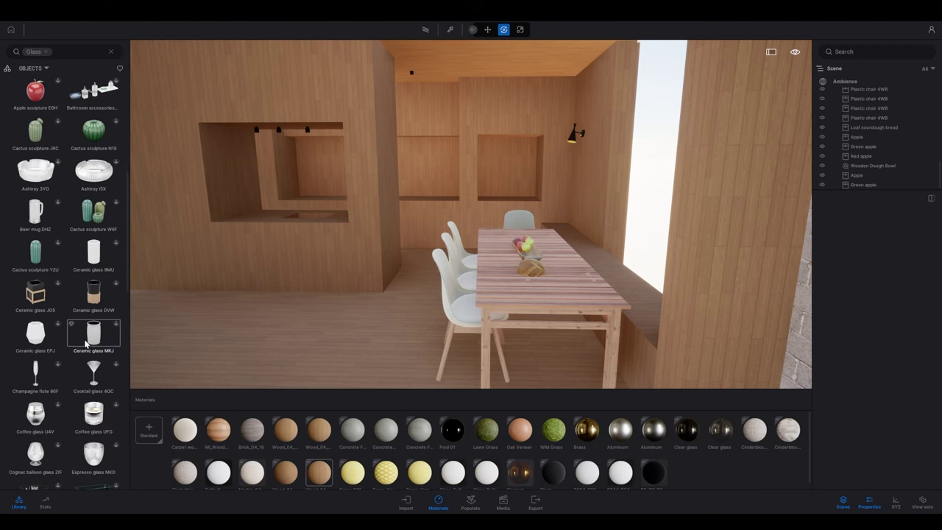
{"action": "scroll", "coordinate": [86, 344], "scroll_direction": "down", "scroll_amount": 2}
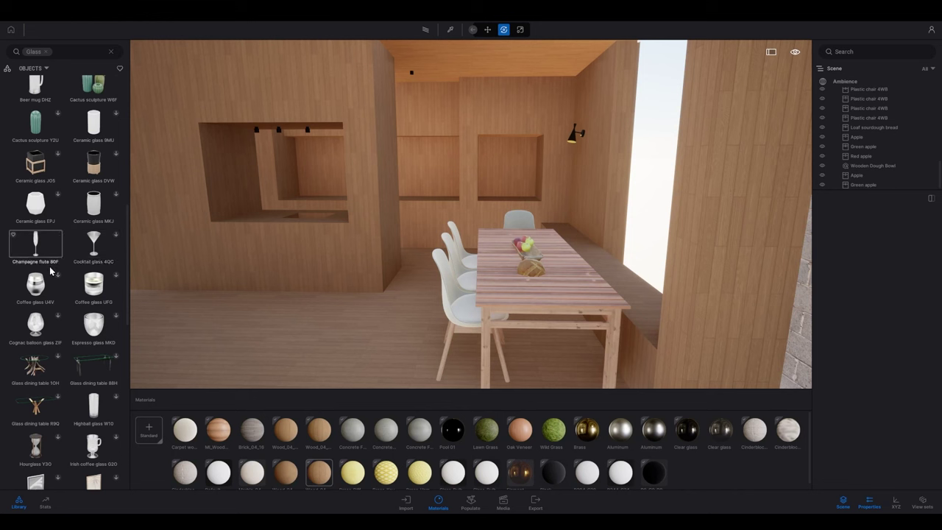
{"action": "left_click_drag", "start_coordinate": [43, 248], "coordinate": [568, 290]}
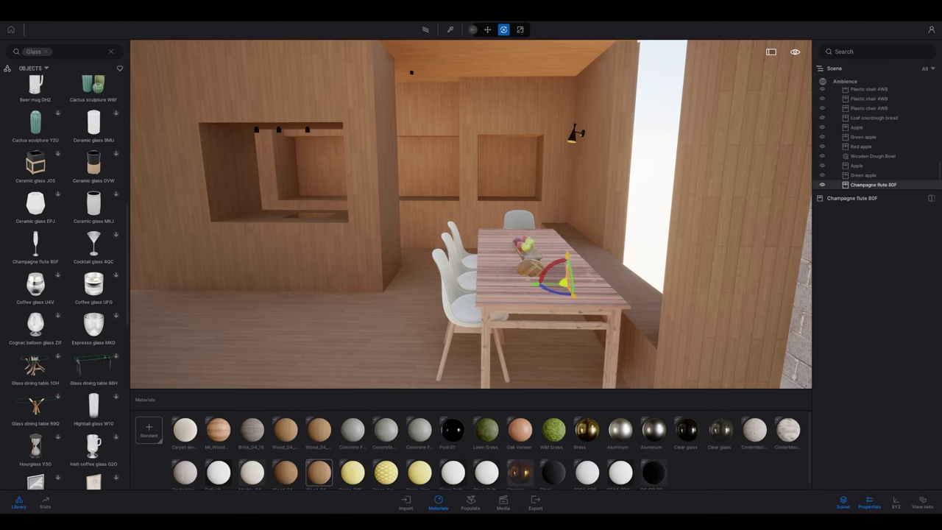
Move the champagne flute to the chair side of the bread and make one copy of it farther along the table, spaced 0.43 m
{"action": "right_click_drag", "start_coordinate": [566, 289], "coordinate": [655, 301]}
{"action": "key", "text": "a"}
{"action": "right_click_drag", "start_coordinate": [493, 286], "coordinate": [546, 283]}
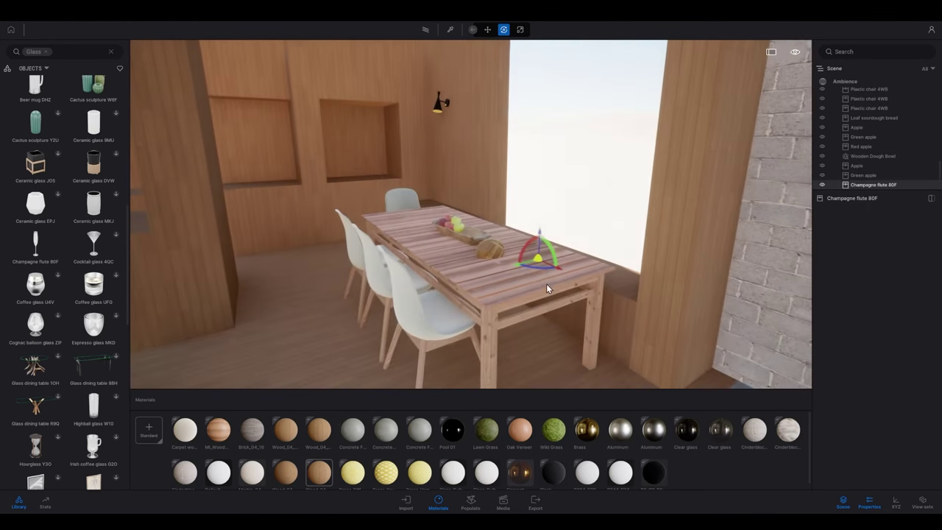
{"action": "left_click_drag", "start_coordinate": [501, 271], "coordinate": [492, 275]}
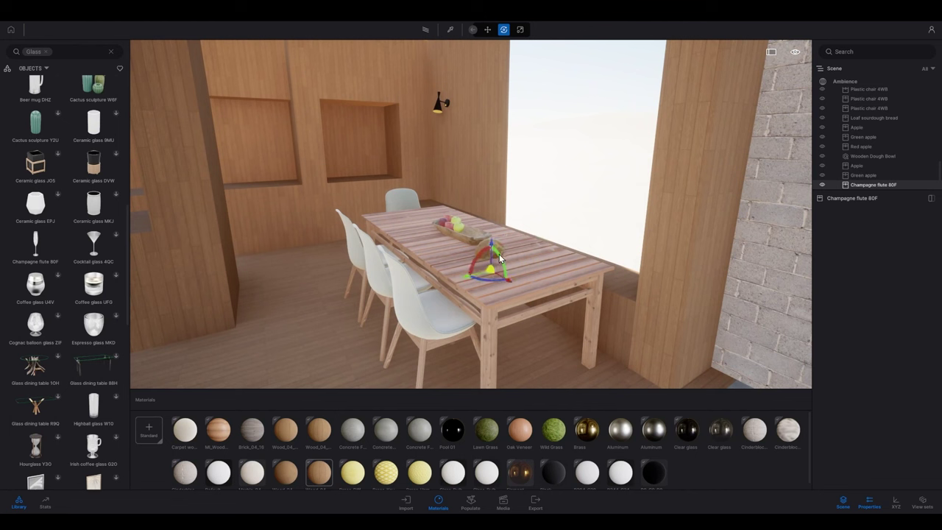
{"action": "left_click_drag", "start_coordinate": [490, 275], "coordinate": [458, 256], "text": "alt"}
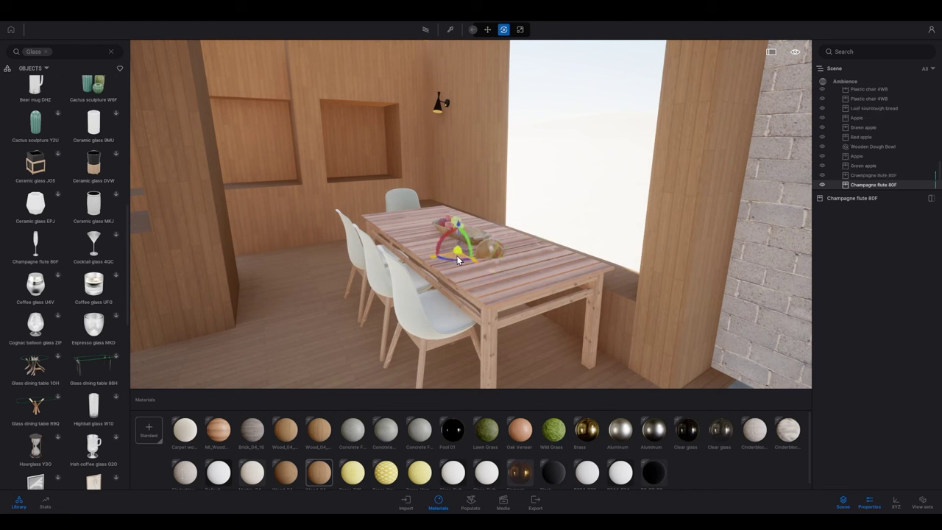
{"action": "left_click", "coordinate": [463, 247]}
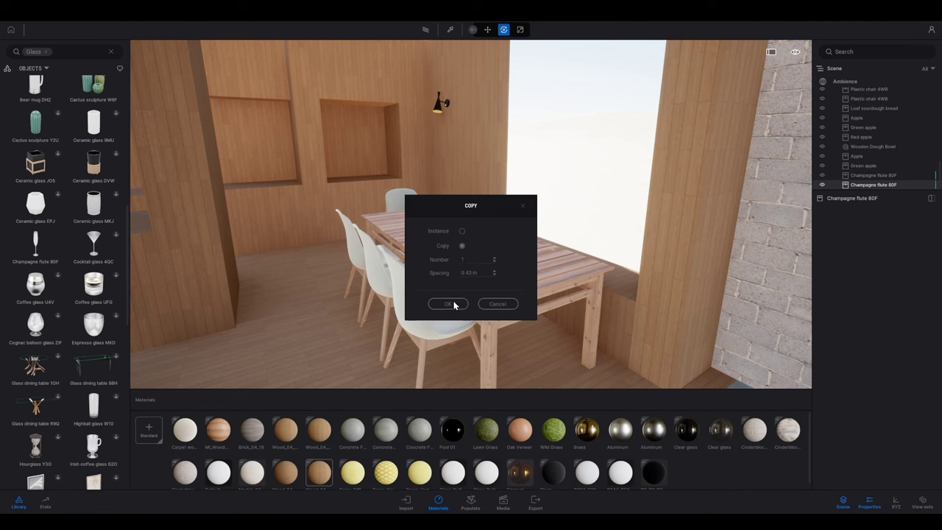
{"action": "left_click", "coordinate": [450, 303]}
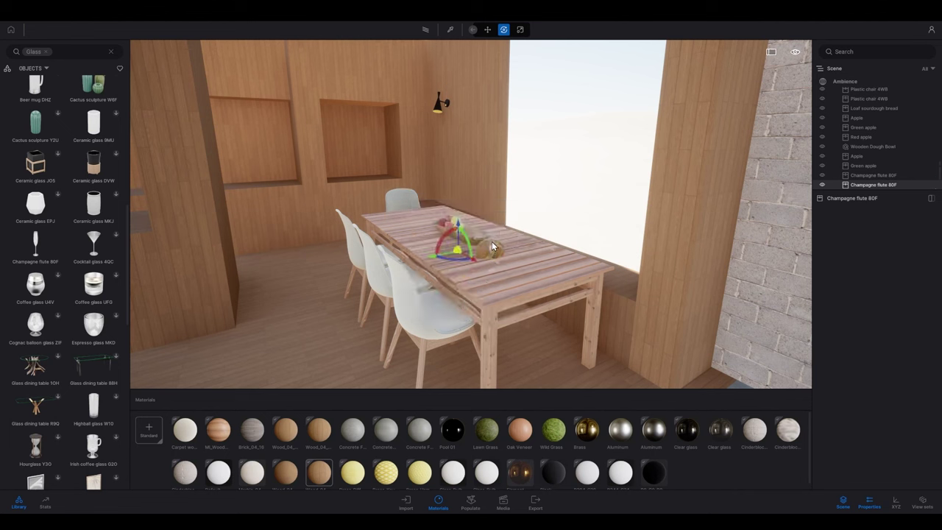
Select both champagne flutes together and copy them once to the window side of the table, spaced 0.4 m
{"action": "left_click", "coordinate": [492, 245]}
{"action": "left_click", "coordinate": [490, 267]}
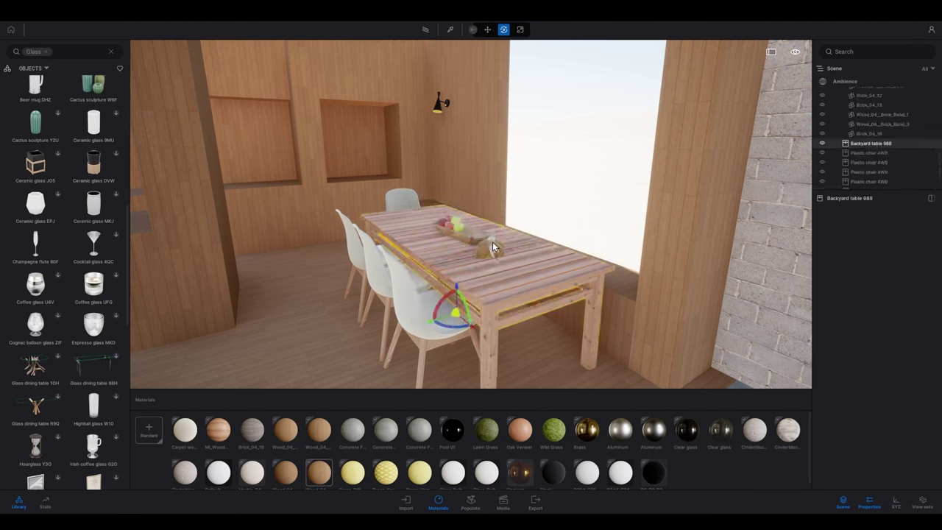
{"action": "left_click", "coordinate": [492, 241]}
{"action": "left_click", "coordinate": [878, 175]}
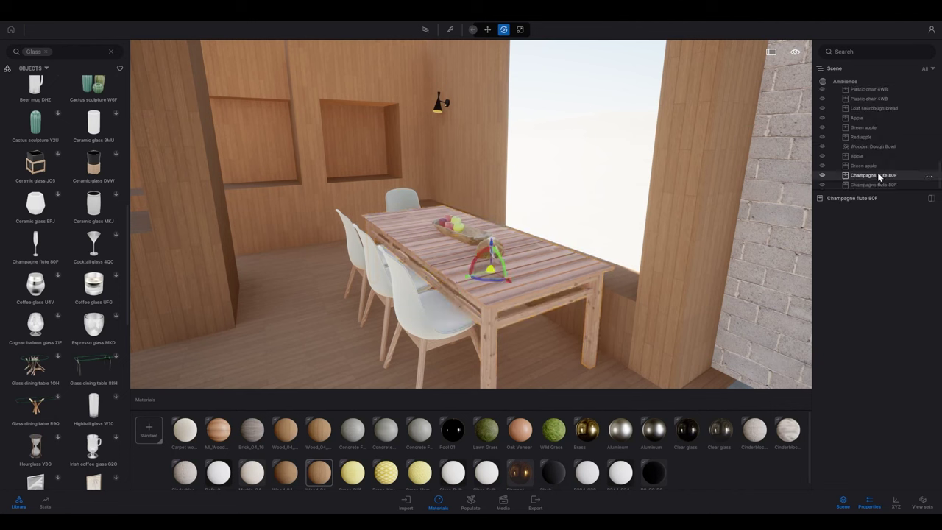
{"action": "left_click", "coordinate": [874, 184], "text": "ctrl"}
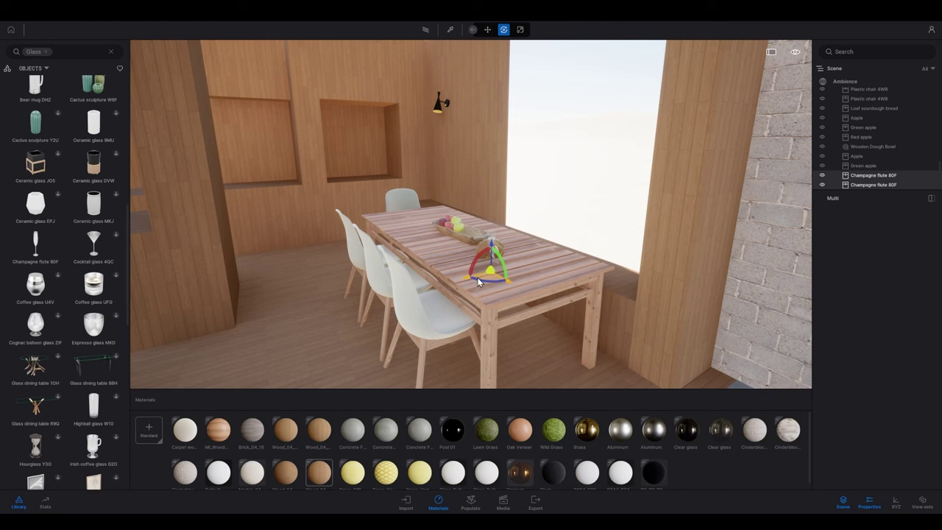
{"action": "left_click_drag", "start_coordinate": [478, 277], "coordinate": [531, 270], "text": "alt"}
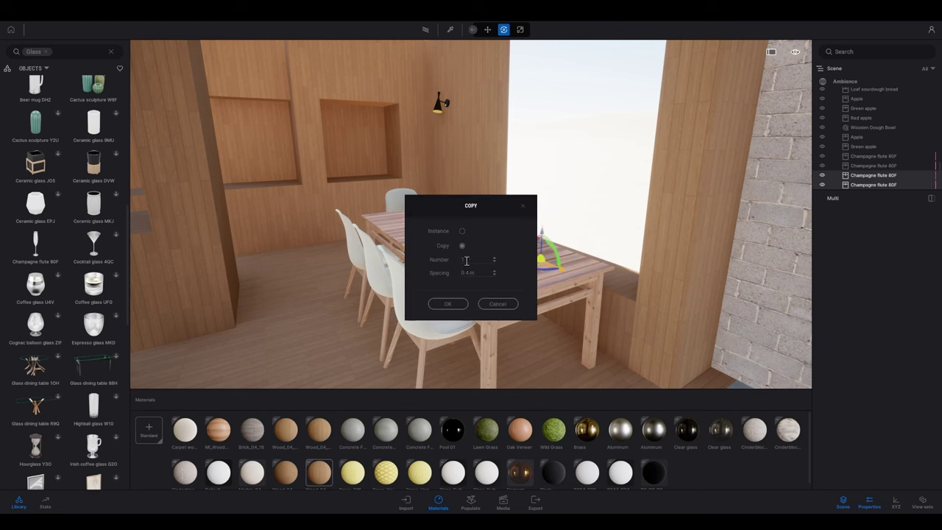
{"action": "left_click", "coordinate": [462, 303]}
{"action": "left_click", "coordinate": [575, 76]}
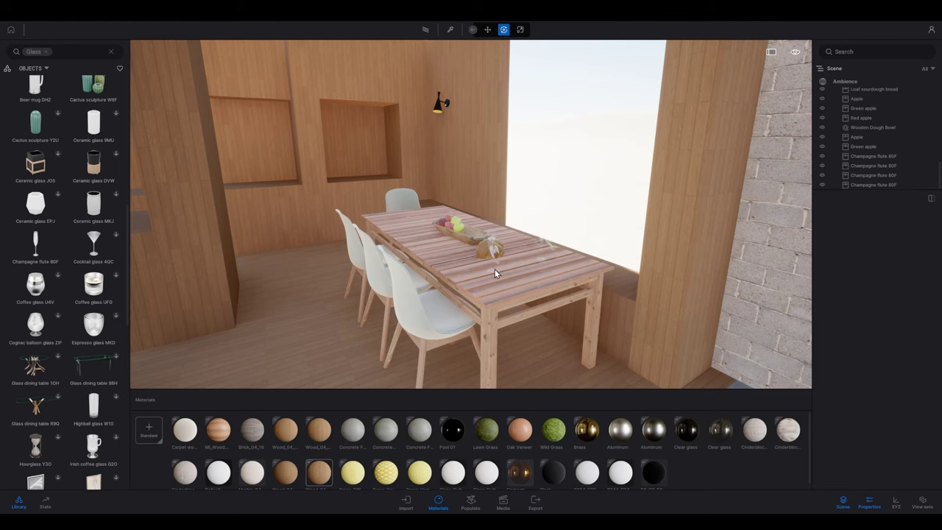
Delete the two champagne flutes lying tilted on the tabletop, one on each side of the bread
{"action": "right_click_drag", "start_coordinate": [496, 273], "coordinate": [390, 269]}
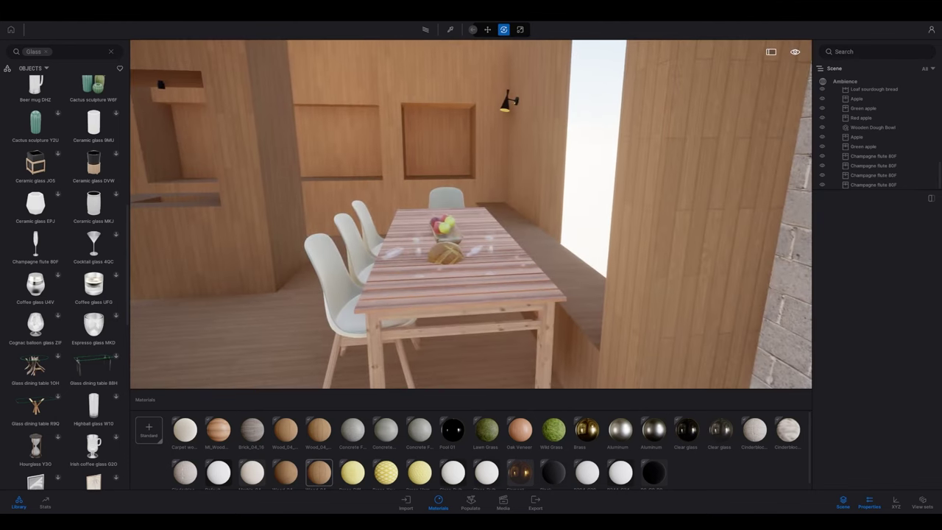
{"action": "scroll", "coordinate": [495, 272], "scroll_direction": "up", "scroll_amount": 3}
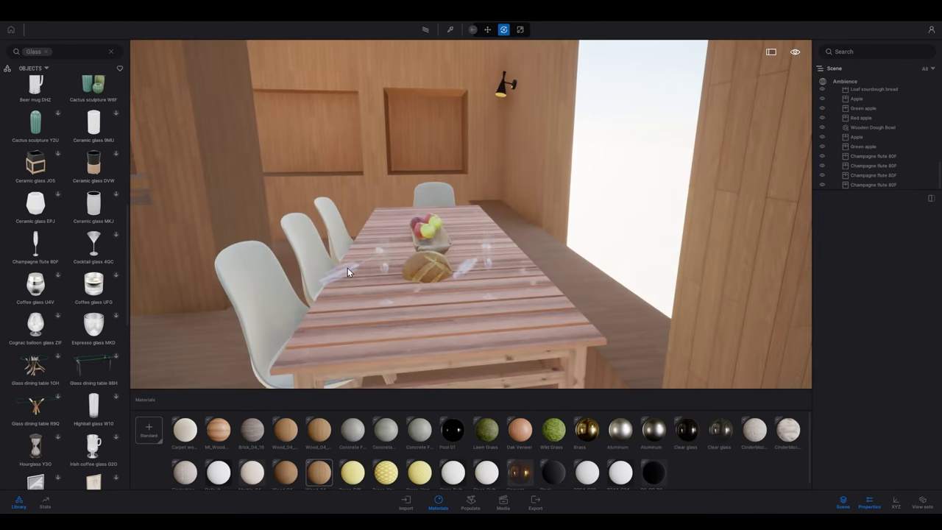
{"action": "left_click", "coordinate": [332, 272]}
{"action": "right_click_drag", "start_coordinate": [332, 272], "coordinate": [347, 266]}
{"action": "left_click", "coordinate": [491, 273]}
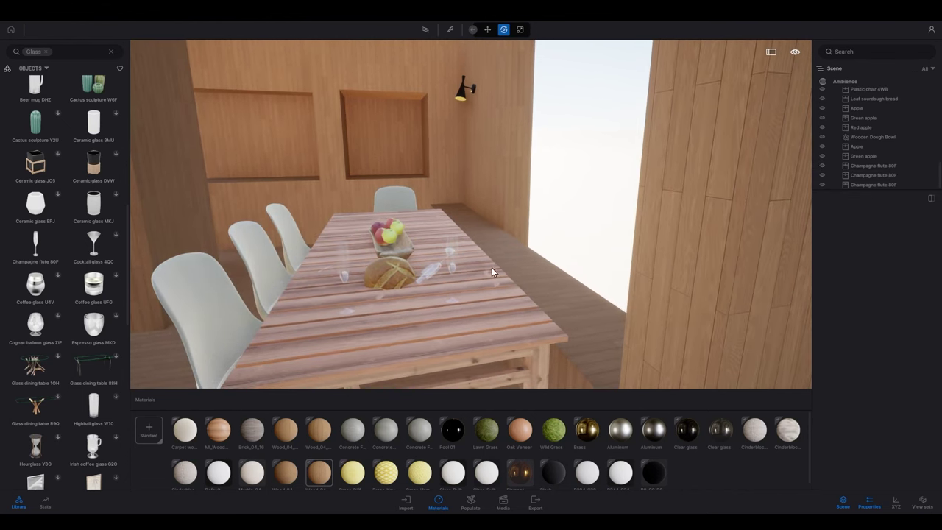
{"action": "left_click", "coordinate": [432, 272]}
{"action": "key", "text": "Delete"}
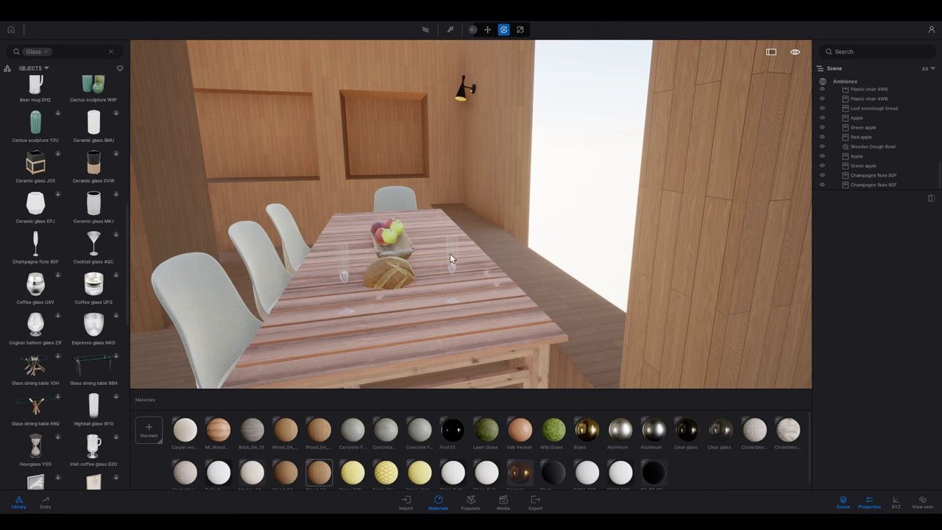
Select the two upright flutes and make one instance of the pair toward the far end of the table, spaced 0.55 m
{"action": "left_click", "coordinate": [449, 253]}
{"action": "left_click", "coordinate": [874, 176], "text": "shift"}
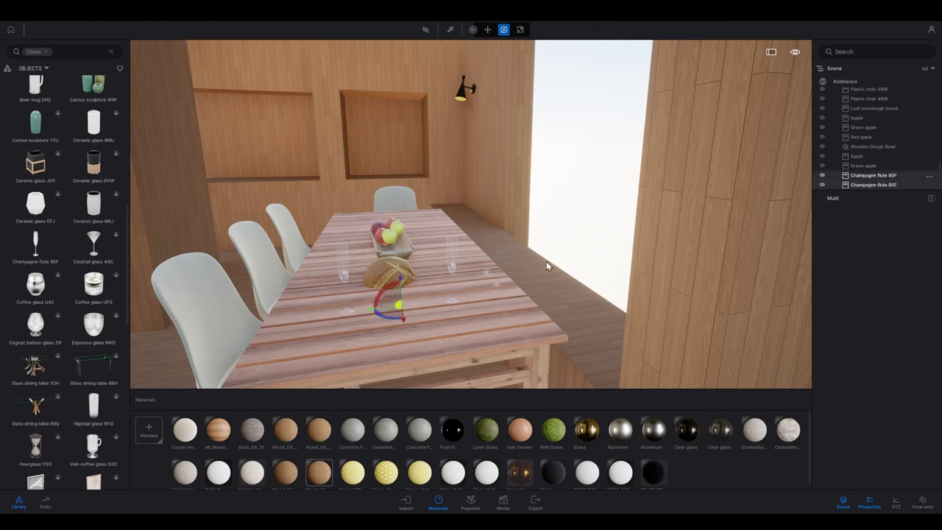
{"action": "left_click_drag", "start_coordinate": [396, 309], "coordinate": [388, 271], "text": "shift"}
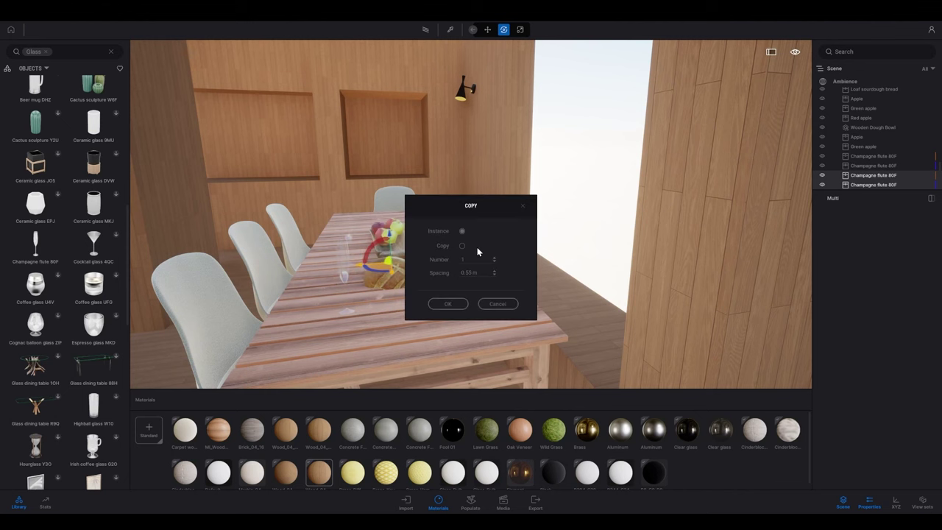
{"action": "left_click", "coordinate": [451, 302]}
{"action": "key", "text": "Escape"}
Examine the furnished dining area from the garden and the kitchen opening from inside
{"action": "key", "text": "s"}
{"action": "right_click_drag", "start_coordinate": [515, 253], "coordinate": [509, 234]}
{"action": "key", "text": "s"}
{"action": "key", "text": "w"}
{"action": "key", "text": "s"}
{"action": "key", "text": "s"}
{"action": "right_click_drag", "start_coordinate": [565, 206], "coordinate": [551, 209]}
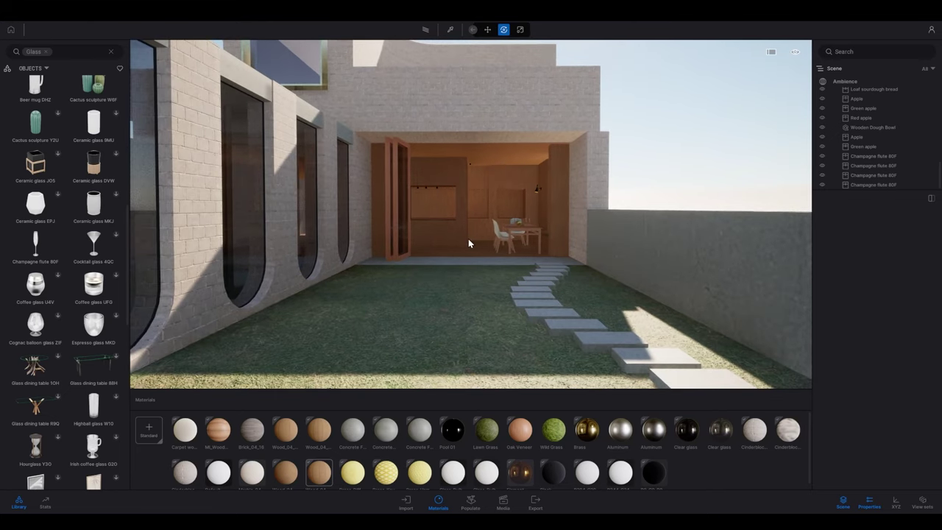
{"action": "key", "text": "w"}
{"action": "key", "text": "a"}
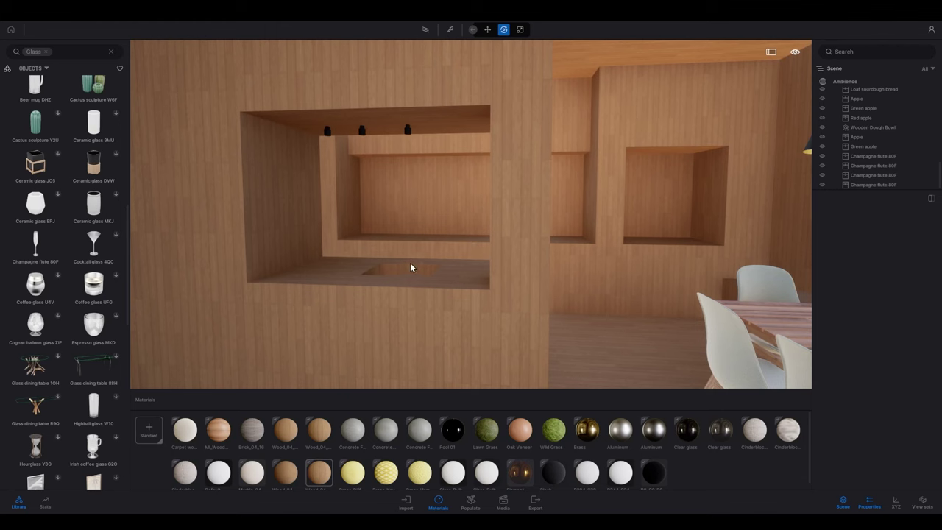
Place the Laptop open model from the library in the square niche of the back wall
{"action": "key", "text": "w"}
{"action": "right_click_drag", "start_coordinate": [416, 273], "coordinate": [470, 273]}
{"action": "key", "text": "s"}
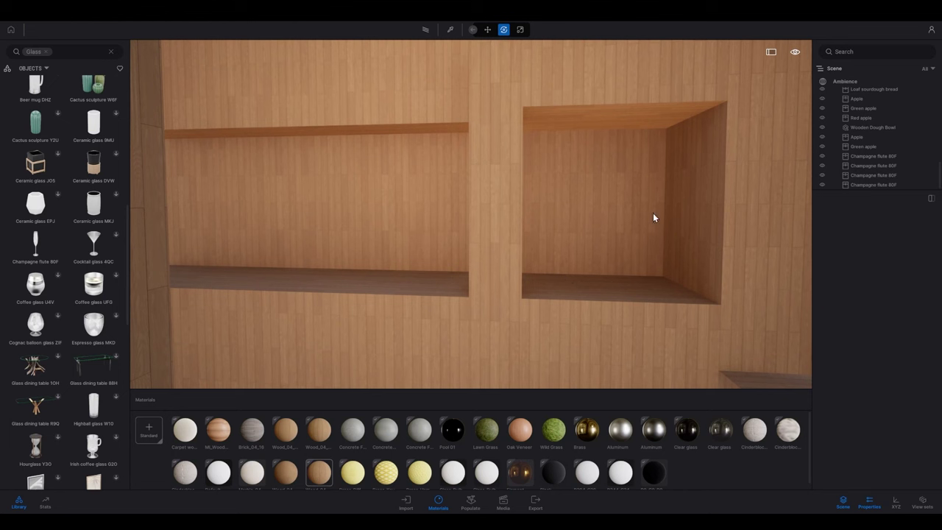
{"action": "right_click_drag", "start_coordinate": [452, 256], "coordinate": [434, 265]}
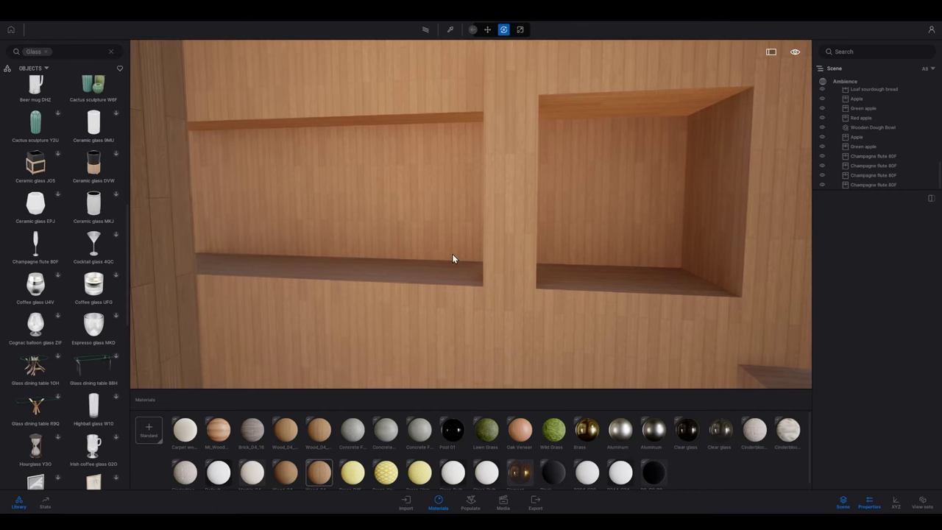
{"action": "right_click_drag", "start_coordinate": [419, 232], "coordinate": [393, 237]}
{"action": "key", "text": "d"}
{"action": "left_click_drag", "start_coordinate": [411, 236], "coordinate": [407, 239]}
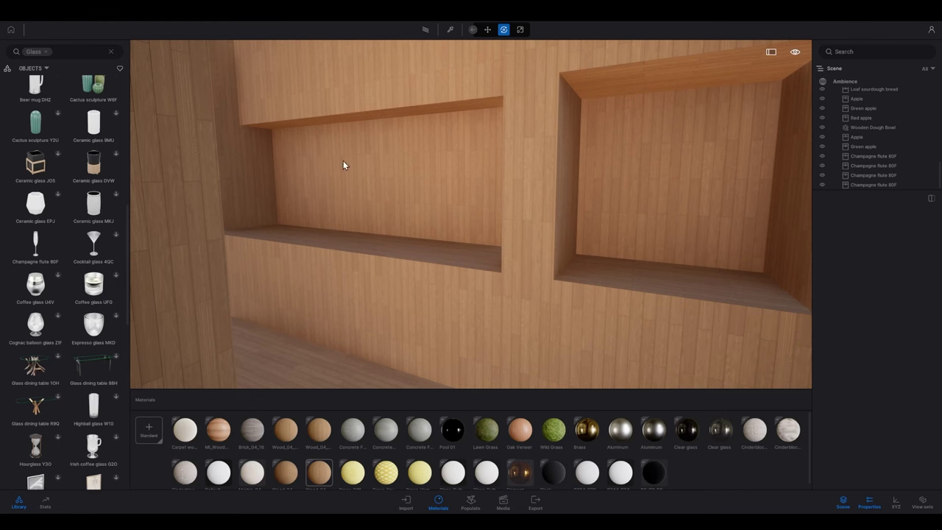
{"action": "key", "text": "s"}
{"action": "right_click_drag", "start_coordinate": [428, 243], "coordinate": [530, 267]}
{"action": "key", "text": "s"}
{"action": "key", "text": "w"}
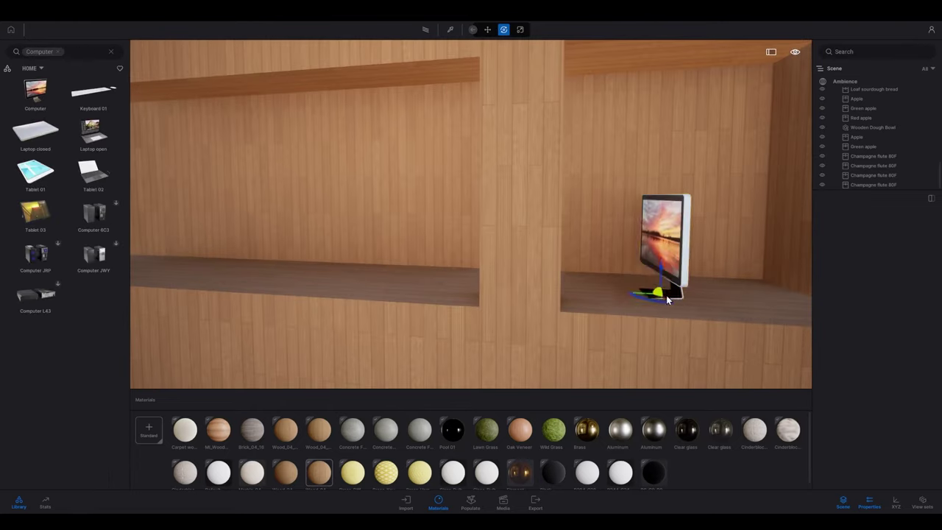
{"action": "left_click_drag", "start_coordinate": [668, 295], "coordinate": [639, 325]}
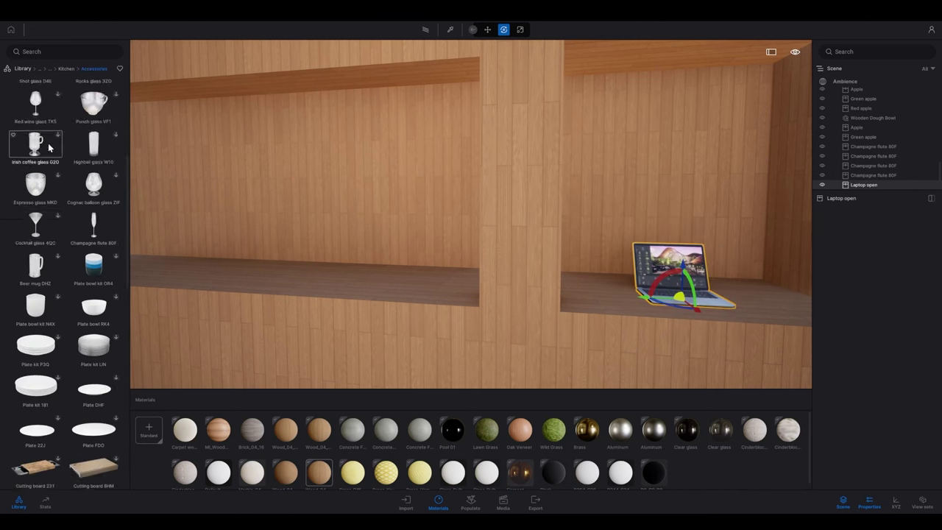
Place the Plate kit P3Q from the kitchen accessories on the long recessed shelf
{"action": "scroll", "coordinate": [67, 258], "scroll_direction": "down", "scroll_amount": 3}
{"action": "left_click_drag", "start_coordinate": [36, 215], "coordinate": [351, 294]}
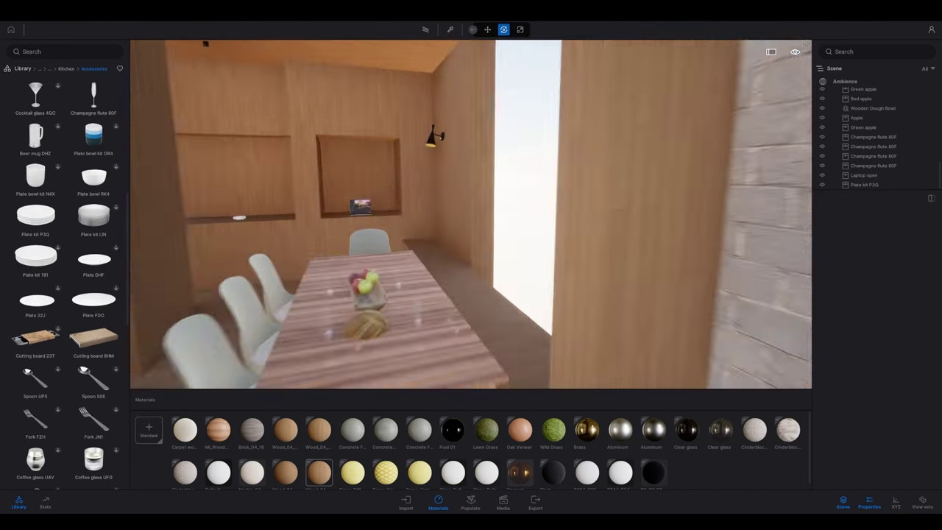
Put the Cutting board 8HM under the bread and set four Plate DHF plates on the dining table
{"action": "left_click_drag", "start_coordinate": [93, 339], "coordinate": [379, 315]}
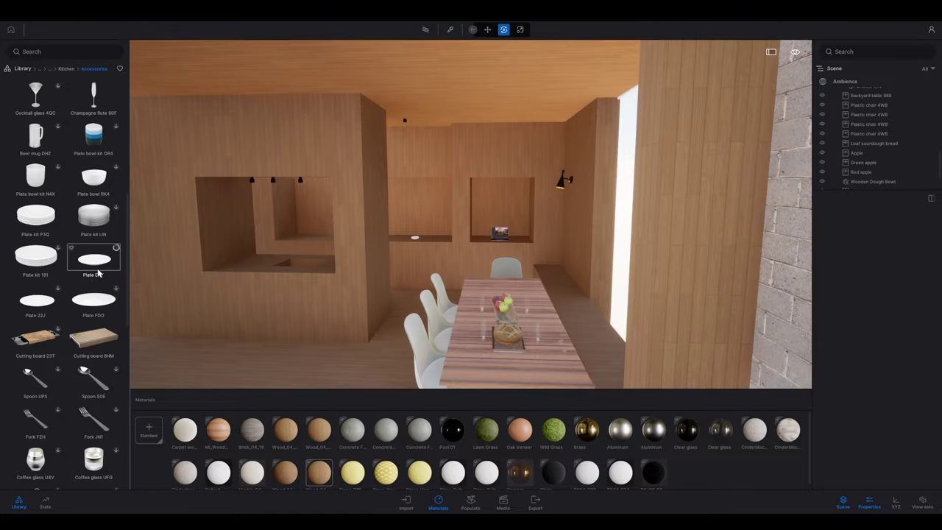
{"action": "left_click_drag", "start_coordinate": [540, 313], "coordinate": [552, 338], "text": "alt"}
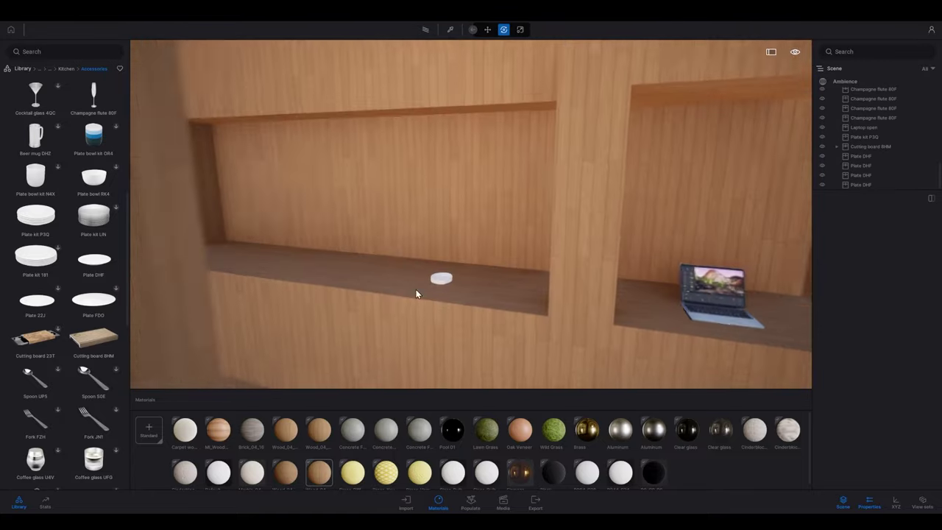
Replace the plate stack on the long recessed shelf with two sets of books from the library
{"action": "left_click", "coordinate": [36, 92]}
{"action": "left_click", "coordinate": [116, 243]}
{"action": "left_click_drag", "start_coordinate": [93, 254], "coordinate": [510, 309]}
{"action": "left_click_drag", "start_coordinate": [511, 309], "coordinate": [458, 296]}
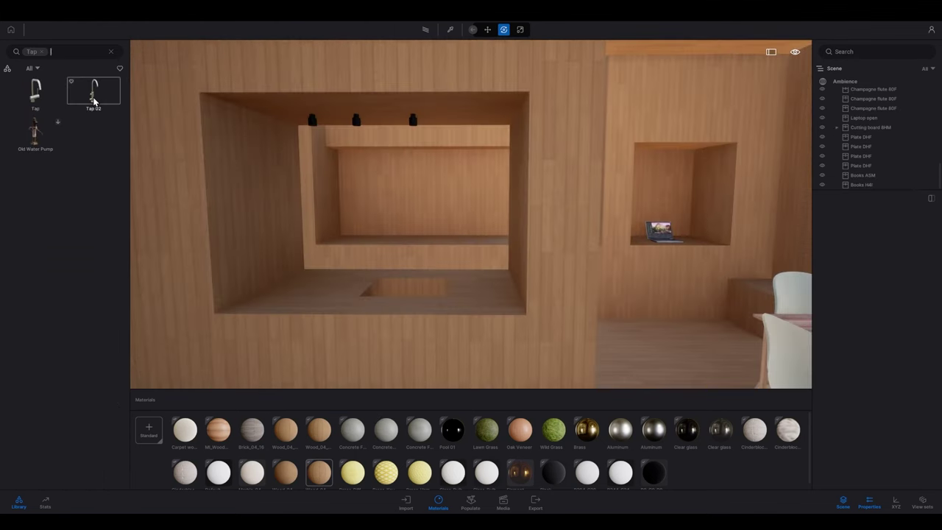
Place the Tap model from the library beside the sink opening in the kitchen counter
{"action": "left_click_drag", "start_coordinate": [94, 101], "coordinate": [390, 291]}
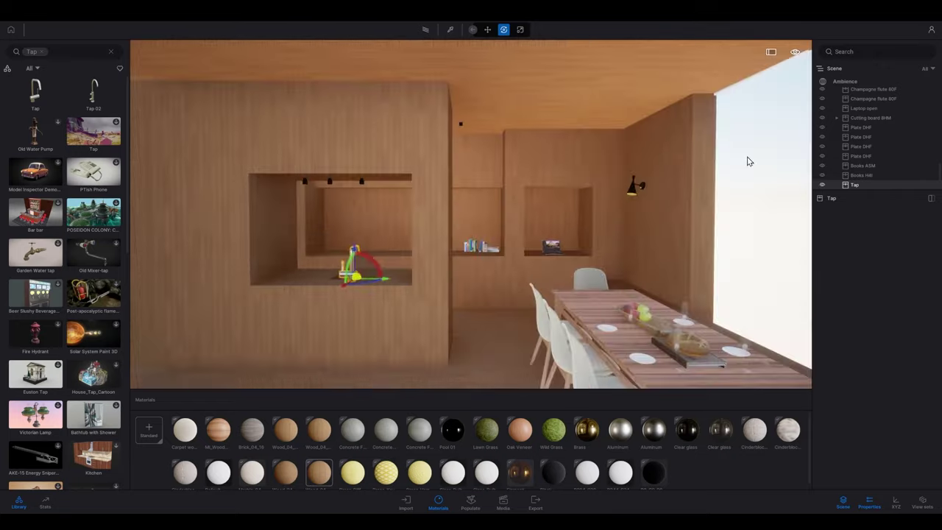
{"action": "left_click", "coordinate": [350, 276]}
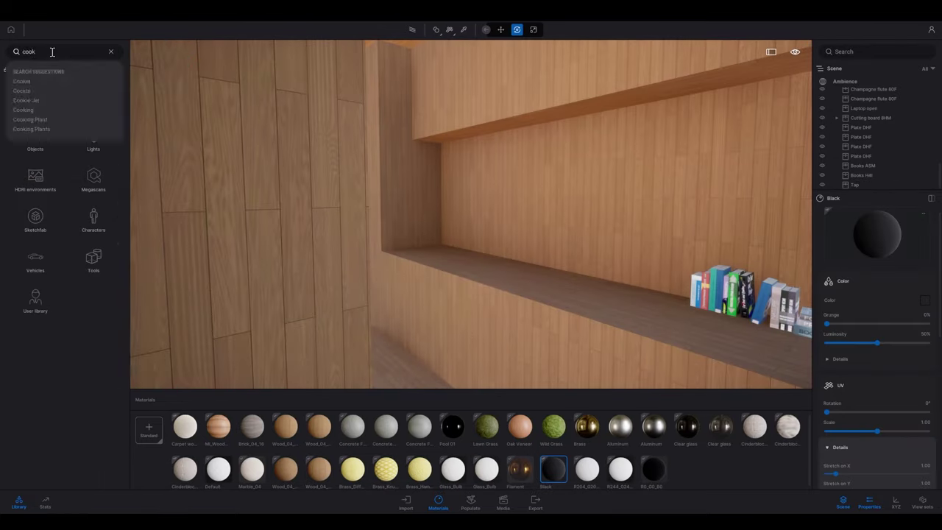
Search the library for Cooker and place the LOW CARBO RICE COOKER LOCKNLOCK model on the long recessed shelf
{"action": "left_click", "coordinate": [22, 82]}
{"action": "scroll", "coordinate": [93, 353], "scroll_direction": "down", "scroll_amount": 10}
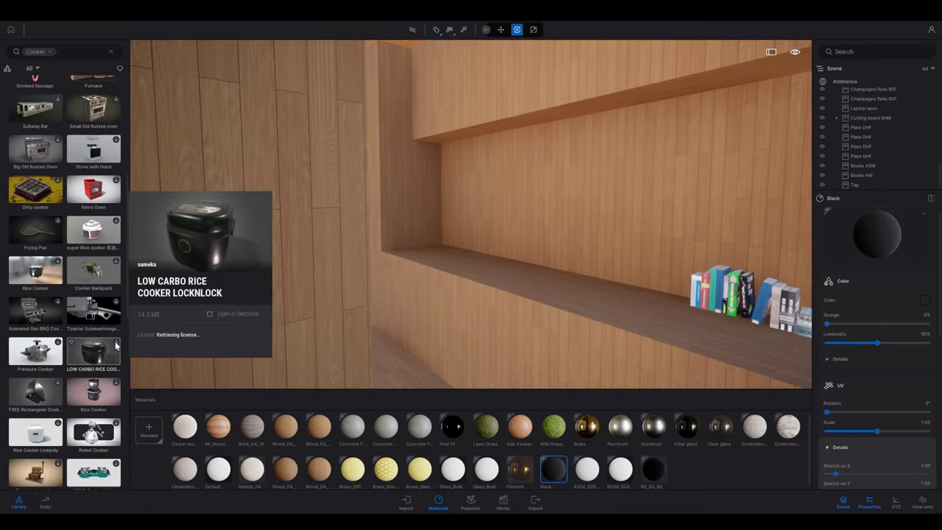
{"action": "left_click_drag", "start_coordinate": [93, 351], "coordinate": [570, 269]}
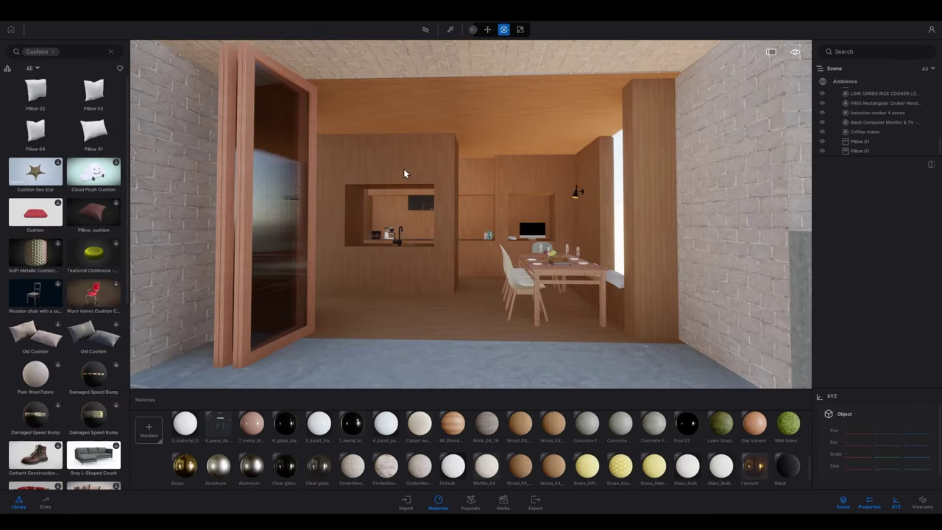
Examine the two Pillow 01 cushions on the window bench and the far cushion's scale values
{"action": "key", "text": "w"}
{"action": "right_click_drag", "start_coordinate": [471, 232], "coordinate": [440, 244]}
{"action": "key", "text": "d"}
{"action": "key", "text": "d"}
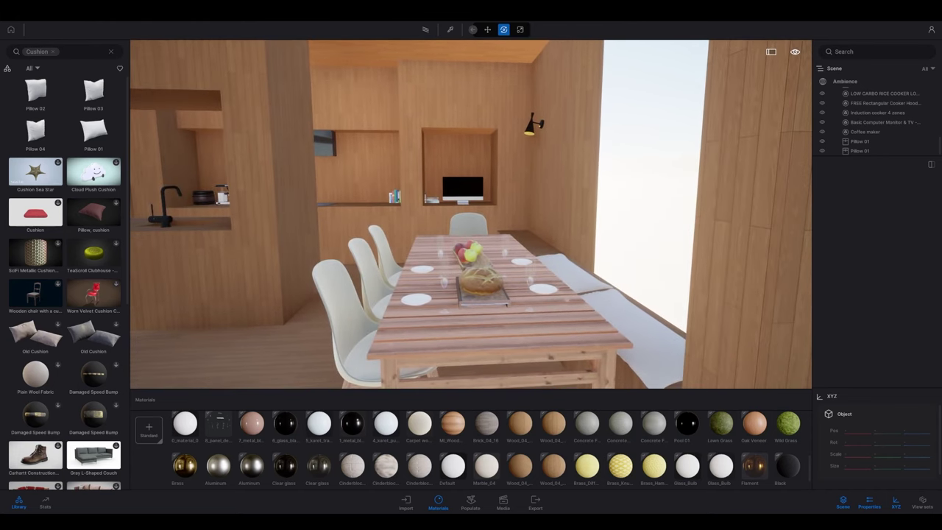
{"action": "right_click_drag", "start_coordinate": [507, 270], "coordinate": [500, 282]}
{"action": "key", "text": "d"}
{"action": "key", "text": "s"}
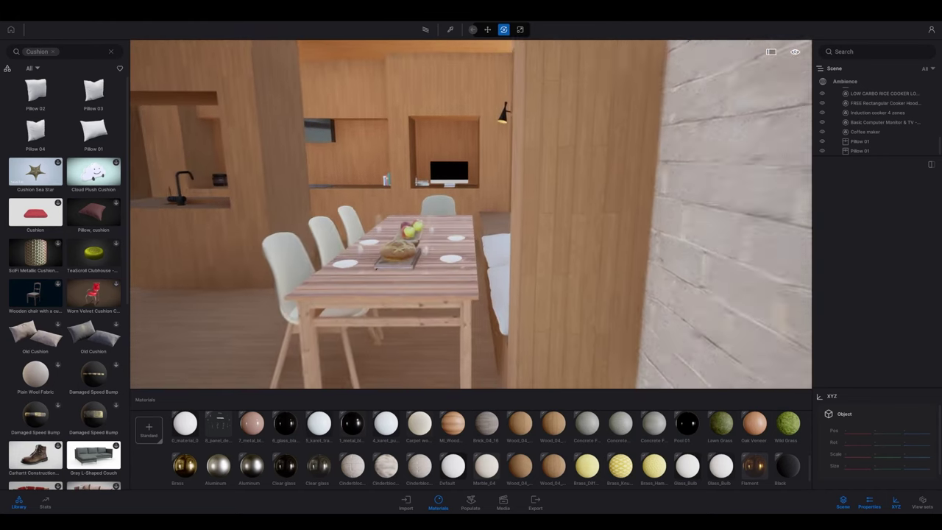
{"action": "key", "text": "w"}
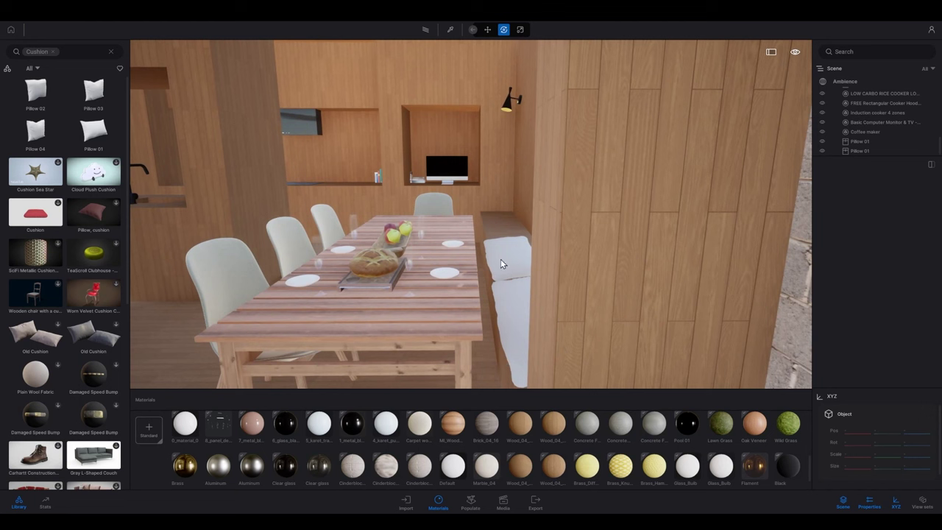
{"action": "left_click", "coordinate": [501, 259]}
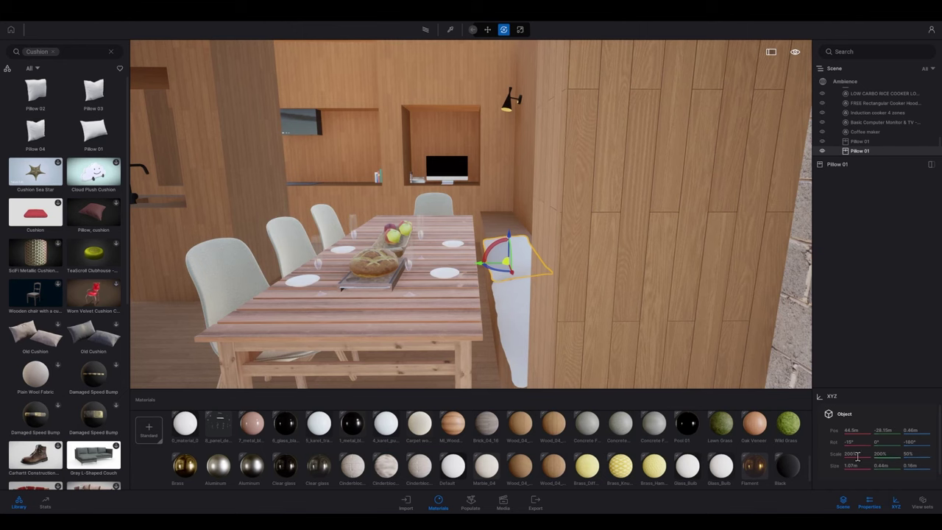
{"action": "right_click_drag", "start_coordinate": [372, 294], "coordinate": [441, 279]}
{"action": "key", "text": "s"}
{"action": "key", "text": "a"}
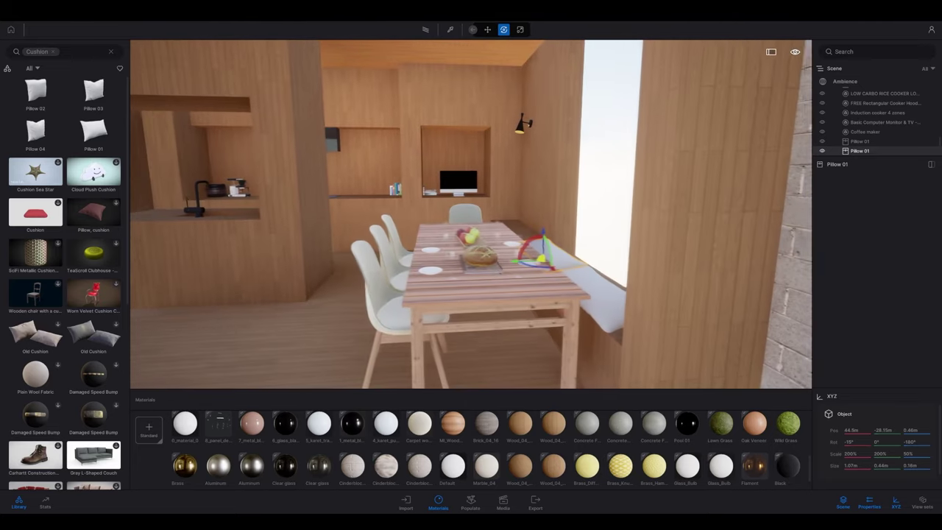
{"action": "left_click", "coordinate": [602, 67]}
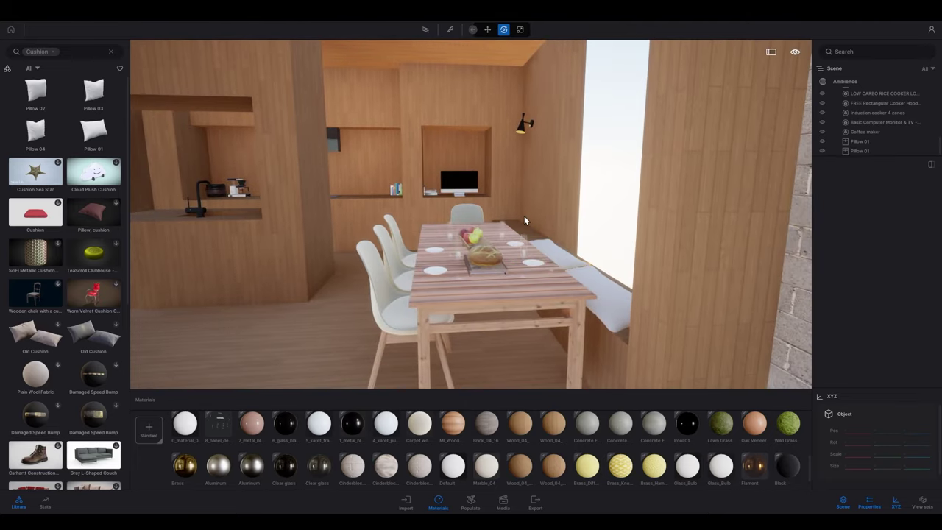
Review the hood, induction cooker, coffee maker, tap and monitor in the niches, and view the whole room from outside
{"action": "key", "text": "s"}
{"action": "right_click_drag", "start_coordinate": [454, 221], "coordinate": [424, 224]}
{"action": "key", "text": "a"}
{"action": "key", "text": "d"}
{"action": "key", "text": "d"}
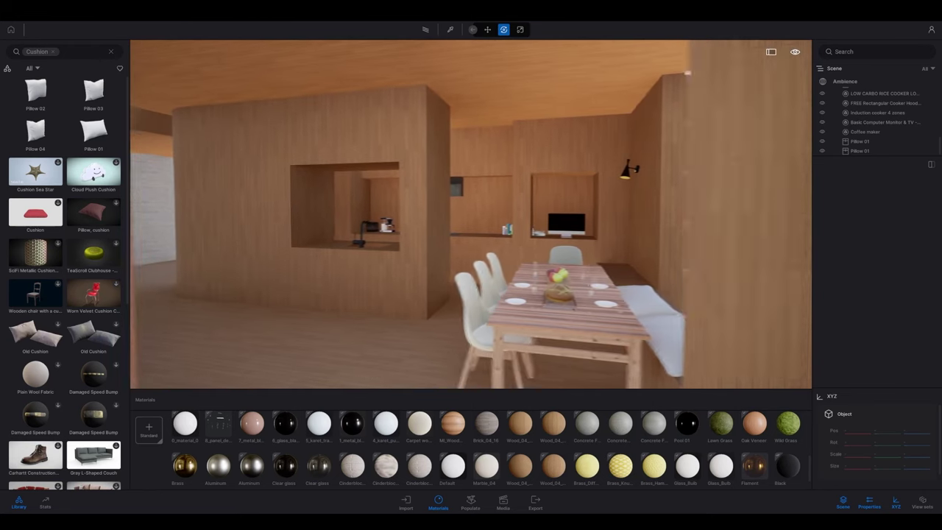
{"action": "key", "text": "w"}
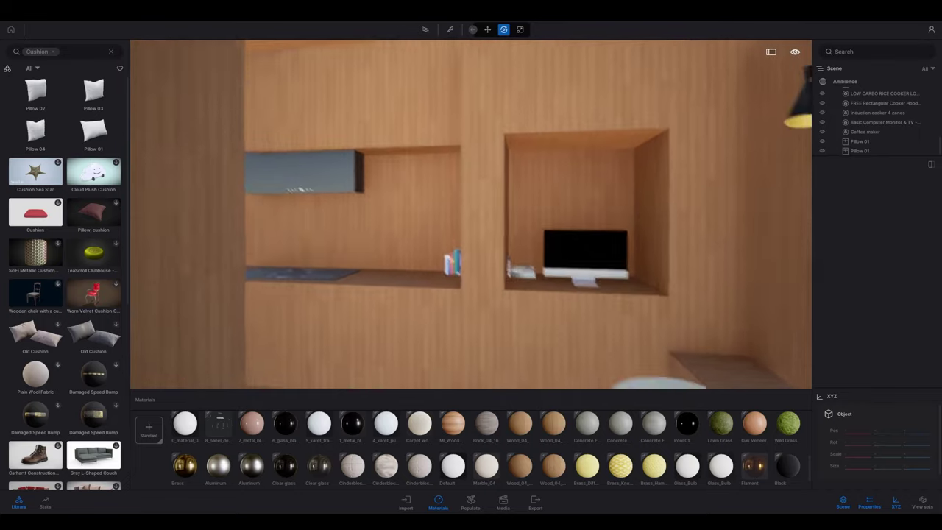
{"action": "right_click_drag", "start_coordinate": [471, 221], "coordinate": [353, 220]}
{"action": "key", "text": "w"}
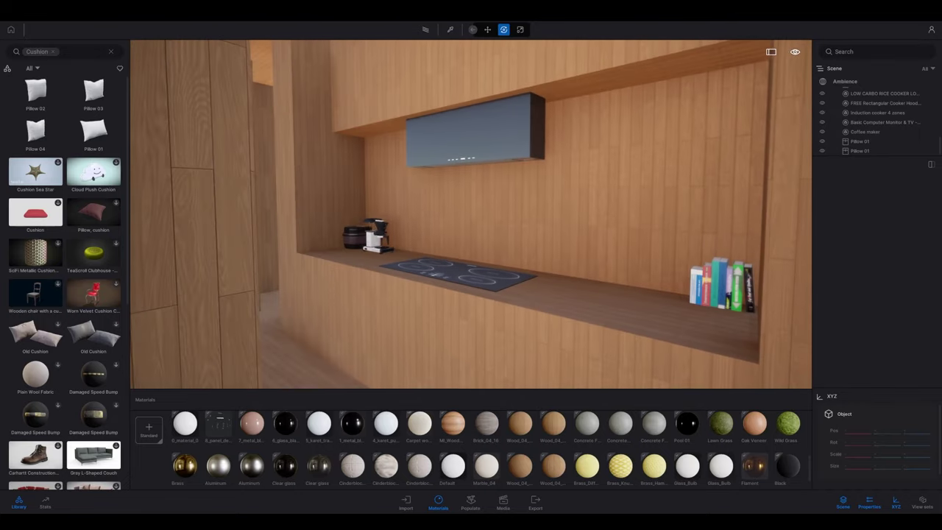
{"action": "right_click_drag", "start_coordinate": [448, 236], "coordinate": [397, 237]}
{"action": "right_click_drag", "start_coordinate": [456, 254], "coordinate": [413, 243]}
{"action": "key", "text": "s"}
{"action": "key", "text": "d"}
{"action": "key", "text": "s"}
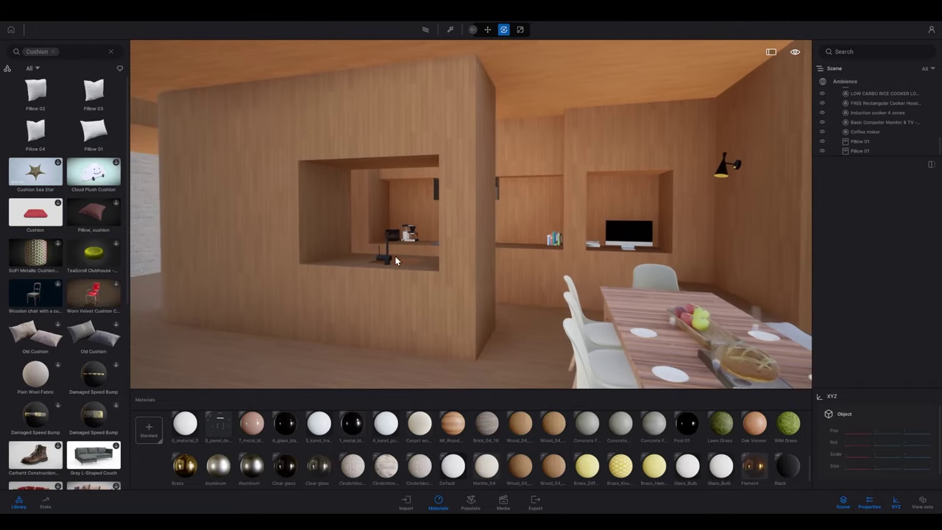
{"action": "key", "text": "s"}
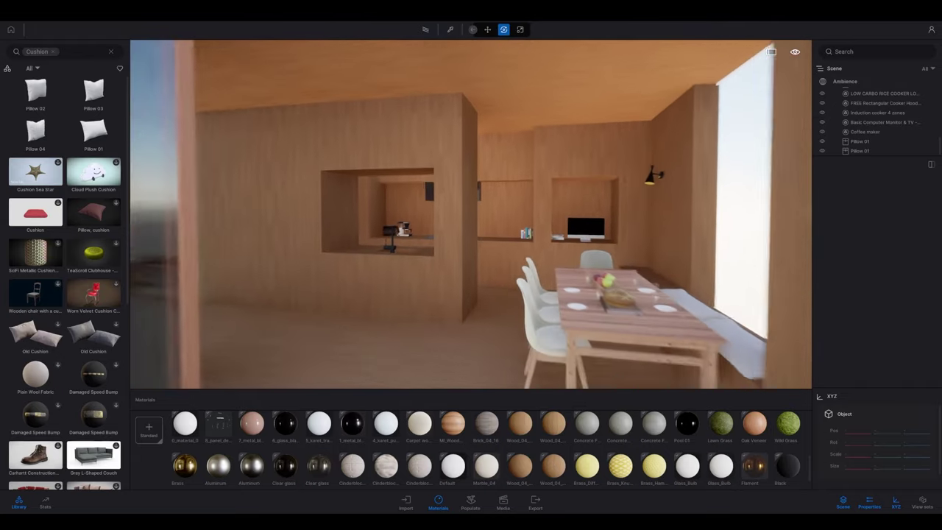
{"action": "right_click_drag", "start_coordinate": [414, 235], "coordinate": [421, 230]}
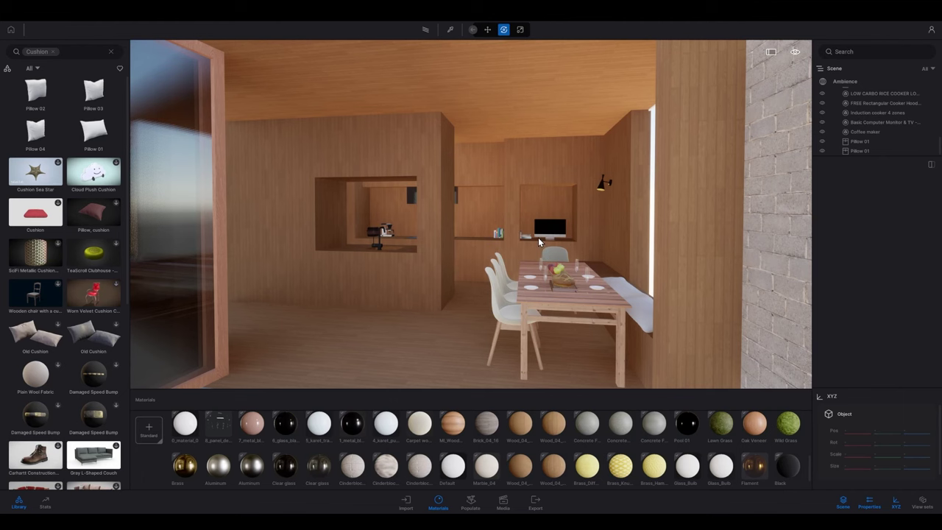
{"action": "key", "text": "a"}
{"action": "mouse_move", "coordinate": [527, 240]}
{"action": "right_mouse_down"}
{"action": "mouse_move", "coordinate": [517, 242]}
{"action": "mouse_move", "coordinate": [545, 246]}
{"action": "right_mouse_up"}
{"action": "key", "text": "s"}
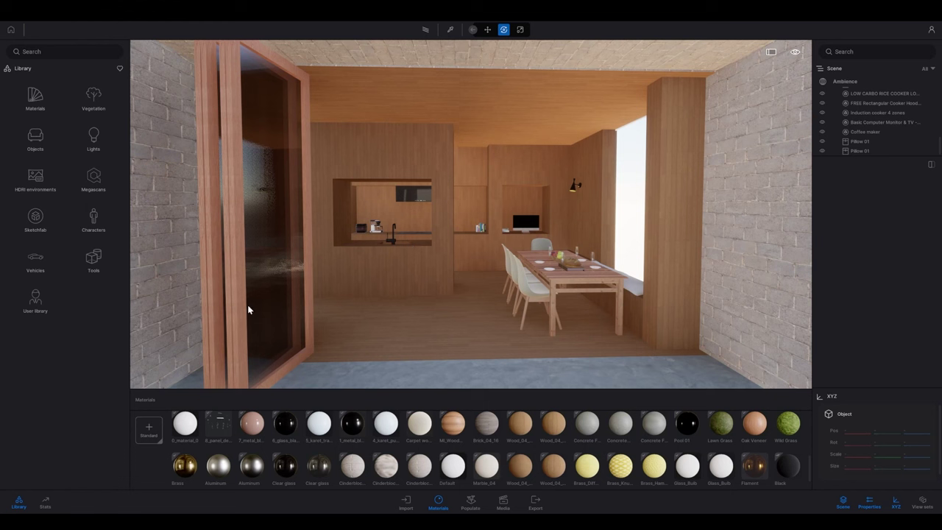
Try the animated human Alex on the floor in front of the kitchen block and delete the figure again
{"action": "left_click", "coordinate": [96, 216]}
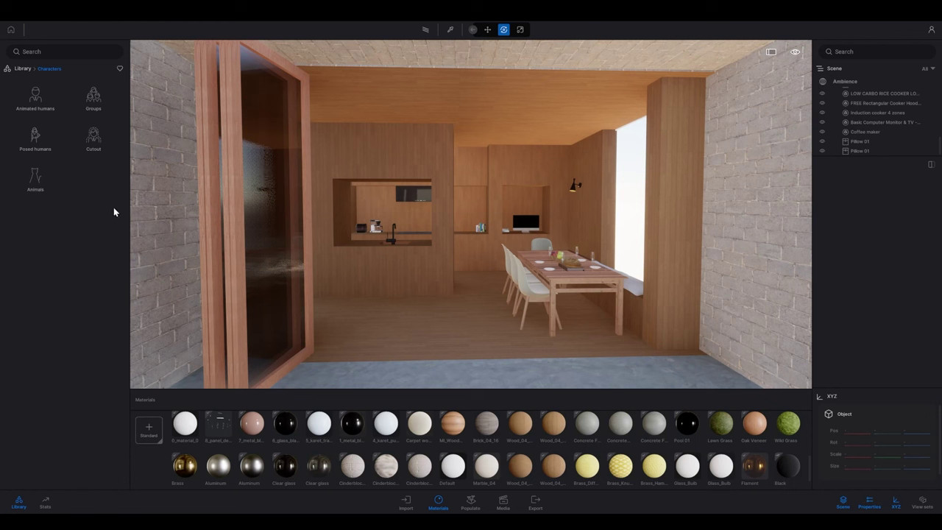
{"action": "left_click", "coordinate": [38, 98]}
{"action": "mouse_move", "coordinate": [92, 298]}
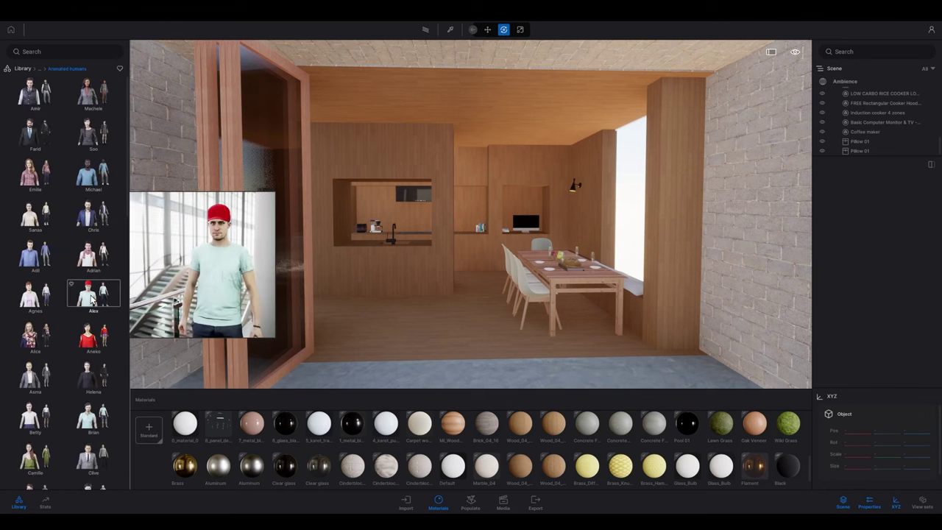
{"action": "left_click_drag", "start_coordinate": [93, 298], "coordinate": [457, 355]}
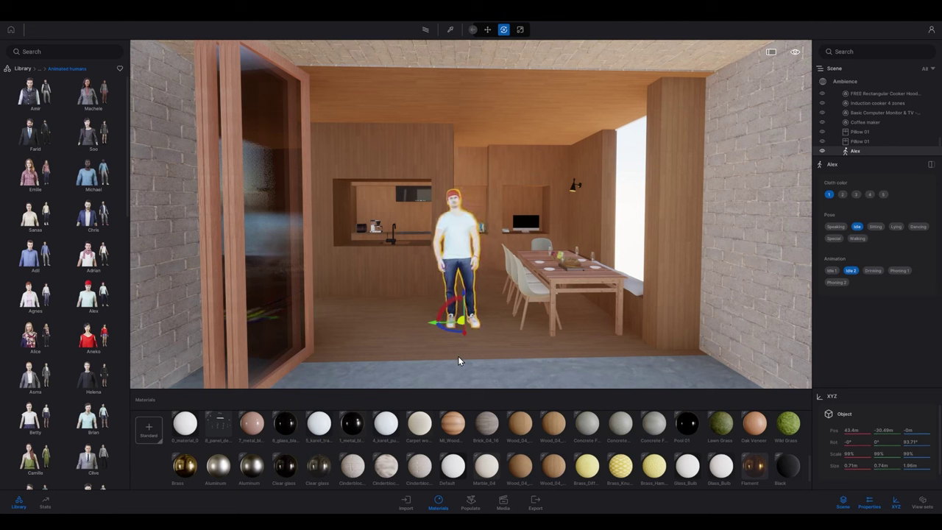
{"action": "key", "text": "Delete"}
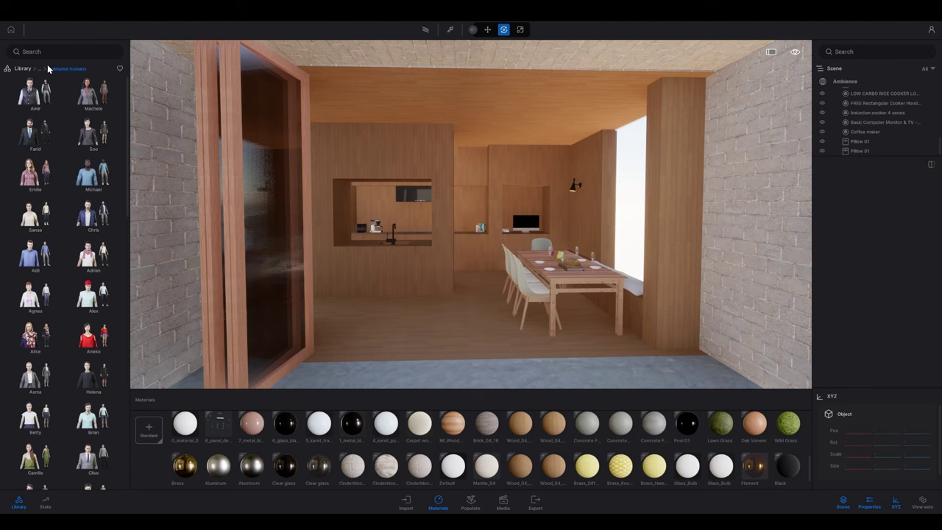
Place the casual posed human Sheila on the window bench beside the dining table
{"action": "left_click", "coordinate": [41, 69]}
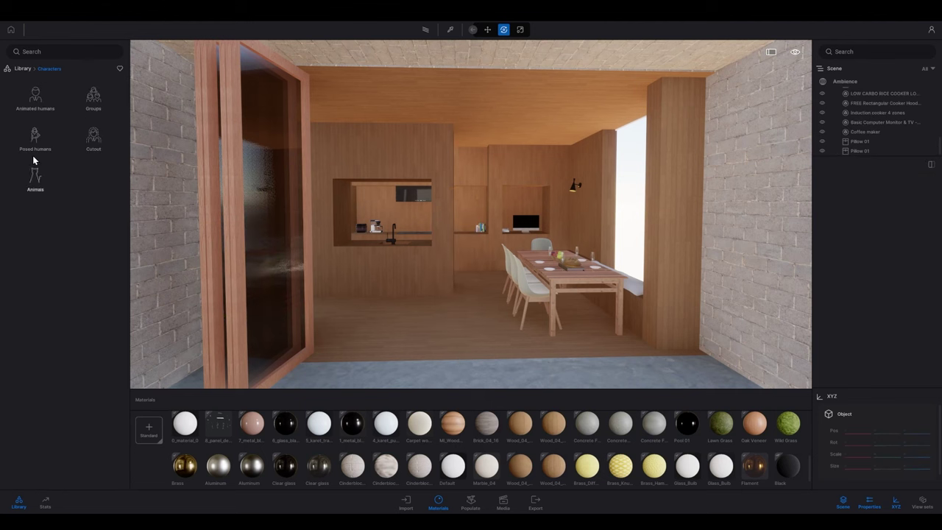
{"action": "left_click", "coordinate": [35, 140]}
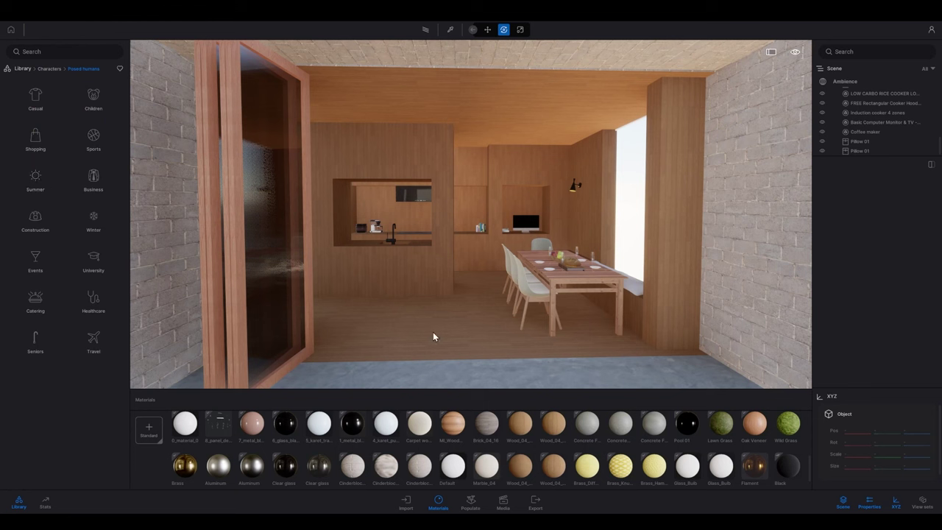
{"action": "left_click", "coordinate": [35, 100]}
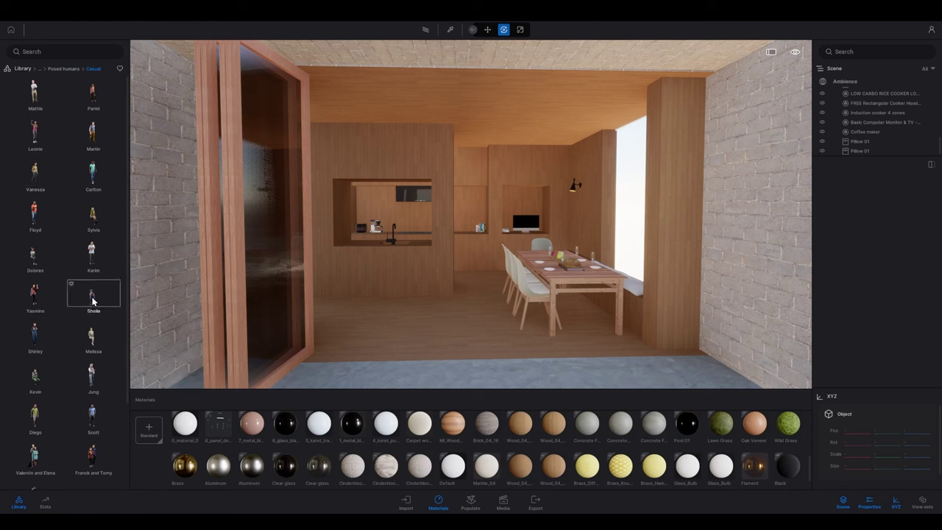
{"action": "left_click_drag", "start_coordinate": [92, 300], "coordinate": [631, 290]}
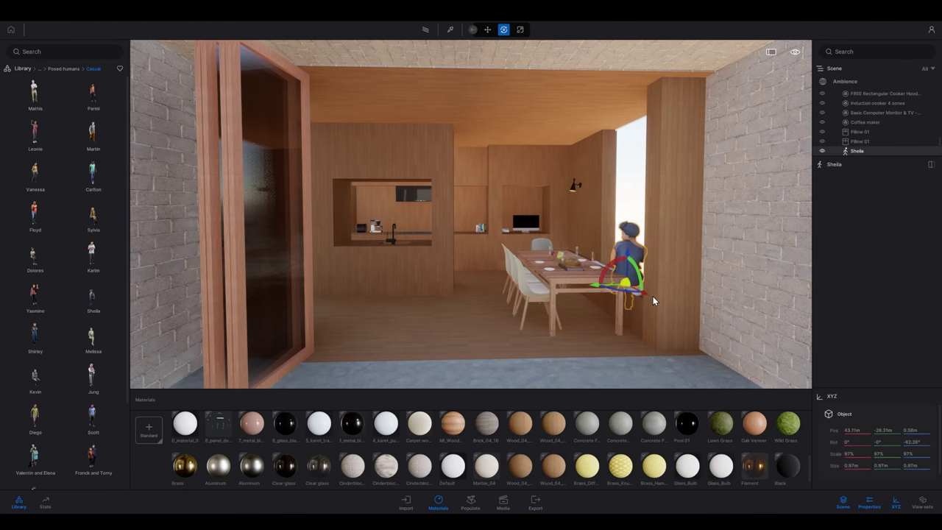
Turn the Sheila figure to about -127° and lower it to about 0.53 m so it sits on the bench cushion facing the table
{"action": "double_click", "coordinate": [845, 151]}
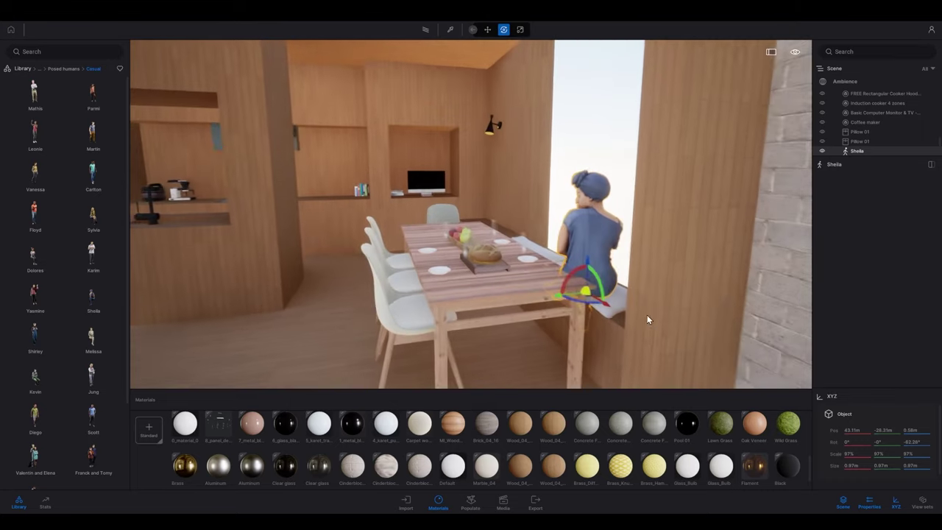
{"action": "left_click_drag", "start_coordinate": [587, 304], "coordinate": [609, 277]}
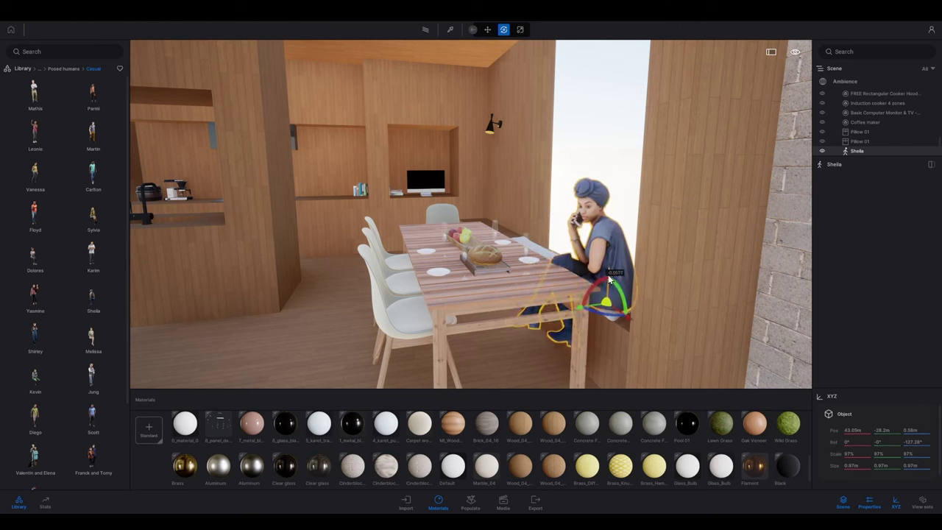
{"action": "left_click", "coordinate": [616, 167]}
{"action": "key", "text": "w"}
{"action": "right_click_drag", "start_coordinate": [617, 168], "coordinate": [614, 315]}
{"action": "key", "text": "s"}
{"action": "key", "text": "q"}
{"action": "key", "text": "e"}
{"action": "key", "text": "q"}
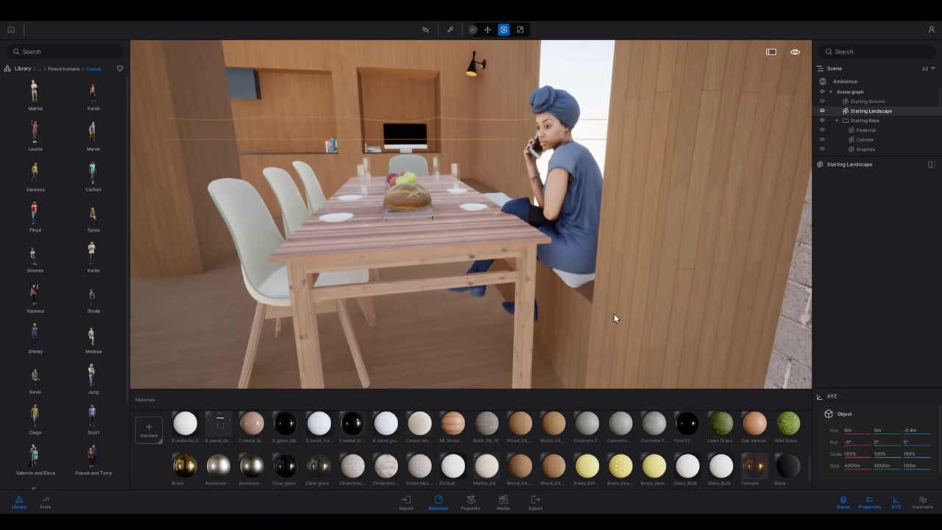
{"action": "left_click", "coordinate": [566, 211]}
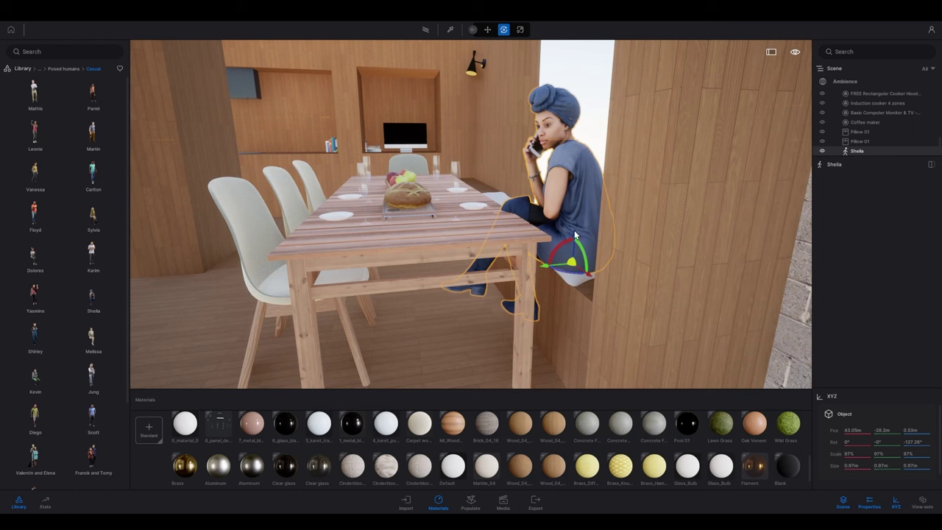
{"action": "mouse_move", "coordinate": [575, 233]}
{"action": "left_mouse_down"}
{"action": "mouse_move", "coordinate": [574, 224]}
{"action": "mouse_move", "coordinate": [575, 234]}
{"action": "left_mouse_up"}
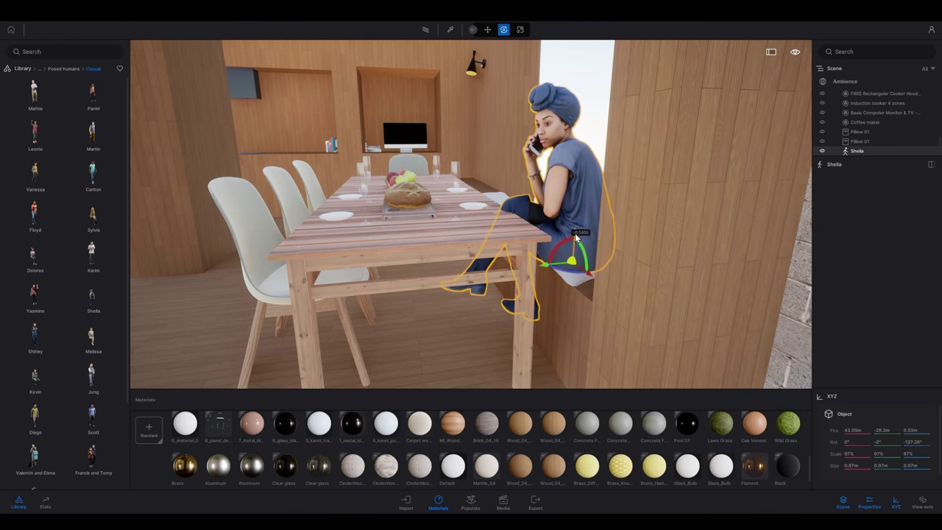
{"action": "left_click", "coordinate": [598, 109]}
Review the furnished interior and the seated figure from the garden in front of the open folding doors
{"action": "key", "text": "s"}
{"action": "right_click_drag", "start_coordinate": [574, 213], "coordinate": [468, 149]}
{"action": "key", "text": "s"}
{"action": "key", "text": "s"}
{"action": "key", "text": "d"}
{"action": "right_click_drag", "start_coordinate": [595, 274], "coordinate": [590, 267]}
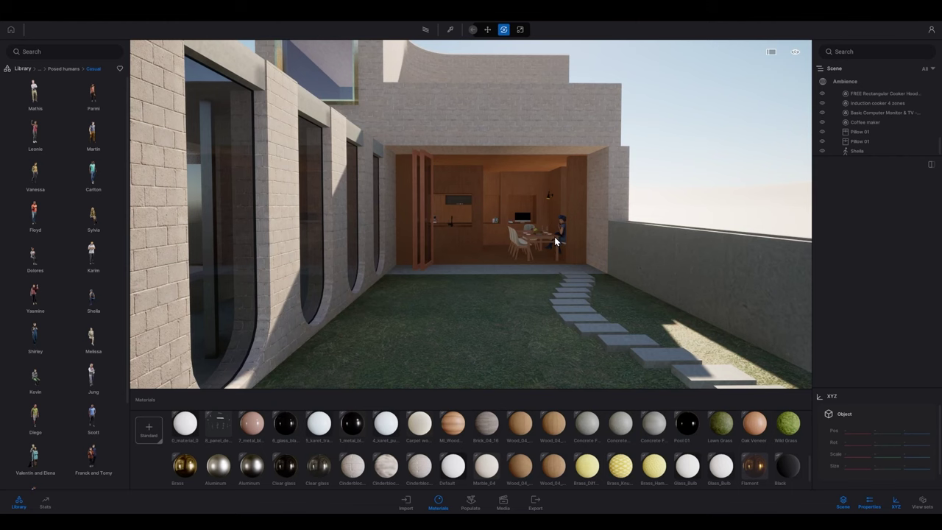
{"action": "scroll", "coordinate": [554, 236], "scroll_direction": "up", "scroll_amount": 6}
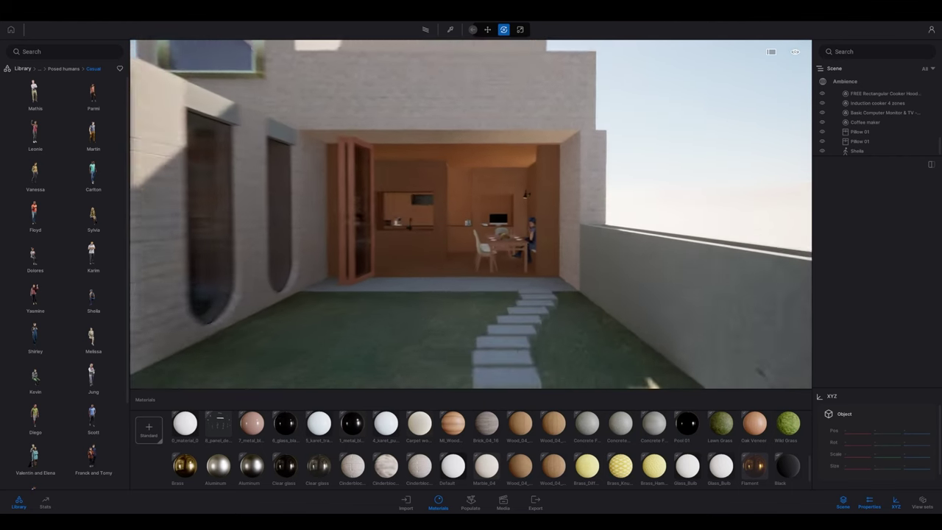
{"action": "key", "text": "w"}
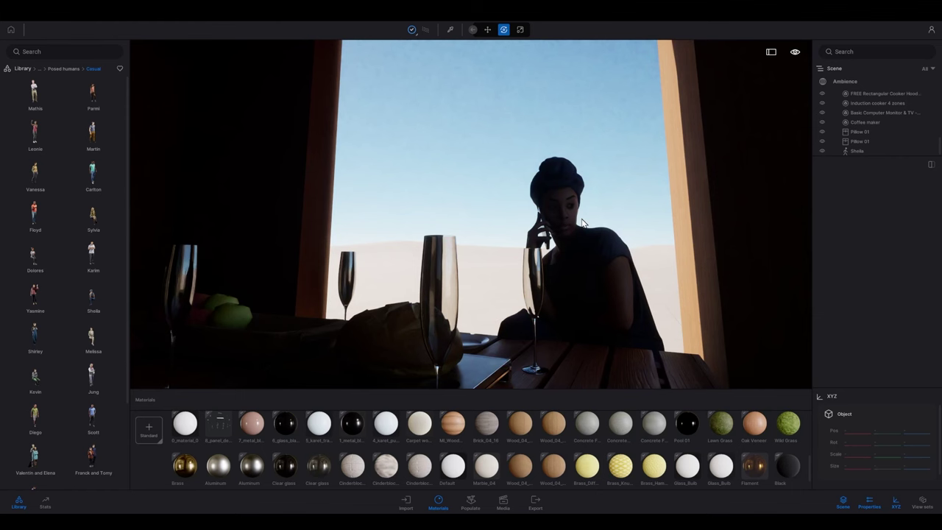
Examine the seated figure and table against the window, the chairs and kitchen, and the house from farther out in the garden
{"action": "key", "text": "r"}
{"action": "key", "text": "s"}
{"action": "mouse_move", "coordinate": [490, 246]}
{"action": "right_mouse_down"}
{"action": "mouse_move", "coordinate": [475, 246]}
{"action": "mouse_move", "coordinate": [559, 246]}
{"action": "mouse_move", "coordinate": [412, 246]}
{"action": "right_mouse_up"}
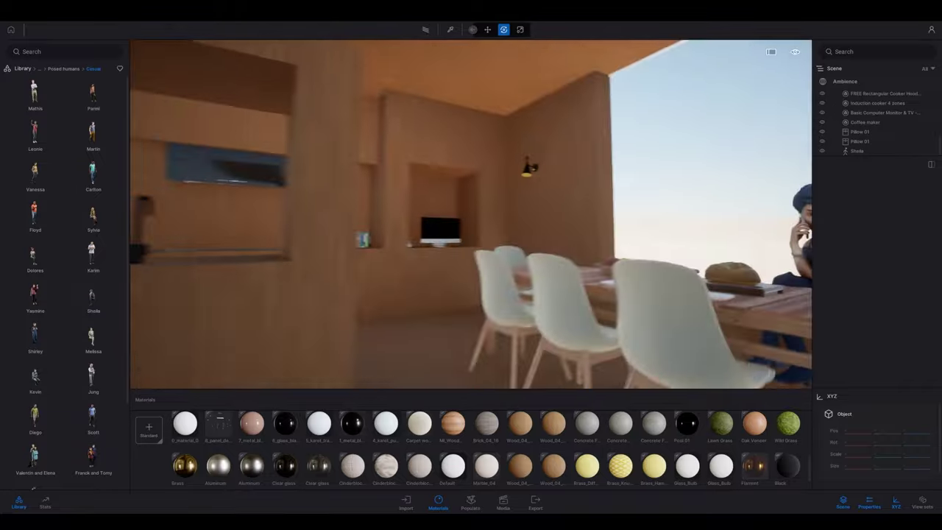
{"action": "key", "text": "d"}
{"action": "right_click_drag", "start_coordinate": [471, 221], "coordinate": [385, 184]}
{"action": "key", "text": "s"}
{"action": "key", "text": "s"}
{"action": "key", "text": "s"}
{"action": "key", "text": "q"}
{"action": "key", "text": "e"}
{"action": "key", "text": "s"}
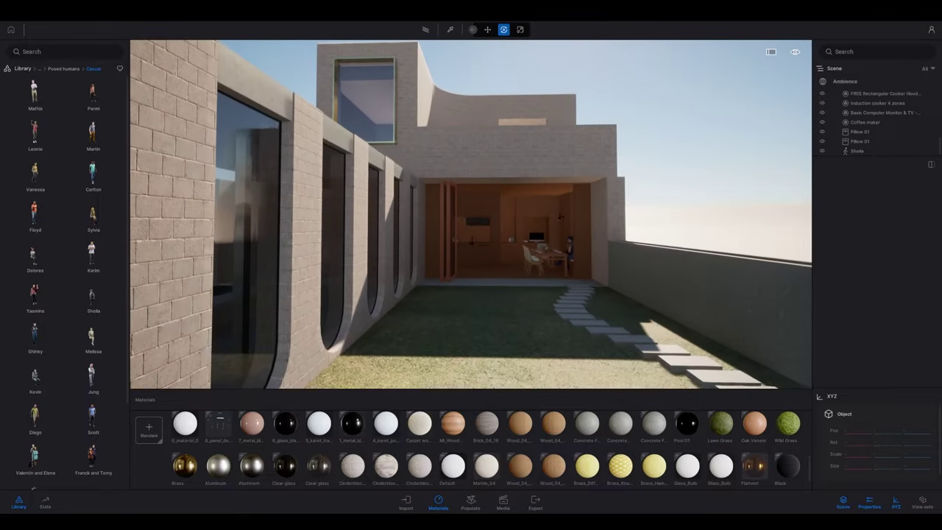
Open the Summer category of posed humans in the library to populate the pool terrace
{"action": "right_click_drag", "start_coordinate": [396, 100], "coordinate": [399, 68]}
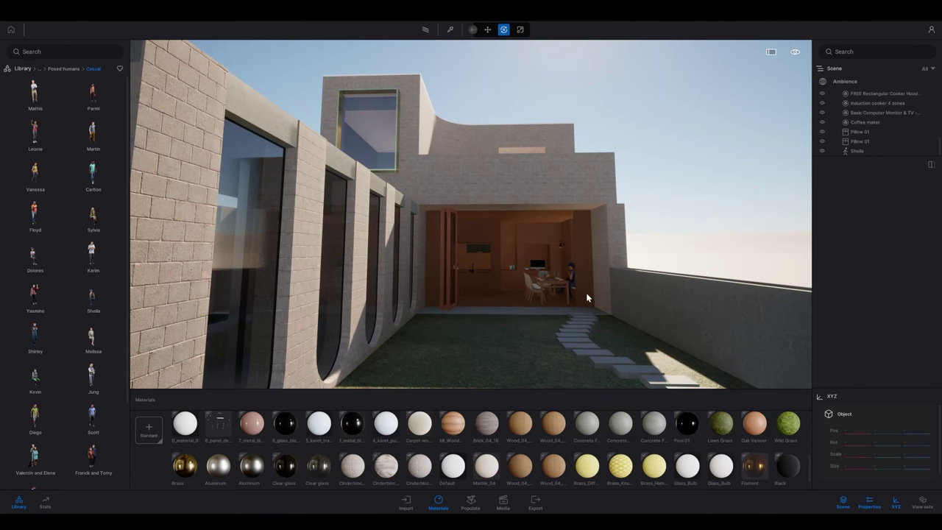
{"action": "key", "text": "w"}
{"action": "right_click_drag", "start_coordinate": [551, 302], "coordinate": [490, 328]}
{"action": "key", "text": "a"}
{"action": "key", "text": "a"}
{"action": "key", "text": "d"}
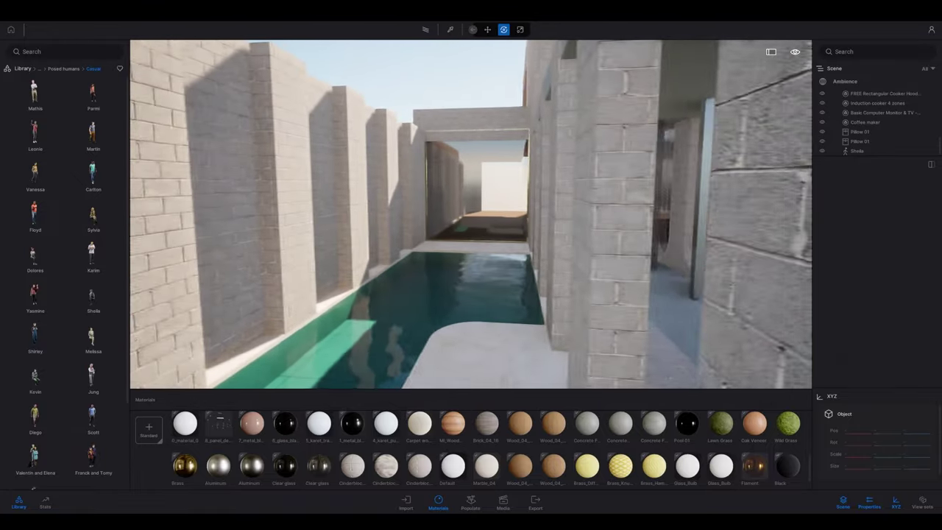
{"action": "right_click_drag", "start_coordinate": [563, 272], "coordinate": [565, 272]}
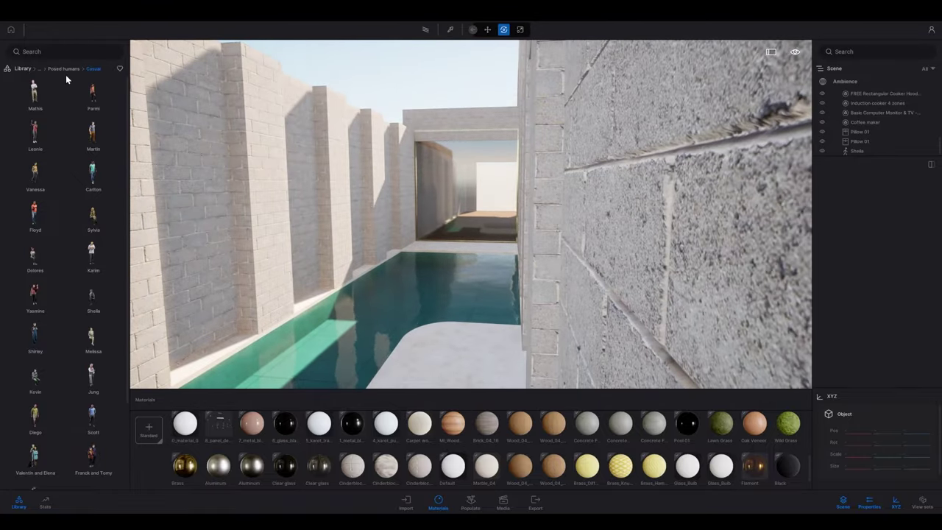
{"action": "left_click", "coordinate": [66, 68]}
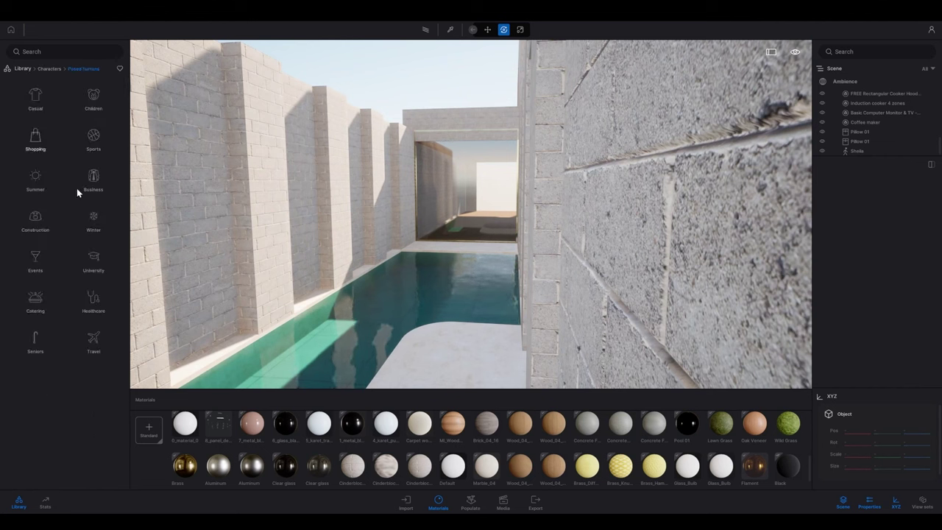
{"action": "left_click", "coordinate": [36, 181]}
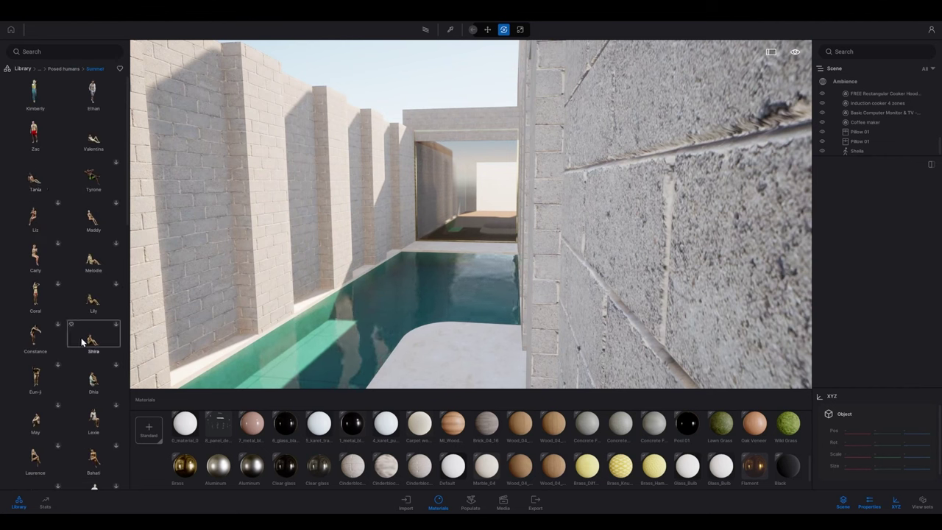
Place the summer posed human Chandice over the pool water and raise the figure slightly
{"action": "scroll", "coordinate": [82, 338], "scroll_direction": "down", "scroll_amount": 1}
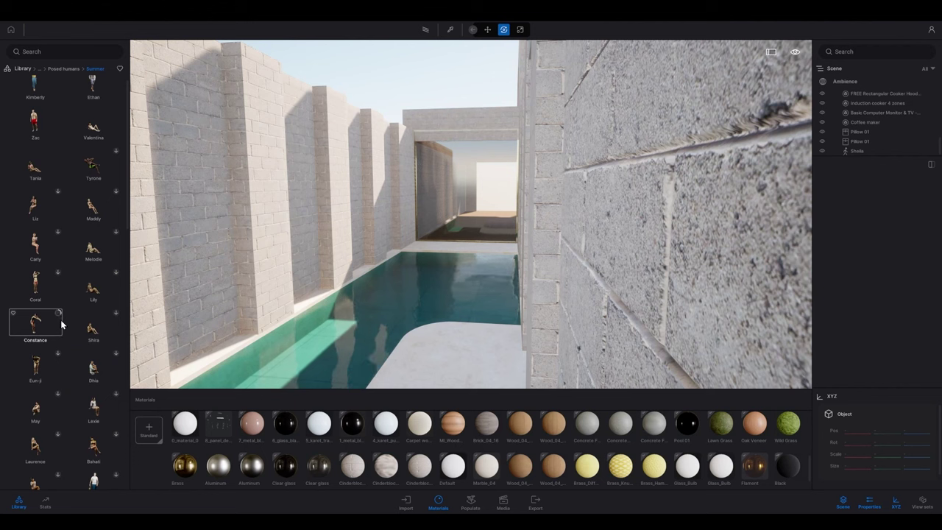
{"action": "scroll", "coordinate": [89, 331], "scroll_direction": "down", "scroll_amount": 5}
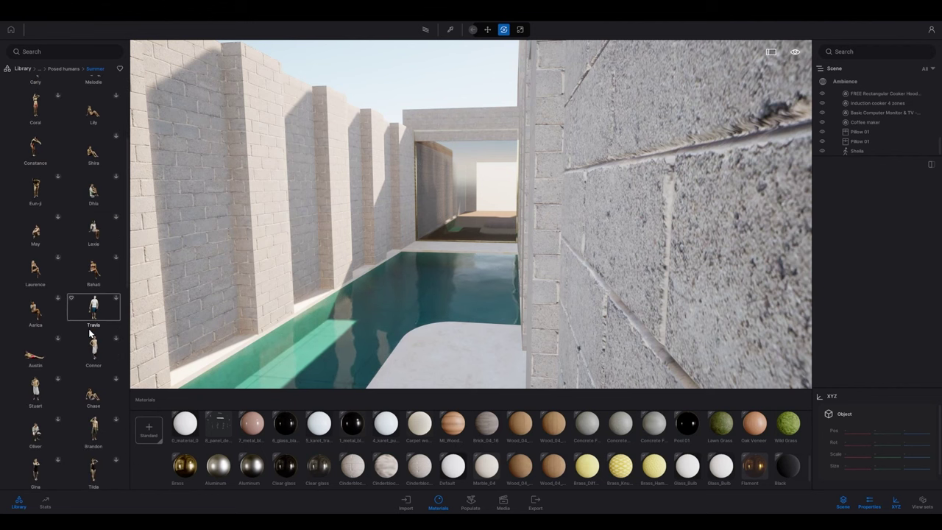
{"action": "scroll", "coordinate": [89, 333], "scroll_direction": "down", "scroll_amount": 8}
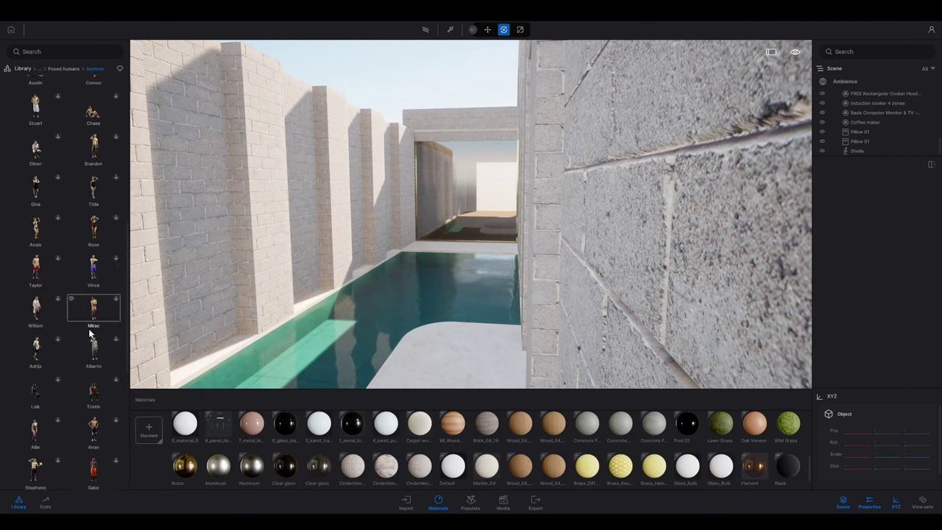
{"action": "scroll", "coordinate": [90, 333], "scroll_direction": "down", "scroll_amount": 5}
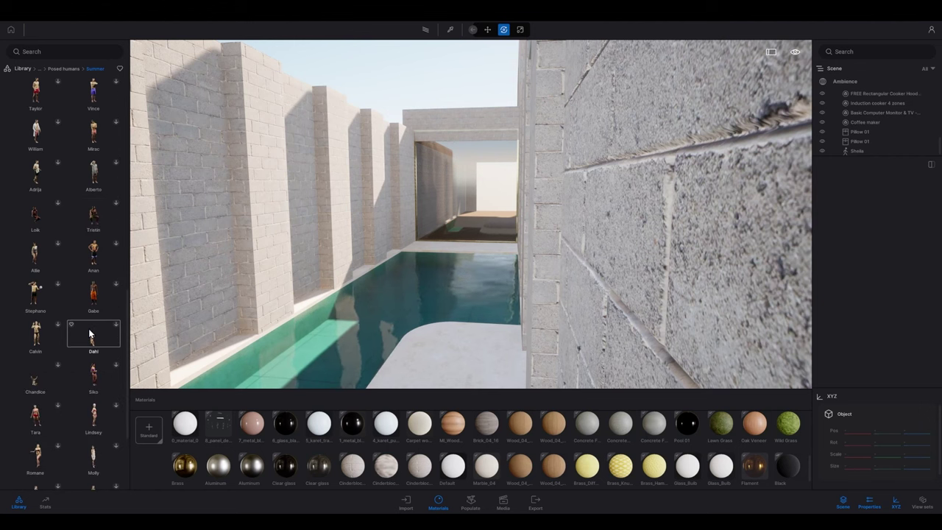
{"action": "scroll", "coordinate": [90, 334], "scroll_direction": "down", "scroll_amount": 4}
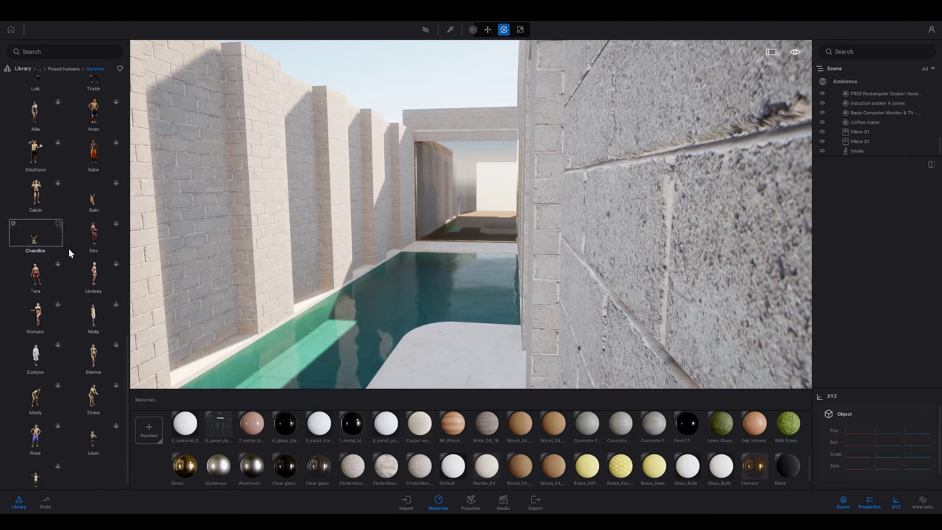
{"action": "scroll", "coordinate": [102, 360], "scroll_direction": "down", "scroll_amount": 1}
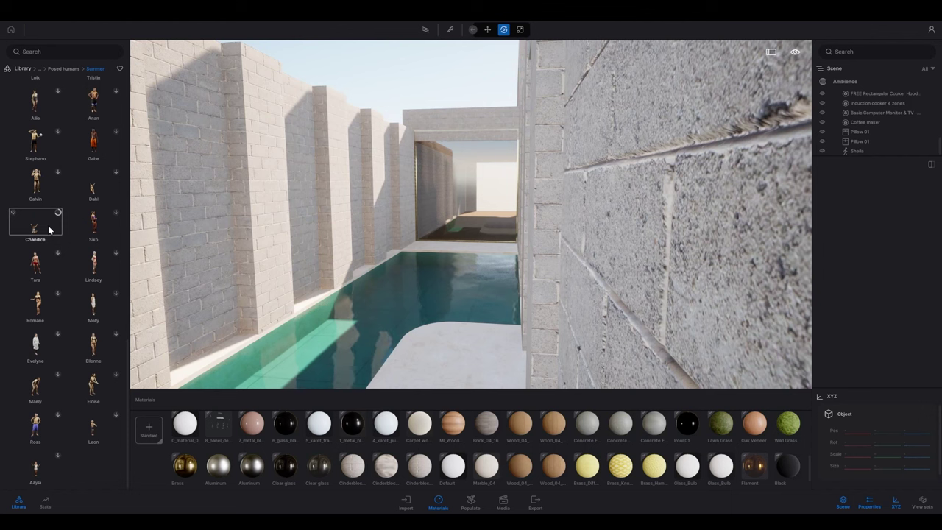
{"action": "left_click_drag", "start_coordinate": [49, 230], "coordinate": [406, 327]}
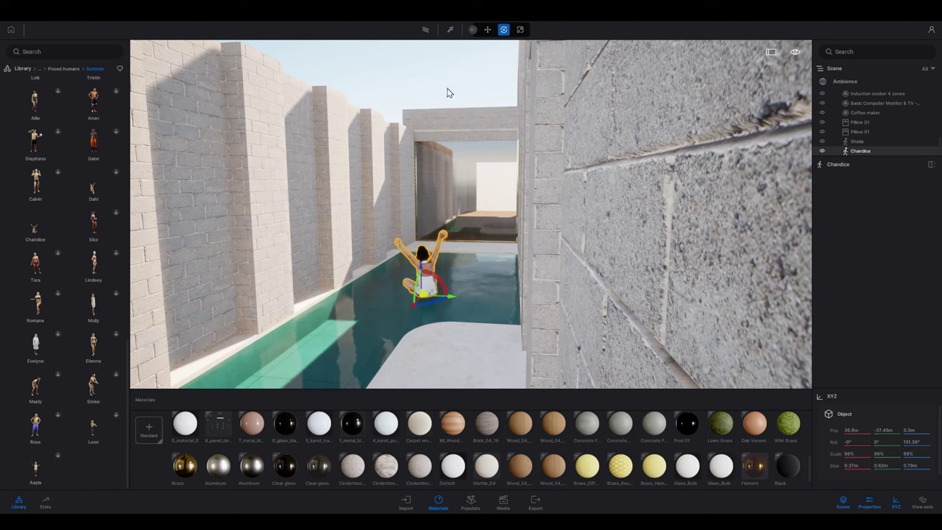
{"action": "left_click", "coordinate": [448, 91]}
{"action": "right_click_drag", "start_coordinate": [448, 93], "coordinate": [446, 79]}
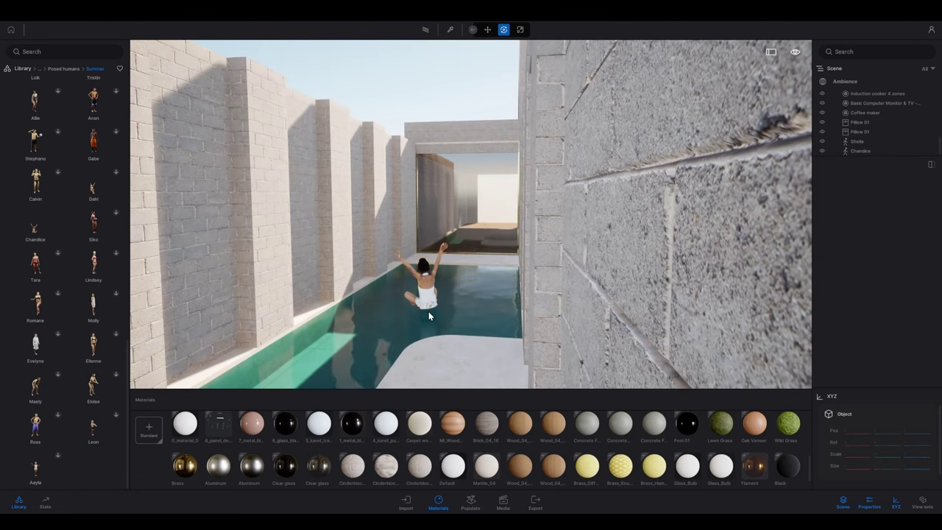
{"action": "left_click", "coordinate": [429, 287]}
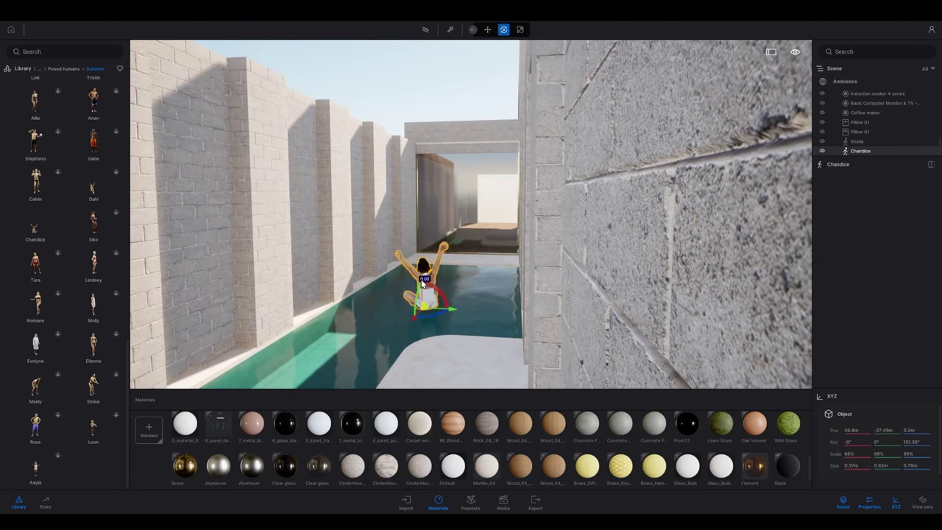
{"action": "left_click_drag", "start_coordinate": [422, 280], "coordinate": [422, 257]}
{"action": "left_click", "coordinate": [438, 115]}
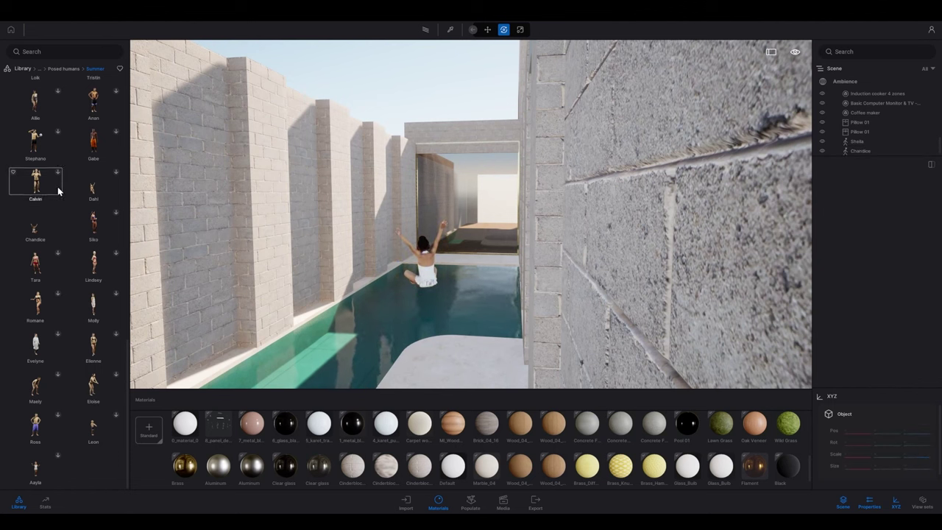
Place the summer posed human Constance standing on the white pool terrace beside the brick wall
{"action": "scroll", "coordinate": [56, 194], "scroll_direction": "up", "scroll_amount": 3}
{"action": "scroll", "coordinate": [57, 193], "scroll_direction": "up", "scroll_amount": 5}
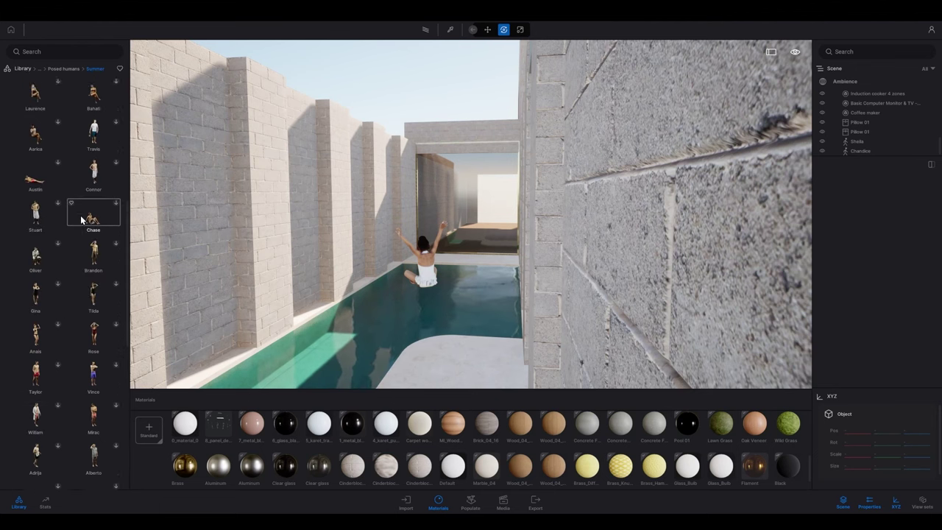
{"action": "scroll", "coordinate": [80, 214], "scroll_direction": "up", "scroll_amount": 2}
{"action": "scroll", "coordinate": [80, 215], "scroll_direction": "up", "scroll_amount": 3}
{"action": "left_click_drag", "start_coordinate": [83, 213], "coordinate": [495, 344]}
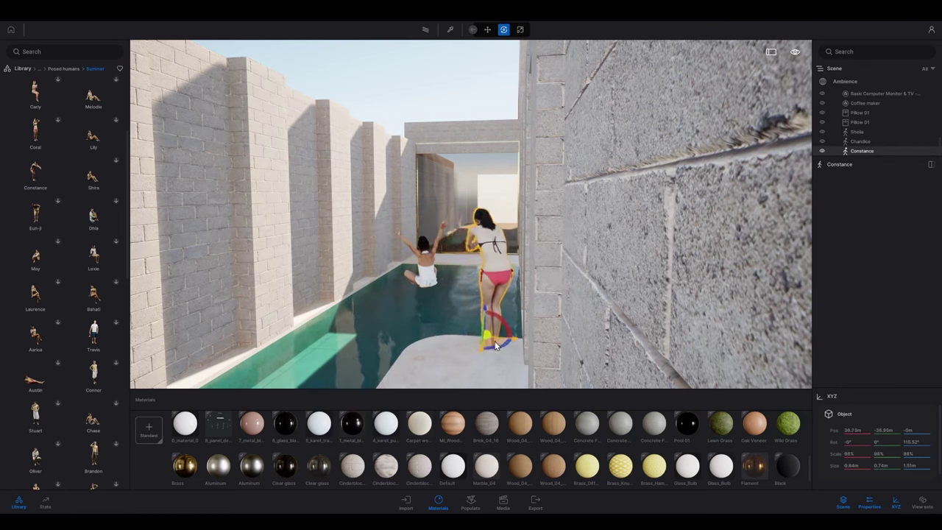
Move the Chandice figure out of the pool onto the terrace edge beside Constance, at a height of about -0.01 m
{"action": "left_click", "coordinate": [427, 287]}
{"action": "left_click_drag", "start_coordinate": [430, 293], "coordinate": [421, 342]}
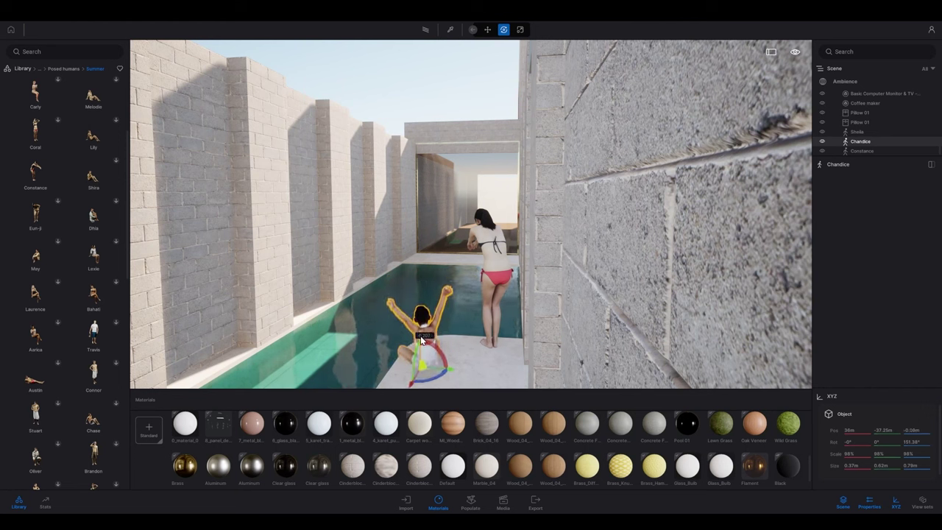
{"action": "left_click_drag", "start_coordinate": [429, 377], "coordinate": [426, 359]}
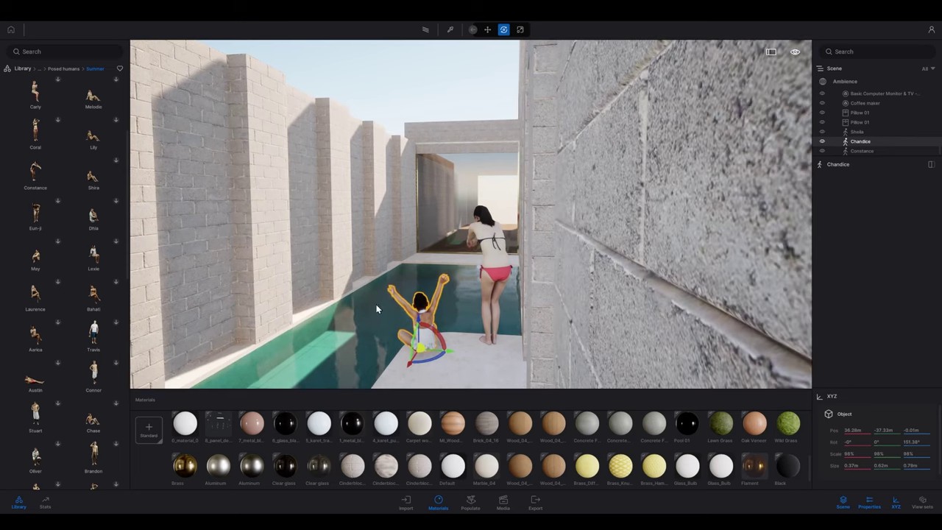
{"action": "key", "text": "Escape"}
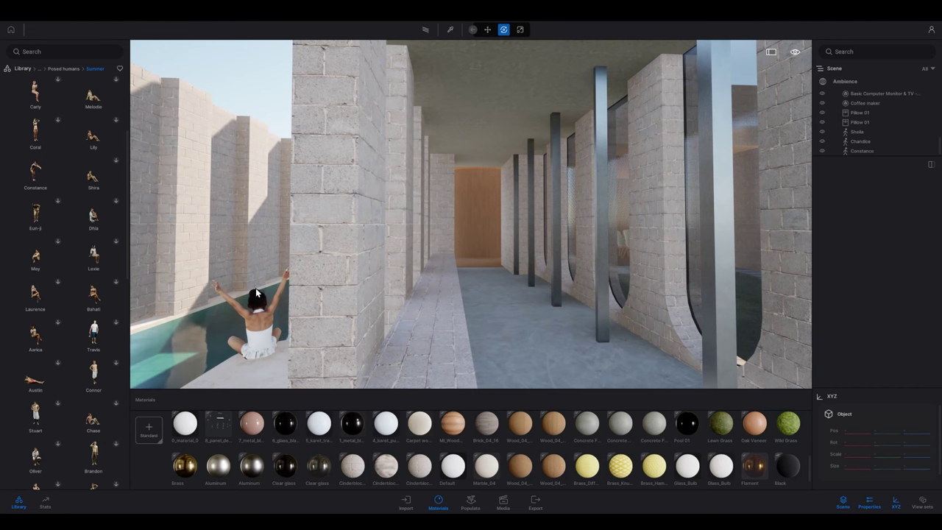
Open the Bushes category of the vegetation library for planting the concrete planter along the garden
{"action": "right_click_drag", "start_coordinate": [539, 286], "coordinate": [556, 291]}
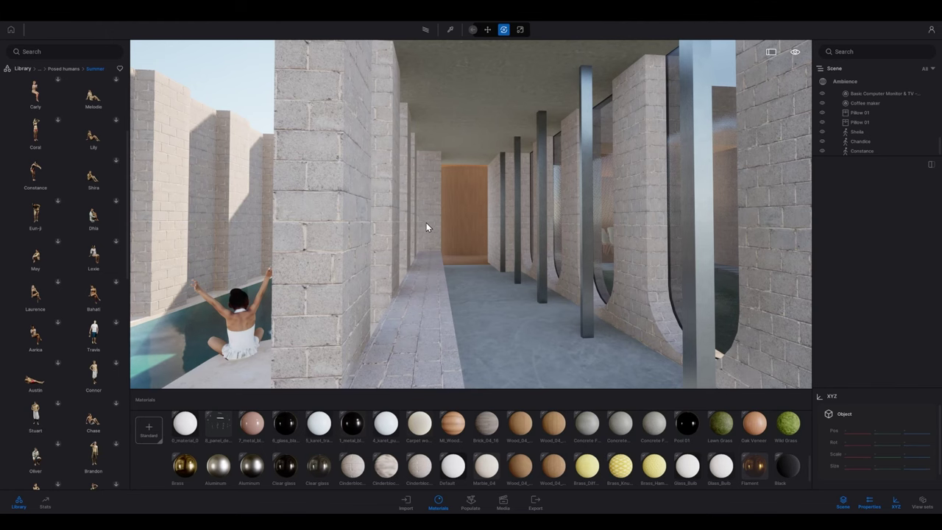
{"action": "key", "text": "a"}
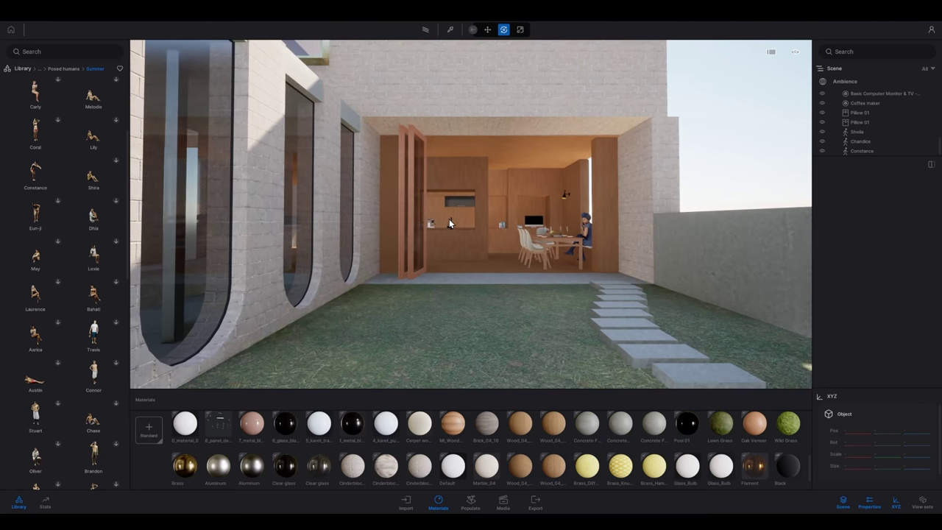
{"action": "middle_click_drag", "start_coordinate": [449, 223], "coordinate": [446, 208]}
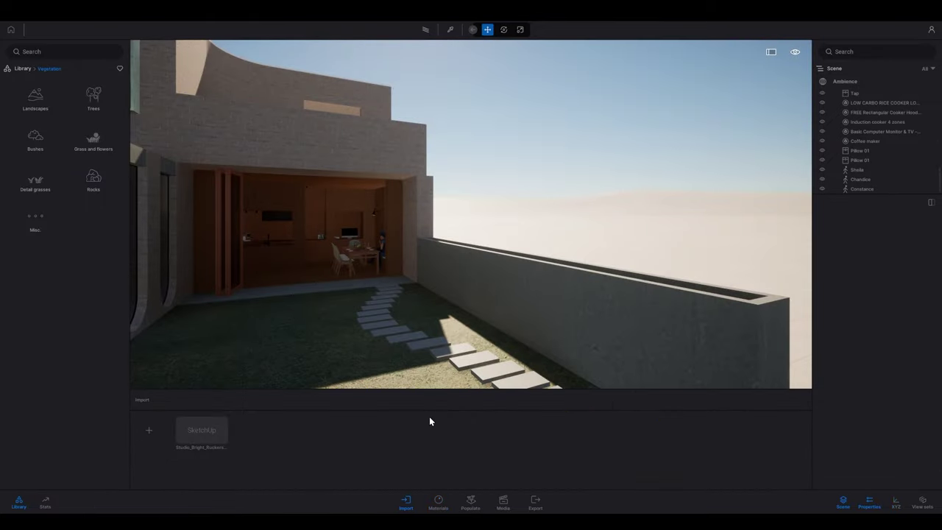
{"action": "left_click", "coordinate": [22, 69]}
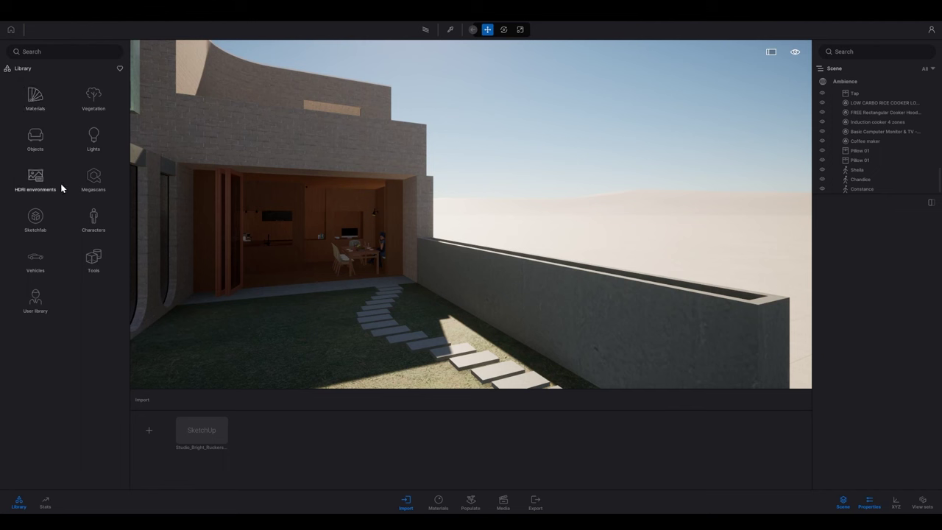
{"action": "left_click", "coordinate": [97, 97]}
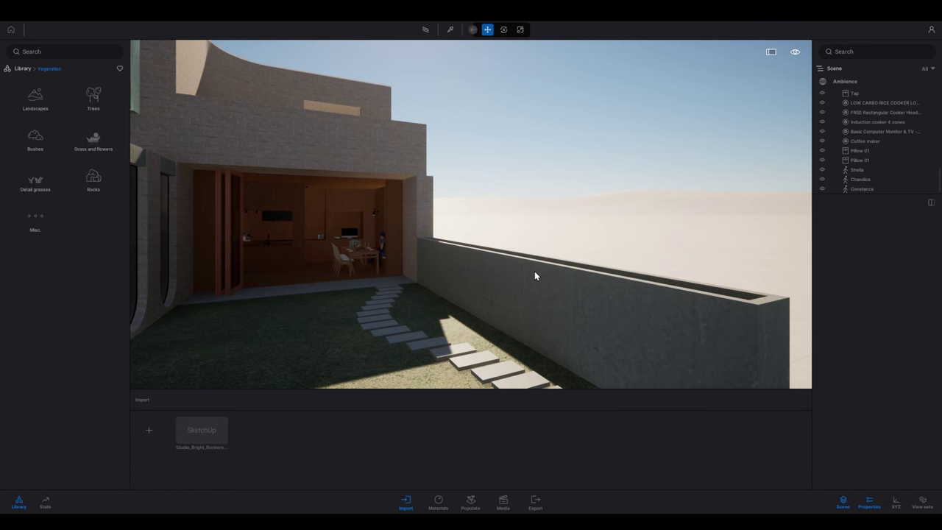
{"action": "left_click", "coordinate": [35, 139]}
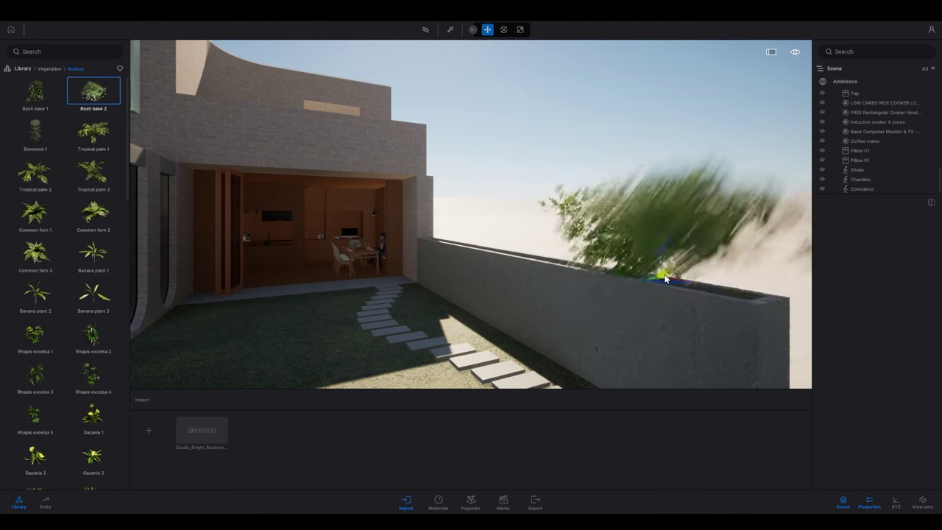
Fill the concrete garden planter with several Bush base 2 plants and delete the small one poking through its front face
{"action": "left_click", "coordinate": [665, 277]}
{"action": "left_click_drag", "start_coordinate": [662, 281], "coordinate": [638, 283]}
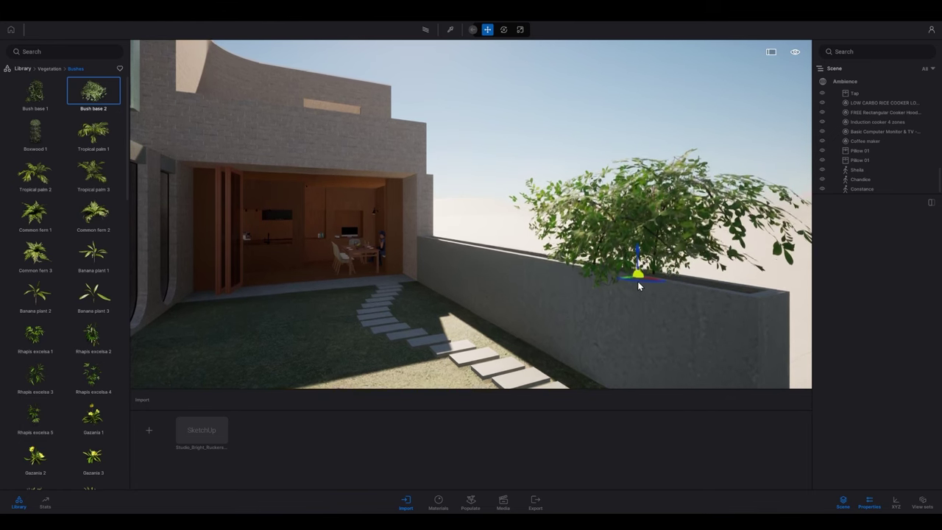
{"action": "left_click_drag", "start_coordinate": [639, 285], "coordinate": [593, 356]}
{"action": "key", "text": "e"}
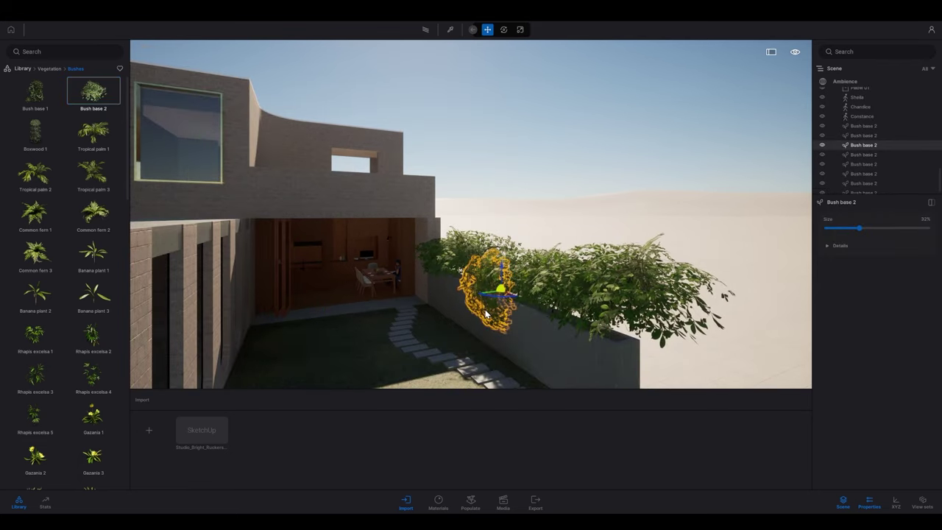
{"action": "key", "text": "Delete"}
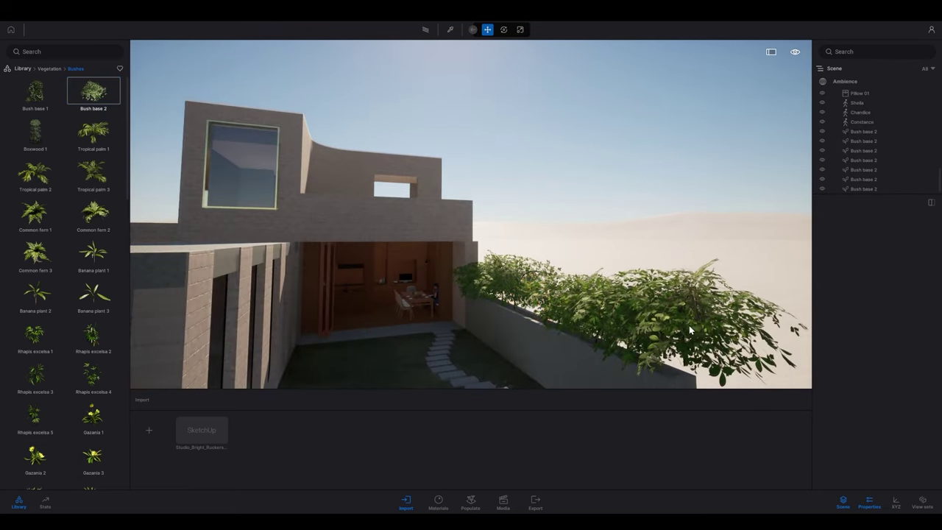
Select all the Bush base 2 plants together and lower them into the planter
{"action": "left_click", "coordinate": [617, 305]}
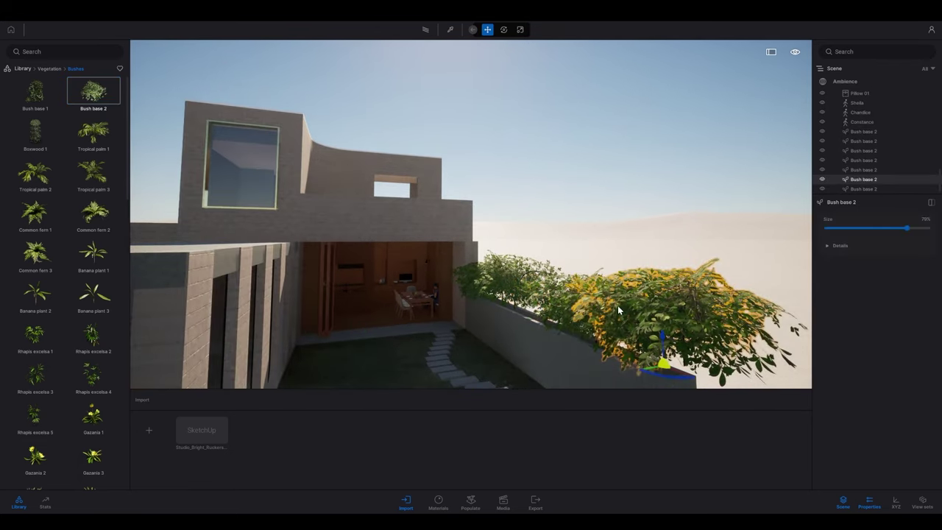
{"action": "left_click", "coordinate": [870, 134]}
{"action": "left_click", "coordinate": [866, 189], "text": "shift"}
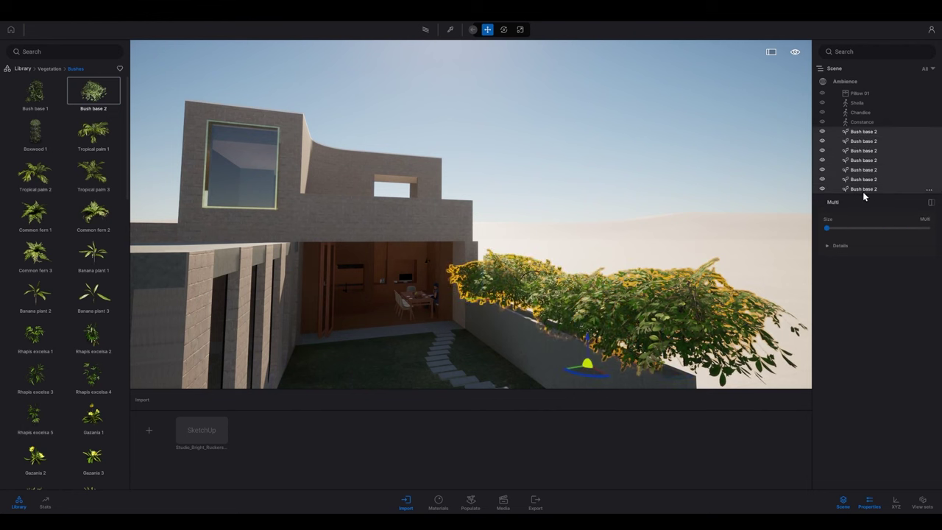
{"action": "left_click_drag", "start_coordinate": [587, 339], "coordinate": [587, 353]}
Reduce all the selected bushes to the minimum size and raise them about 0.1 m in the planter
{"action": "right_click_drag", "start_coordinate": [504, 317], "coordinate": [489, 311]}
{"action": "key", "text": "q"}
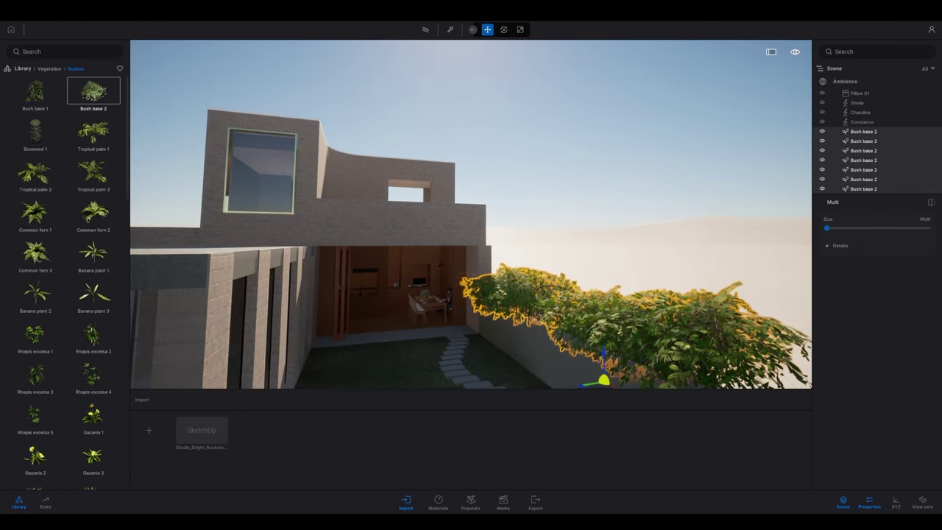
{"action": "key", "text": "q"}
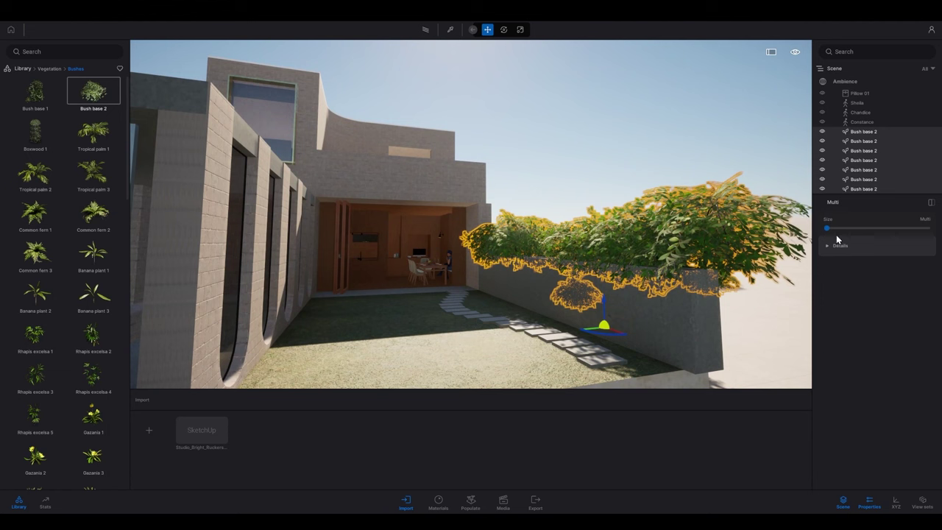
{"action": "left_click_drag", "start_coordinate": [830, 228], "coordinate": [824, 228]}
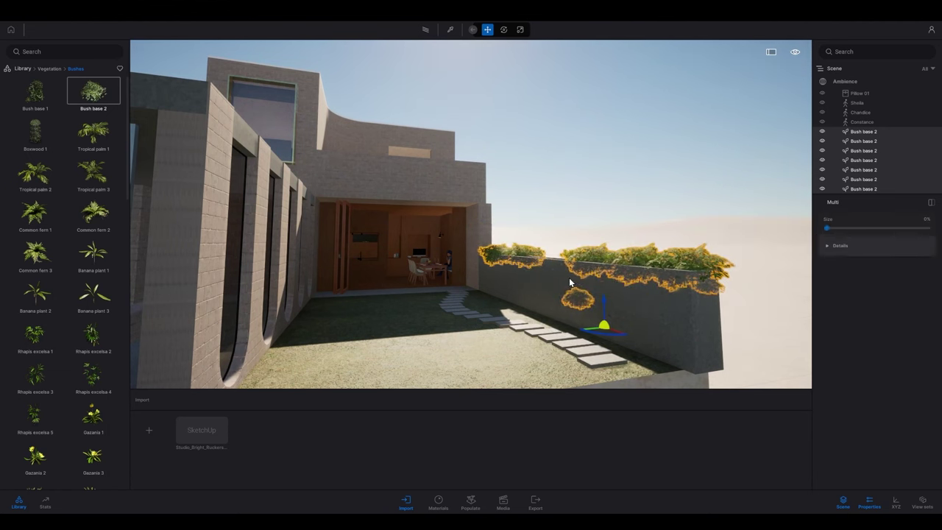
{"action": "left_click_drag", "start_coordinate": [603, 299], "coordinate": [601, 281]}
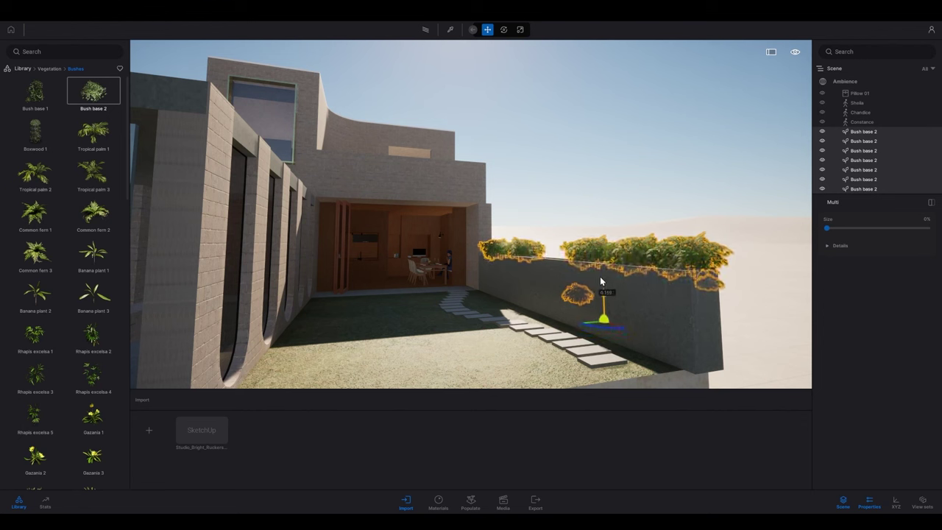
Delete the two stray Bush base 2 plants standing outside the concrete garden planter
{"action": "left_click", "coordinate": [581, 183]}
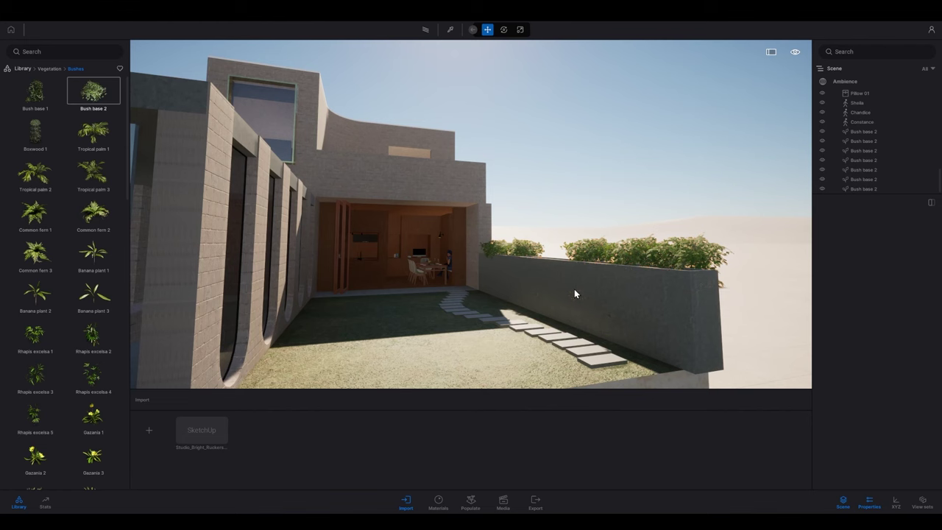
{"action": "left_click", "coordinate": [573, 292]}
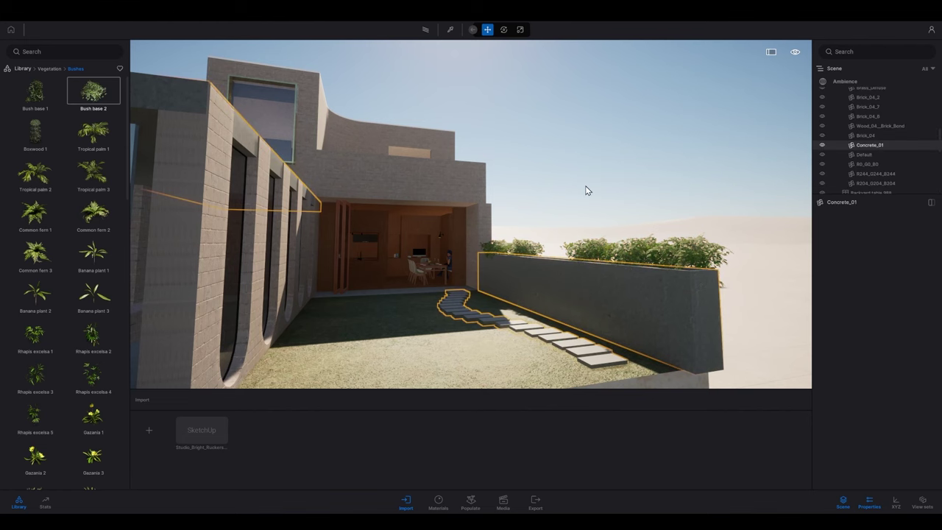
{"action": "key", "text": "w"}
{"action": "key", "text": "q"}
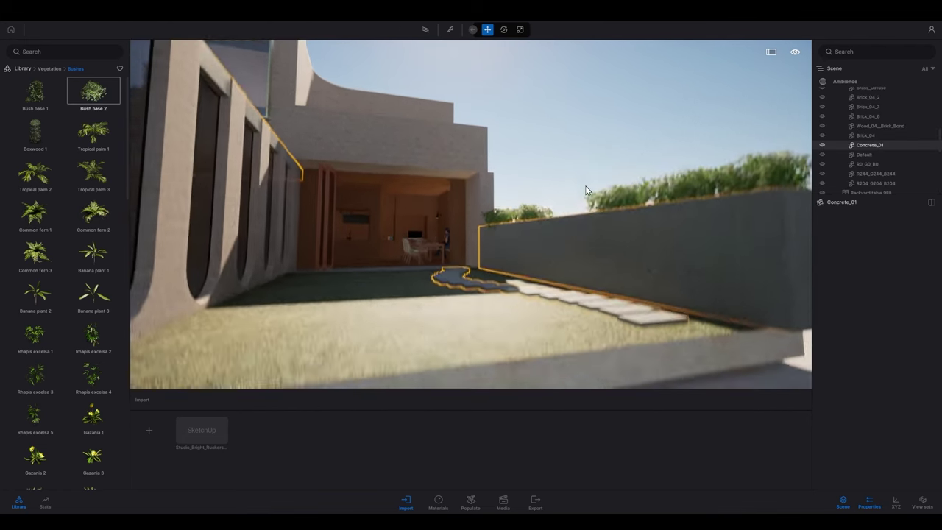
{"action": "key", "text": "e"}
{"action": "right_click_drag", "start_coordinate": [585, 186], "coordinate": [482, 207]}
{"action": "key", "text": "w"}
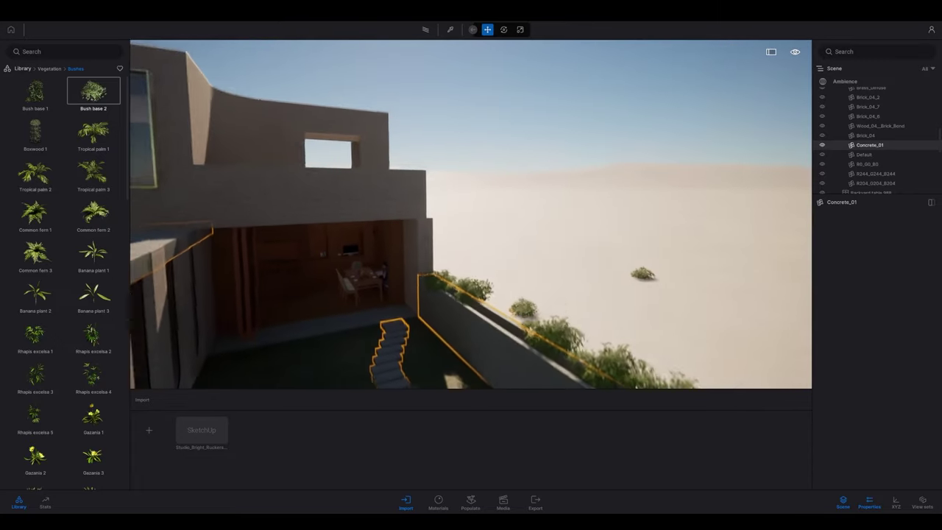
{"action": "left_click", "coordinate": [517, 291]}
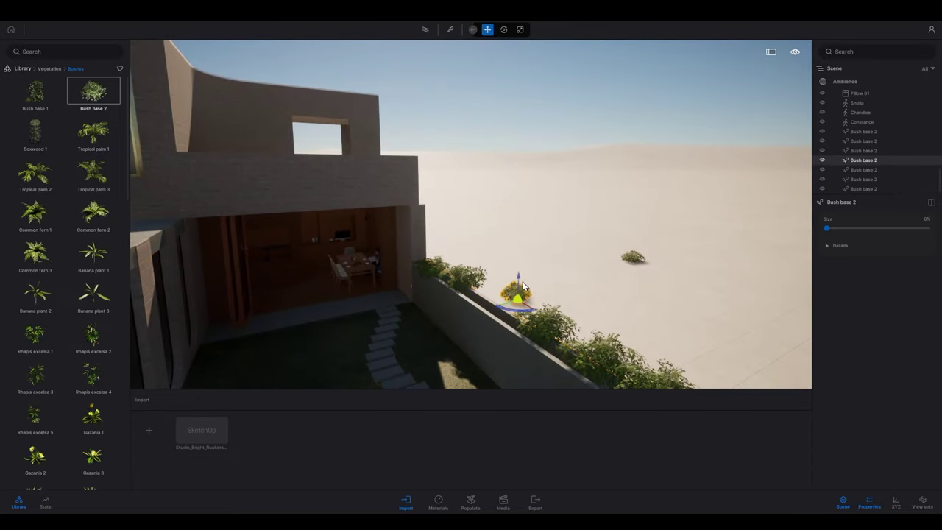
{"action": "key", "text": "Delete"}
{"action": "left_click", "coordinate": [637, 259]}
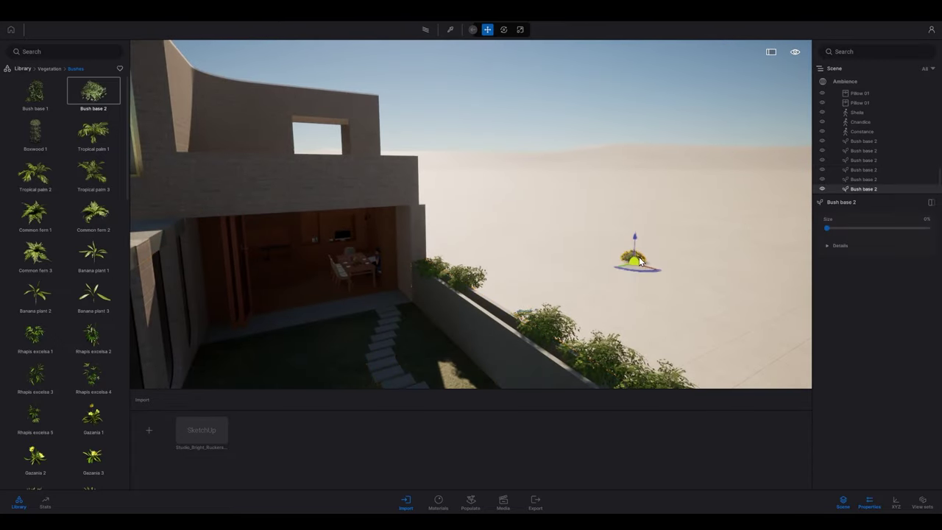
{"action": "key", "text": "Delete"}
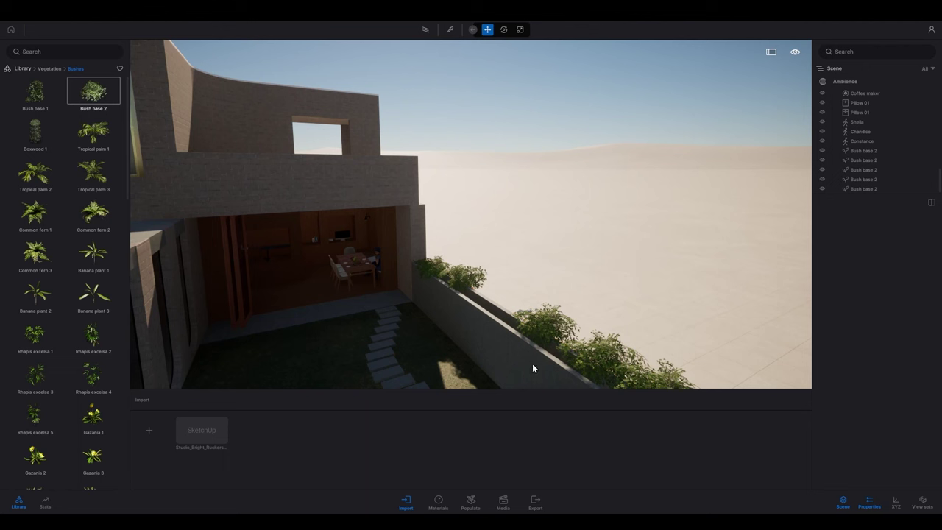
Make three copies of the middle Bush base 2 plant along the concrete planter to fill the gap towards the house
{"action": "left_click", "coordinate": [536, 334]}
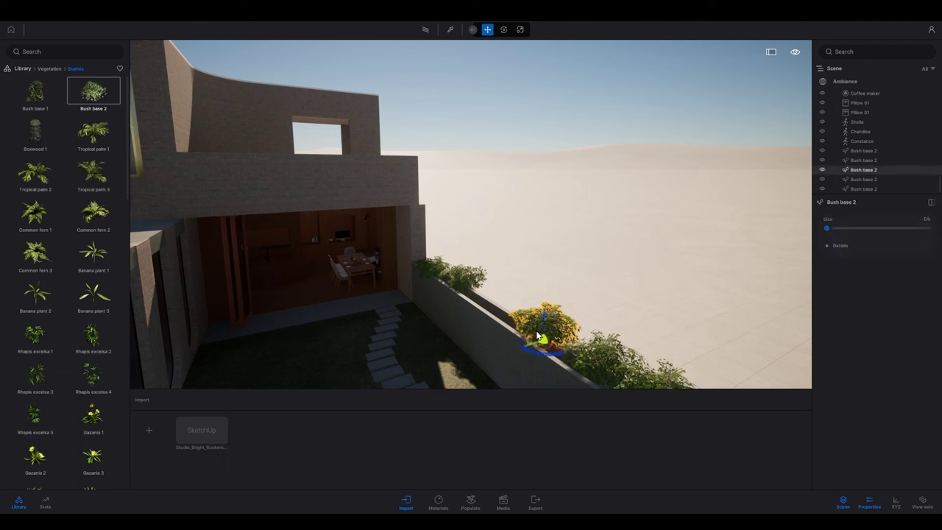
{"action": "left_click_drag", "start_coordinate": [555, 351], "coordinate": [513, 330], "text": "alt"}
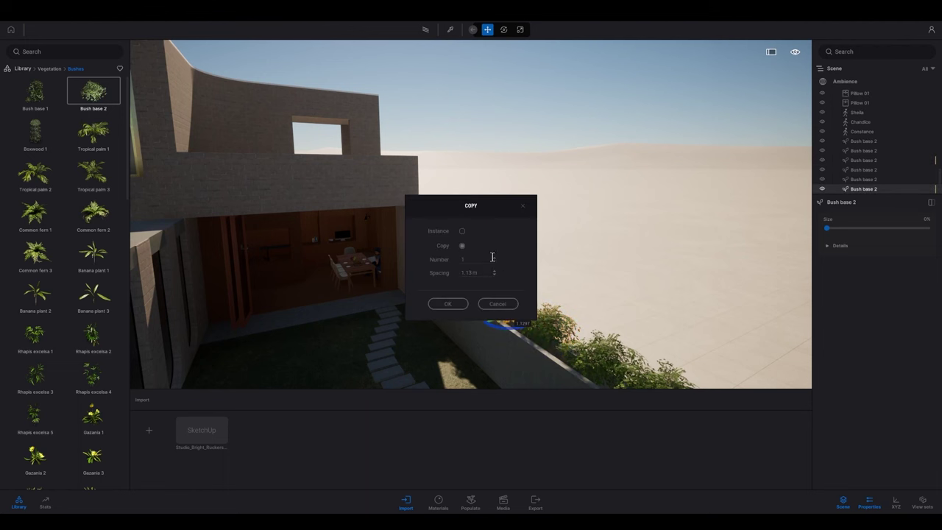
{"action": "left_click", "coordinate": [448, 304]}
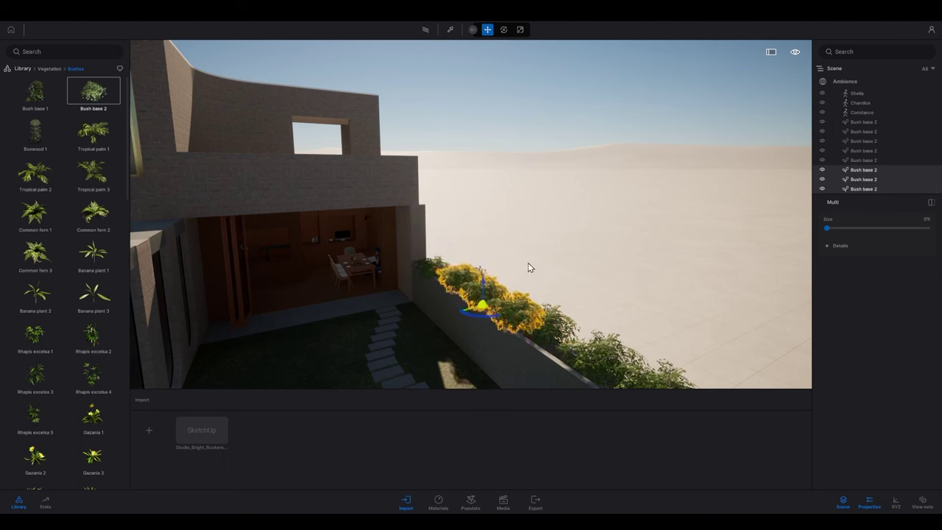
{"action": "left_click", "coordinate": [540, 131]}
{"action": "right_click_drag", "start_coordinate": [504, 316], "coordinate": [489, 320]}
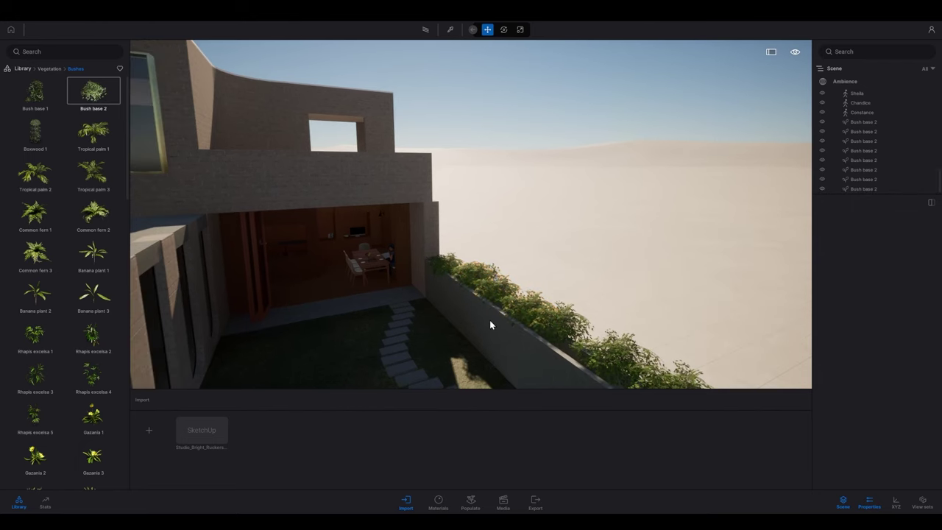
Shift one Bush base 2 plant into the remaining gap in the planter and rotate another for variation
{"action": "scroll", "coordinate": [492, 320], "scroll_direction": "up", "scroll_amount": 6}
{"action": "right_click_drag", "start_coordinate": [503, 288], "coordinate": [553, 348]}
{"action": "key", "text": "s"}
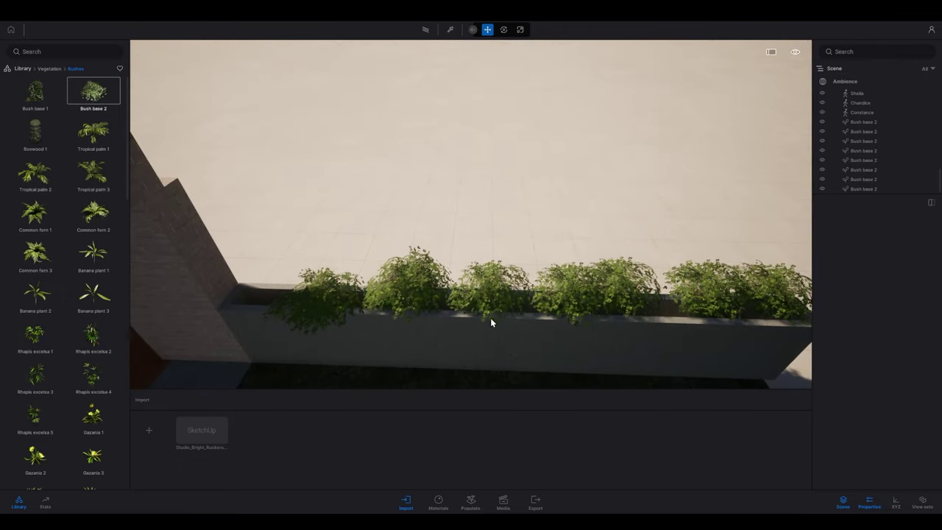
{"action": "right_click_drag", "start_coordinate": [577, 331], "coordinate": [623, 329]}
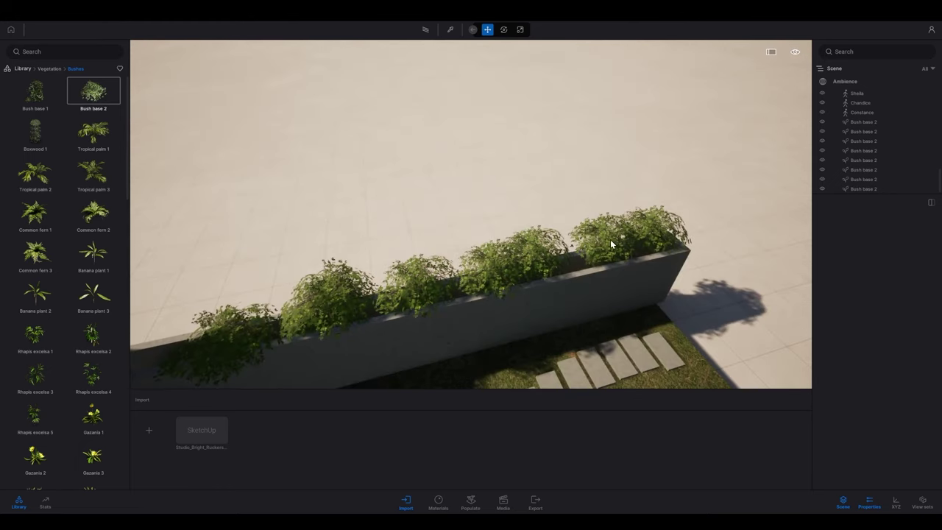
{"action": "left_click", "coordinate": [551, 262]}
{"action": "left_click_drag", "start_coordinate": [542, 282], "coordinate": [554, 285]}
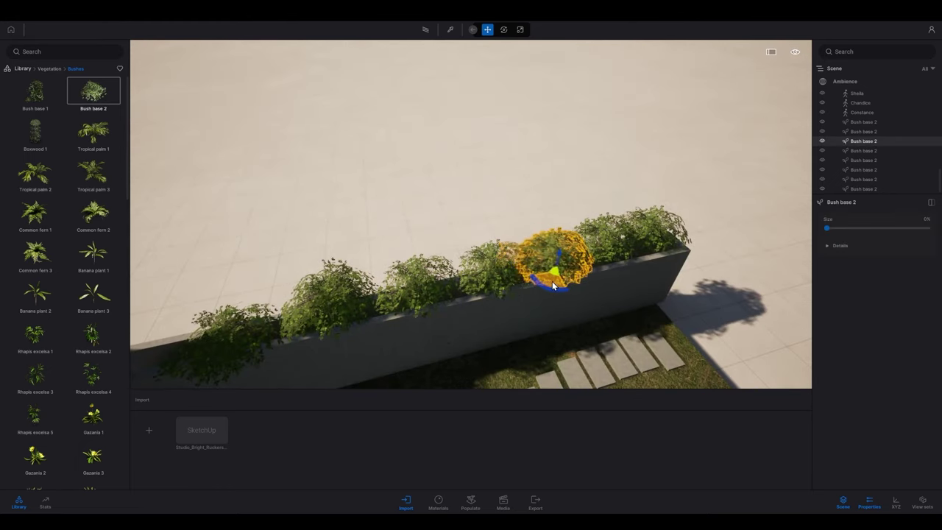
{"action": "left_click", "coordinate": [406, 298]}
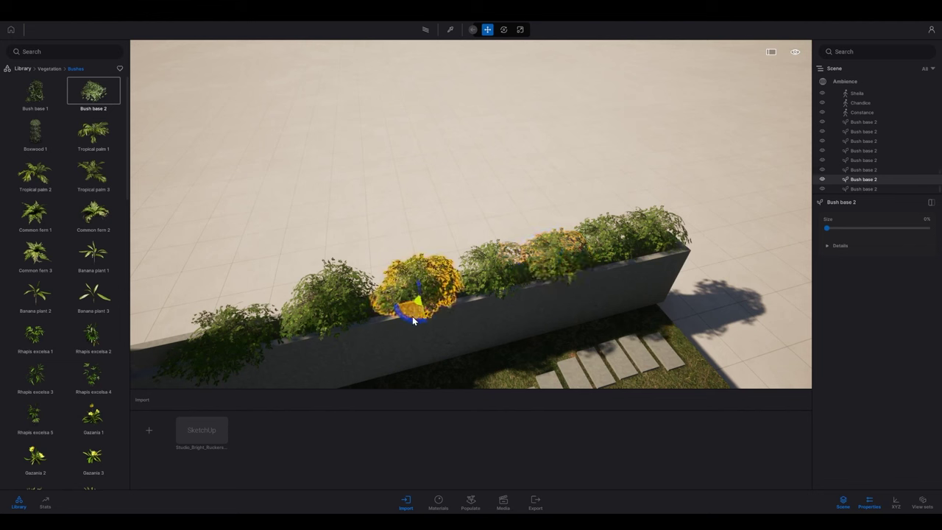
{"action": "left_click_drag", "start_coordinate": [412, 320], "coordinate": [391, 311]}
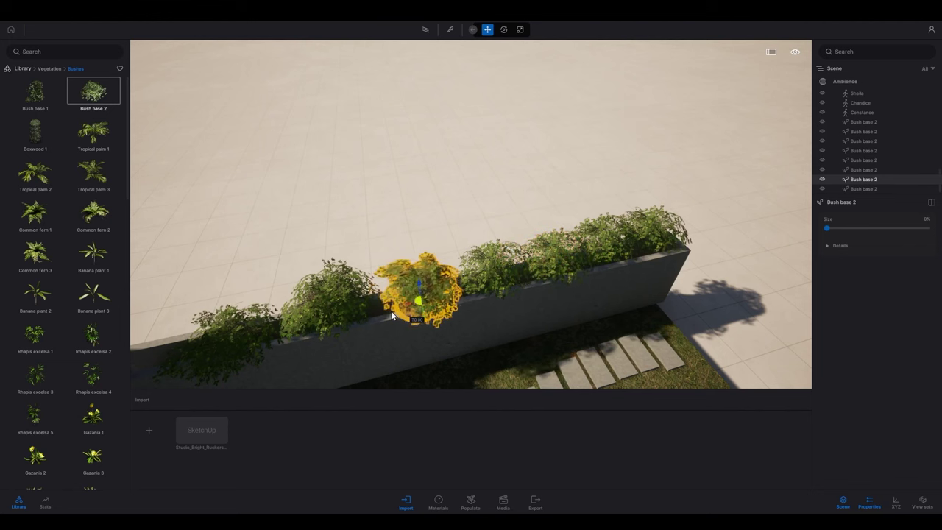
{"action": "left_click", "coordinate": [463, 171]}
Select all the Bush base 2 plants together, adjust their height slightly and shift them about 0.17 m away from the lawn
{"action": "right_click_drag", "start_coordinate": [642, 272], "coordinate": [471, 237]}
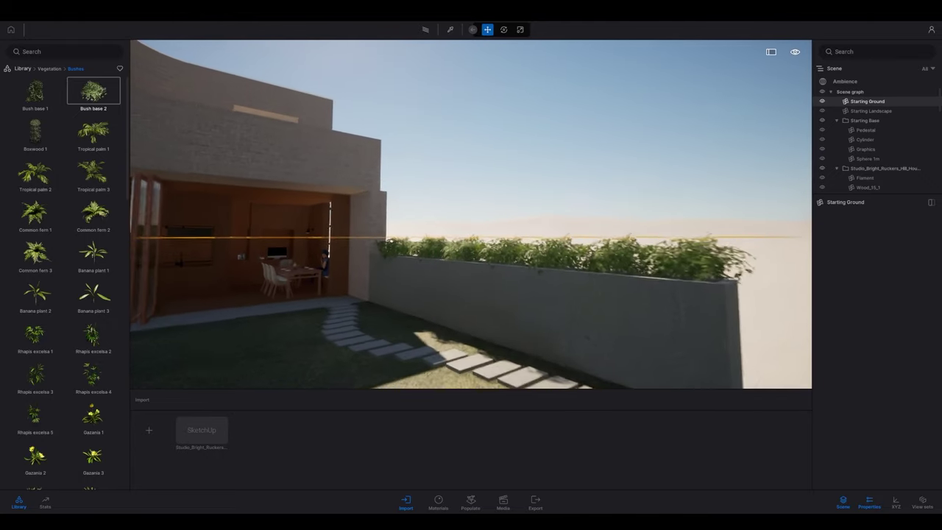
{"action": "right_click_drag", "start_coordinate": [791, 237], "coordinate": [794, 238]}
{"action": "left_click", "coordinate": [642, 102]}
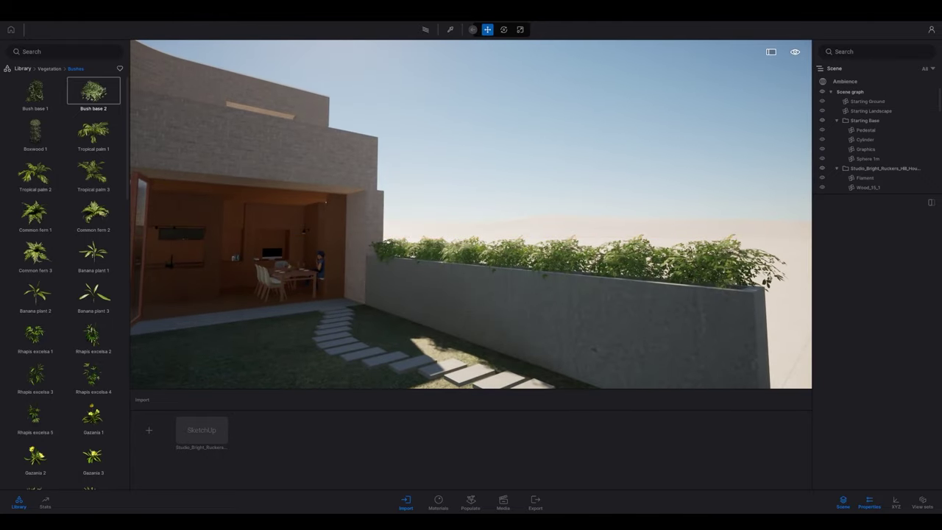
{"action": "right_click_drag", "start_coordinate": [538, 155], "coordinate": [475, 158]}
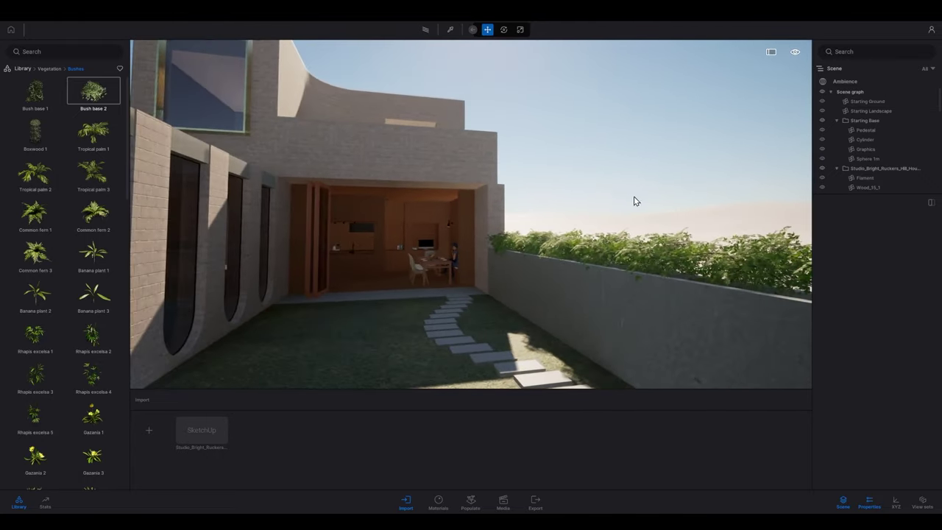
{"action": "left_click", "coordinate": [764, 268]}
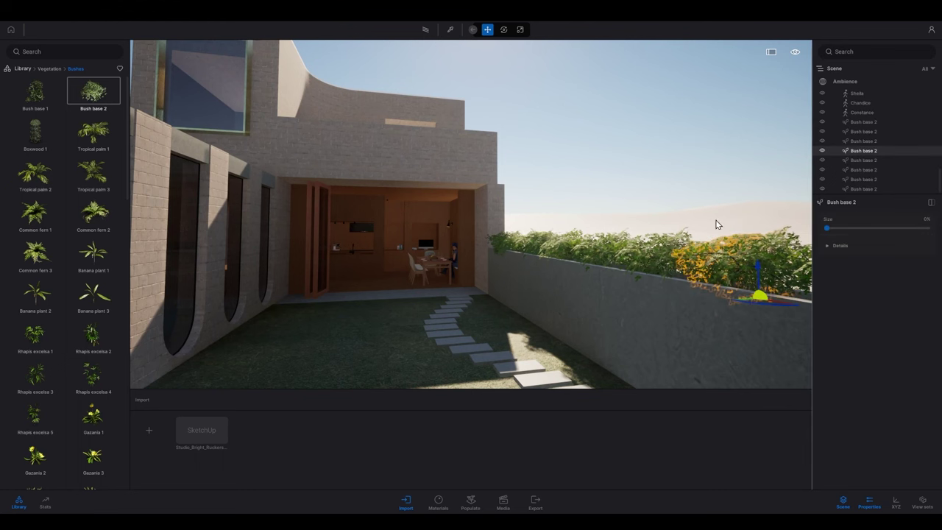
{"action": "left_click", "coordinate": [868, 122]}
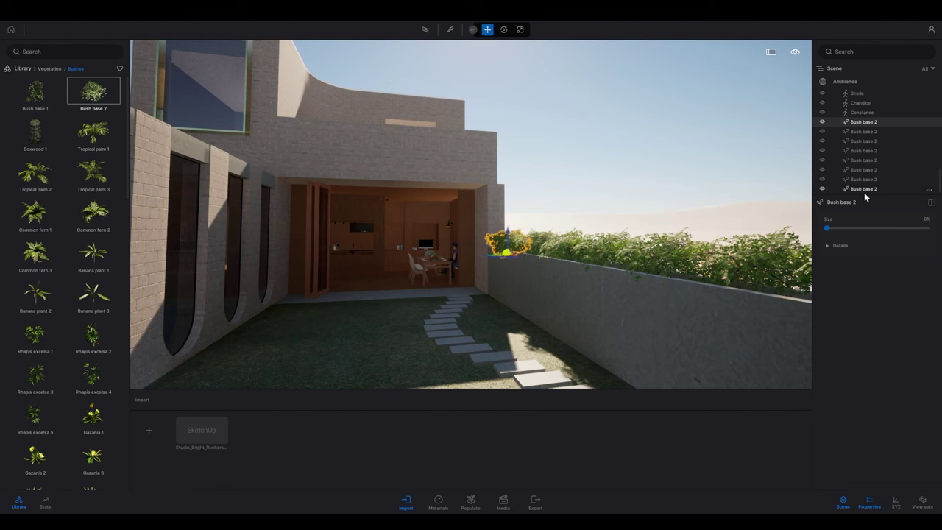
{"action": "left_click", "coordinate": [864, 190], "text": "shift"}
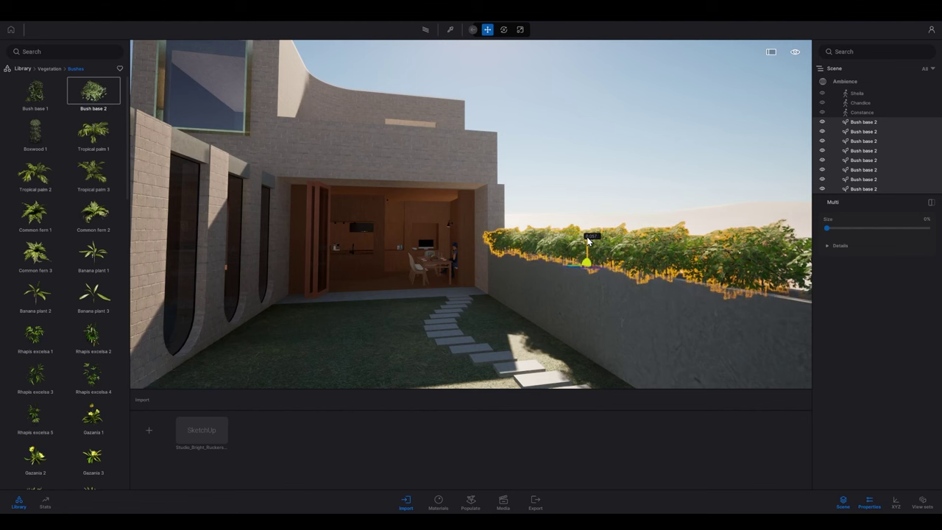
{"action": "left_click", "coordinate": [596, 267]}
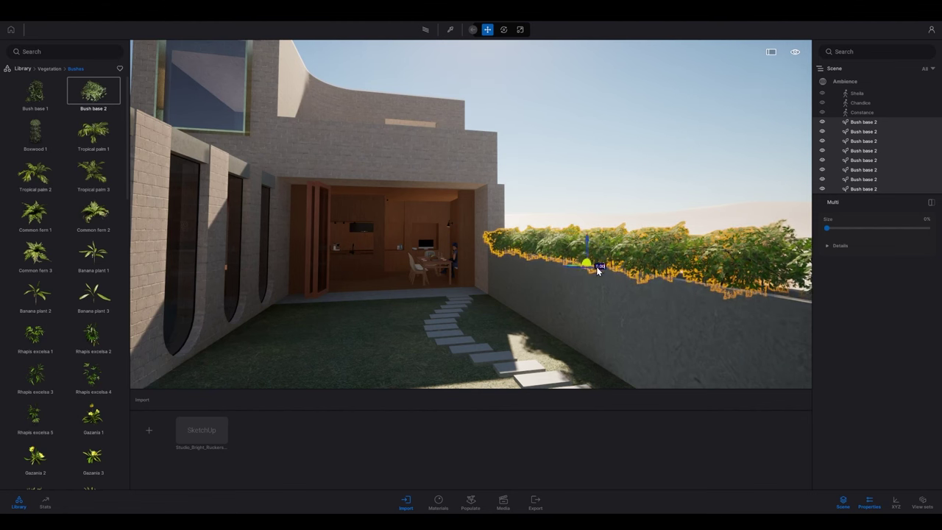
{"action": "left_click_drag", "start_coordinate": [597, 267], "coordinate": [603, 269]}
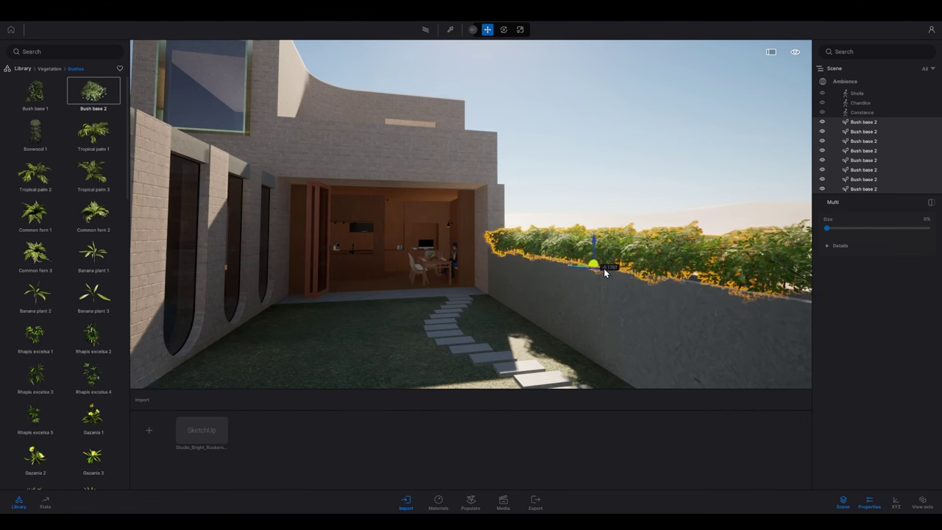
{"action": "left_click", "coordinate": [655, 149]}
{"action": "right_click_drag", "start_coordinate": [668, 182], "coordinate": [615, 182]}
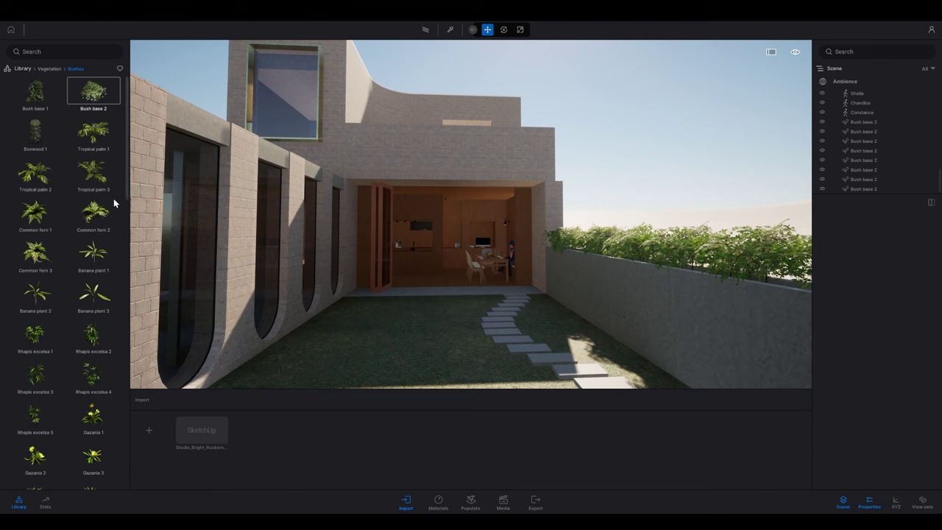
Place a Bush base 1 plant near the viewpoint so its foliage hangs over the planter and frames the garden view
{"action": "left_click_drag", "start_coordinate": [43, 106], "coordinate": [560, 251]}
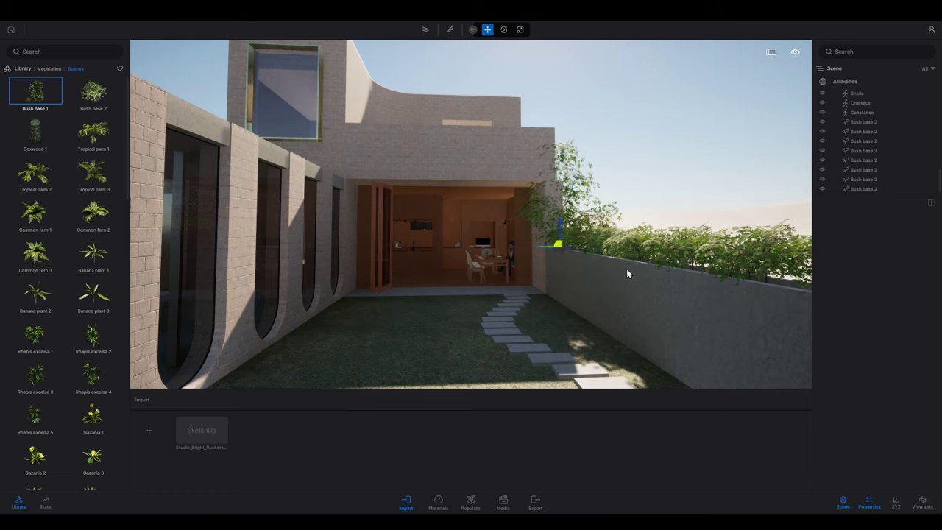
{"action": "left_click_drag", "start_coordinate": [626, 270], "coordinate": [641, 178]}
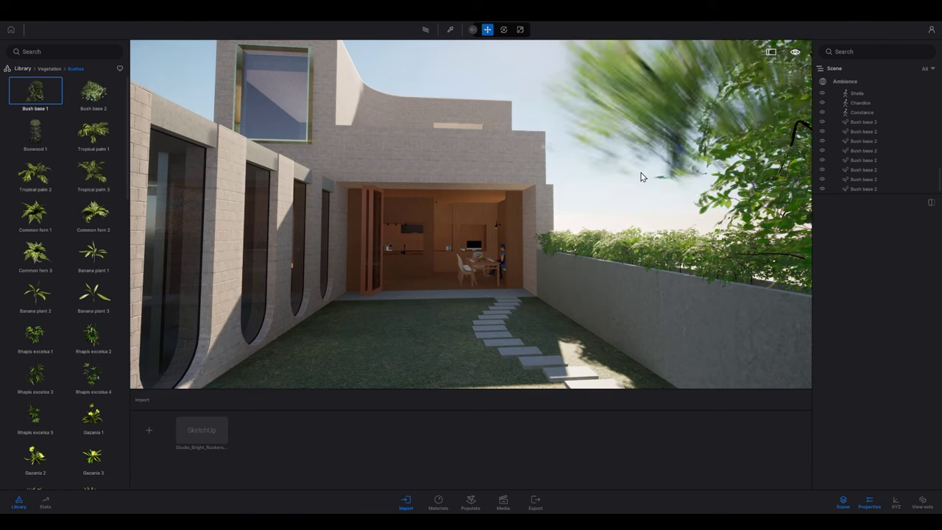
{"action": "key", "text": "Escape"}
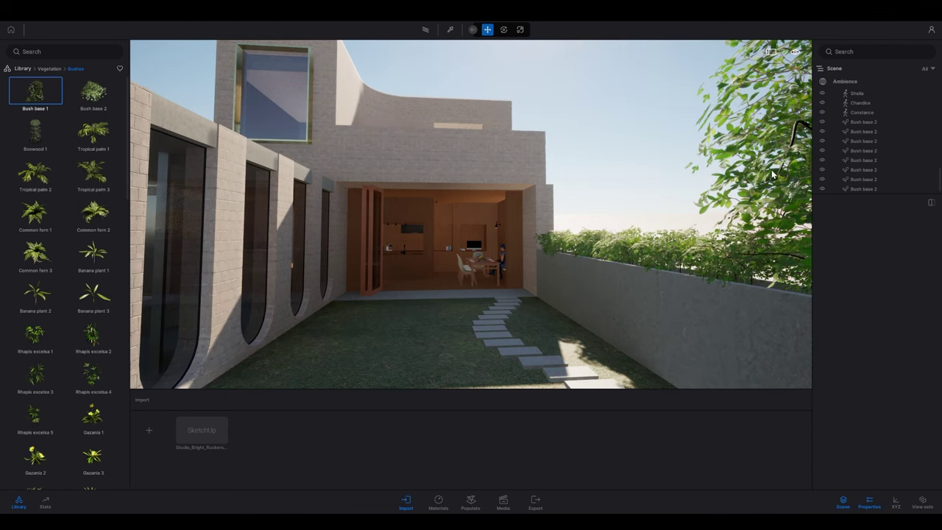
{"action": "right_click_drag", "start_coordinate": [470, 215], "coordinate": [422, 194]}
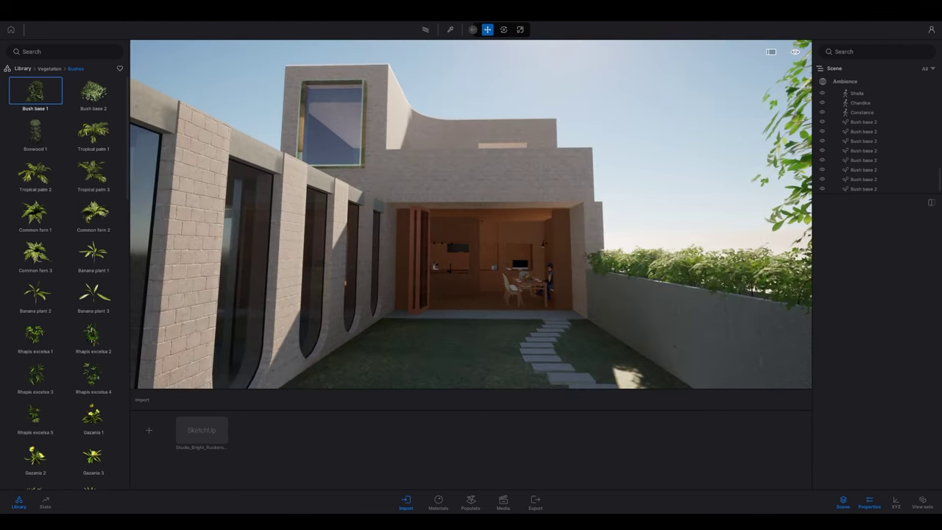
{"action": "right_click_drag", "start_coordinate": [471, 214], "coordinate": [474, 226]}
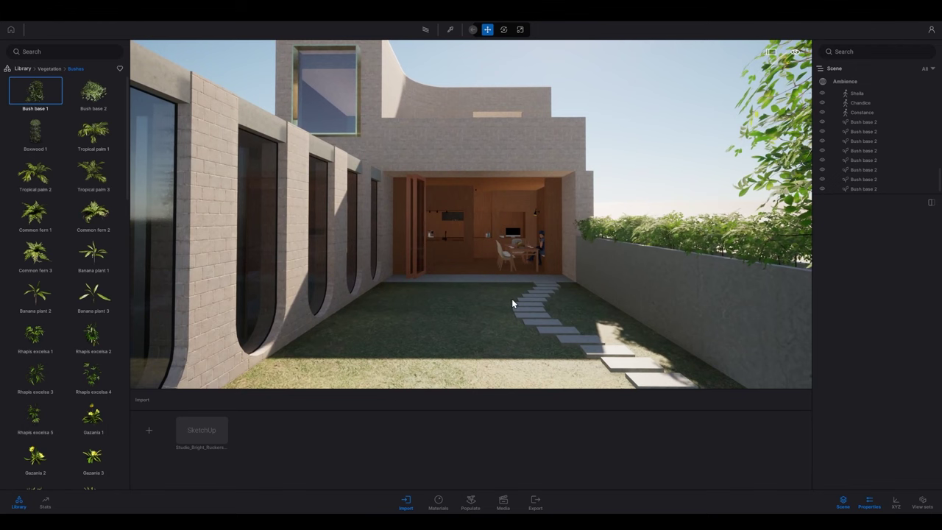
Fill the upper-level brick planter with common ferns, add a Tropical palm 3 at its outer end and undo the extra palm
{"action": "middle_click_drag", "start_coordinate": [440, 186], "coordinate": [446, 269]}
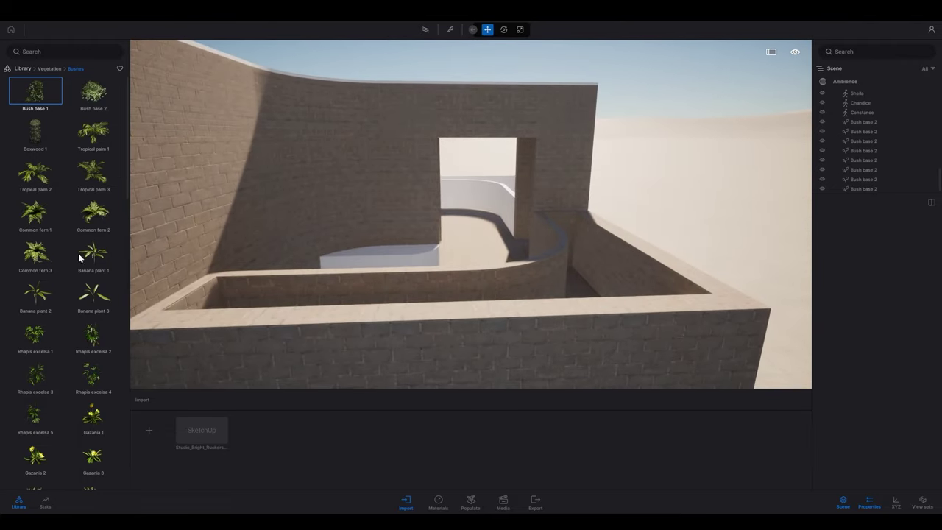
{"action": "left_click_drag", "start_coordinate": [39, 215], "coordinate": [180, 319]}
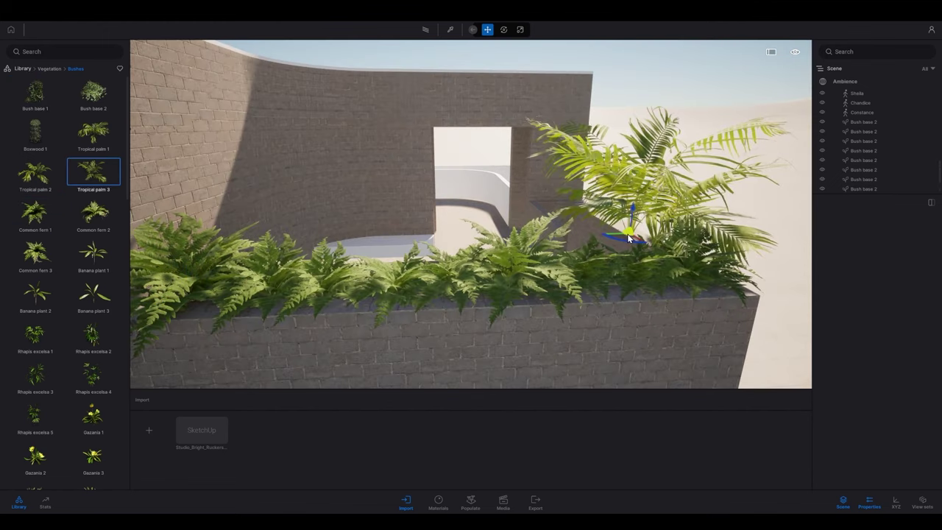
{"action": "mouse_move", "coordinate": [629, 238]}
{"action": "left_mouse_down"}
{"action": "mouse_move", "coordinate": [570, 235]}
{"action": "mouse_move", "coordinate": [632, 243]}
{"action": "mouse_move", "coordinate": [627, 223]}
{"action": "left_mouse_up"}
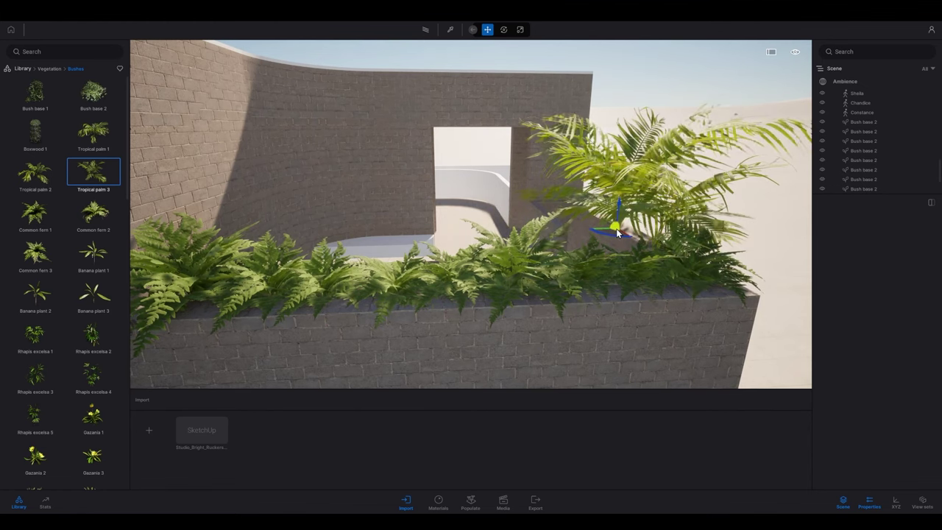
{"action": "left_click", "coordinate": [577, 319]}
{"action": "key", "text": "ctrl+z"}
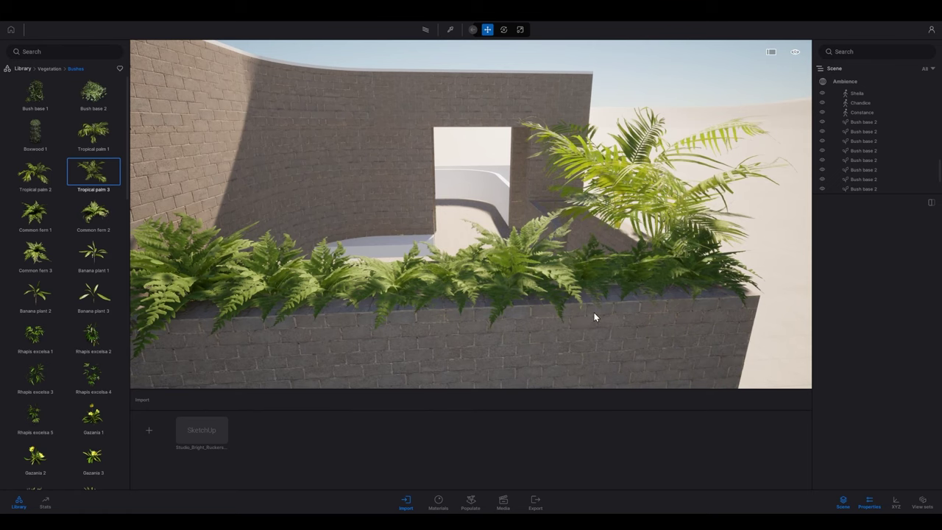
{"action": "right_click_drag", "start_coordinate": [594, 314], "coordinate": [567, 318]}
{"action": "key", "text": "q"}
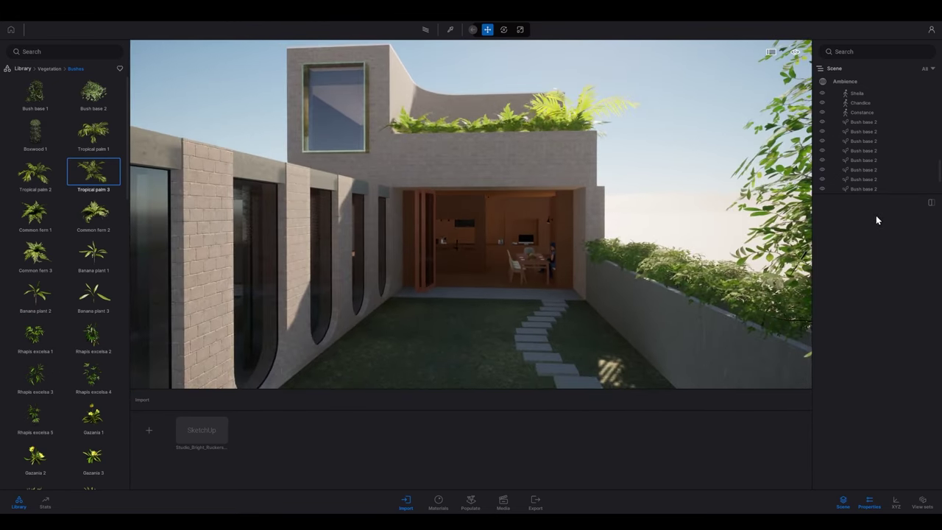
Select all the Common fern 1 plants of the upper-level planter together and shift them slightly back into the planter
{"action": "scroll", "coordinate": [872, 140], "scroll_direction": "down", "scroll_amount": 5}
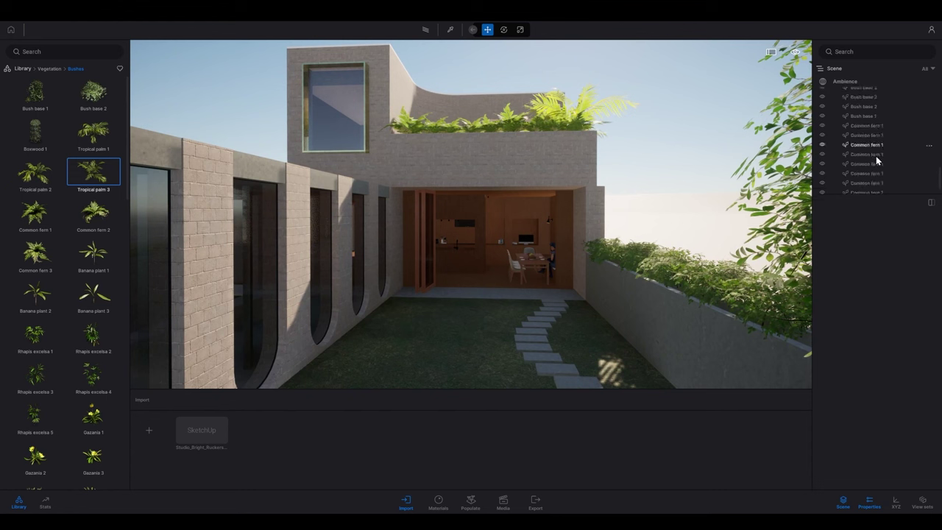
{"action": "left_click", "coordinate": [873, 103]}
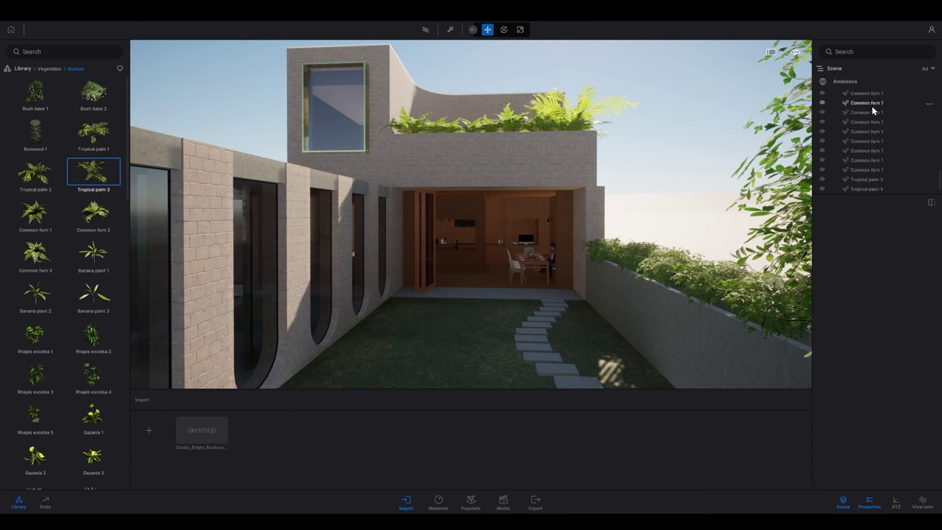
{"action": "scroll", "coordinate": [883, 107], "scroll_direction": "up", "scroll_amount": 1}
{"action": "left_click", "coordinate": [883, 108]}
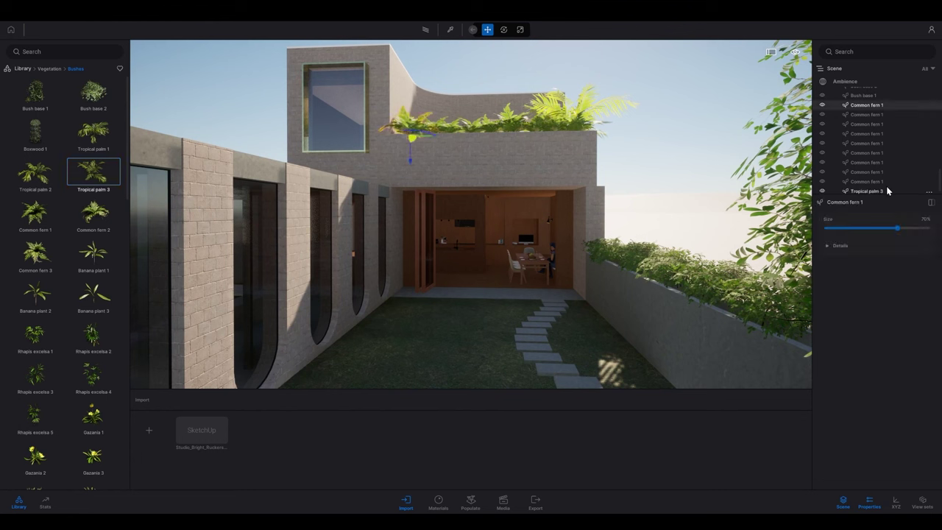
{"action": "left_click", "coordinate": [884, 182], "text": "shift"}
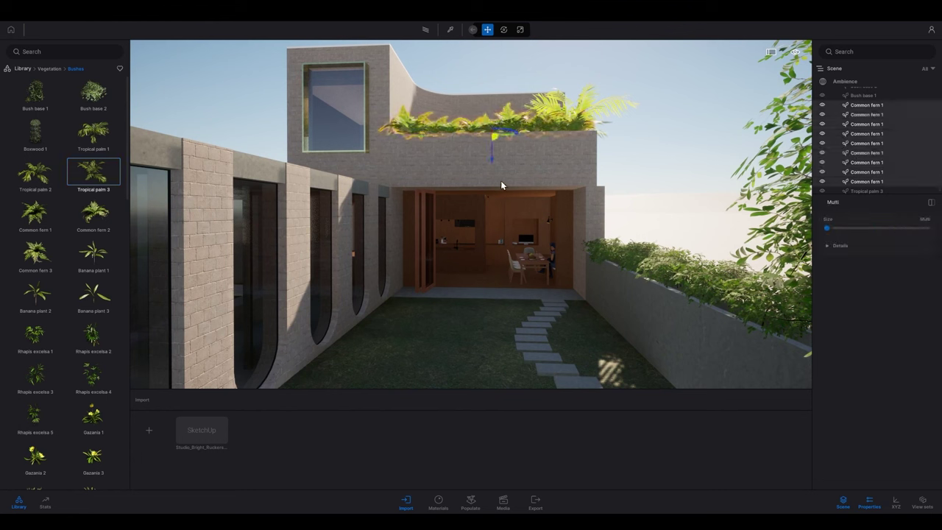
{"action": "left_click_drag", "start_coordinate": [492, 162], "coordinate": [512, 140]}
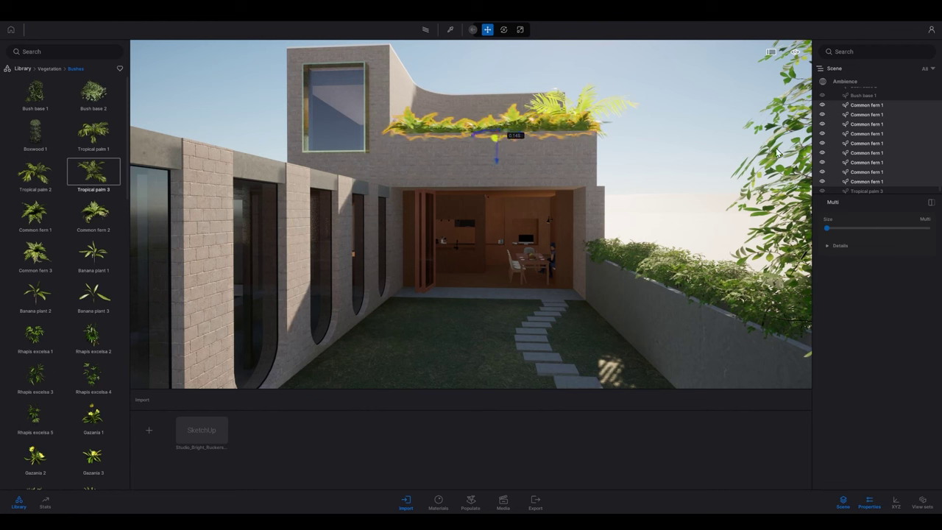
Move the selected ferns into a new container named Balustrade Ferns and collapse it
{"action": "right_click", "coordinate": [915, 107]}
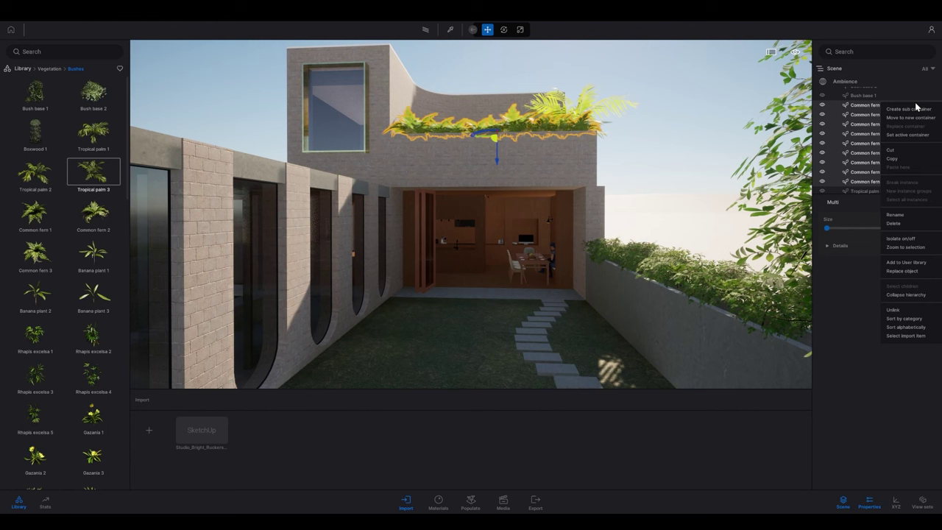
{"action": "left_click", "coordinate": [905, 118]}
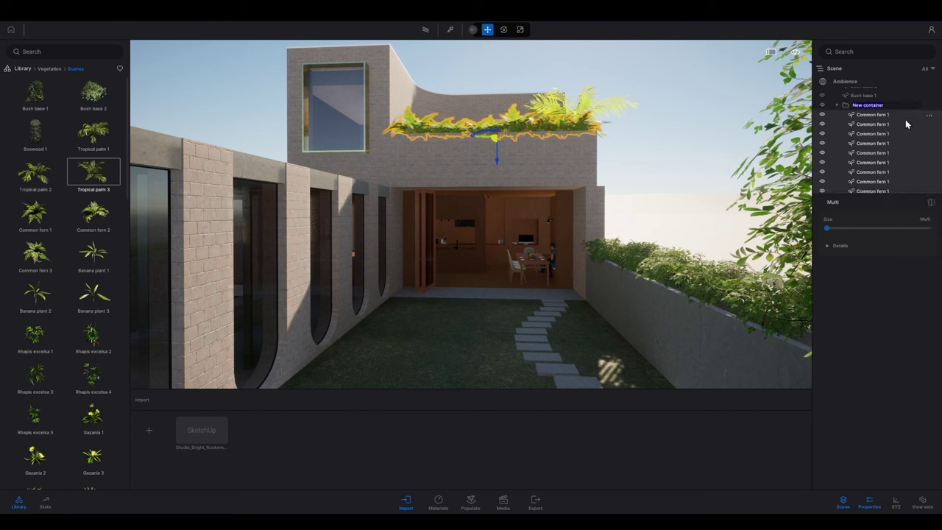
{"action": "type", "text": "Balustrade Ferns"}
{"action": "key", "text": "Return"}
{"action": "left_click", "coordinate": [836, 105]}
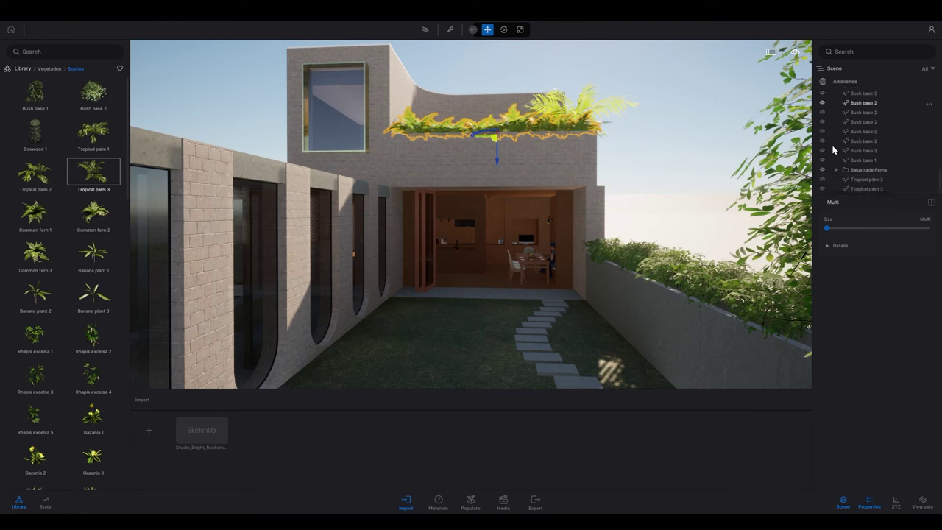
Toggle the visibility of the Balustrade Ferns container to check its contents, leave it shown and clear the selection
{"action": "left_click", "coordinate": [822, 170]}
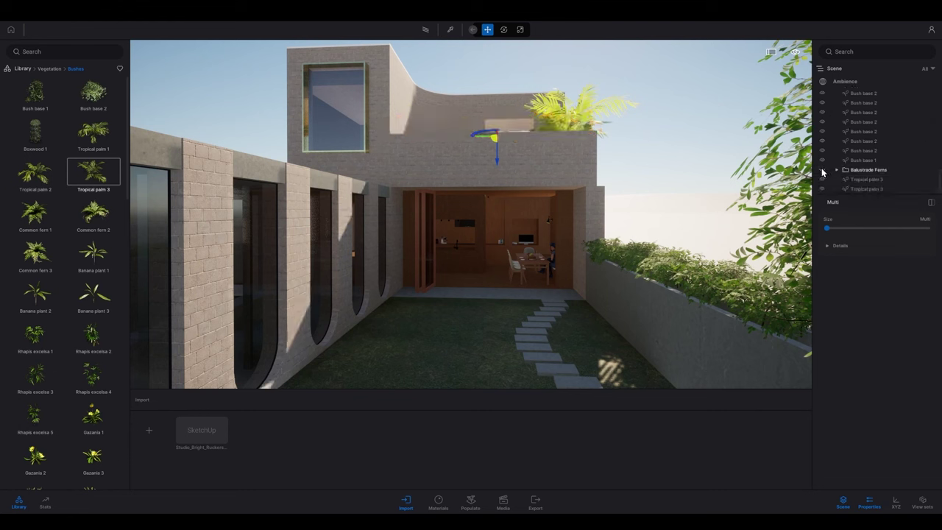
{"action": "left_click", "coordinate": [822, 170]}
{"action": "left_click", "coordinate": [822, 170]}
{"action": "left_click", "coordinate": [822, 170]}
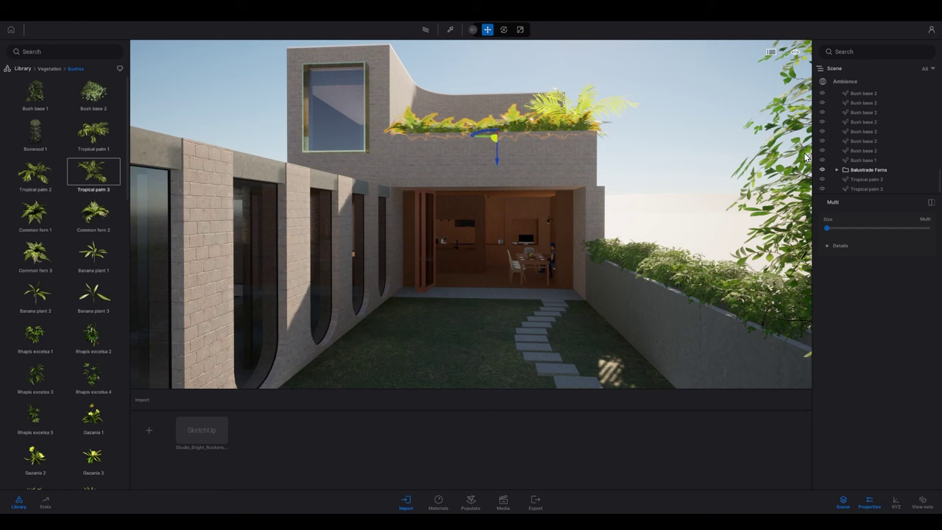
{"action": "left_click", "coordinate": [688, 111]}
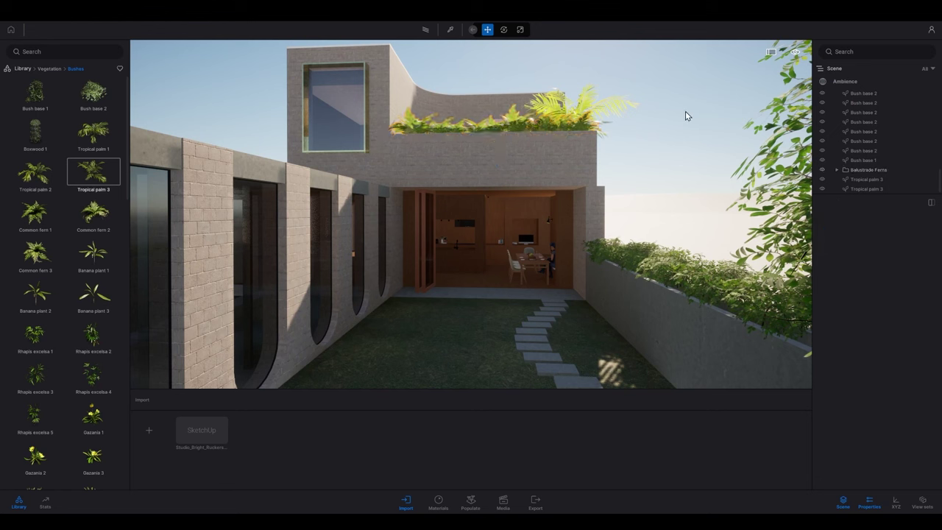
Examine the previews in the vegetation library's Trees category for a species that suits the small garden
{"action": "left_click", "coordinate": [45, 73]}
{"action": "left_click", "coordinate": [98, 101]}
{"action": "mouse_move", "coordinate": [108, 189]}
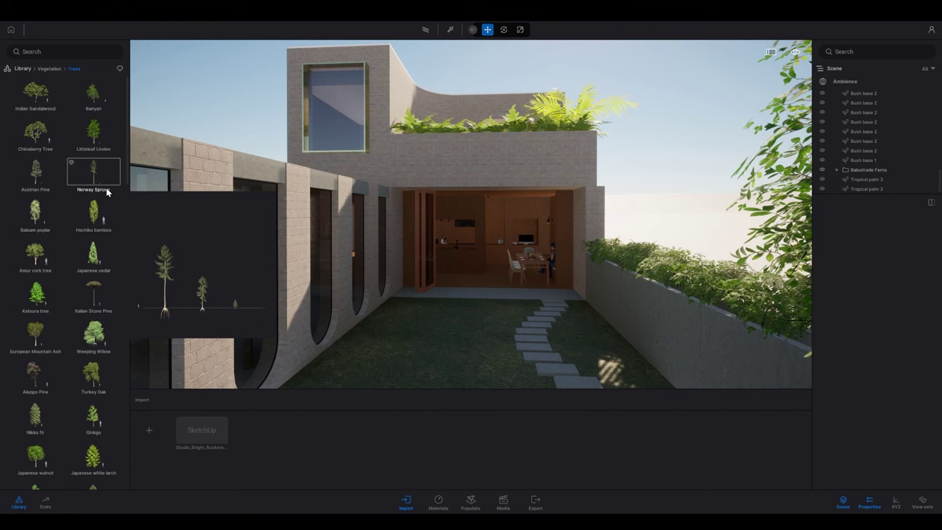
{"action": "mouse_move", "coordinate": [112, 312]}
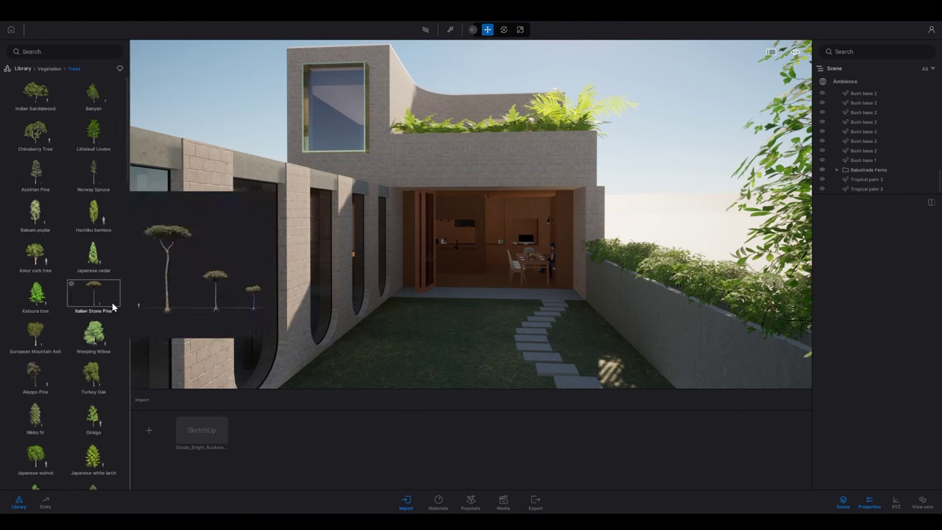
{"action": "scroll", "coordinate": [112, 309], "scroll_direction": "down", "scroll_amount": 2}
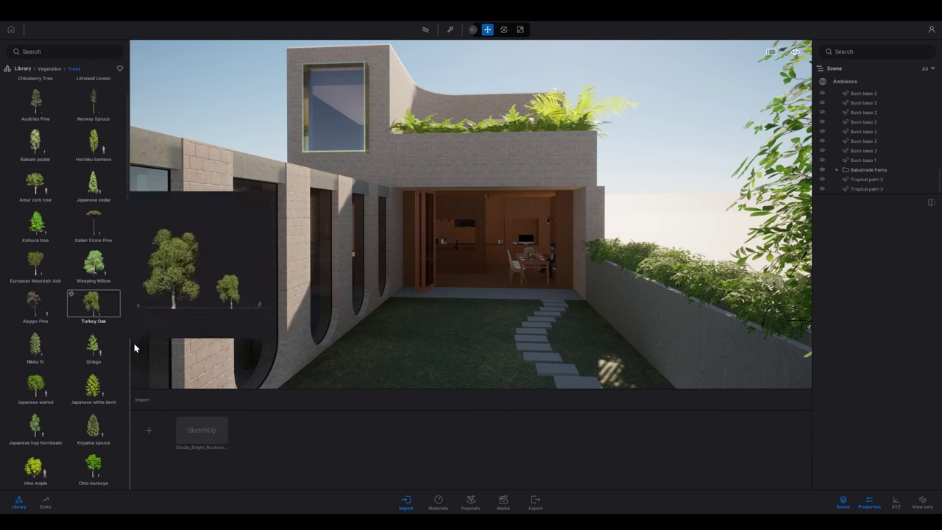
{"action": "mouse_move", "coordinate": [87, 390]}
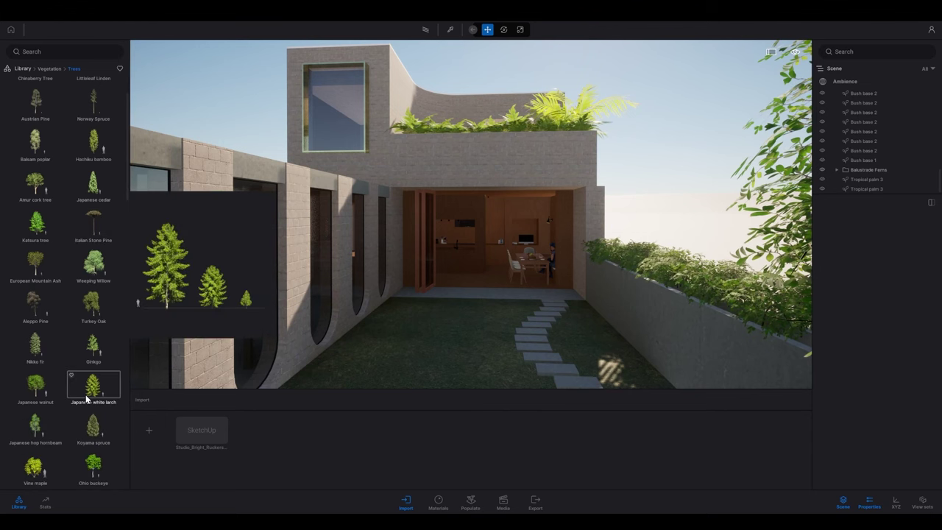
{"action": "scroll", "coordinate": [87, 398], "scroll_direction": "down", "scroll_amount": 3}
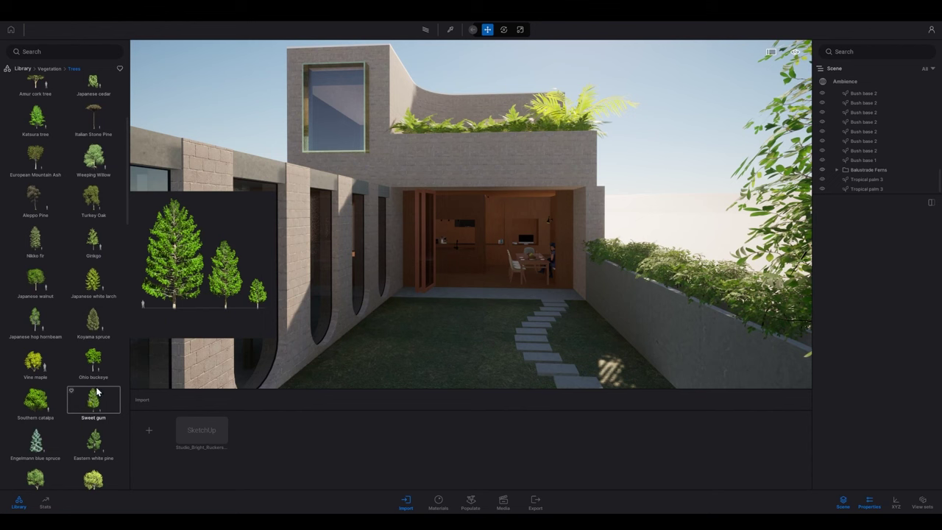
{"action": "mouse_move", "coordinate": [101, 372]}
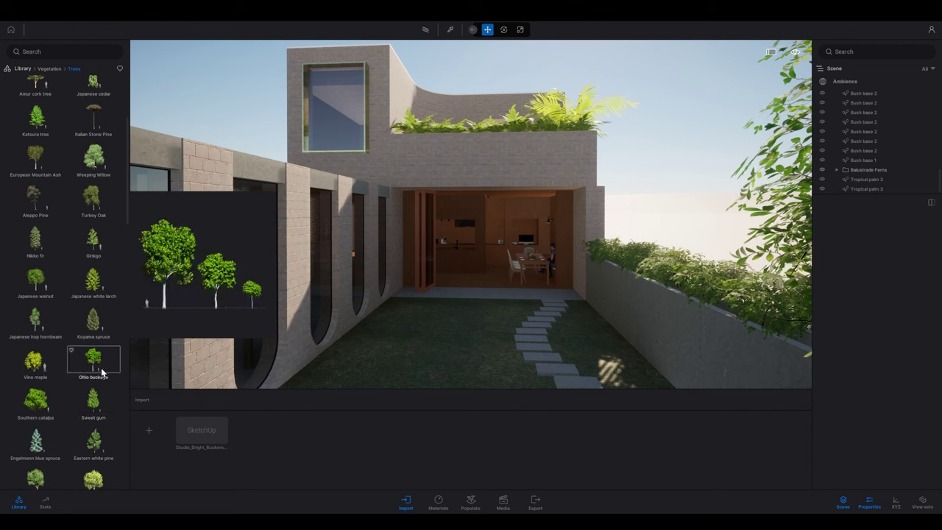
{"action": "scroll", "coordinate": [101, 372], "scroll_direction": "down", "scroll_amount": 4}
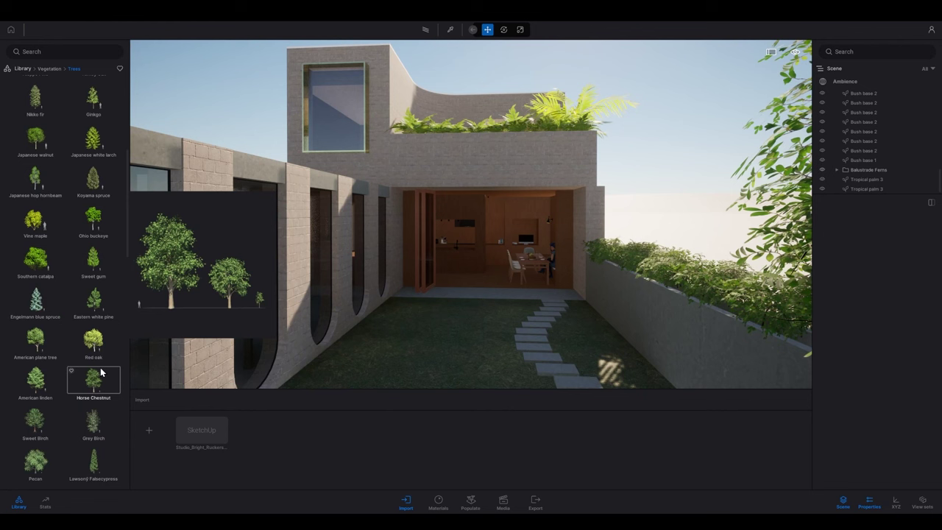
{"action": "mouse_move", "coordinate": [36, 343]}
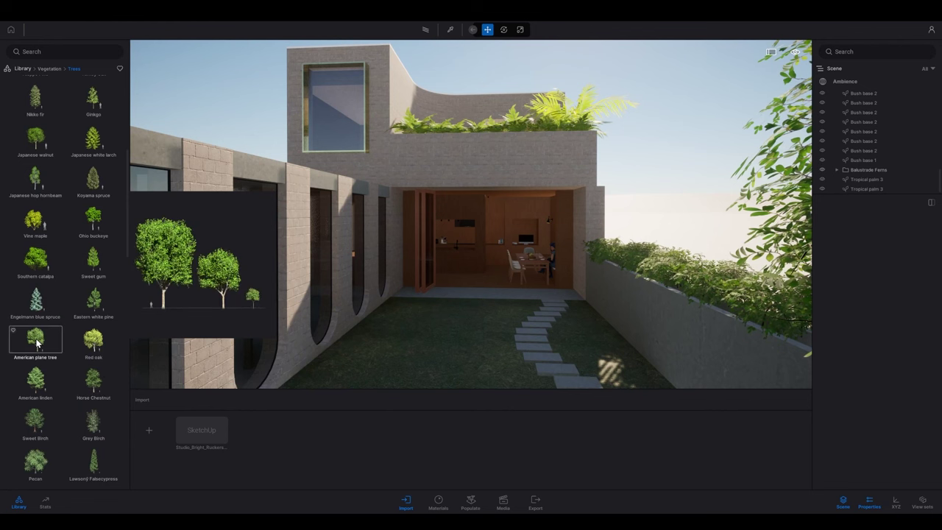
{"action": "mouse_move", "coordinate": [40, 388]}
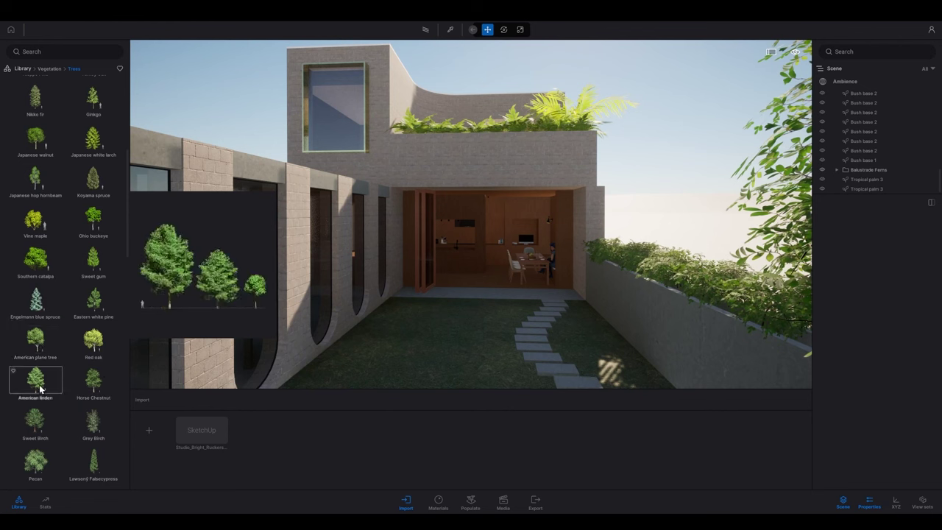
{"action": "mouse_move", "coordinate": [72, 412]}
{"action": "scroll", "coordinate": [71, 377], "scroll_direction": "down", "scroll_amount": 2}
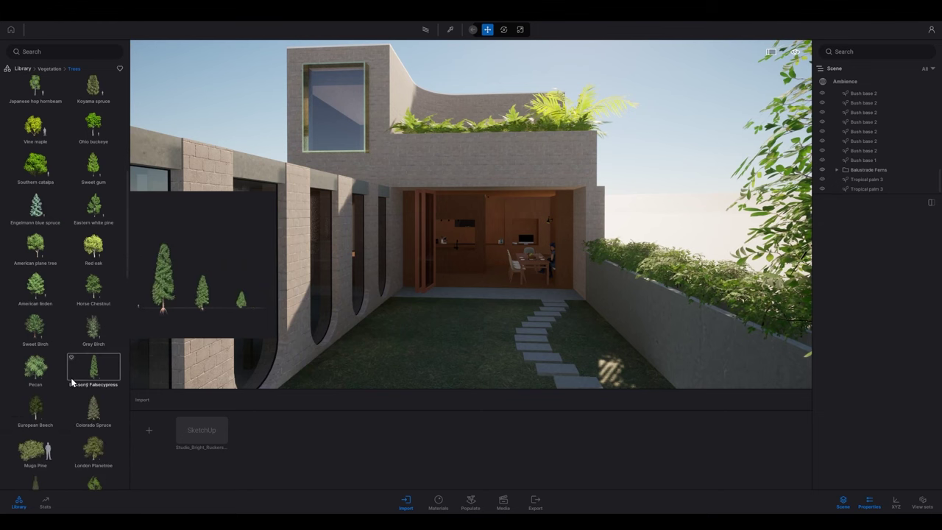
{"action": "scroll", "coordinate": [73, 375], "scroll_direction": "down", "scroll_amount": 5}
{"action": "scroll", "coordinate": [76, 373], "scroll_direction": "down", "scroll_amount": 3}
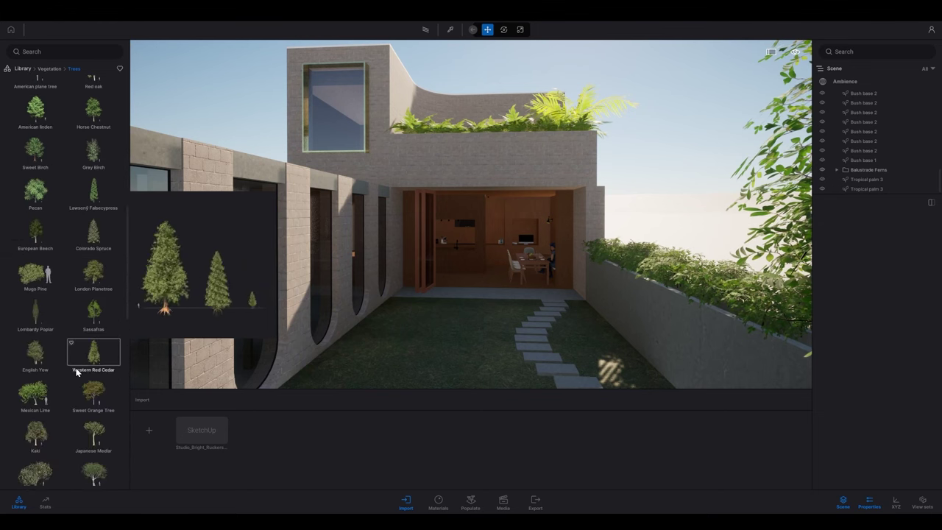
{"action": "scroll", "coordinate": [76, 373], "scroll_direction": "down", "scroll_amount": 2}
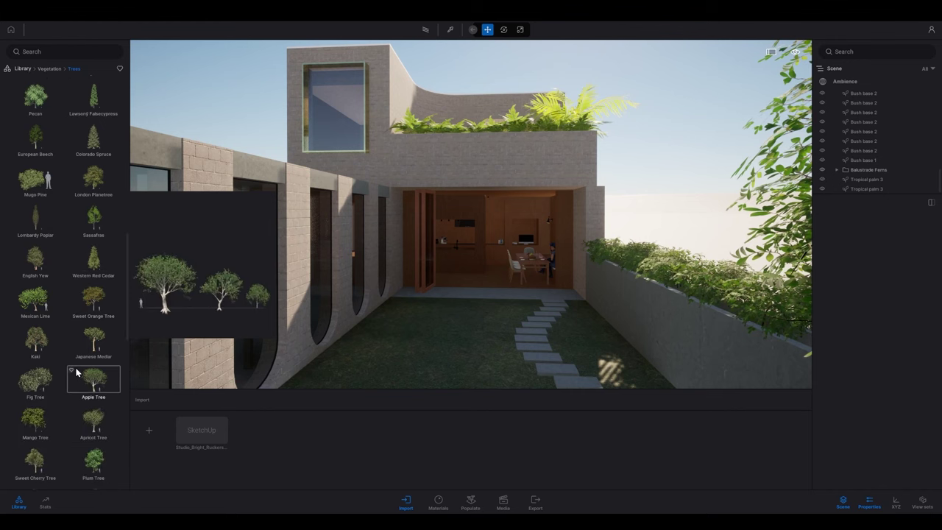
{"action": "scroll", "coordinate": [75, 373], "scroll_direction": "down", "scroll_amount": 1}
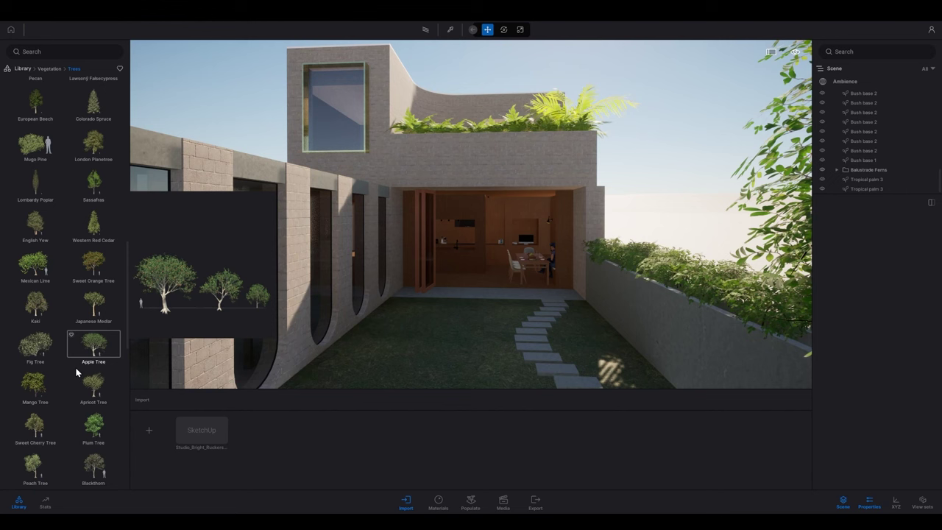
Try a Mexican Lime tree between the stepping stones and the garden wall with its age set to 100%
{"action": "left_click_drag", "start_coordinate": [42, 269], "coordinate": [612, 318]}
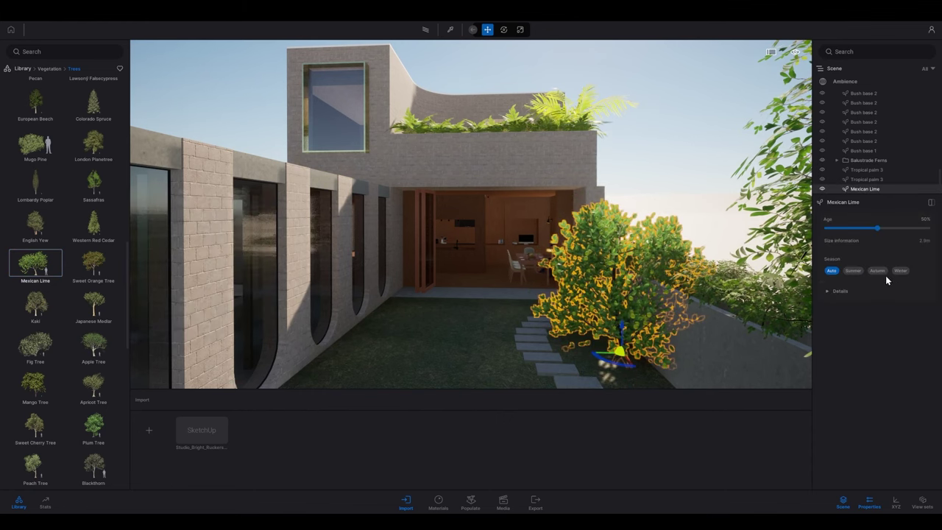
{"action": "left_click_drag", "start_coordinate": [877, 229], "coordinate": [925, 229]}
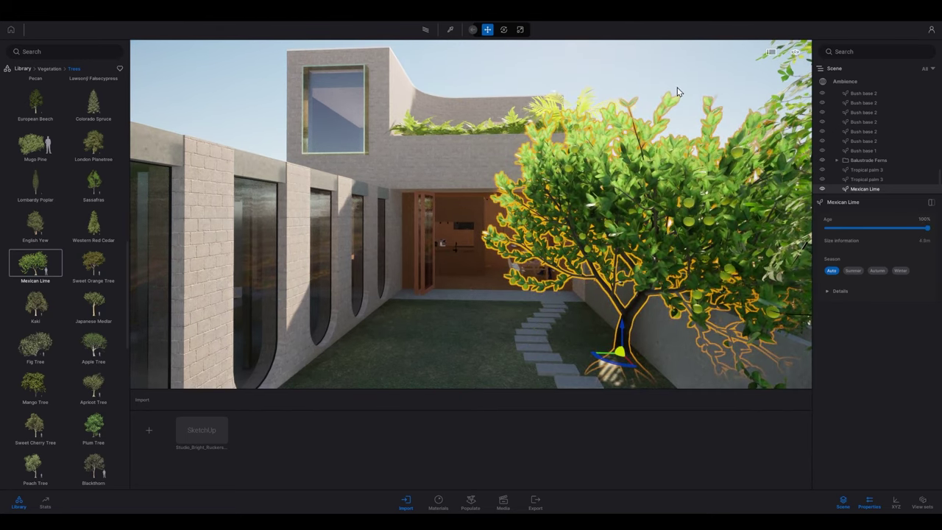
{"action": "left_click", "coordinate": [677, 87]}
{"action": "left_click", "coordinate": [640, 254]}
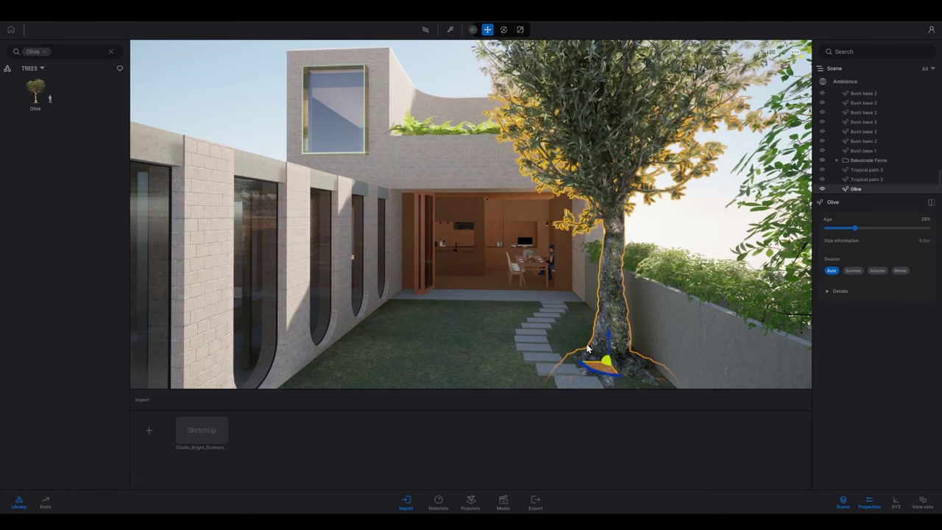
Move the Olive tree into the lawn strip between the stepping-stone path and the garden wall and deselect it
{"action": "left_click_drag", "start_coordinate": [587, 348], "coordinate": [583, 336]}
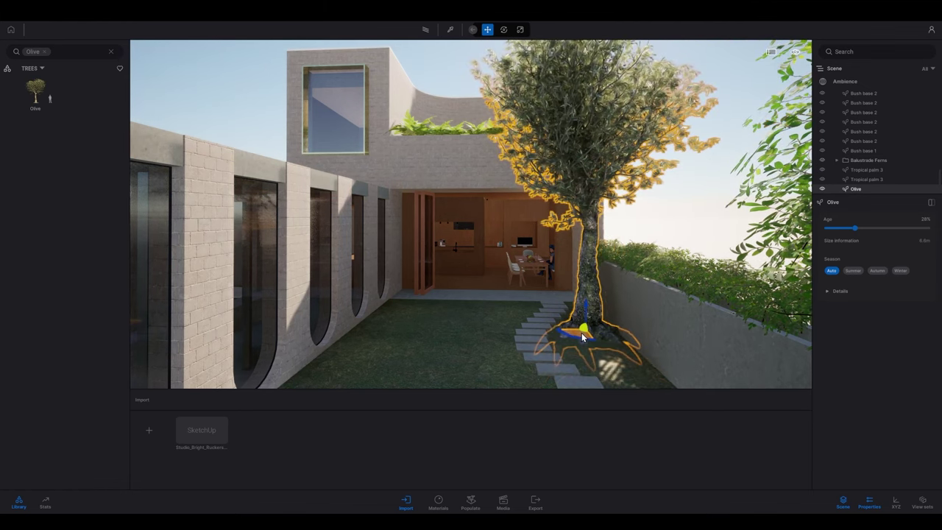
{"action": "left_click_drag", "start_coordinate": [583, 337], "coordinate": [616, 346]}
{"action": "left_click", "coordinate": [682, 247]}
{"action": "right_click_drag", "start_coordinate": [682, 247], "coordinate": [674, 238]}
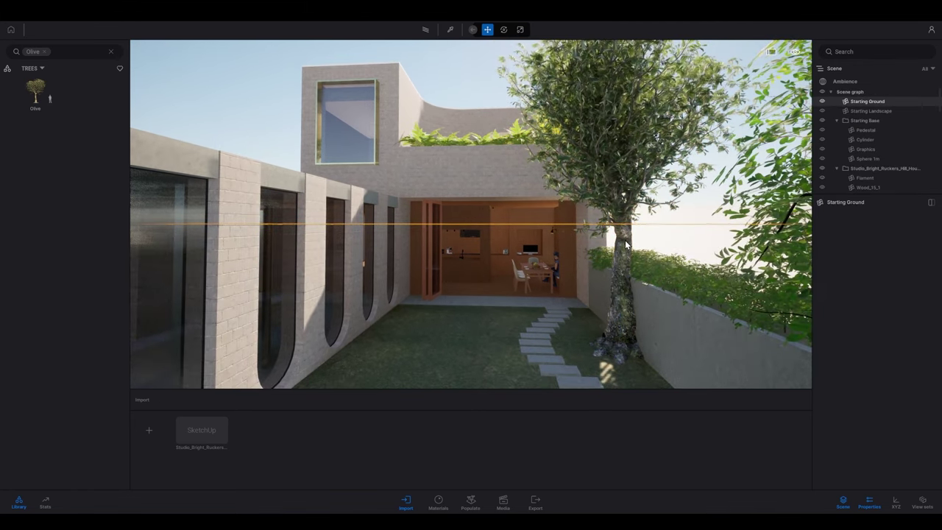
{"action": "left_click", "coordinate": [625, 242]}
{"action": "left_click", "coordinate": [636, 207]}
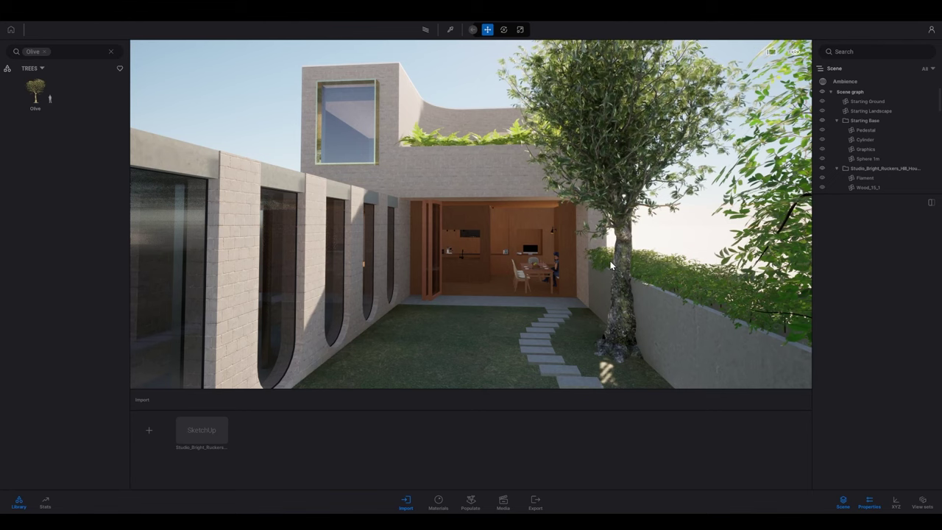
{"action": "mouse_move", "coordinate": [610, 265]}
{"action": "right_mouse_down"}
{"action": "mouse_move", "coordinate": [598, 256]}
{"action": "mouse_move", "coordinate": [602, 266]}
{"action": "right_mouse_up"}
{"action": "key", "text": "s"}
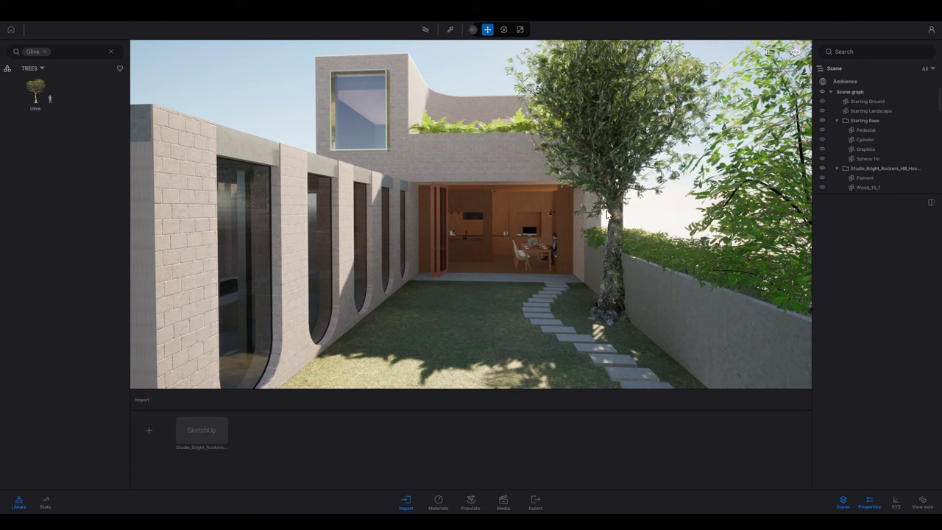
Clear the Olive search to return to browsing the vegetation library
{"action": "left_click", "coordinate": [112, 52]}
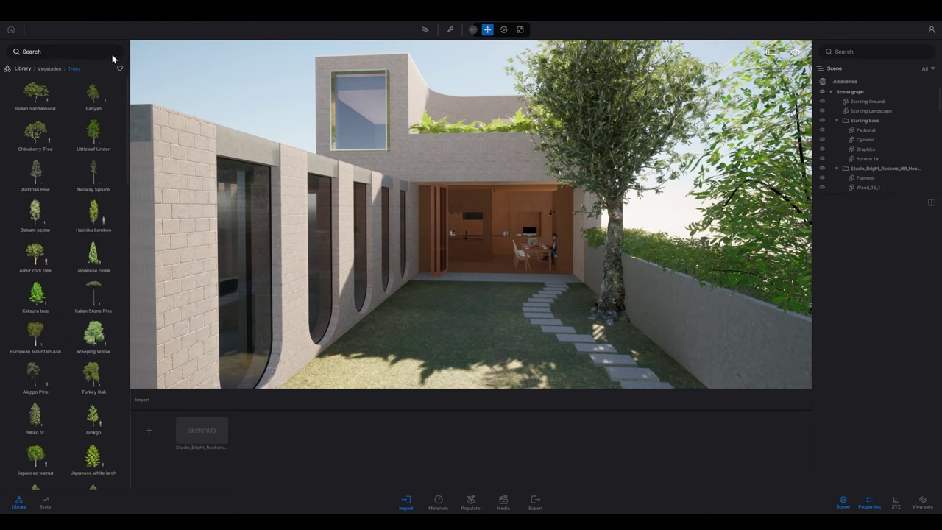
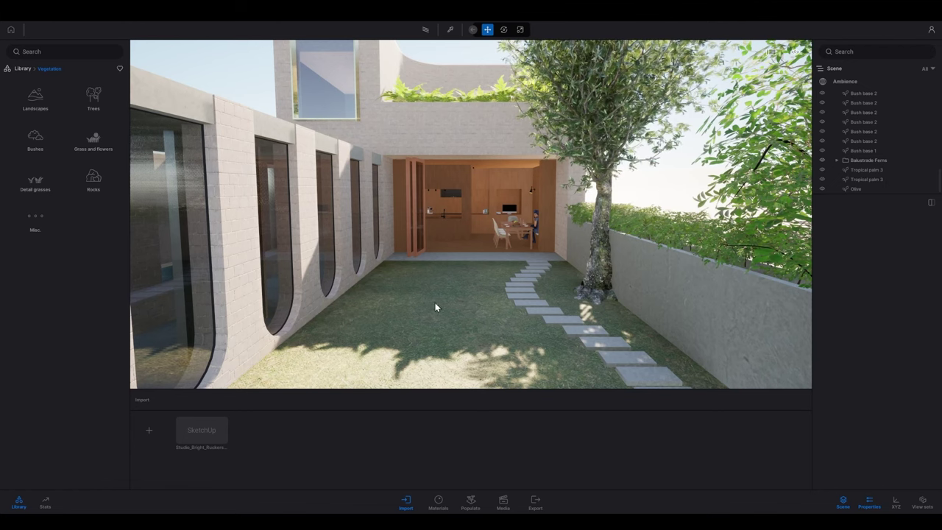
{"action": "right_click_drag", "start_coordinate": [435, 307], "coordinate": [436, 337]}
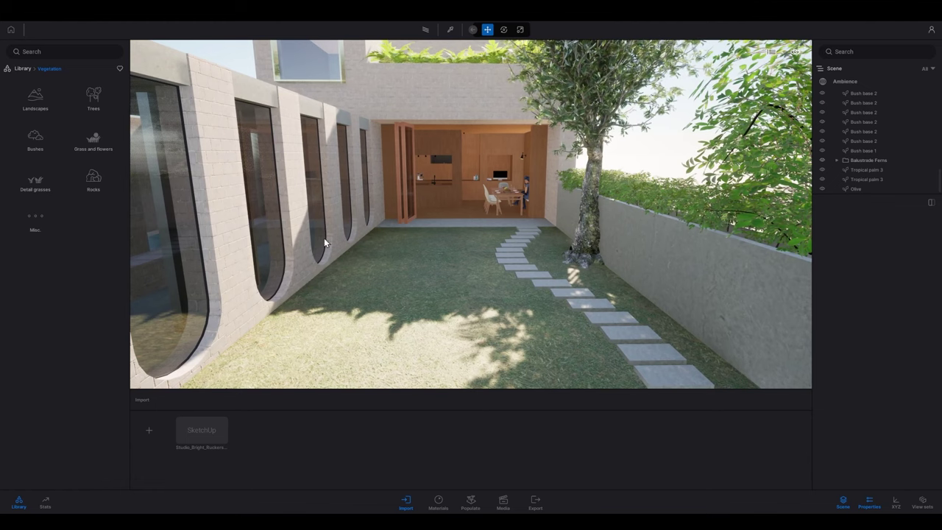
{"action": "right_click_drag", "start_coordinate": [277, 261], "coordinate": [275, 246]}
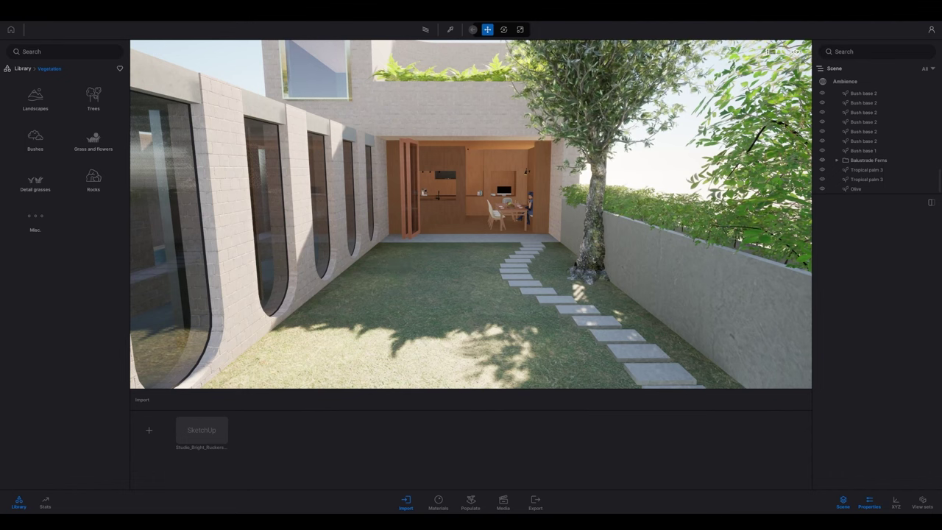
Paint Long grass 03 over the whole garden lawn using foliage painting with a 1.1 m brush diameter
{"action": "right_click_drag", "start_coordinate": [449, 291], "coordinate": [443, 291]}
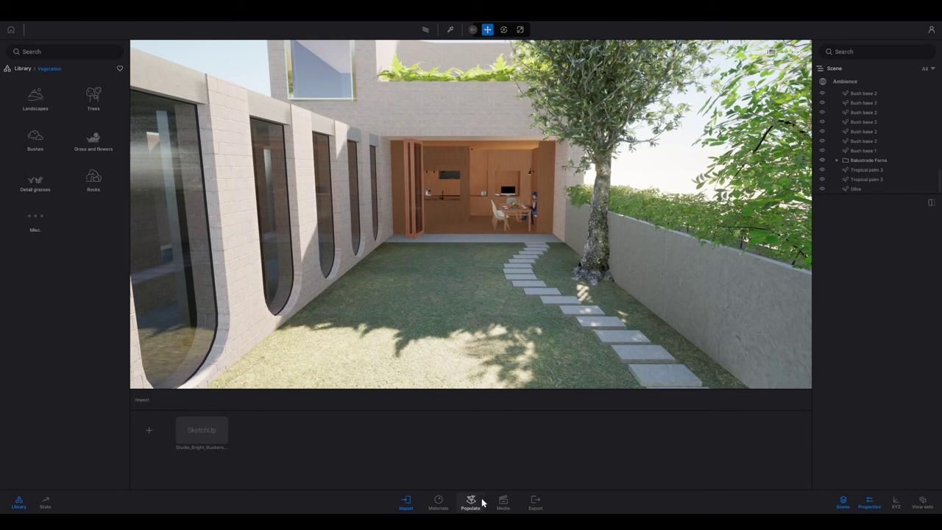
{"action": "left_click", "coordinate": [473, 501]}
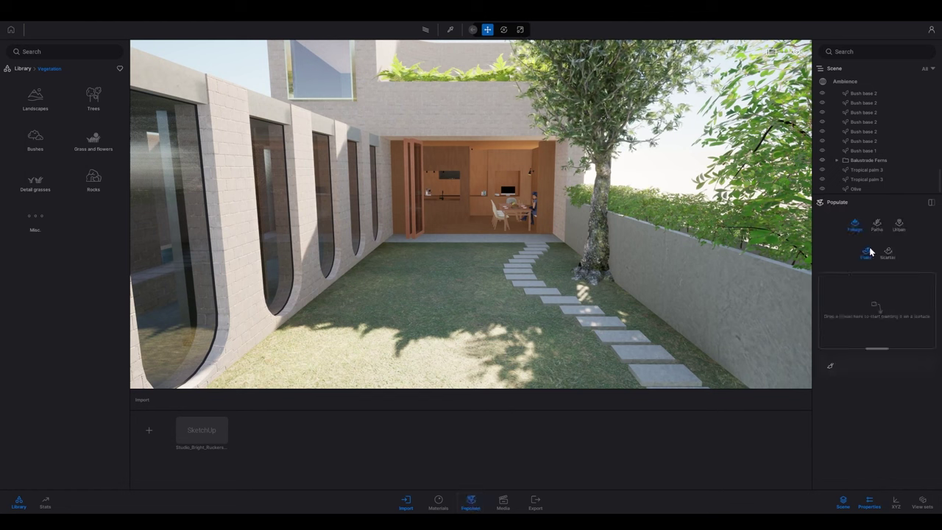
{"action": "left_click", "coordinate": [866, 258]}
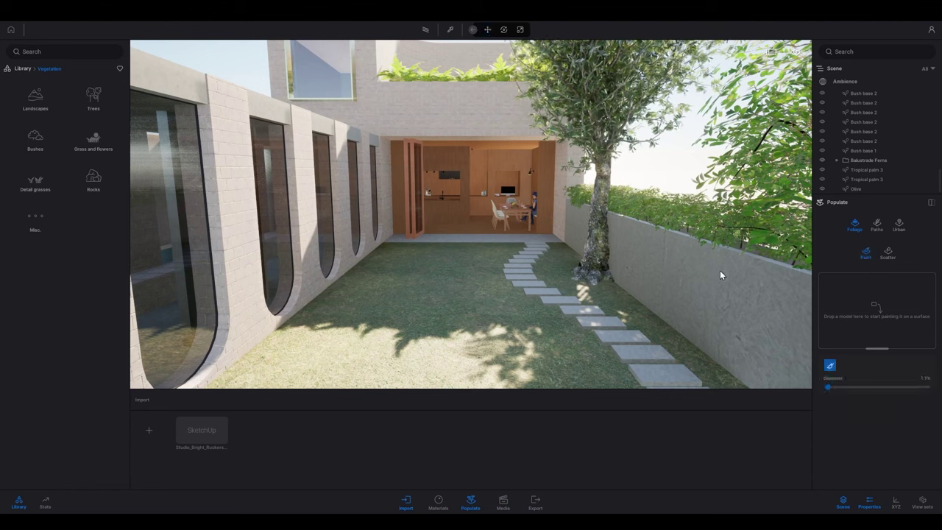
{"action": "left_click", "coordinate": [94, 145]}
{"action": "mouse_move", "coordinate": [85, 130]}
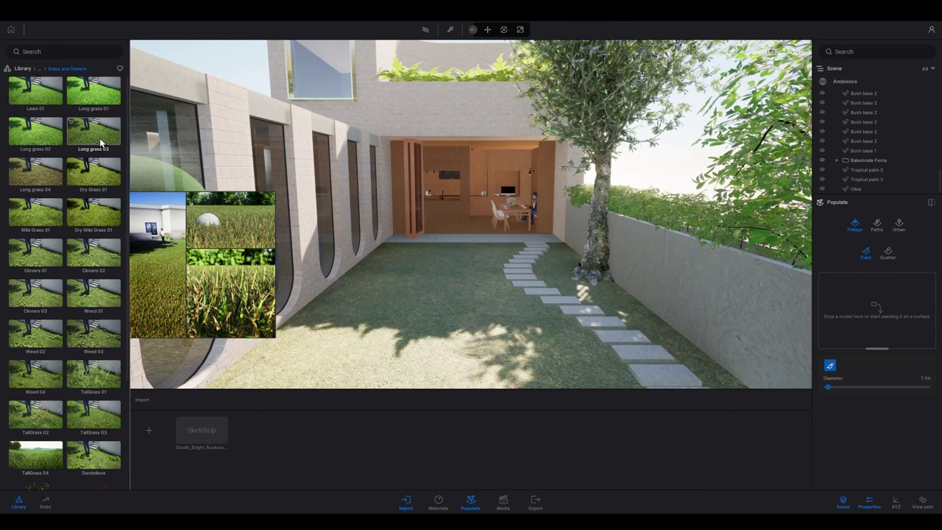
{"action": "left_click_drag", "start_coordinate": [100, 137], "coordinate": [887, 304]}
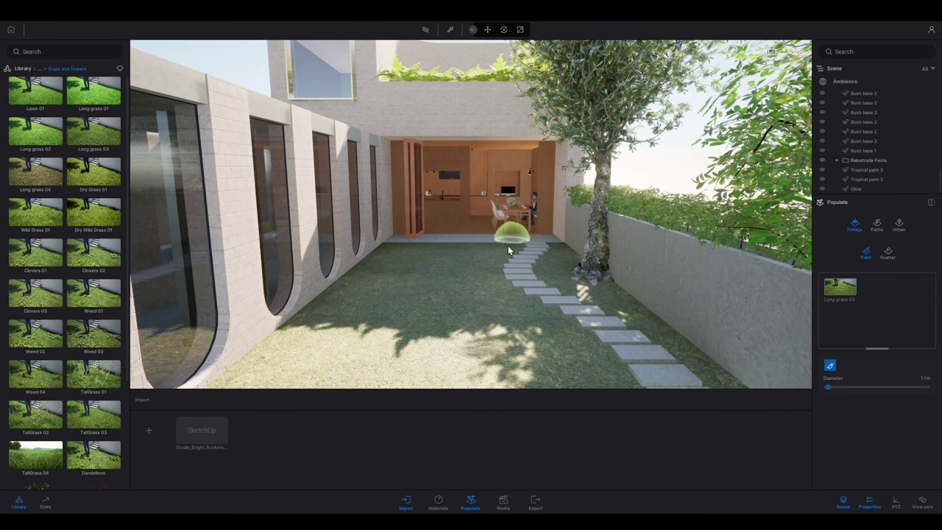
{"action": "mouse_move", "coordinate": [495, 251]}
{"action": "left_mouse_down"}
{"action": "mouse_move", "coordinate": [472, 300]}
{"action": "mouse_move", "coordinate": [534, 336]}
{"action": "mouse_move", "coordinate": [576, 376]}
{"action": "mouse_move", "coordinate": [400, 345]}
{"action": "mouse_move", "coordinate": [434, 290]}
{"action": "mouse_move", "coordinate": [432, 259]}
{"action": "mouse_move", "coordinate": [455, 246]}
{"action": "mouse_move", "coordinate": [414, 244]}
{"action": "mouse_move", "coordinate": [385, 250]}
{"action": "mouse_move", "coordinate": [350, 324]}
{"action": "mouse_move", "coordinate": [358, 274]}
{"action": "mouse_move", "coordinate": [314, 341]}
{"action": "mouse_move", "coordinate": [258, 373]}
{"action": "mouse_move", "coordinate": [449, 391]}
{"action": "mouse_move", "coordinate": [331, 339]}
{"action": "mouse_move", "coordinate": [476, 355]}
{"action": "mouse_move", "coordinate": [463, 332]}
{"action": "mouse_move", "coordinate": [451, 334]}
{"action": "mouse_move", "coordinate": [471, 342]}
{"action": "mouse_move", "coordinate": [509, 319]}
{"action": "mouse_move", "coordinate": [515, 284]}
{"action": "mouse_move", "coordinate": [570, 302]}
{"action": "mouse_move", "coordinate": [719, 389]}
{"action": "mouse_move", "coordinate": [668, 330]}
{"action": "mouse_move", "coordinate": [615, 290]}
{"action": "mouse_move", "coordinate": [549, 277]}
{"action": "mouse_move", "coordinate": [556, 243]}
{"action": "mouse_move", "coordinate": [581, 294]}
{"action": "mouse_move", "coordinate": [653, 324]}
{"action": "mouse_move", "coordinate": [518, 356]}
{"action": "mouse_move", "coordinate": [398, 349]}
{"action": "mouse_move", "coordinate": [470, 284]}
{"action": "left_mouse_up"}
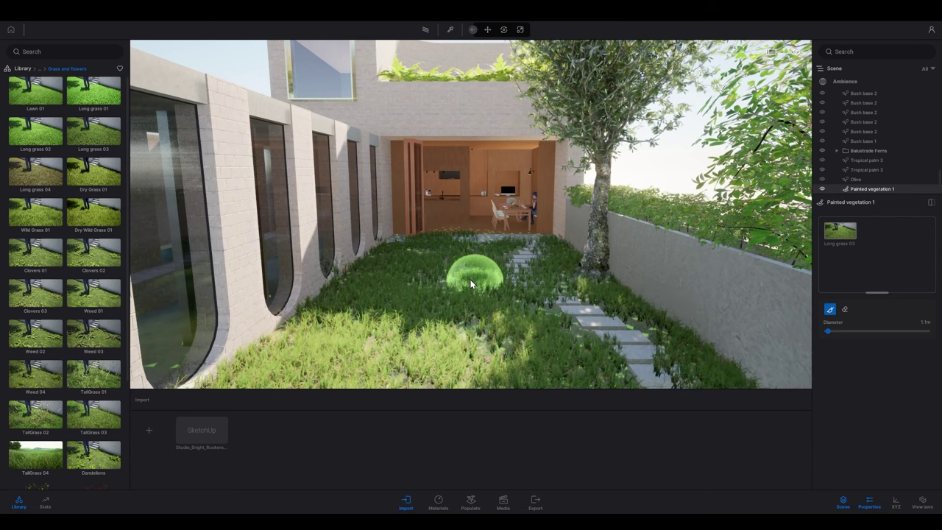
Erase the painted long grass covering the stepping-stone path
{"action": "left_click", "coordinate": [845, 309]}
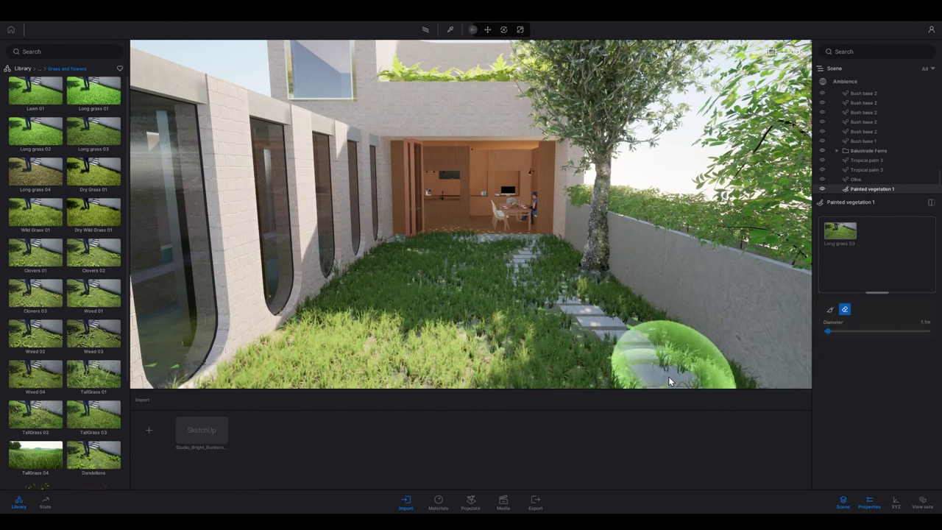
{"action": "mouse_move", "coordinate": [667, 369]}
{"action": "left_mouse_down"}
{"action": "mouse_move", "coordinate": [651, 344]}
{"action": "mouse_move", "coordinate": [539, 287]}
{"action": "mouse_move", "coordinate": [519, 256]}
{"action": "mouse_move", "coordinate": [555, 285]}
{"action": "mouse_move", "coordinate": [556, 268]}
{"action": "mouse_move", "coordinate": [560, 274]}
{"action": "left_mouse_up"}
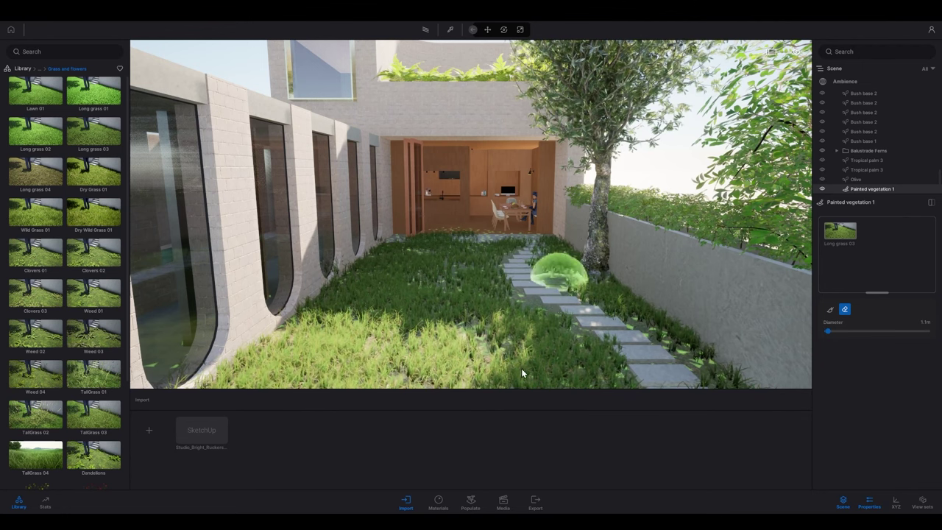
Fill grass gaps beside the path and brick wall with a 0.5 m brush, and erase grass overlapping the paving at the house opening
{"action": "left_click", "coordinate": [831, 311]}
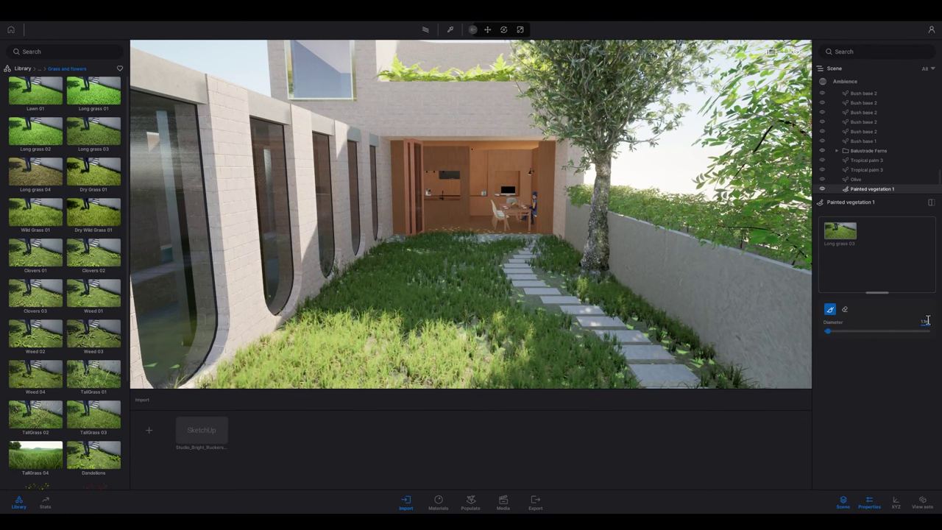
{"action": "left_click", "coordinate": [925, 320]}
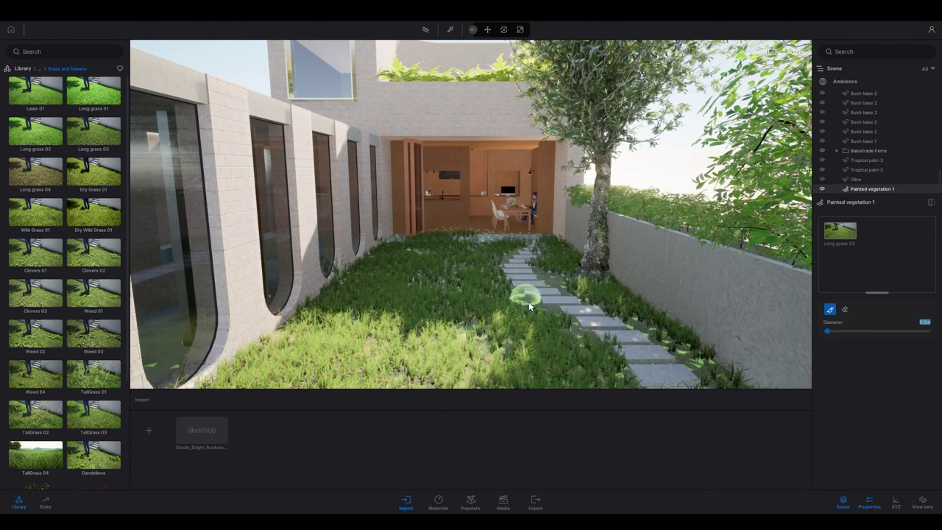
{"action": "left_click", "coordinate": [562, 285]}
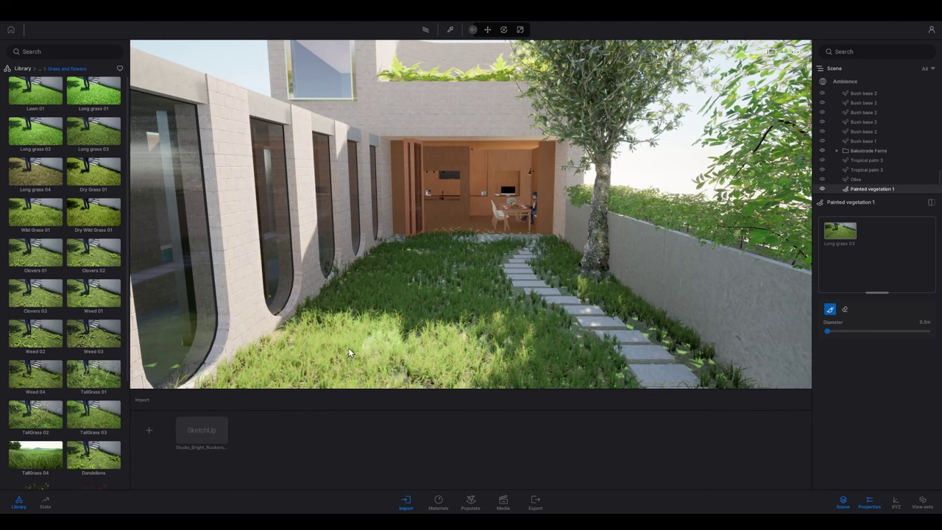
{"action": "left_click", "coordinate": [301, 318]}
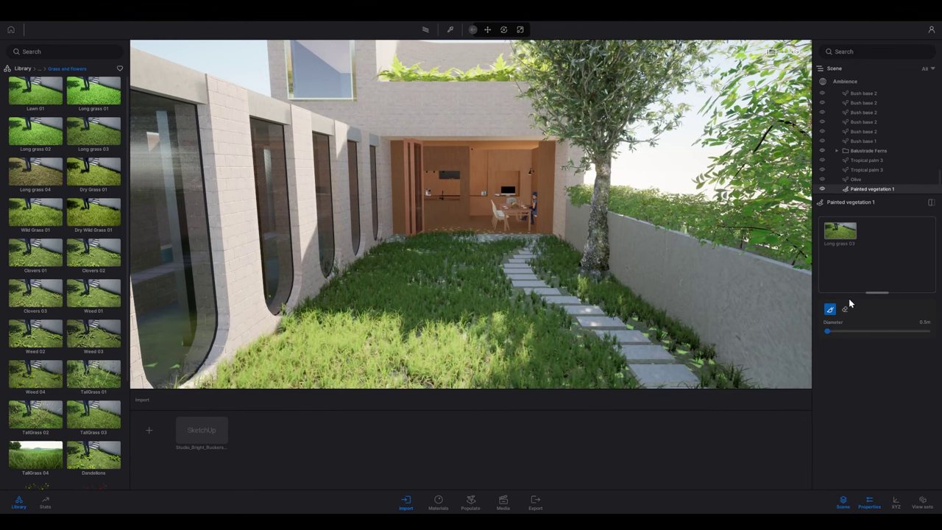
{"action": "left_click", "coordinate": [330, 267]}
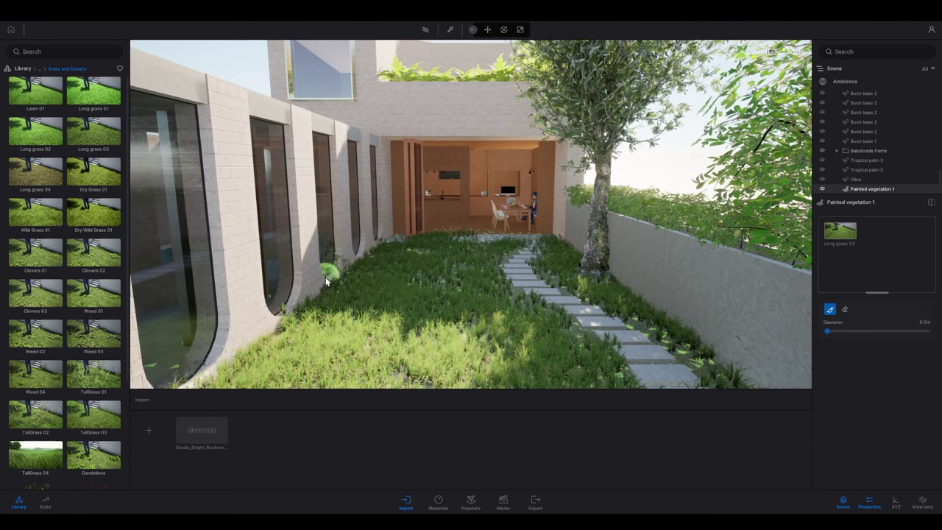
{"action": "left_click", "coordinate": [844, 310]}
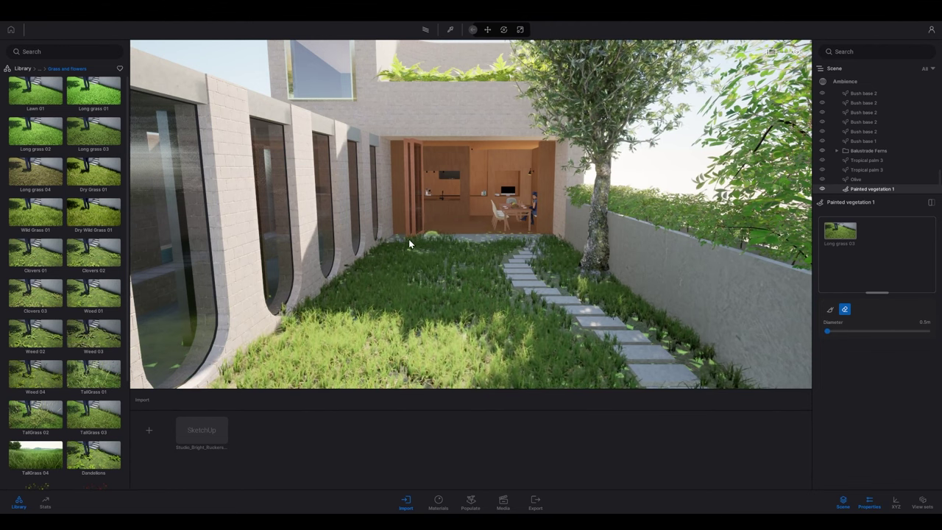
{"action": "mouse_move", "coordinate": [444, 236]}
{"action": "left_mouse_down"}
{"action": "mouse_move", "coordinate": [466, 233]}
{"action": "mouse_move", "coordinate": [424, 237]}
{"action": "mouse_move", "coordinate": [455, 232]}
{"action": "left_mouse_up"}
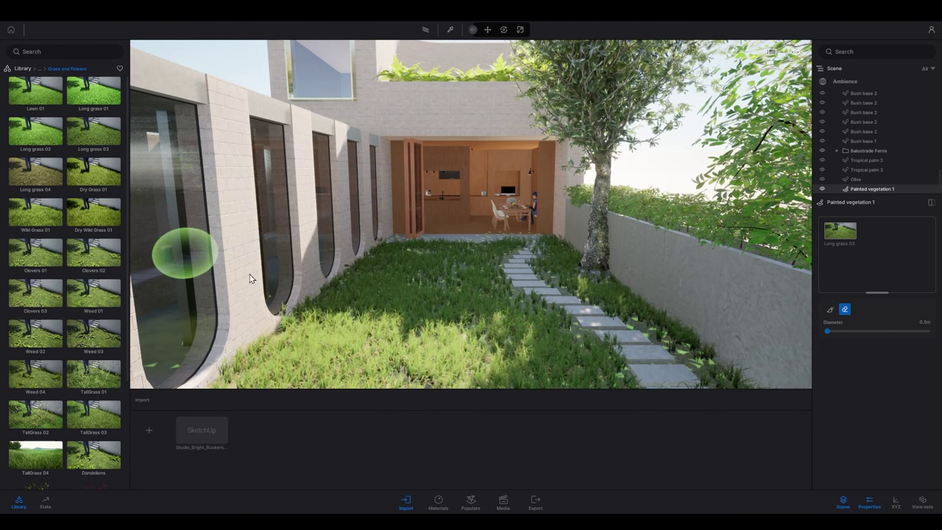
Add Long grass 01 and Long grass 02 to the painted lawn mix and erase grass from the stepping stones nearest the house
{"action": "mouse_move", "coordinate": [91, 86]}
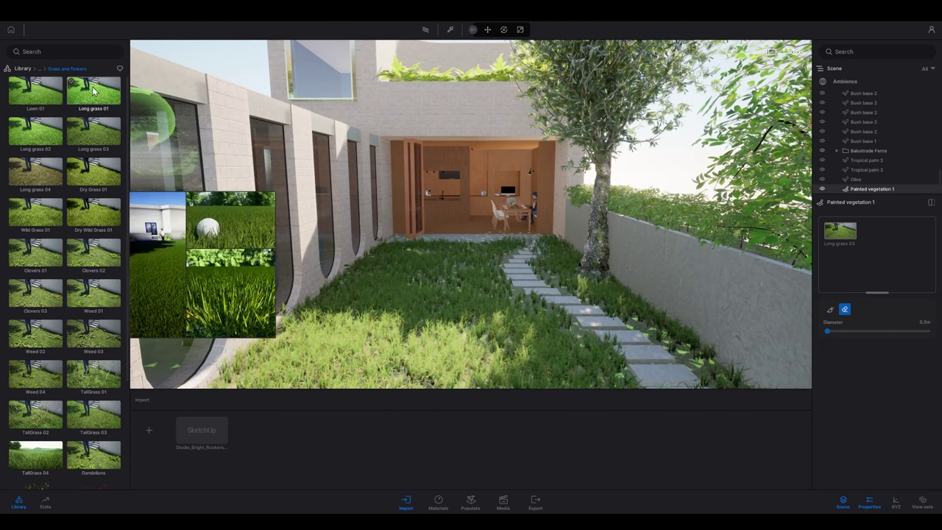
{"action": "mouse_move", "coordinate": [91, 86]}
{"action": "left_mouse_down"}
{"action": "mouse_move", "coordinate": [861, 300]}
{"action": "mouse_move", "coordinate": [905, 251]}
{"action": "left_mouse_up"}
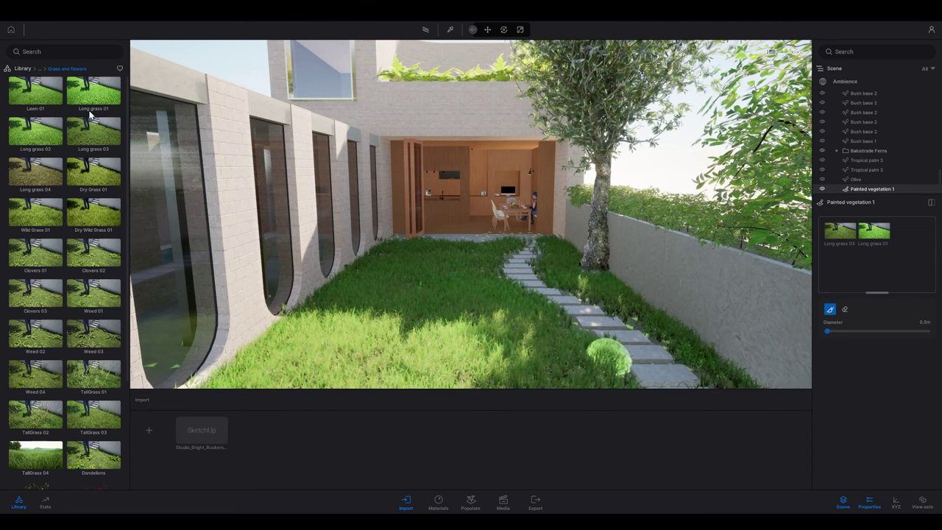
{"action": "left_click_drag", "start_coordinate": [39, 130], "coordinate": [918, 276]}
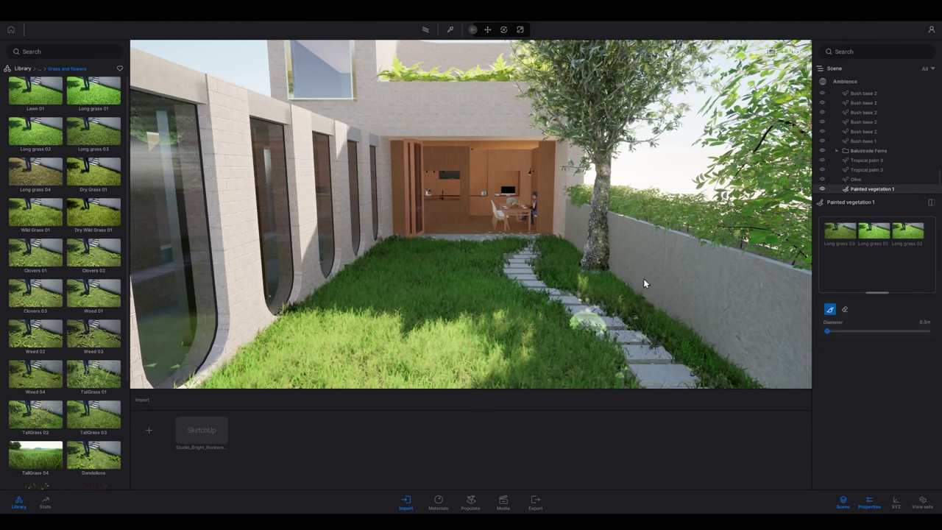
{"action": "left_click", "coordinate": [844, 310]}
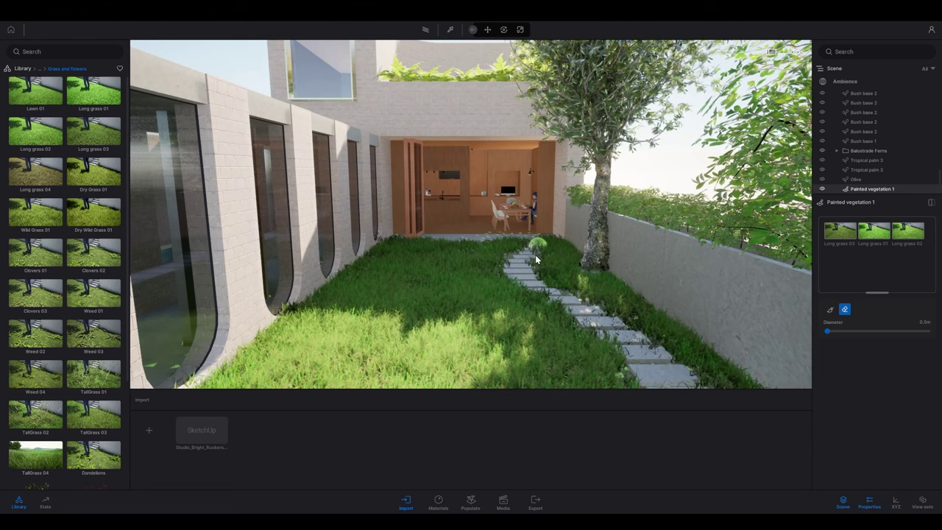
{"action": "left_click", "coordinate": [539, 252]}
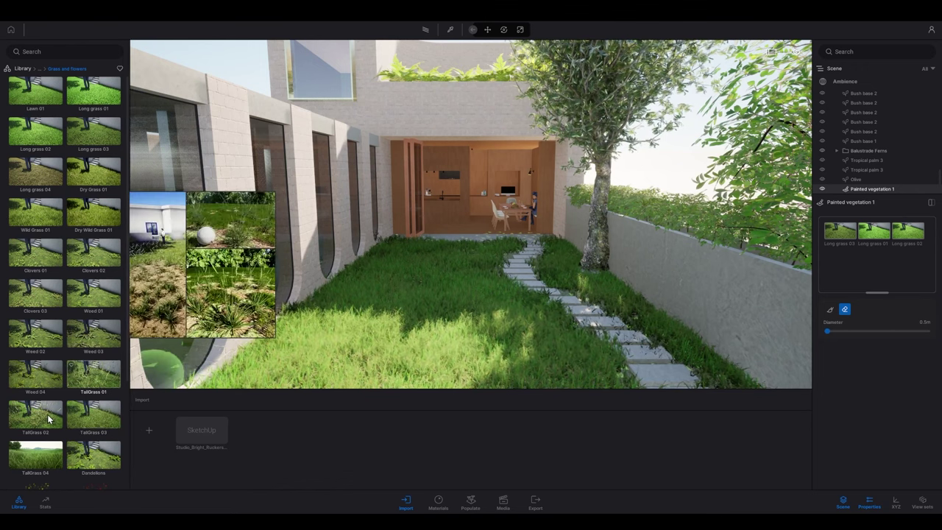
Try TallGrass 02 in the painted lawn mix and remove it again
{"action": "mouse_move", "coordinate": [84, 388]}
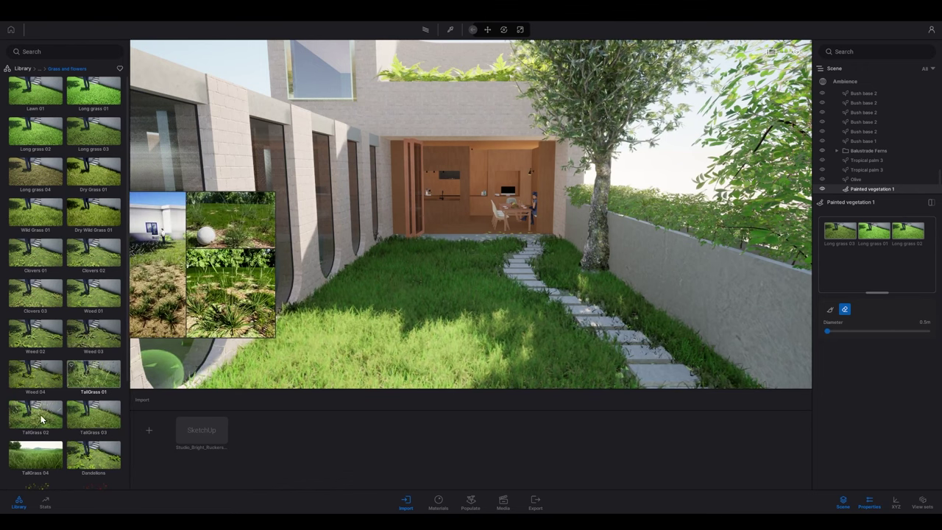
{"action": "mouse_move", "coordinate": [46, 417]}
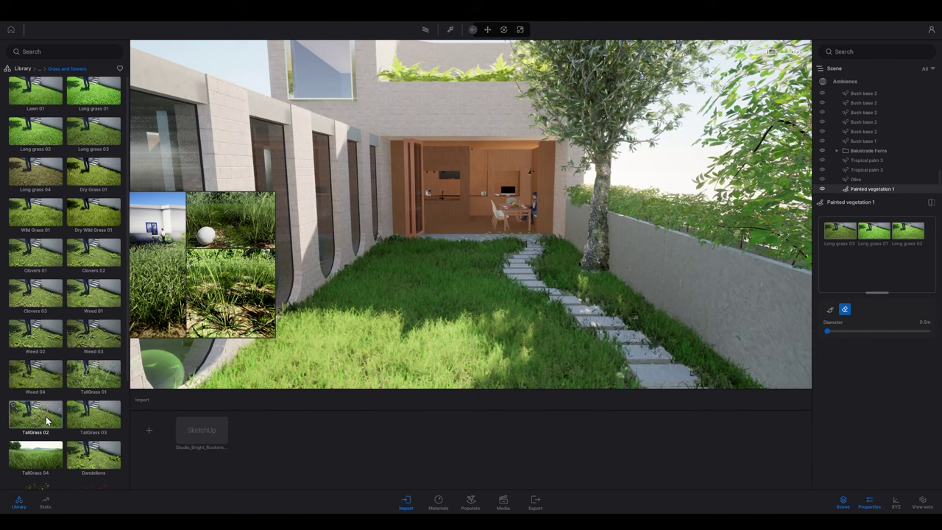
{"action": "left_click", "coordinate": [844, 309]}
{"action": "left_click_drag", "start_coordinate": [860, 273], "coordinate": [865, 266]}
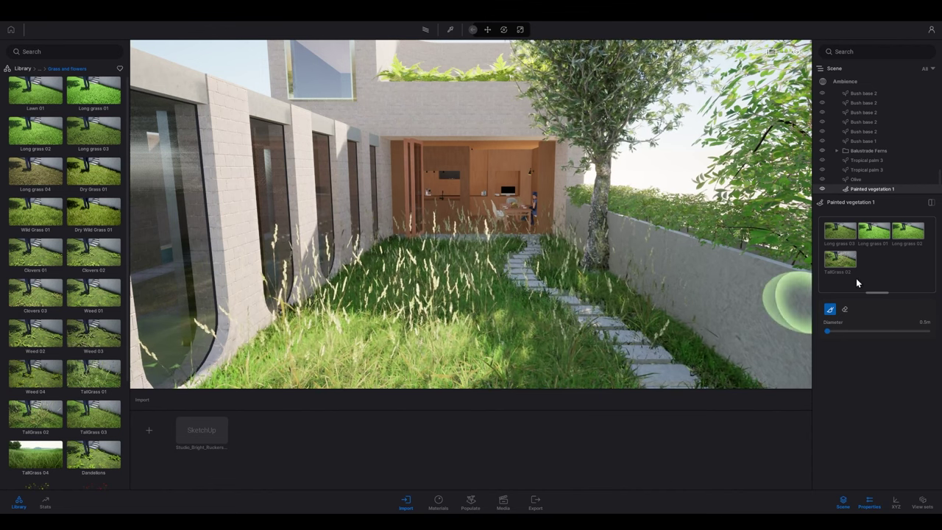
{"action": "left_click_drag", "start_coordinate": [854, 276], "coordinate": [789, 308]}
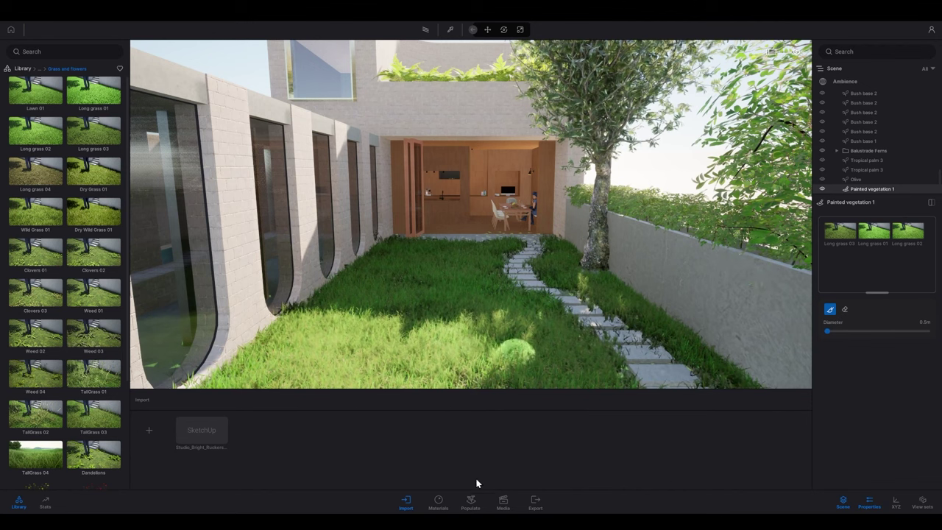
Start a separate painted vegetation set with TallGrass 02 at the lawn's far corner beside the brick wall
{"action": "left_click", "coordinate": [472, 507]}
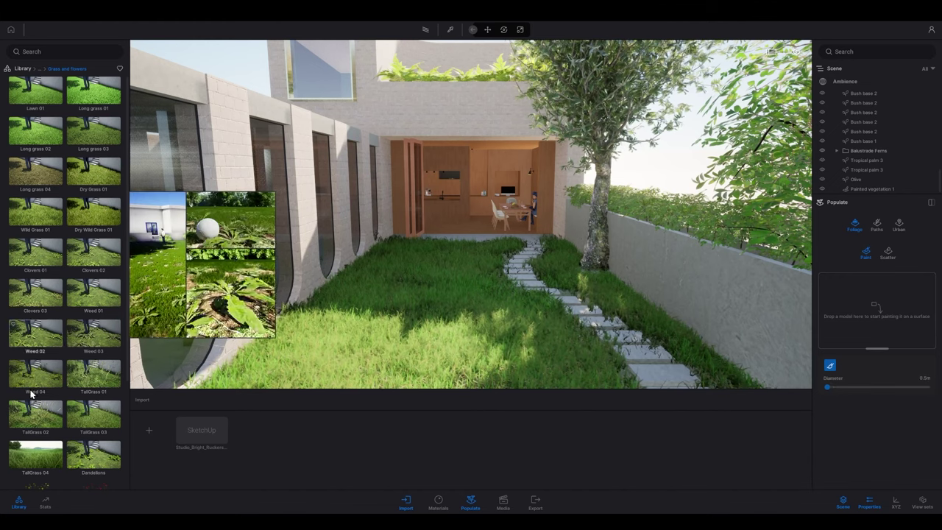
{"action": "mouse_move", "coordinate": [30, 425]}
{"action": "mouse_move", "coordinate": [29, 423]}
{"action": "left_mouse_down"}
{"action": "mouse_move", "coordinate": [869, 281]}
{"action": "mouse_move", "coordinate": [863, 307]}
{"action": "left_mouse_up"}
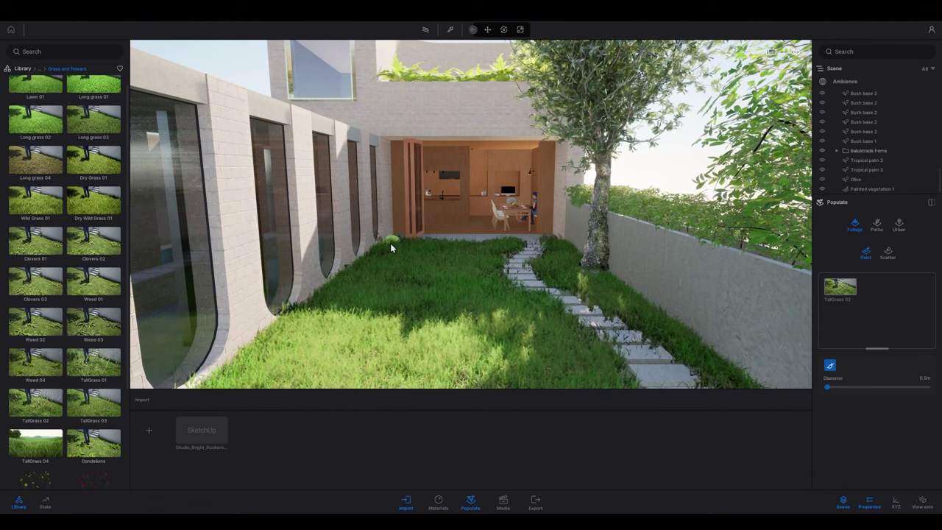
{"action": "left_click", "coordinate": [390, 244]}
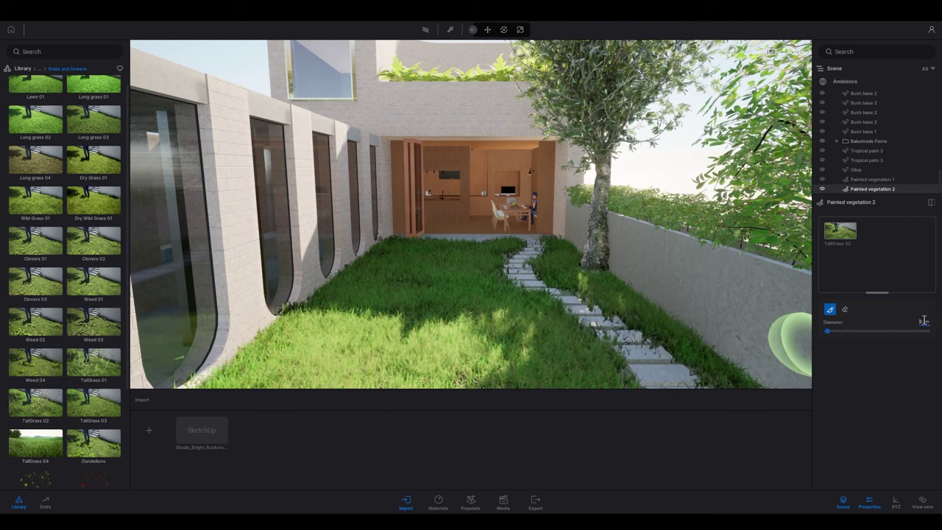
Try painting TallGrass 02 along the base of the brick wall with a 1.5 m brush, and undo it
{"action": "left_click_drag", "start_coordinate": [924, 321], "coordinate": [905, 323]}
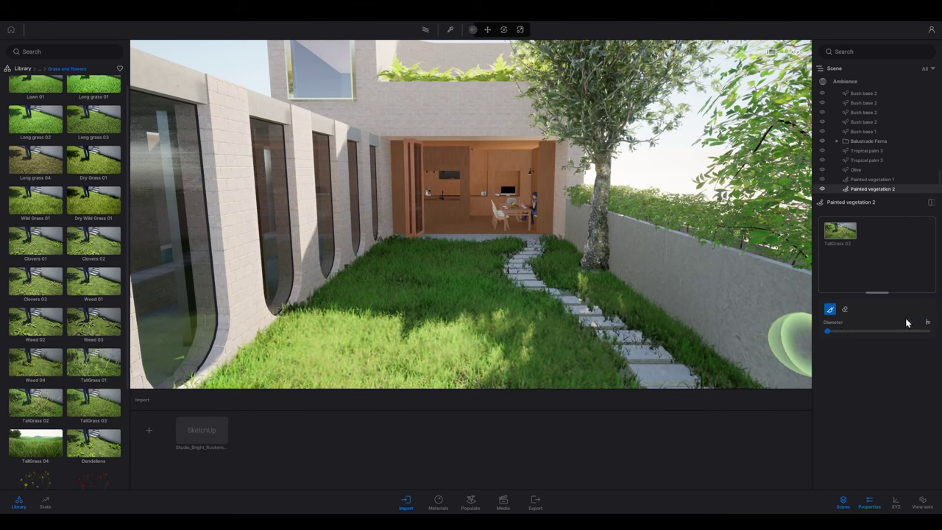
{"action": "type", "text": "1m"}
{"action": "key", "text": "Return"}
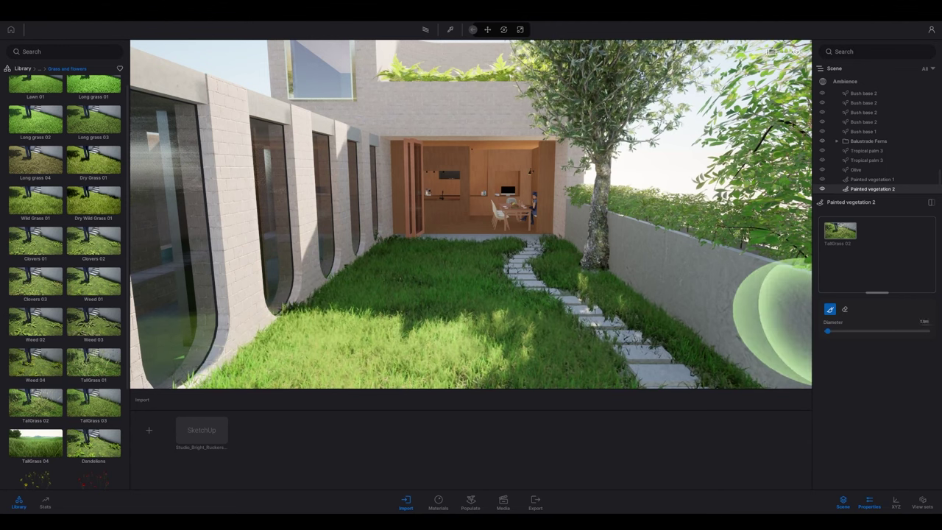
{"action": "left_click", "coordinate": [924, 321]}
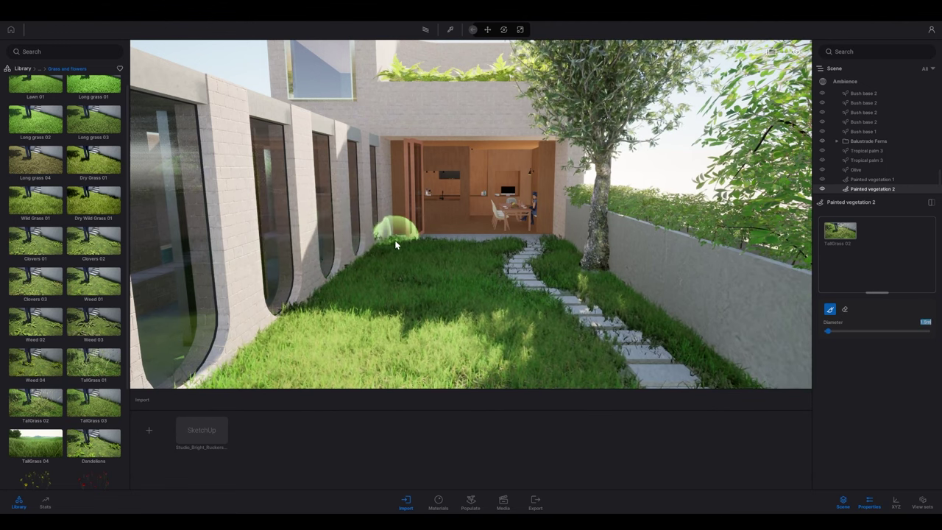
{"action": "left_click_drag", "start_coordinate": [395, 243], "coordinate": [238, 386]}
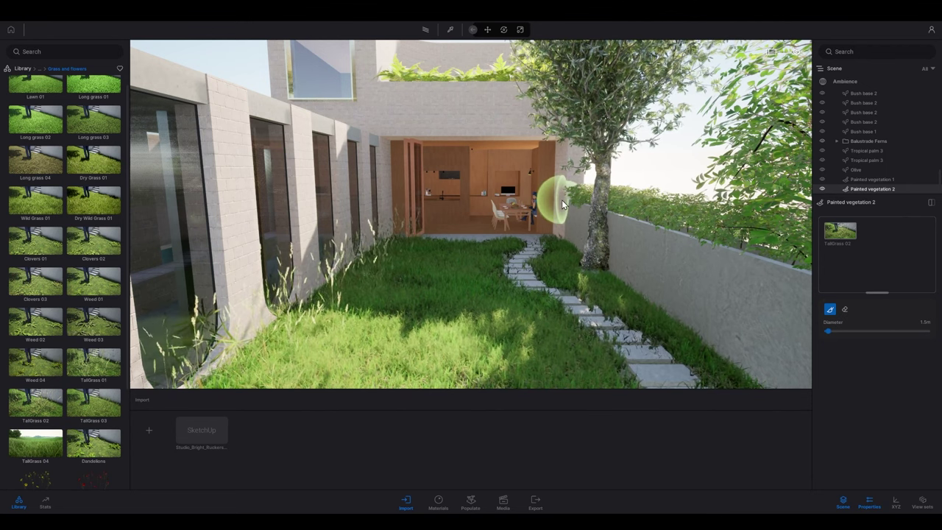
{"action": "key", "text": "ctrl+z"}
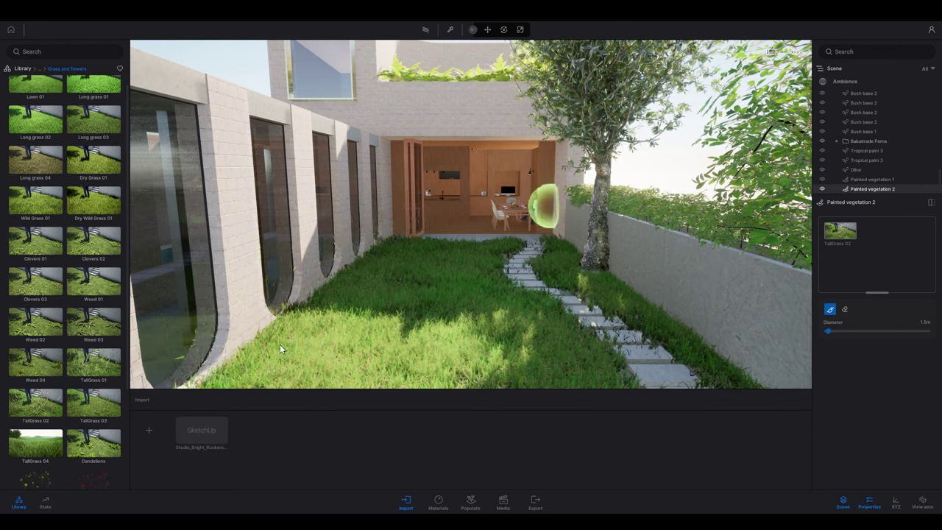
{"action": "key", "text": "ctrl+z"}
Paint a separate TallGrass 01 vegetation set along the base of the brick wall with a 1.5 m brush and thin it out
{"action": "mouse_move", "coordinate": [103, 377]}
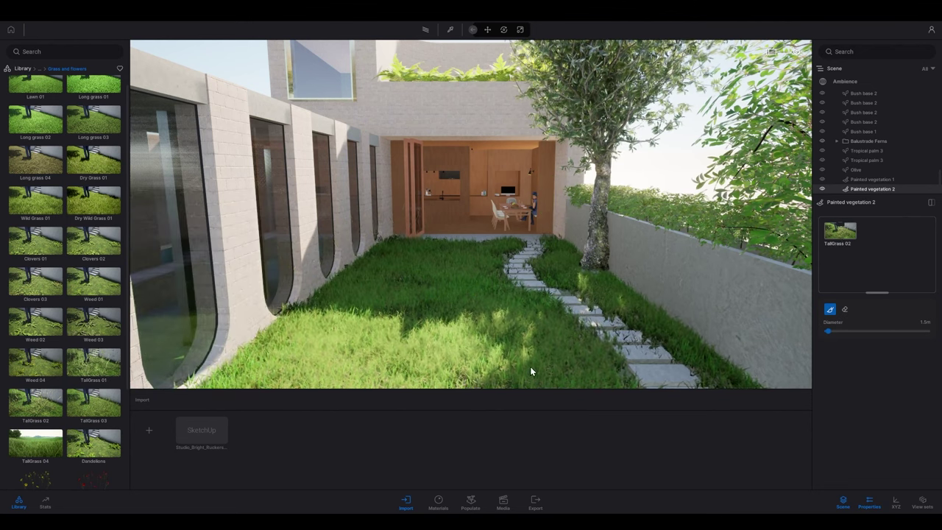
{"action": "left_click", "coordinate": [472, 502]}
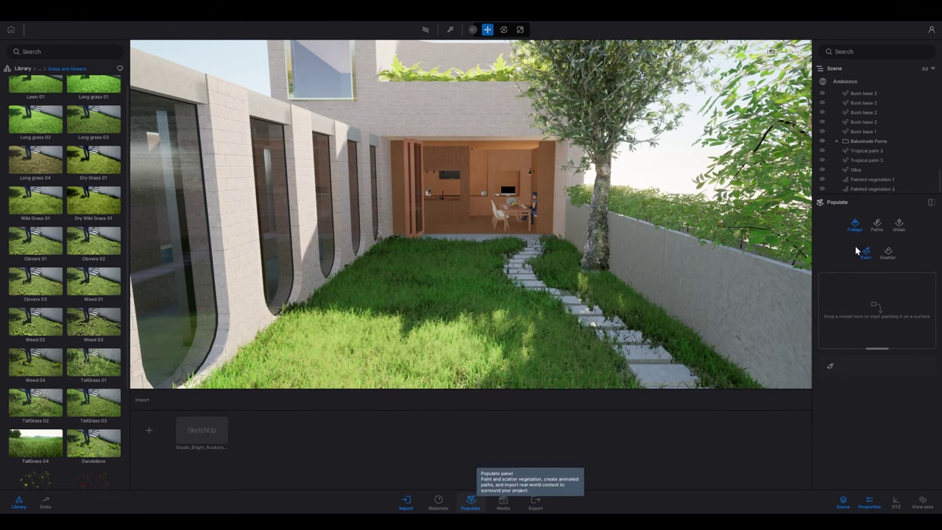
{"action": "mouse_move", "coordinate": [92, 374]}
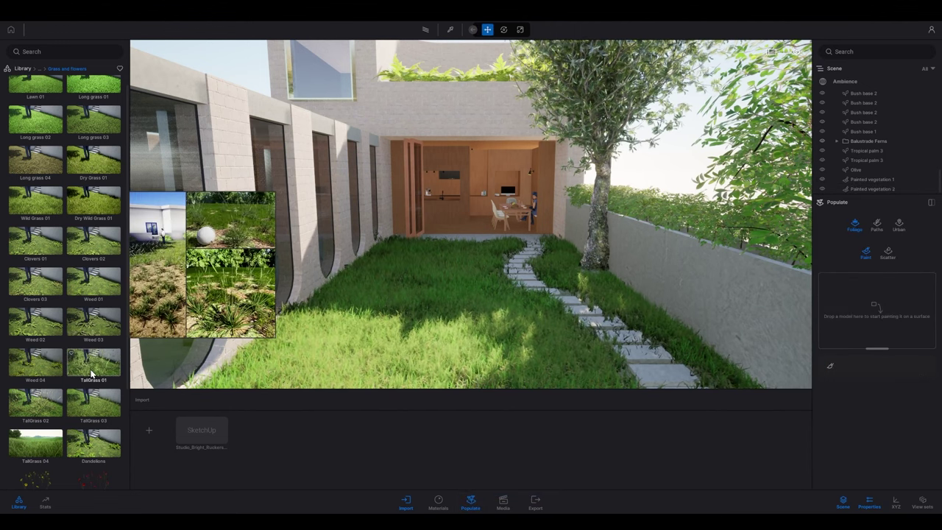
{"action": "left_click_drag", "start_coordinate": [92, 364], "coordinate": [876, 309]}
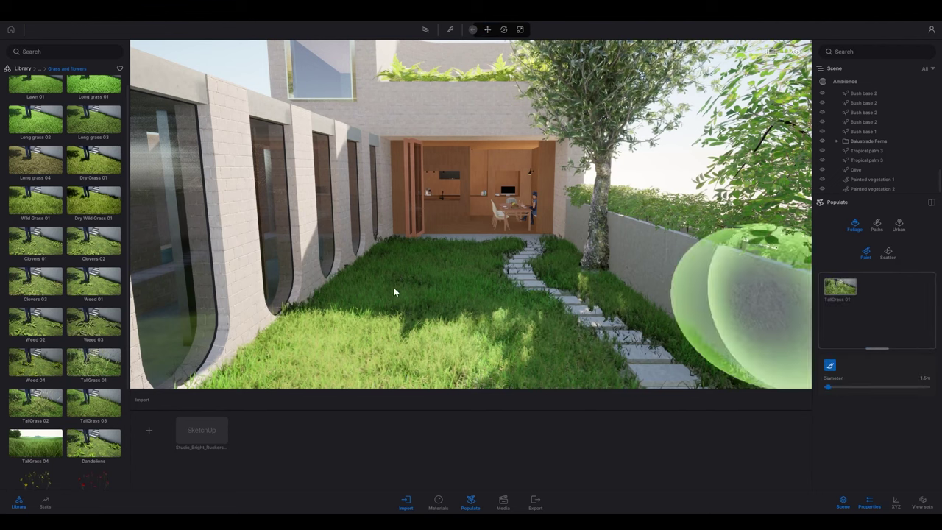
{"action": "mouse_move", "coordinate": [392, 243]}
{"action": "left_mouse_down"}
{"action": "mouse_move", "coordinate": [368, 276]}
{"action": "mouse_move", "coordinate": [215, 388]}
{"action": "left_mouse_up"}
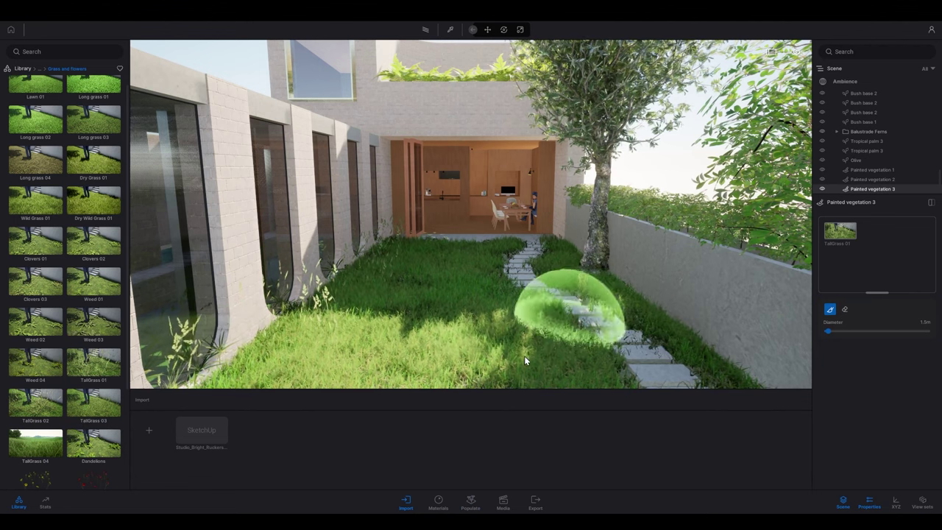
{"action": "left_click", "coordinate": [845, 309]}
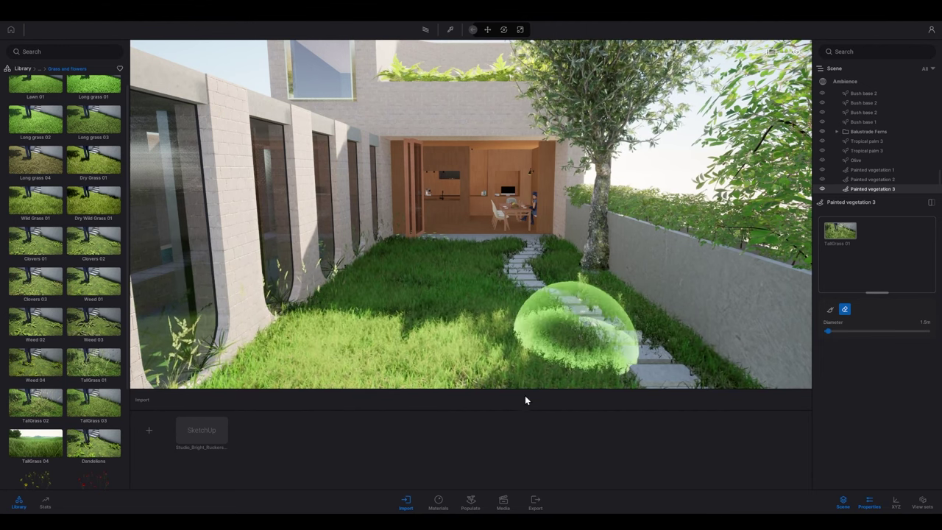
Try placing a single Buttercups cluster beside the stepping stones near the garden wall, and delete it
{"action": "left_click", "coordinate": [470, 500]}
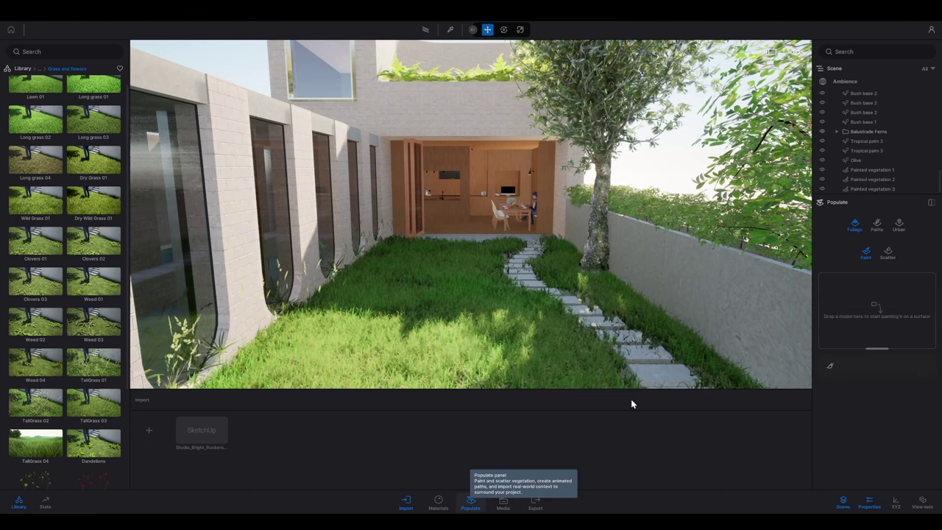
{"action": "scroll", "coordinate": [55, 423], "scroll_direction": "down", "scroll_amount": 3}
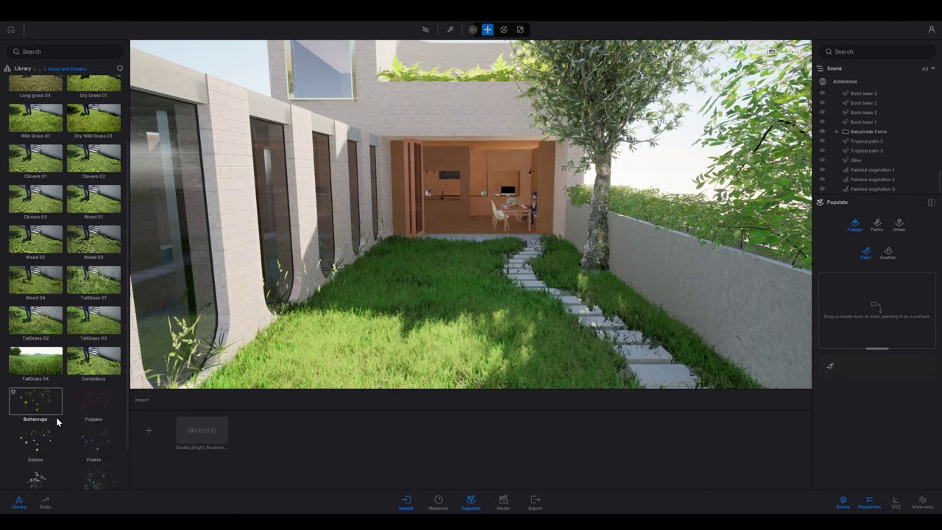
{"action": "left_click", "coordinate": [41, 357]}
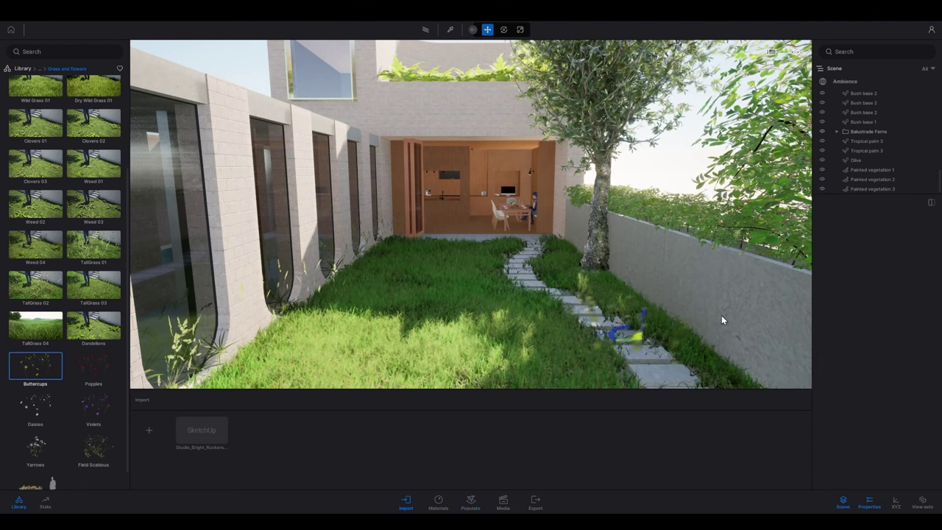
{"action": "left_click", "coordinate": [677, 340]}
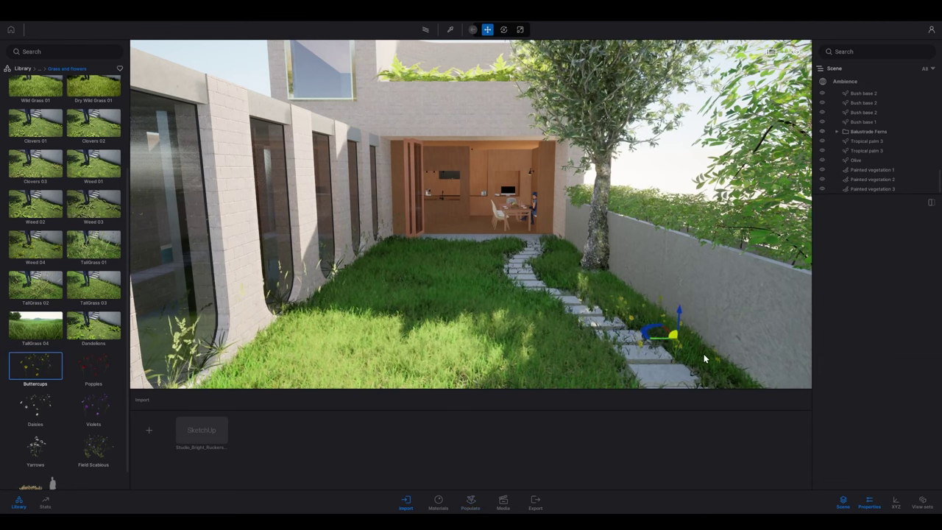
{"action": "left_click_drag", "start_coordinate": [679, 343], "coordinate": [705, 358]}
{"action": "key", "text": "Delete"}
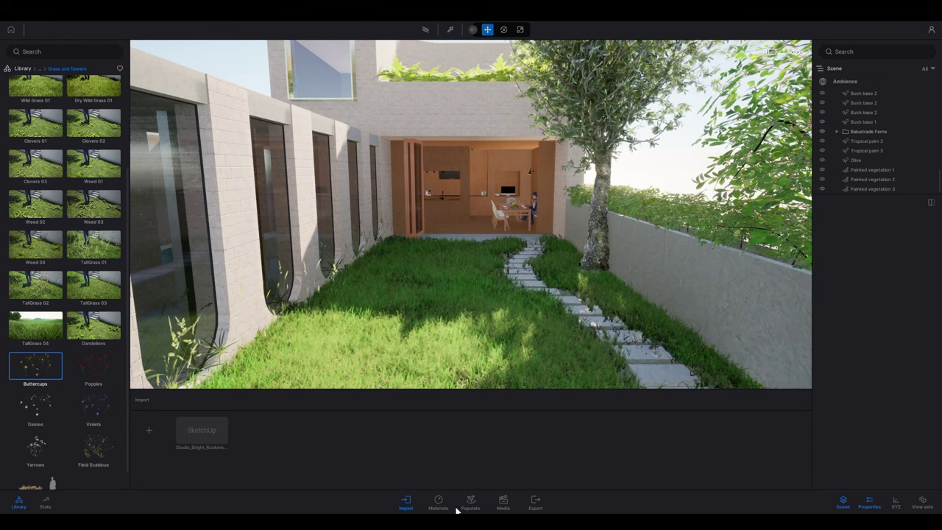
Try painting Buttercups along the grass strip between the stepping stones and the garden wall with a 1.5 m brush, and delete the painted set
{"action": "left_click", "coordinate": [480, 507]}
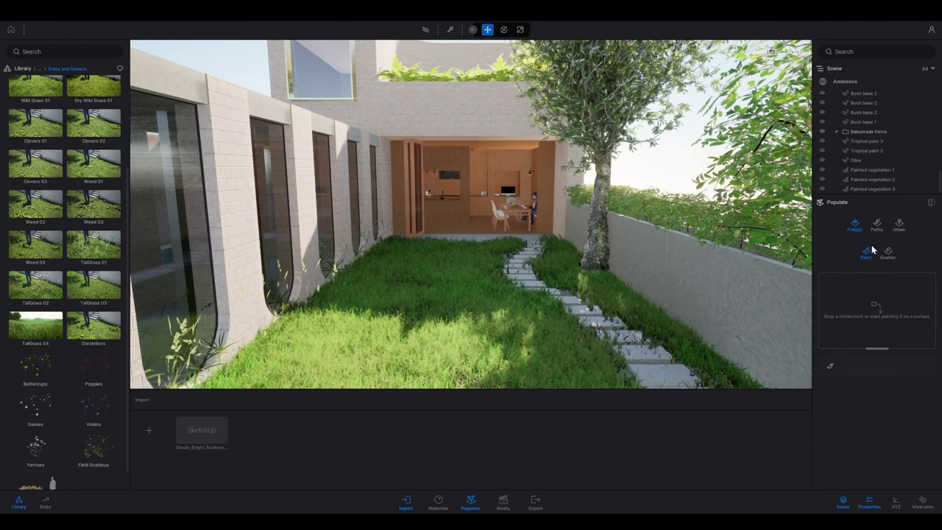
{"action": "mouse_move", "coordinate": [49, 365]}
{"action": "left_mouse_down"}
{"action": "mouse_move", "coordinate": [786, 352]}
{"action": "mouse_move", "coordinate": [880, 300]}
{"action": "left_mouse_up"}
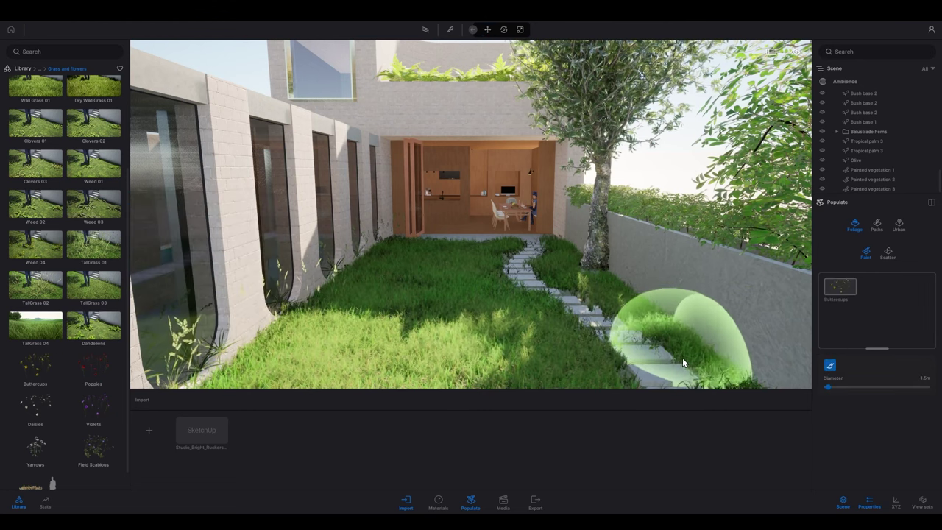
{"action": "mouse_move", "coordinate": [682, 357]}
{"action": "left_mouse_down"}
{"action": "mouse_move", "coordinate": [621, 306]}
{"action": "mouse_move", "coordinate": [549, 286]}
{"action": "mouse_move", "coordinate": [558, 242]}
{"action": "left_mouse_up"}
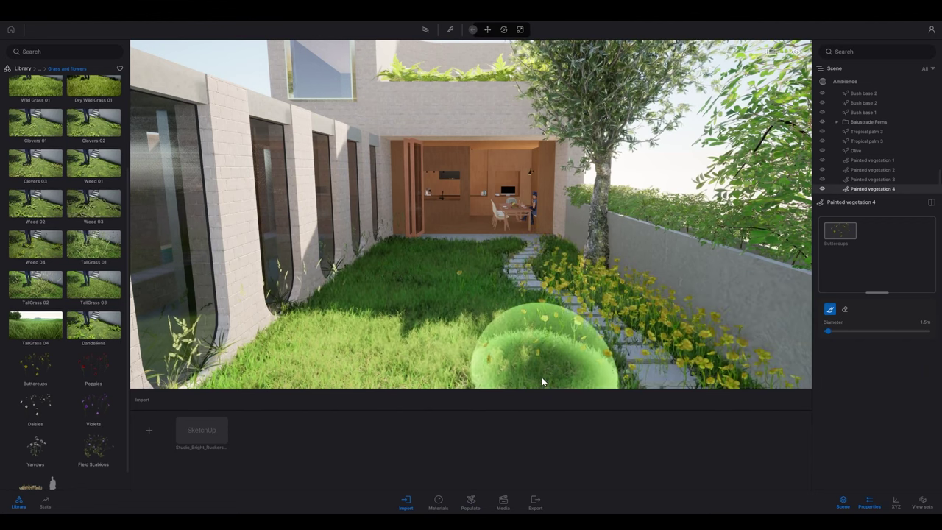
{"action": "key", "text": "Delete"}
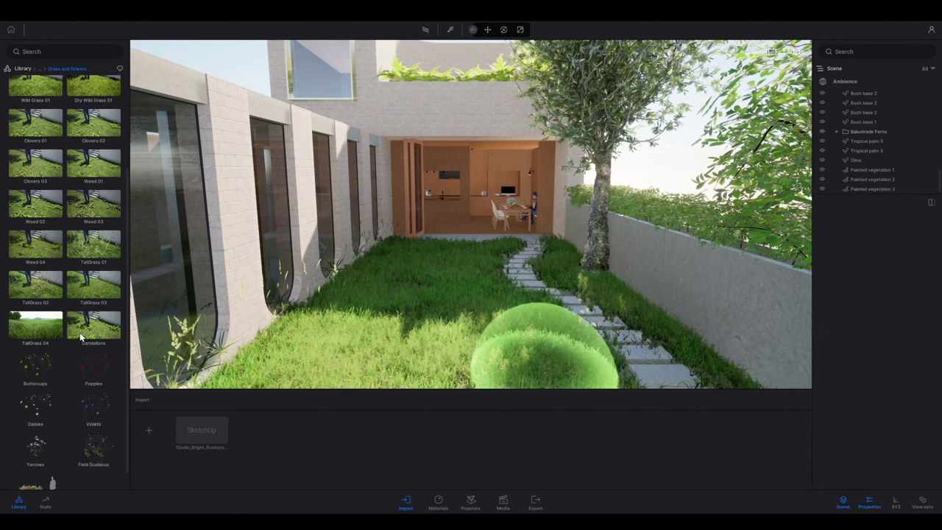
Place three individual Buttercups clusters in the grass around the olive tree beside the stepping stones
{"action": "left_click_drag", "start_coordinate": [35, 366], "coordinate": [631, 301]}
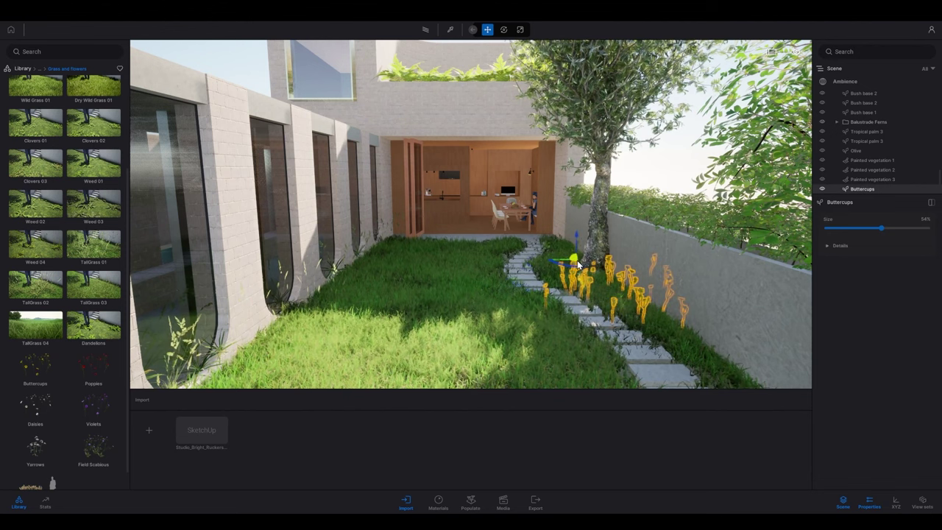
{"action": "left_click", "coordinate": [559, 270]}
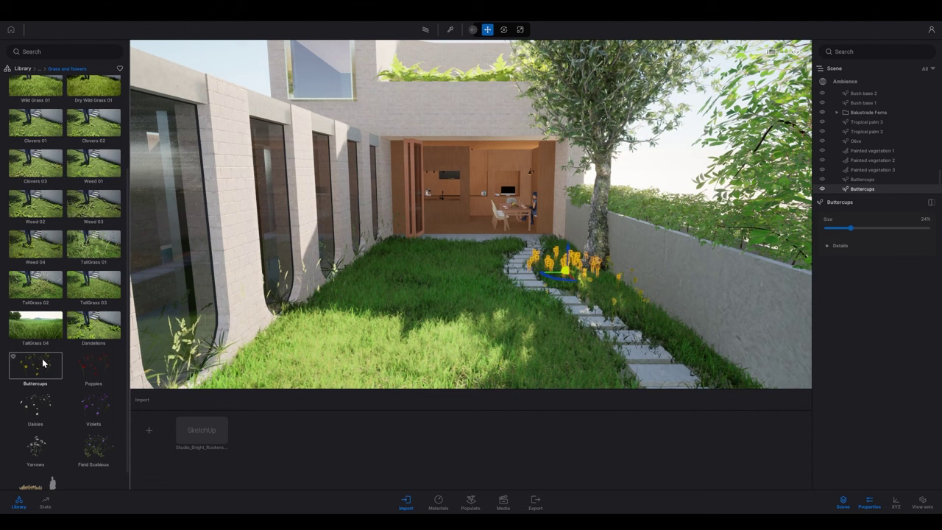
{"action": "left_click_drag", "start_coordinate": [42, 361], "coordinate": [550, 289]}
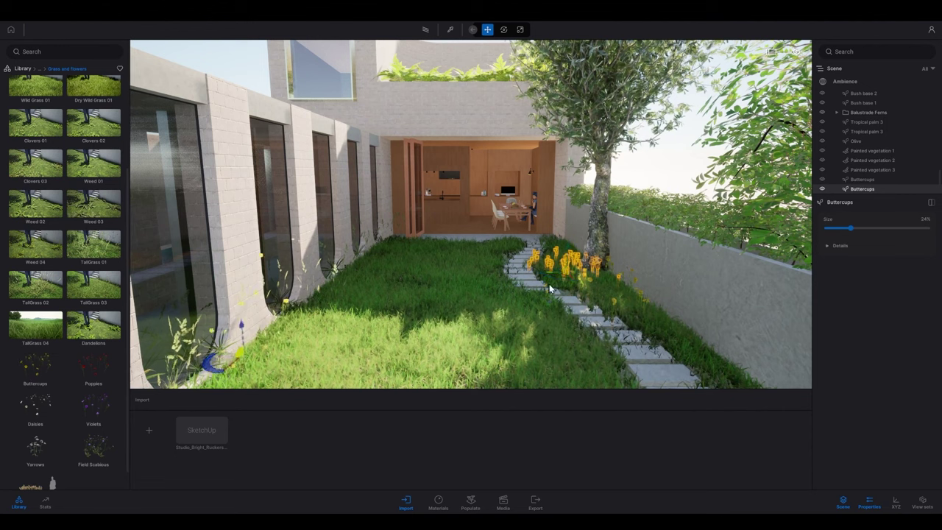
{"action": "left_click", "coordinate": [566, 253]}
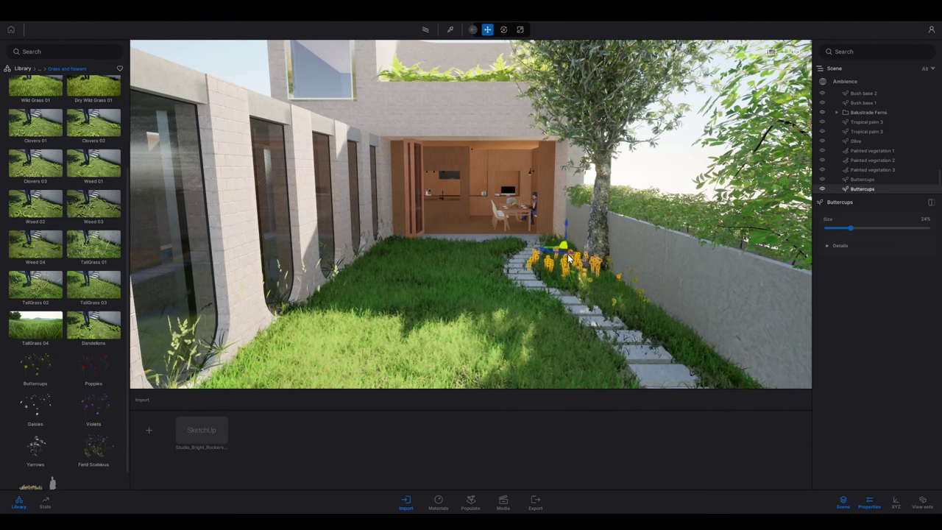
{"action": "left_click_drag", "start_coordinate": [568, 258], "coordinate": [570, 262], "text": "shift"}
{"action": "left_click", "coordinate": [692, 143]}
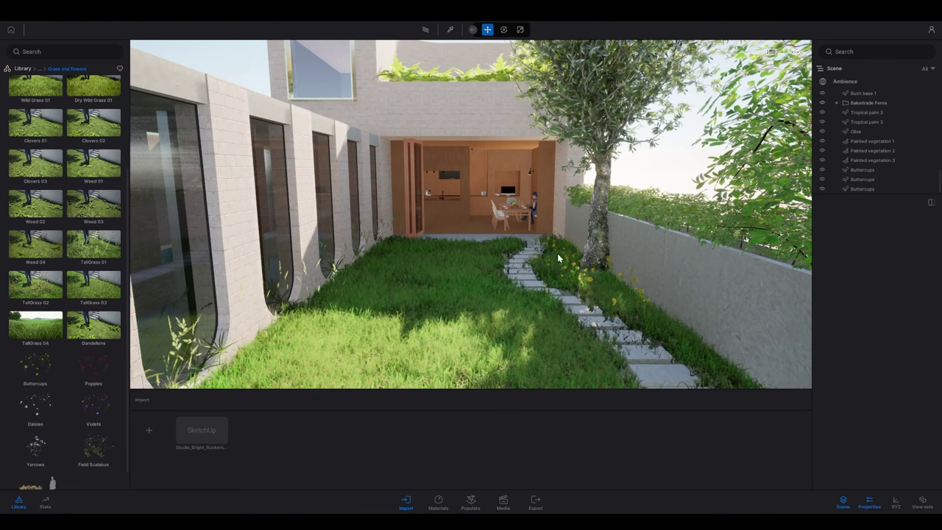
Try the olive tree farther along the garden wall, and set it back among the buttercups near the house
{"action": "right_click_drag", "start_coordinate": [544, 282], "coordinate": [545, 266]}
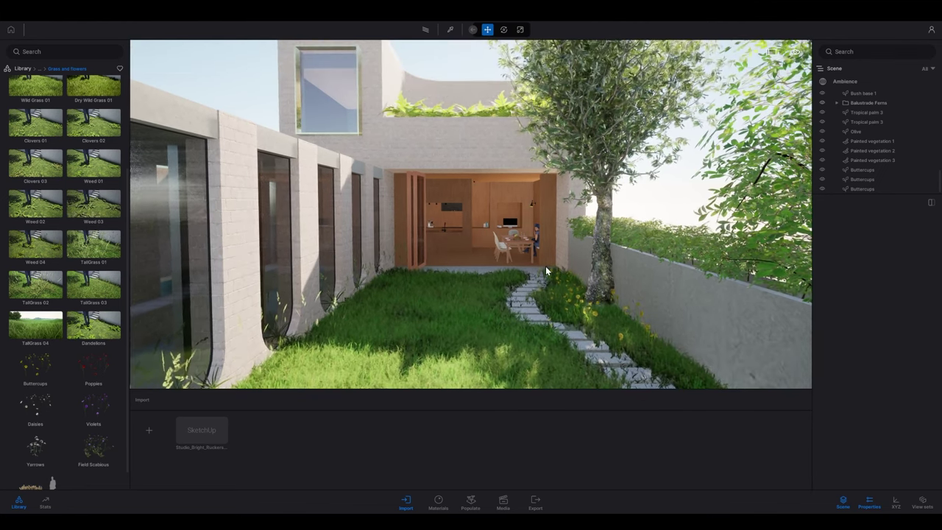
{"action": "middle_click_drag", "start_coordinate": [540, 288], "coordinate": [540, 275]}
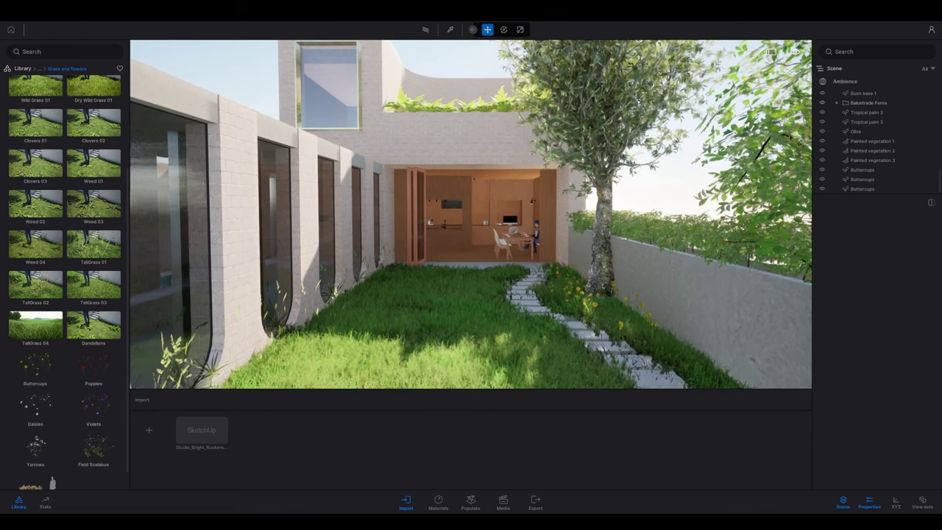
{"action": "key", "text": "q"}
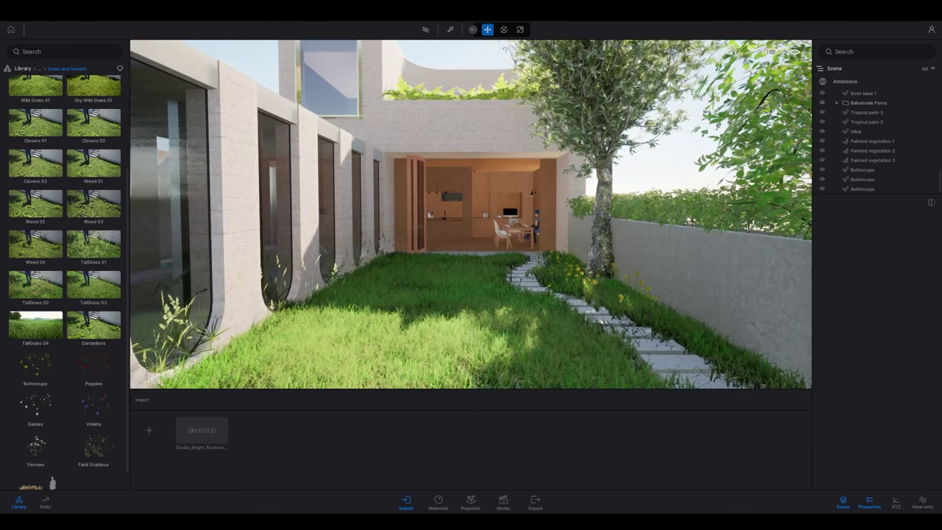
{"action": "right_click_drag", "start_coordinate": [540, 299], "coordinate": [540, 288]}
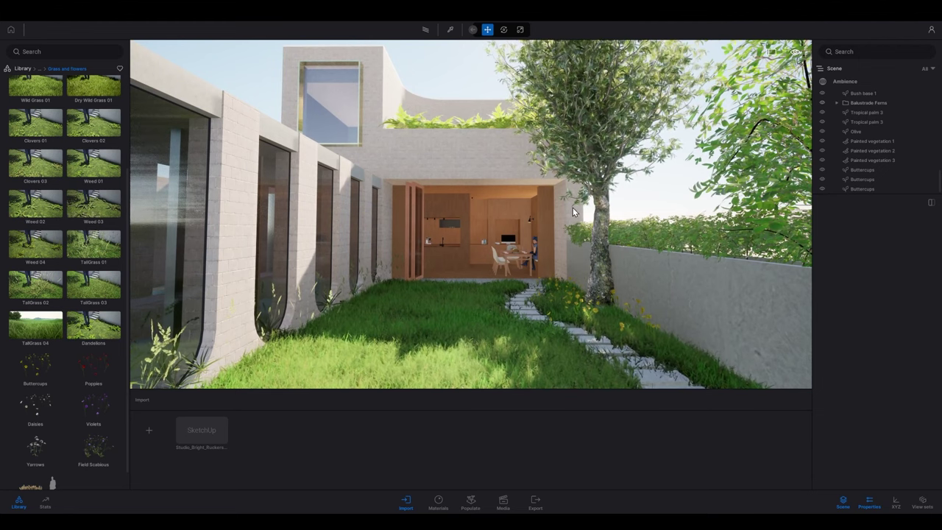
{"action": "left_click", "coordinate": [600, 202]}
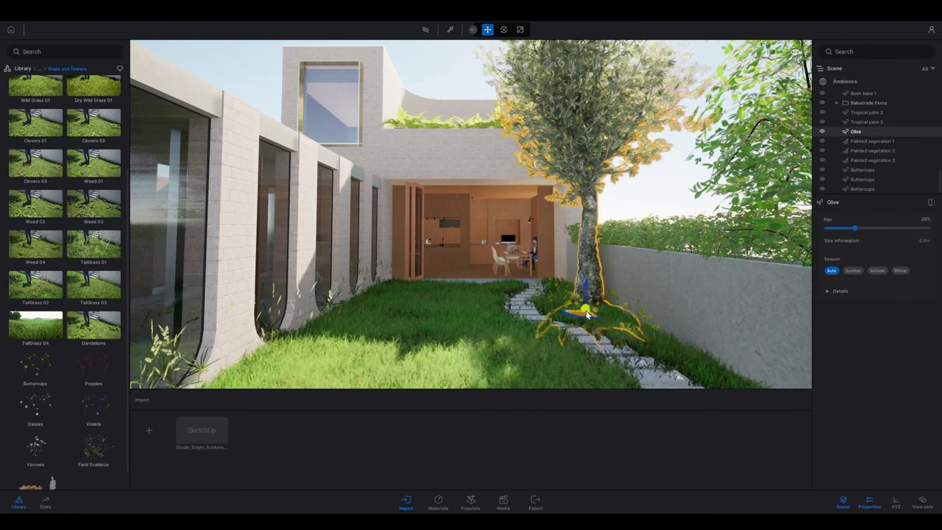
{"action": "left_click_drag", "start_coordinate": [597, 318], "coordinate": [693, 365]}
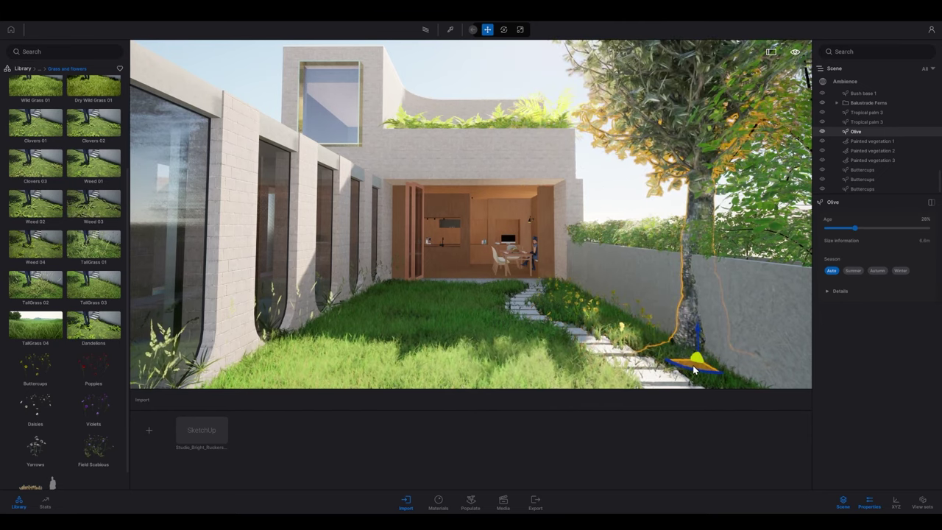
{"action": "left_click_drag", "start_coordinate": [646, 339], "coordinate": [591, 302]}
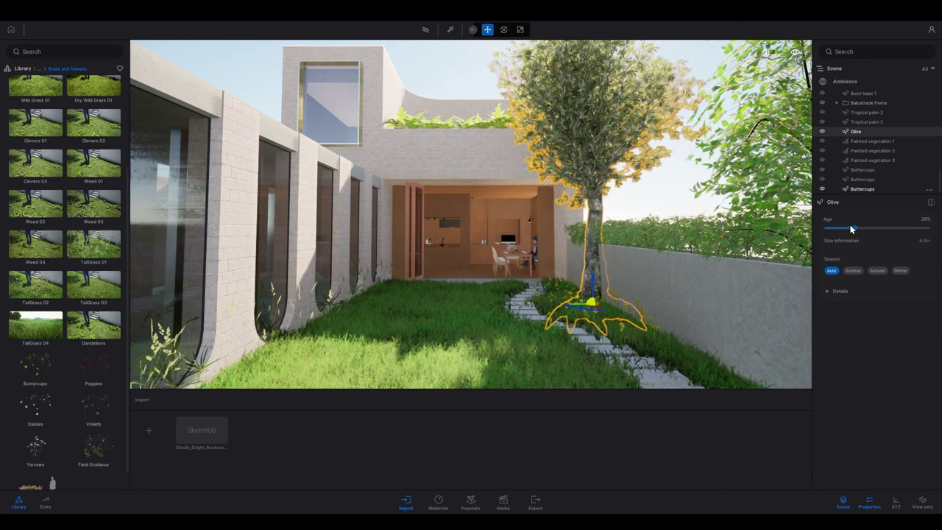
Try the olive tree at 0% and 83% age, undo the older size, and set its age to 8%
{"action": "left_click_drag", "start_coordinate": [834, 227], "coordinate": [816, 227]}
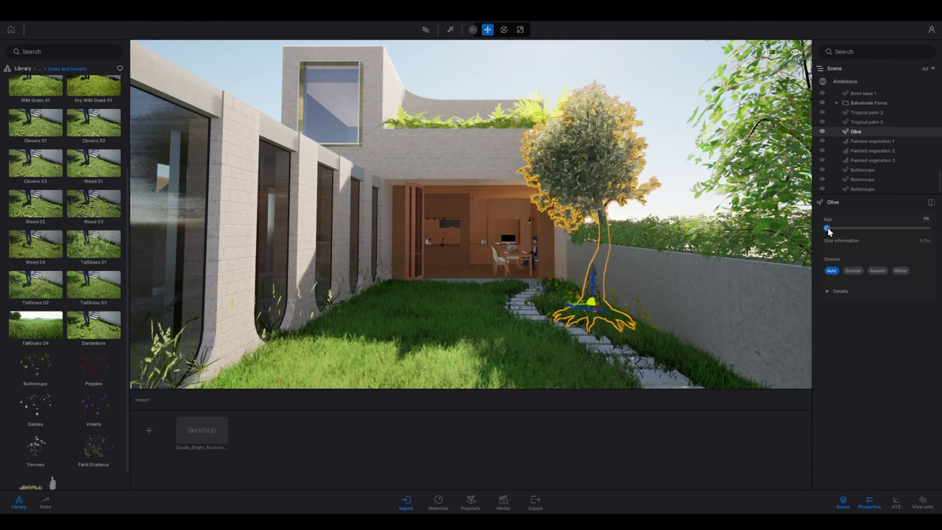
{"action": "left_click_drag", "start_coordinate": [827, 228], "coordinate": [910, 228]}
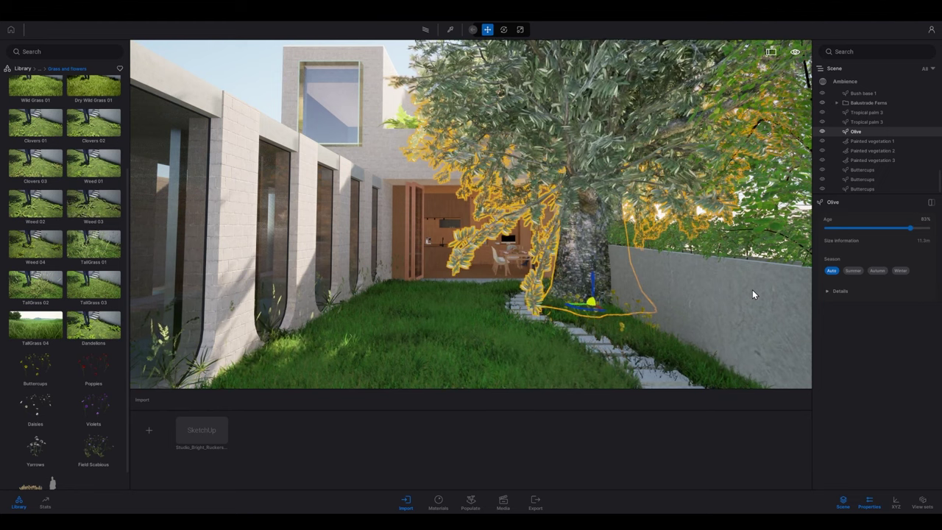
{"action": "key", "text": "ctrl+z"}
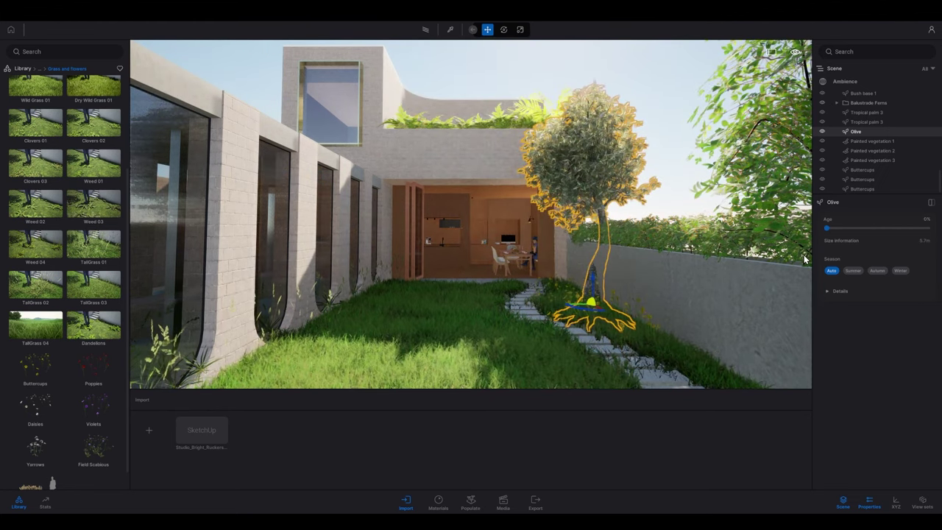
{"action": "left_click_drag", "start_coordinate": [827, 228], "coordinate": [835, 229]}
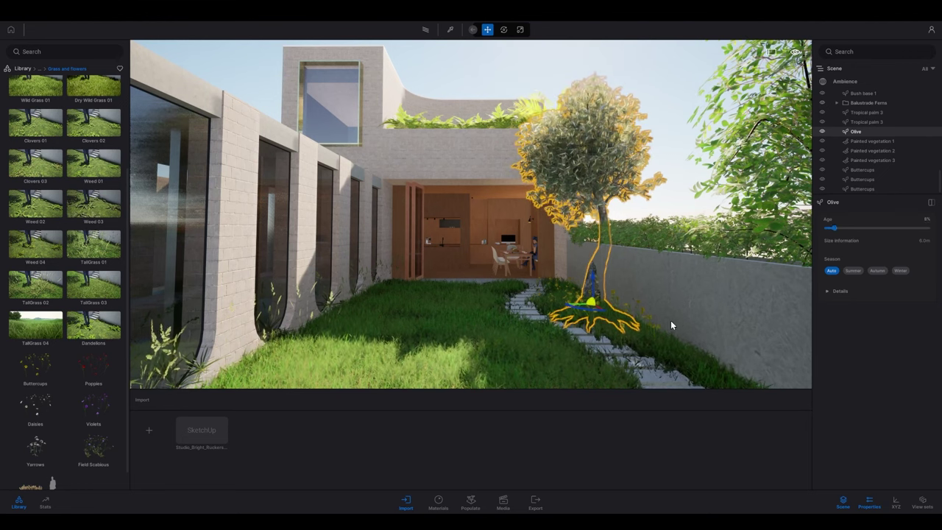
Erase the long grass of Painted vegetation 1 from the stepping stones farthest from the house with a 1.5 m eraser
{"action": "left_click", "coordinate": [640, 364]}
{"action": "right_click_drag", "start_coordinate": [602, 297], "coordinate": [791, 387]}
{"action": "key", "text": "w"}
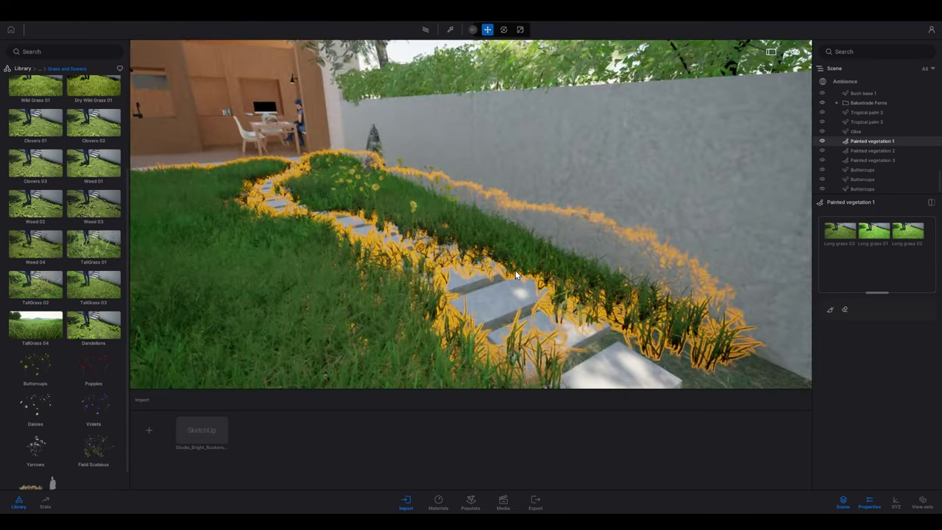
{"action": "left_click", "coordinate": [845, 309]}
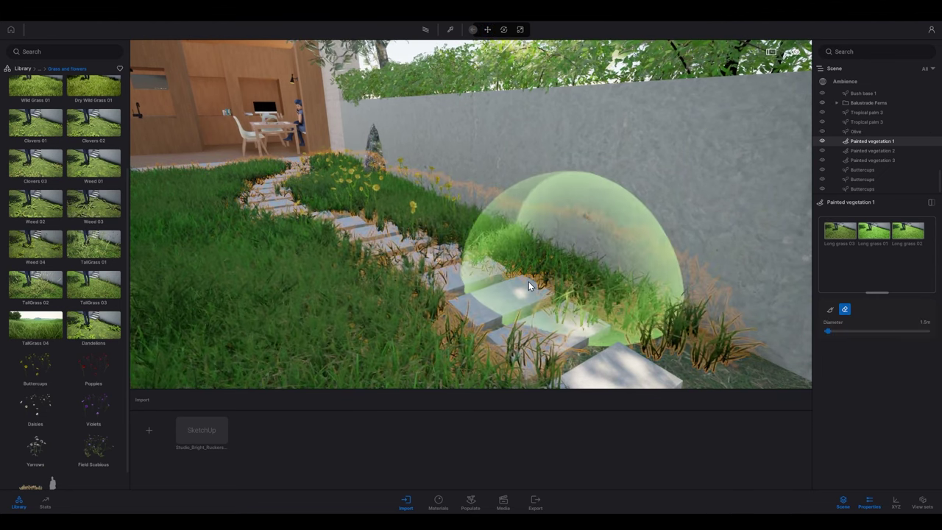
{"action": "mouse_move", "coordinate": [449, 261]}
{"action": "left_mouse_down"}
{"action": "mouse_move", "coordinate": [330, 201]}
{"action": "mouse_move", "coordinate": [528, 320]}
{"action": "left_mouse_up"}
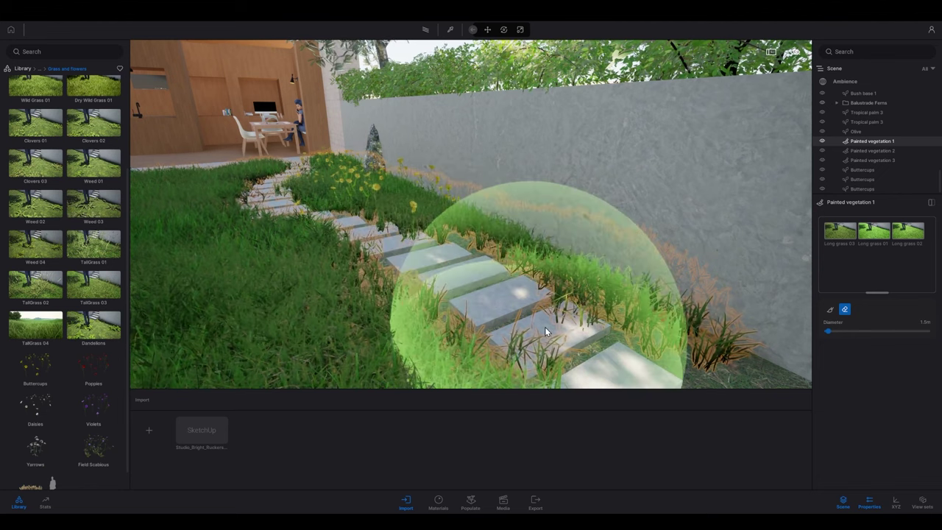
{"action": "left_click", "coordinate": [544, 328]}
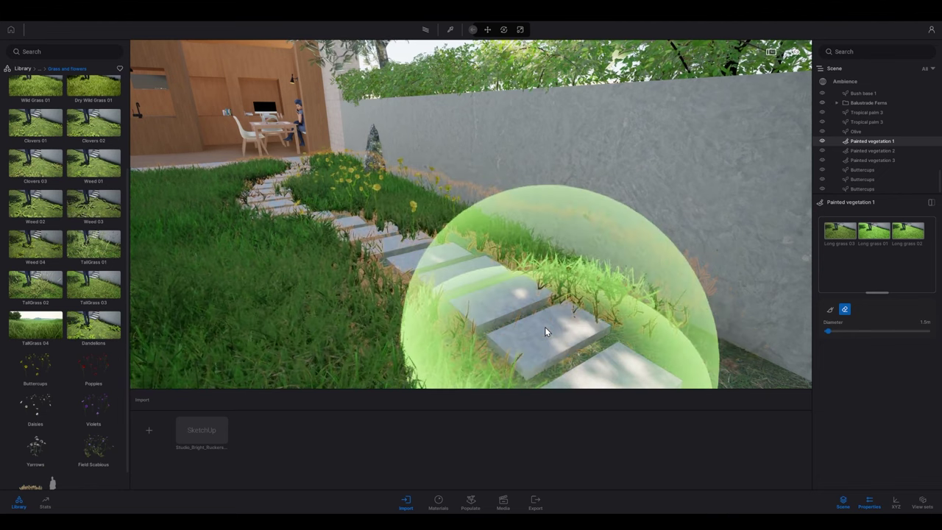
Set the eraser diameter to 0.7 m and erase the Painted vegetation 1 grass covering the stepping stones nearest the house
{"action": "left_click", "coordinate": [263, 197]}
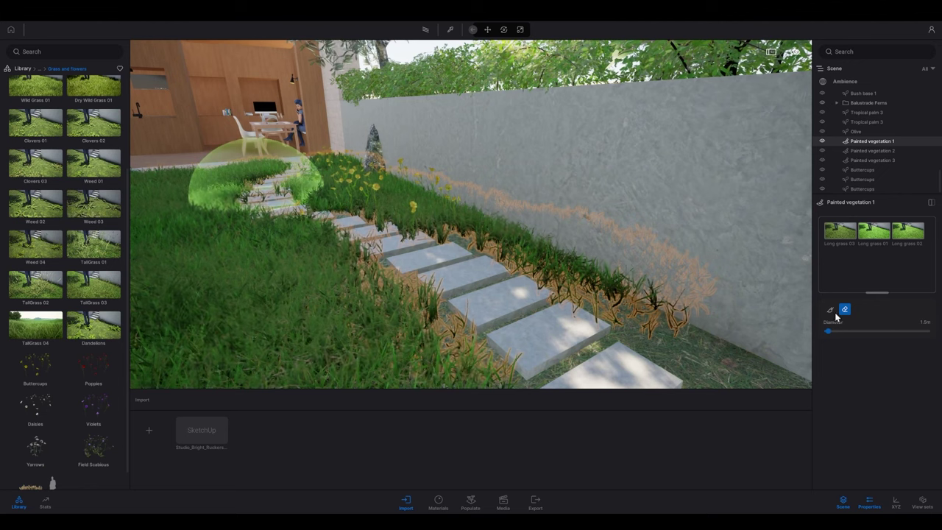
{"action": "left_click", "coordinate": [924, 321]}
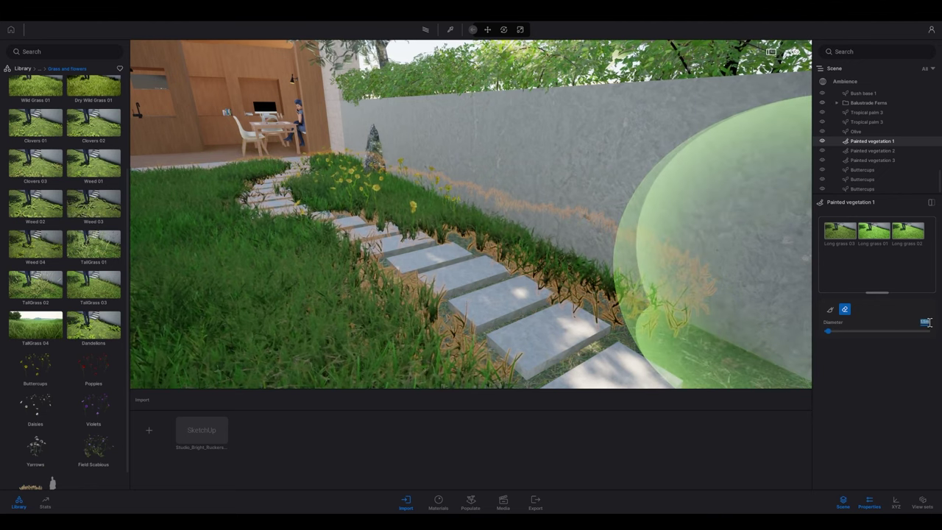
{"action": "type", "text": "1.7"}
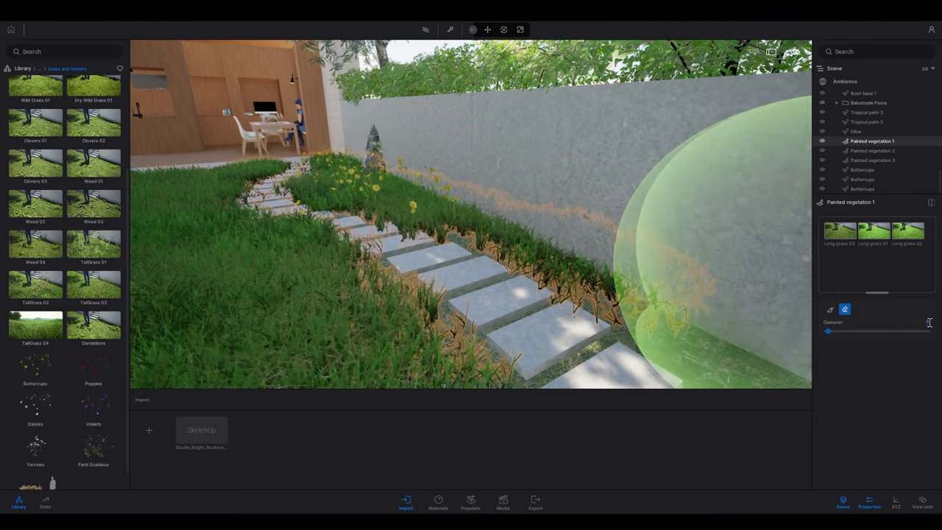
{"action": "key", "text": "Return"}
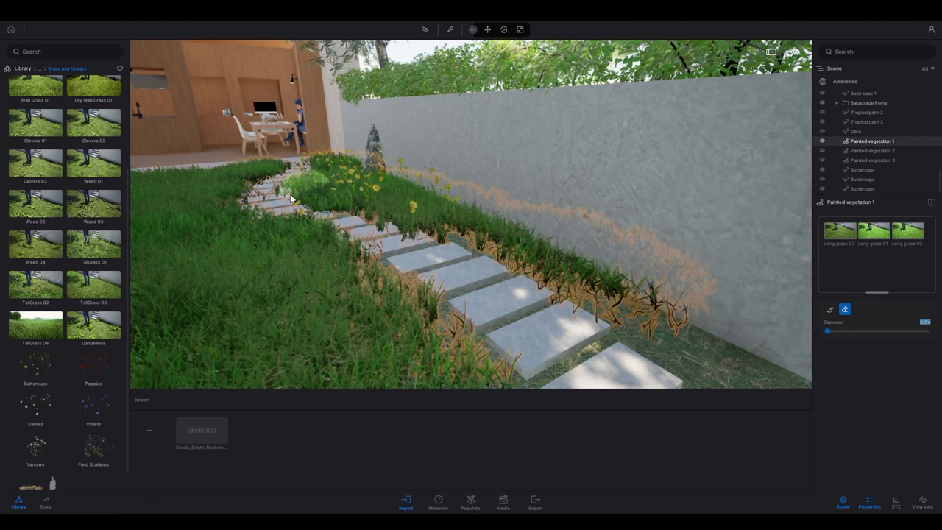
{"action": "left_click", "coordinate": [281, 196]}
{"action": "mouse_move", "coordinate": [281, 196]}
{"action": "left_mouse_down"}
{"action": "mouse_move", "coordinate": [294, 189]}
{"action": "mouse_move", "coordinate": [256, 199]}
{"action": "mouse_move", "coordinate": [259, 207]}
{"action": "mouse_move", "coordinate": [239, 200]}
{"action": "mouse_move", "coordinate": [247, 206]}
{"action": "left_mouse_up"}
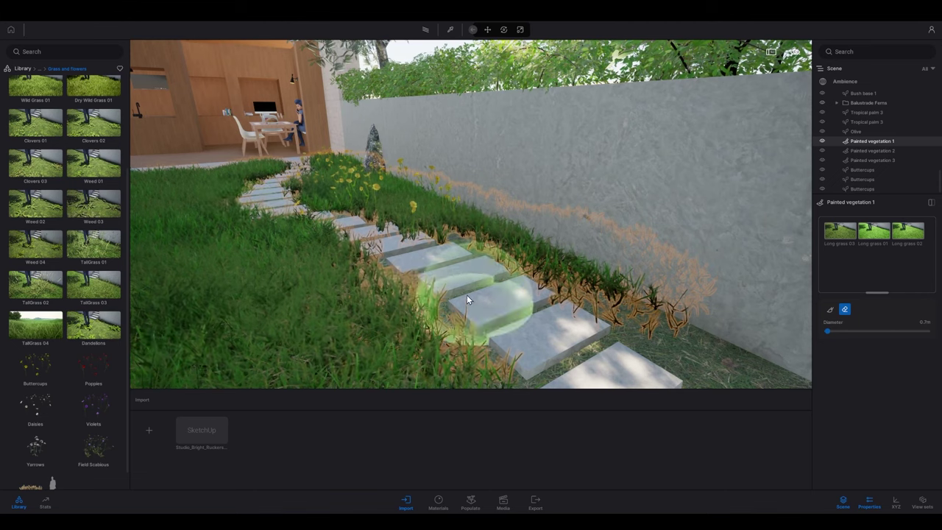
{"action": "mouse_move", "coordinate": [412, 255]}
{"action": "right_mouse_down"}
{"action": "mouse_move", "coordinate": [393, 229]}
{"action": "mouse_move", "coordinate": [467, 236]}
{"action": "mouse_move", "coordinate": [512, 166]}
{"action": "right_mouse_up"}
{"action": "key", "text": "s"}
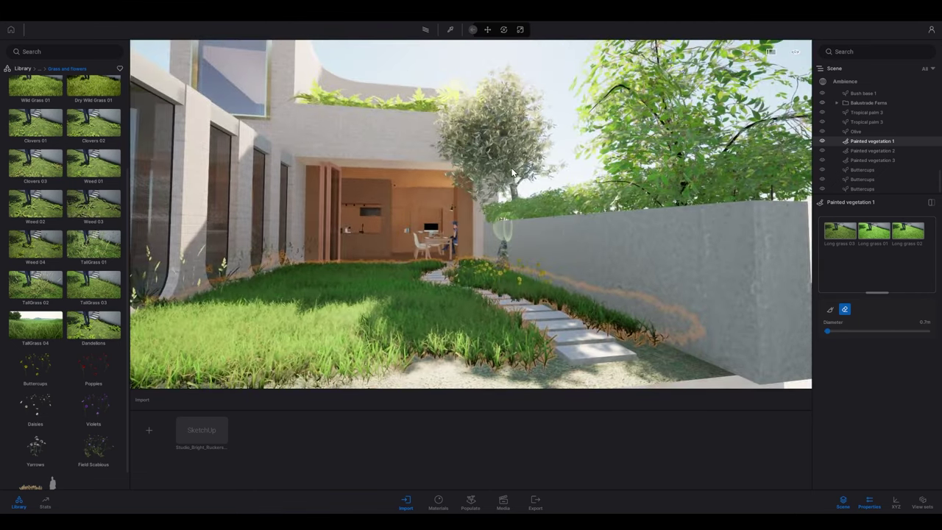
{"action": "key", "text": "Escape"}
{"action": "key", "text": "Escape"}
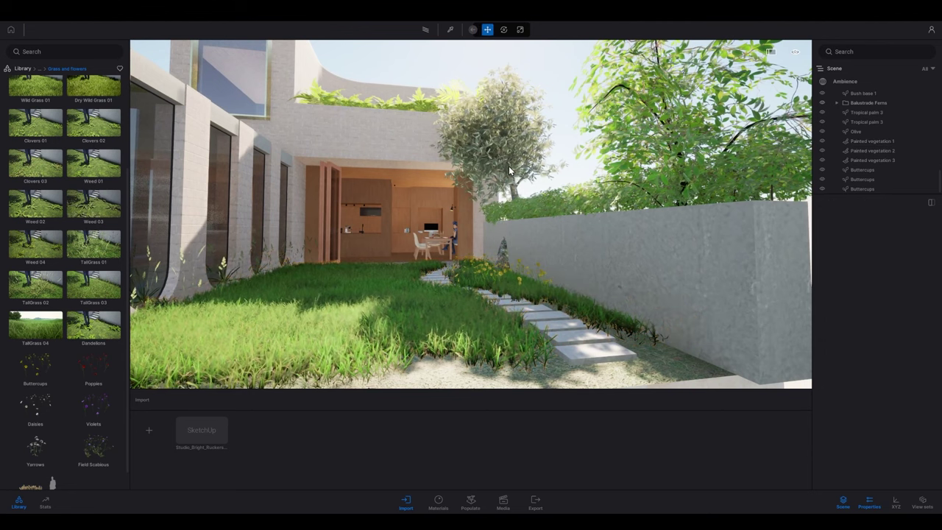
Move the olive tree closer to the stepping stones and rotate it so its crown leans toward the garden wall
{"action": "left_click", "coordinate": [509, 167]}
{"action": "left_click_drag", "start_coordinate": [502, 286], "coordinate": [479, 287]}
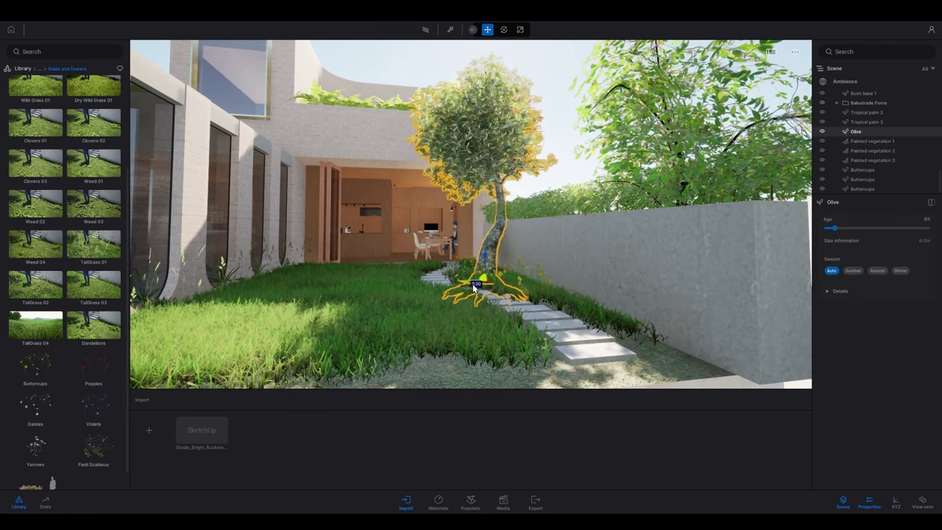
{"action": "left_click_drag", "start_coordinate": [542, 289], "coordinate": [605, 272]}
{"action": "left_click", "coordinate": [503, 30]}
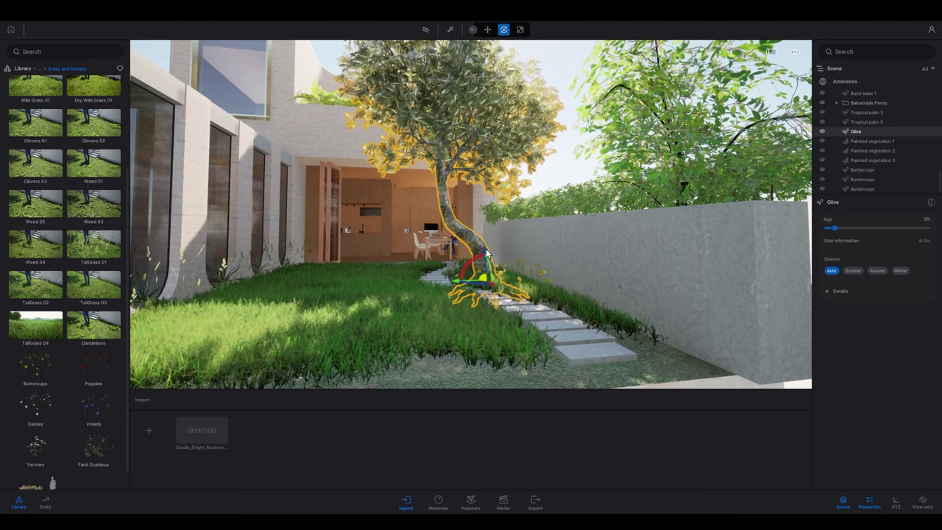
{"action": "left_click_drag", "start_coordinate": [472, 268], "coordinate": [476, 263]}
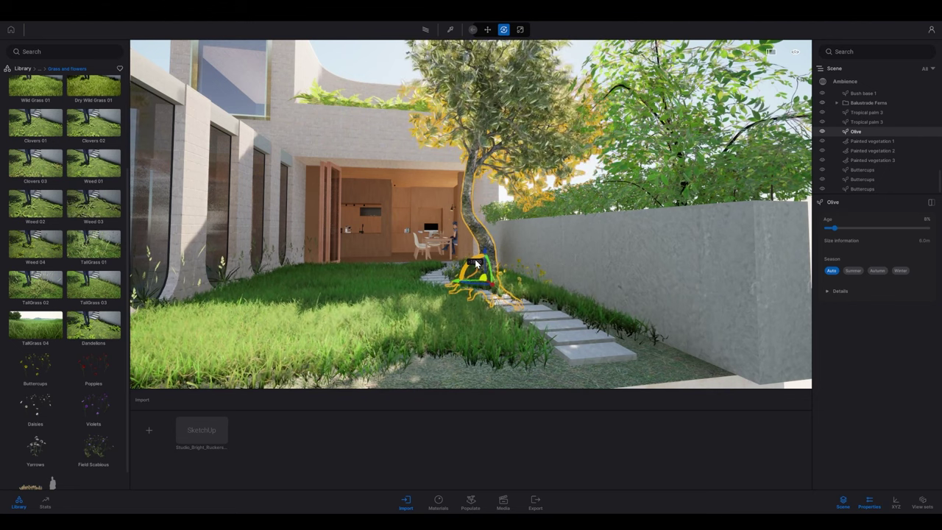
{"action": "left_click_drag", "start_coordinate": [541, 303], "coordinate": [542, 302]}
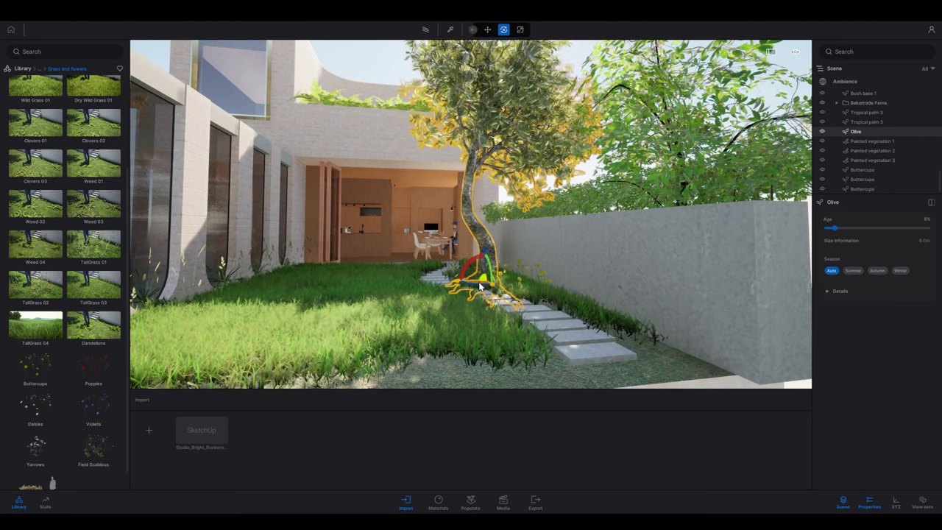
{"action": "left_click_drag", "start_coordinate": [483, 280], "coordinate": [464, 275]}
Examine the planted garden from the lawn facing the house, checking the olive tree, buttercups, stepping stones and bushes along the wall
{"action": "right_click_drag", "start_coordinate": [405, 228], "coordinate": [332, 213]}
{"action": "key", "text": "a"}
{"action": "key", "text": "e"}
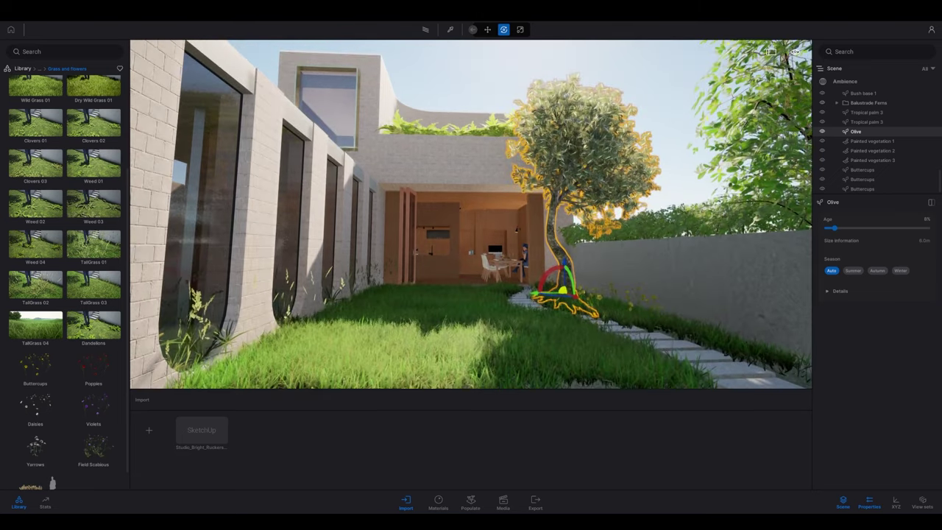
{"action": "key", "text": "e"}
{"action": "mouse_move", "coordinate": [555, 182]}
{"action": "right_mouse_down"}
{"action": "mouse_move", "coordinate": [546, 182]}
{"action": "mouse_move", "coordinate": [555, 182]}
{"action": "right_mouse_up"}
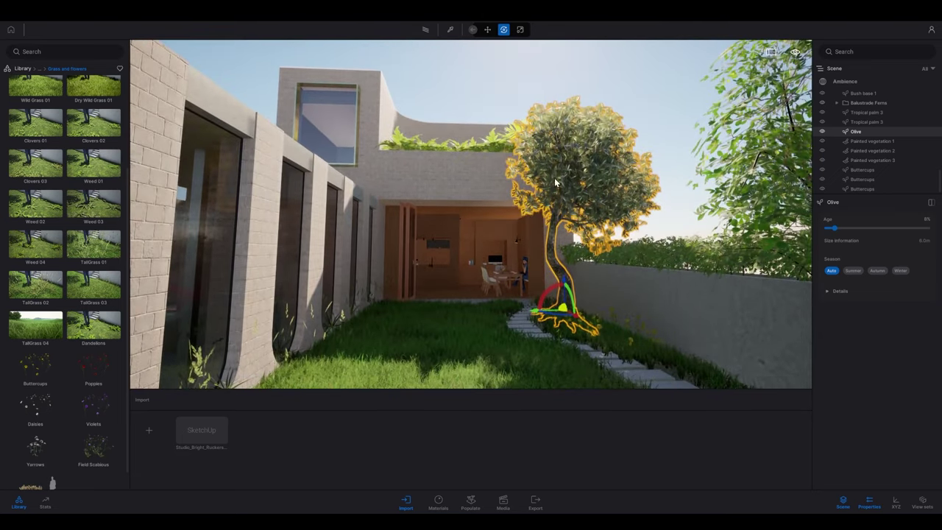
{"action": "left_click", "coordinate": [665, 63]}
{"action": "right_click_drag", "start_coordinate": [665, 62], "coordinate": [625, 78]}
{"action": "right_click_drag", "start_coordinate": [646, 109], "coordinate": [673, 92]}
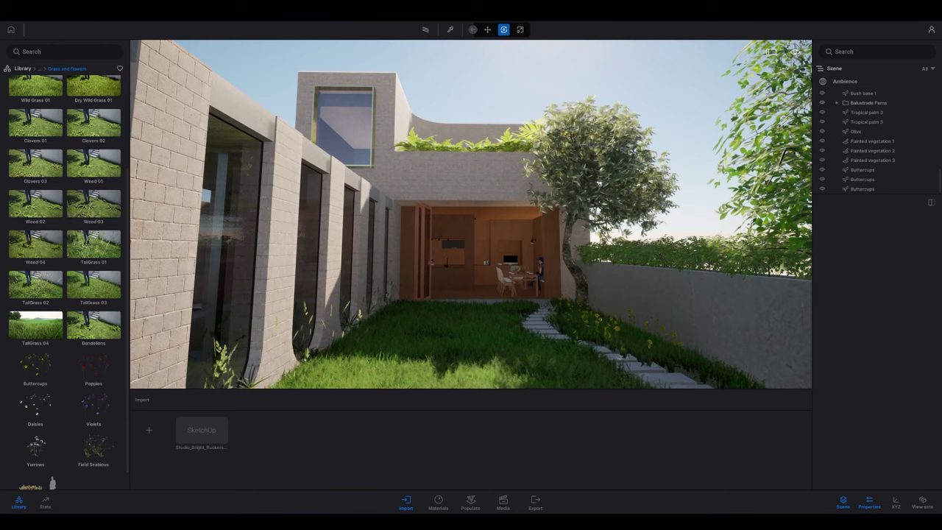
{"action": "right_click_drag", "start_coordinate": [646, 247], "coordinate": [653, 250]}
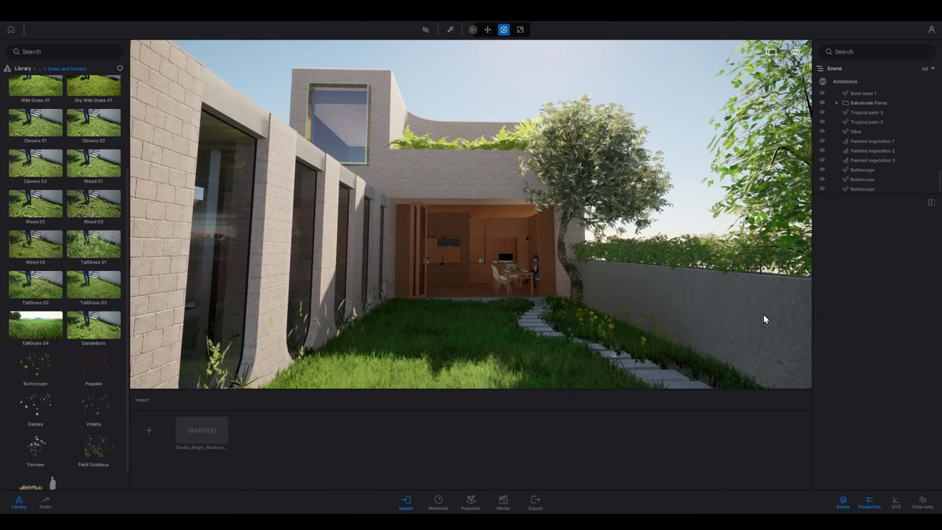
{"action": "left_click", "coordinate": [718, 253]}
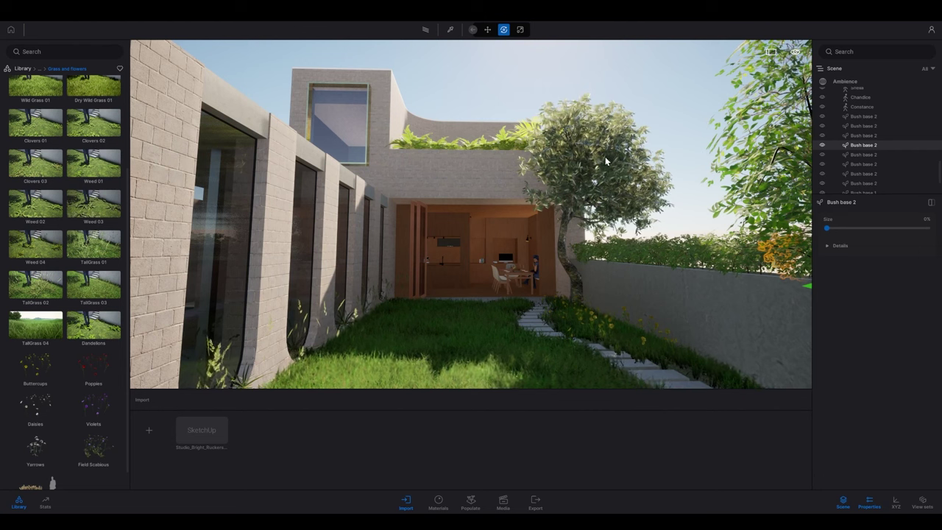
{"action": "left_click", "coordinate": [702, 117]}
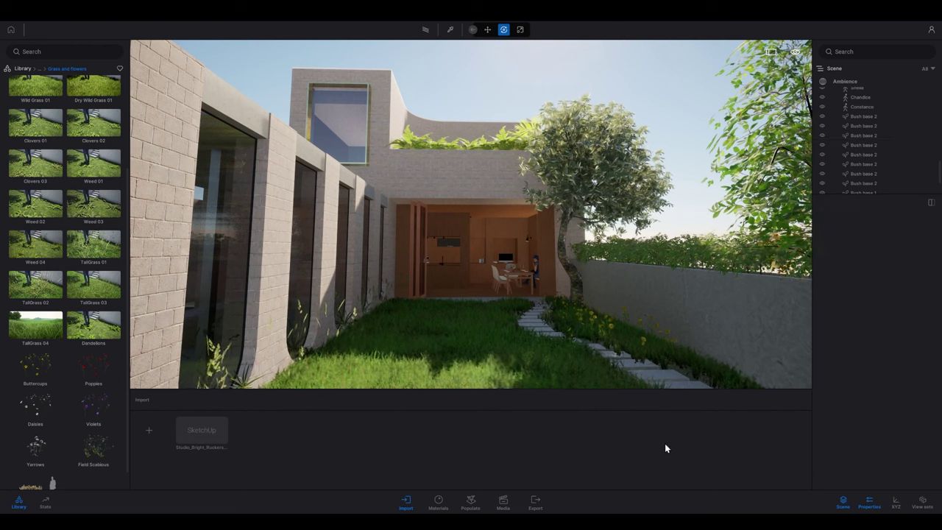